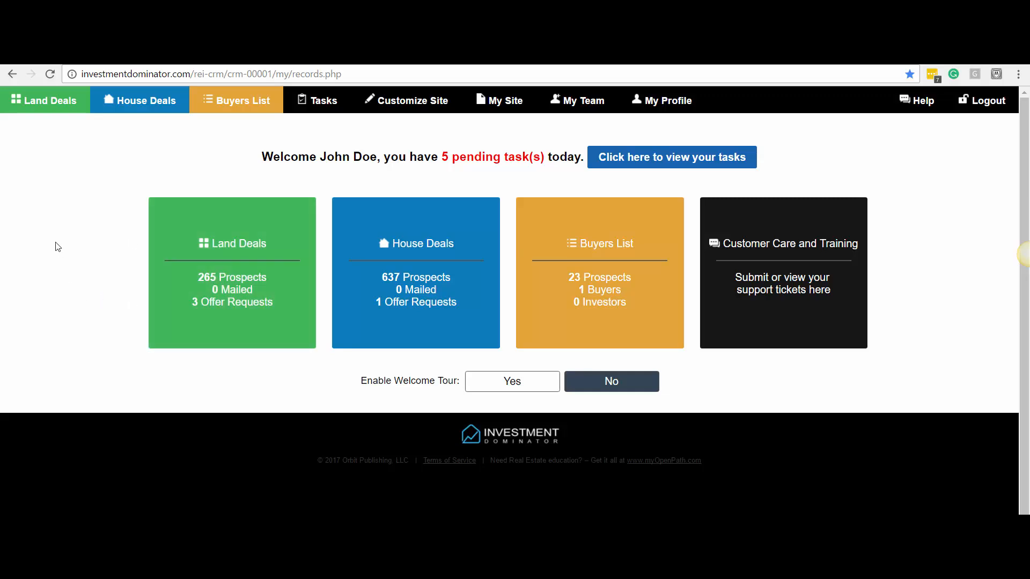
Open the land deals list and look over the highlighted prospect record in its first row.
{"action": "left_click", "coordinate": [226, 245]}
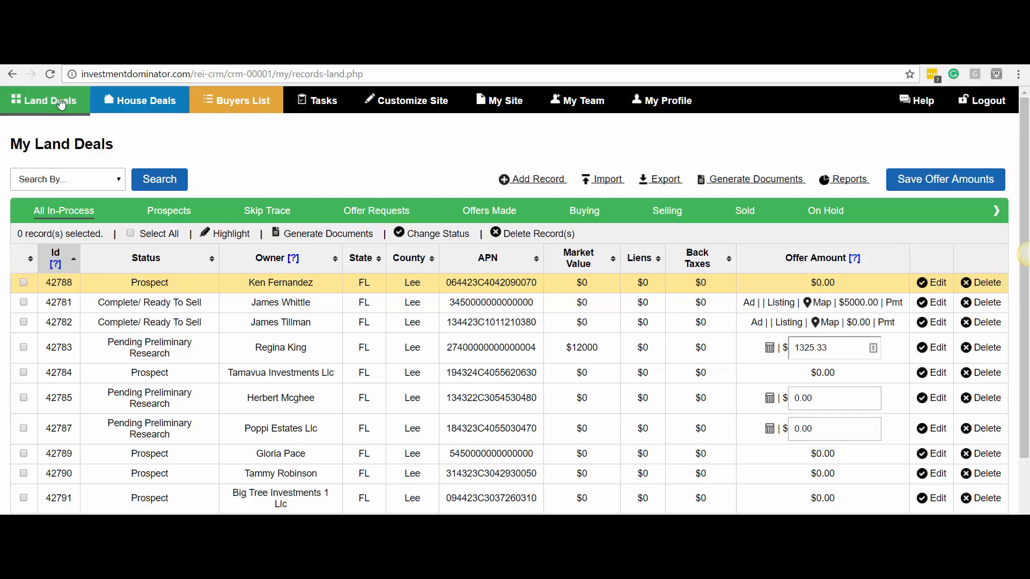
{"action": "left_click", "coordinate": [24, 283]}
{"action": "left_click_drag", "start_coordinate": [531, 283], "coordinate": [249, 286]}
{"action": "left_click", "coordinate": [207, 287]}
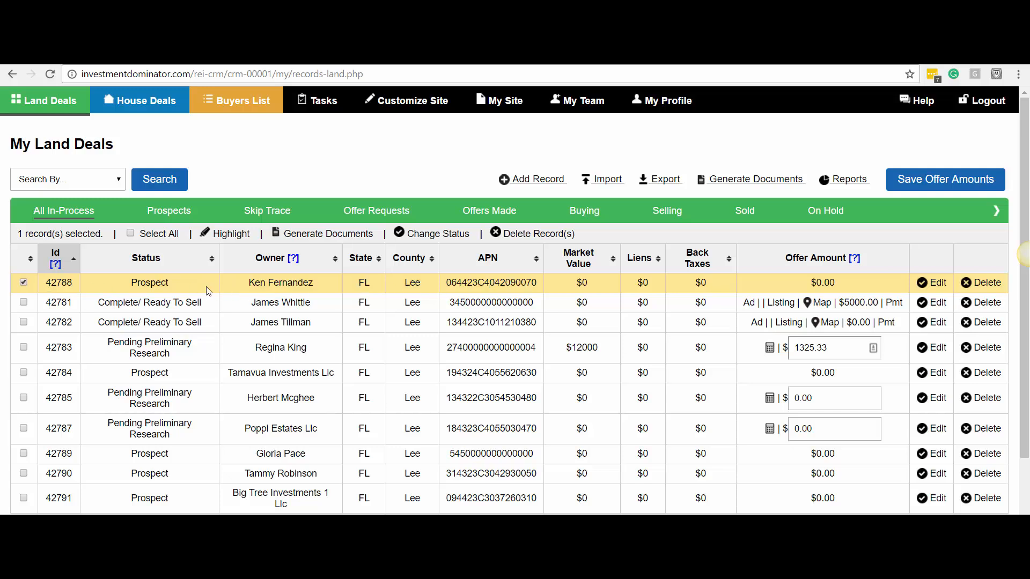
{"action": "double_click", "coordinate": [364, 284]}
{"action": "left_click", "coordinate": [474, 294]}
{"action": "left_click", "coordinate": [24, 283]}
Search the land deals by Last Name, using the owner's surname copied from the highlighted record.
{"action": "left_click", "coordinate": [86, 181]}
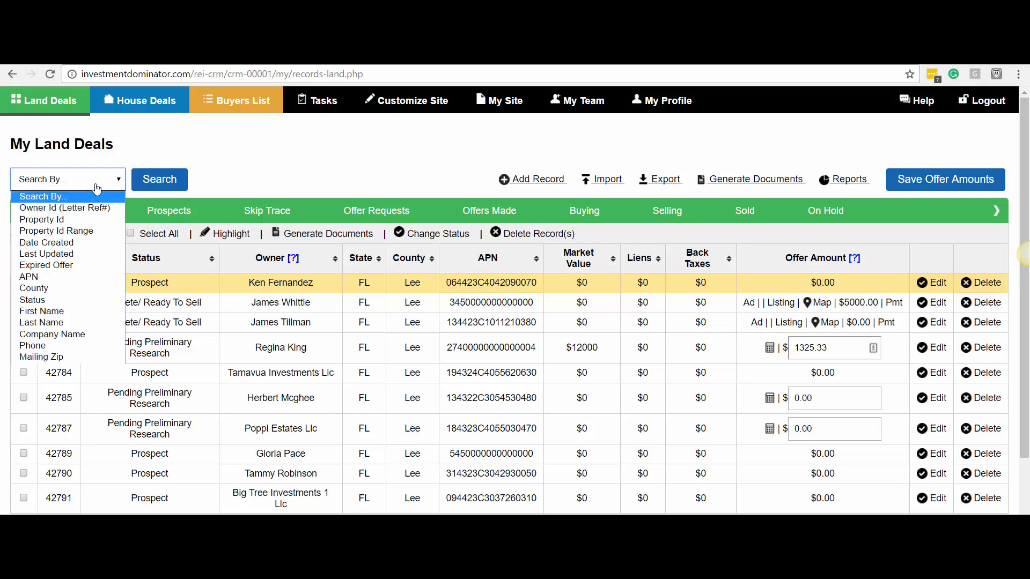
{"action": "left_click", "coordinate": [292, 283]}
{"action": "double_click", "coordinate": [291, 283]}
{"action": "key", "text": "ctrl+c"}
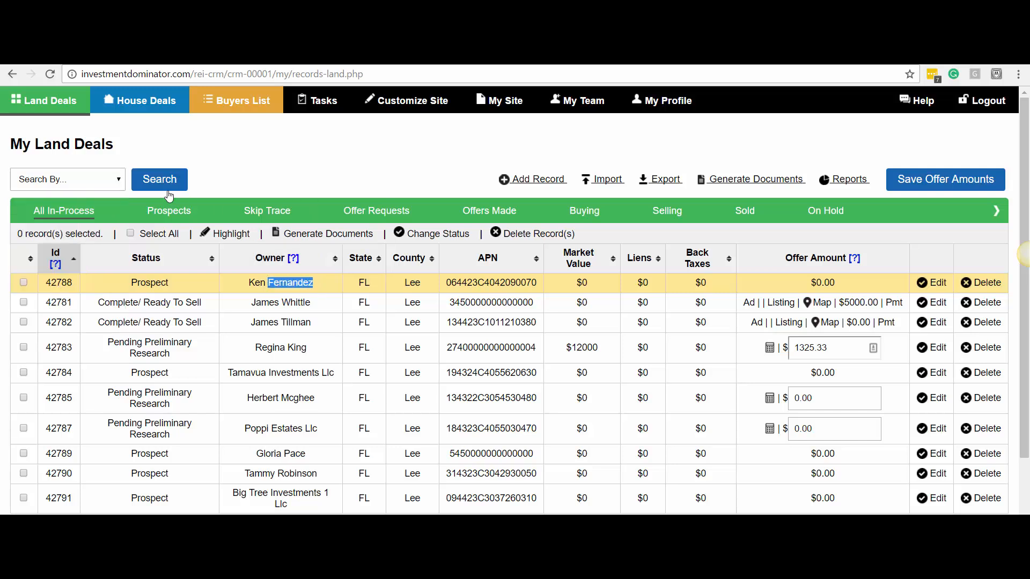
{"action": "left_click", "coordinate": [102, 180]}
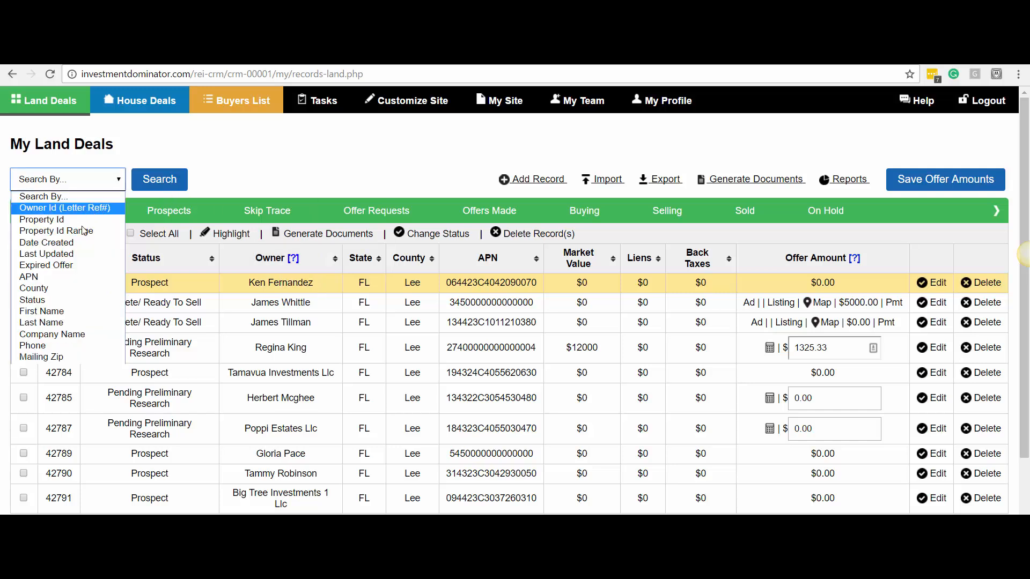
{"action": "left_click", "coordinate": [62, 322]}
{"action": "left_click", "coordinate": [157, 180]}
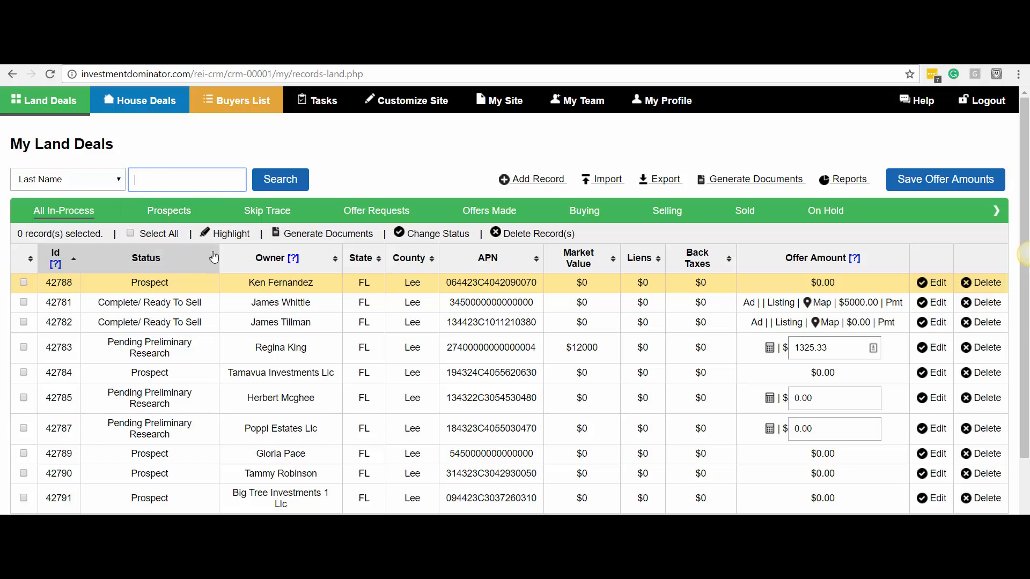
{"action": "key", "text": "ctrl+v"}
{"action": "left_click", "coordinate": [280, 179]}
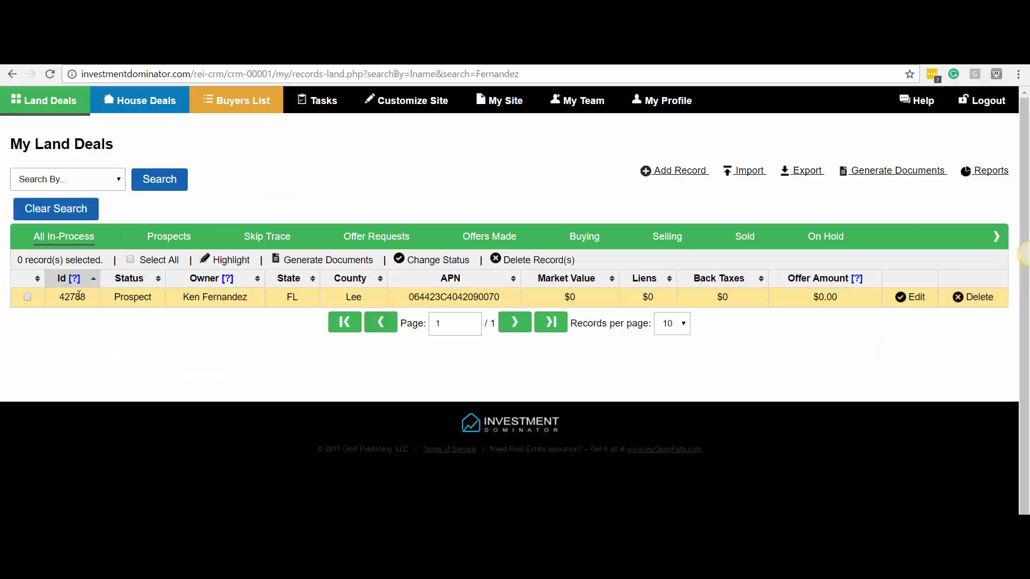
Change the status of the found land record to Pending Preliminary Research and check it in the list.
{"action": "left_click", "coordinate": [27, 297]}
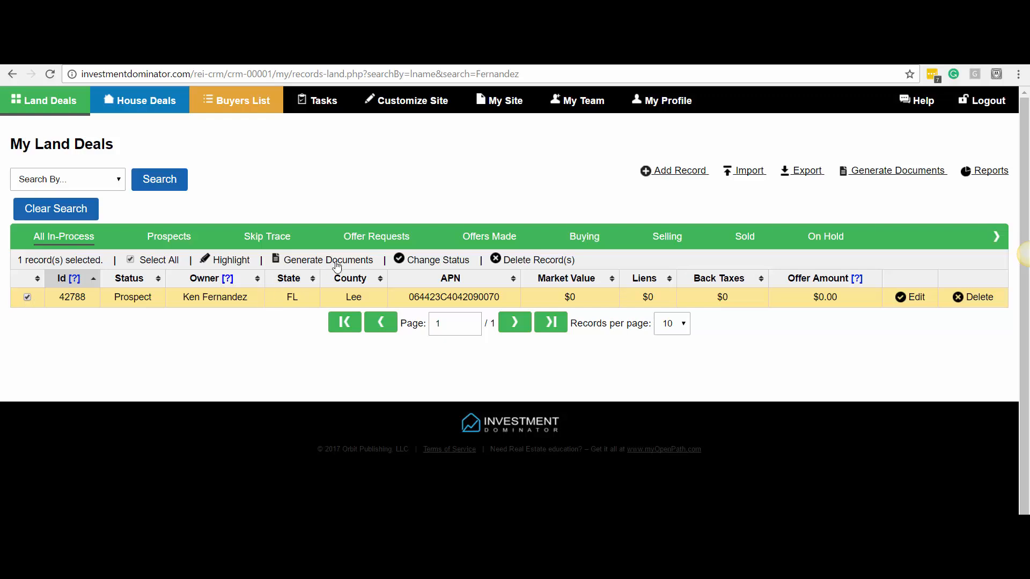
{"action": "left_click", "coordinate": [418, 261]}
{"action": "left_click", "coordinate": [672, 194]}
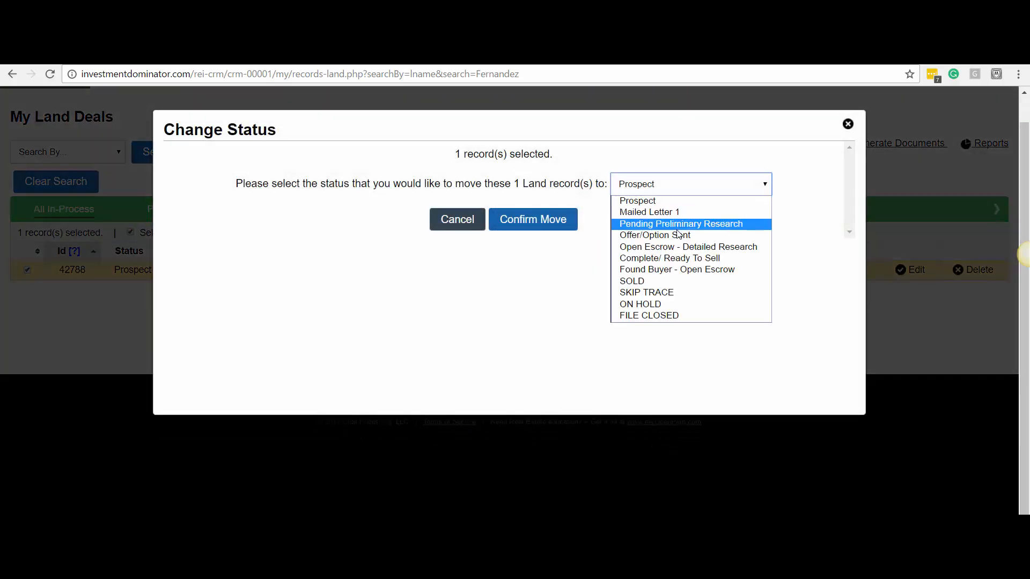
{"action": "left_click", "coordinate": [680, 225]}
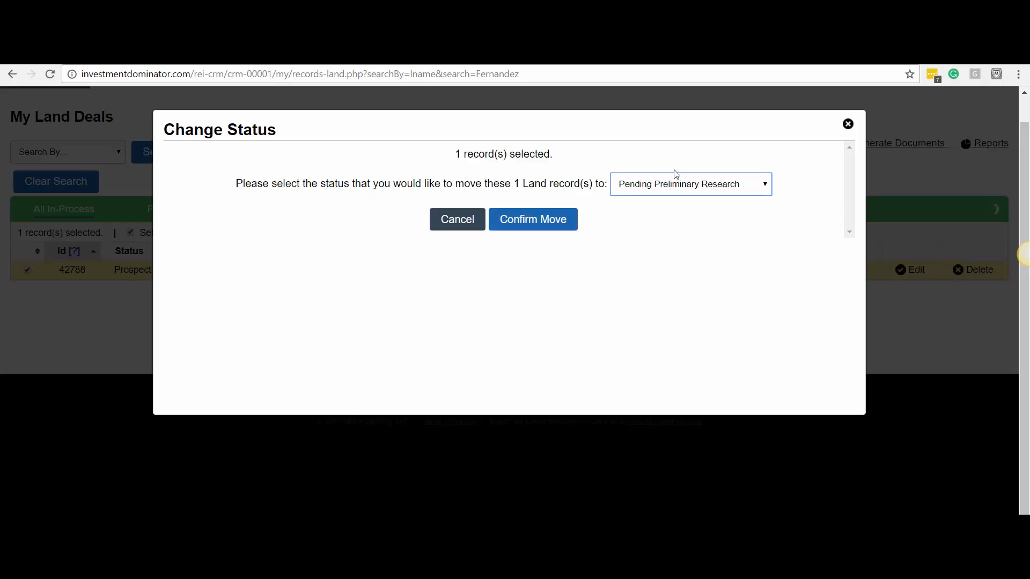
{"action": "left_click", "coordinate": [518, 212]}
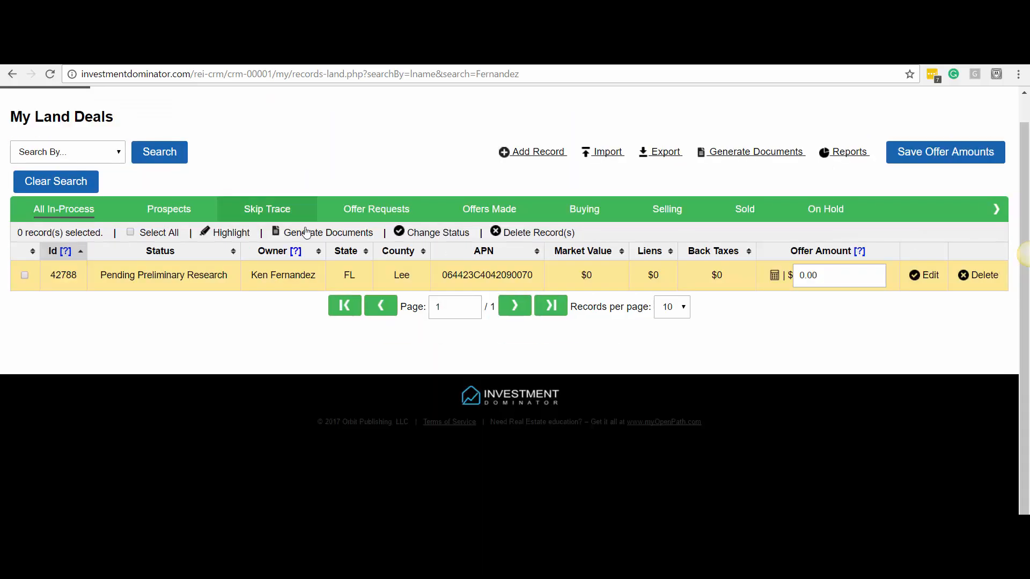
{"action": "left_click_drag", "start_coordinate": [106, 275], "coordinate": [236, 286]}
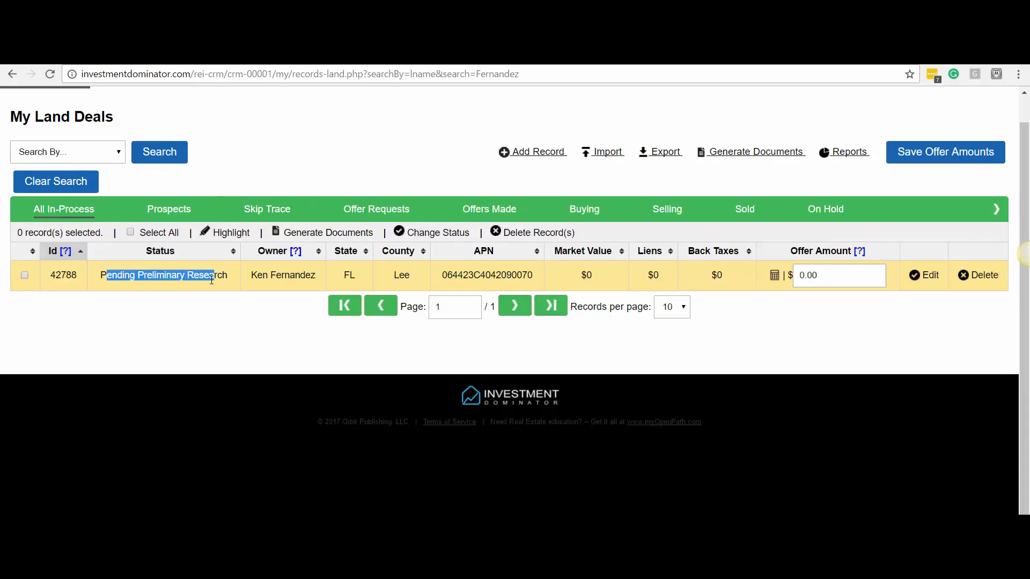
{"action": "left_click", "coordinate": [248, 283]}
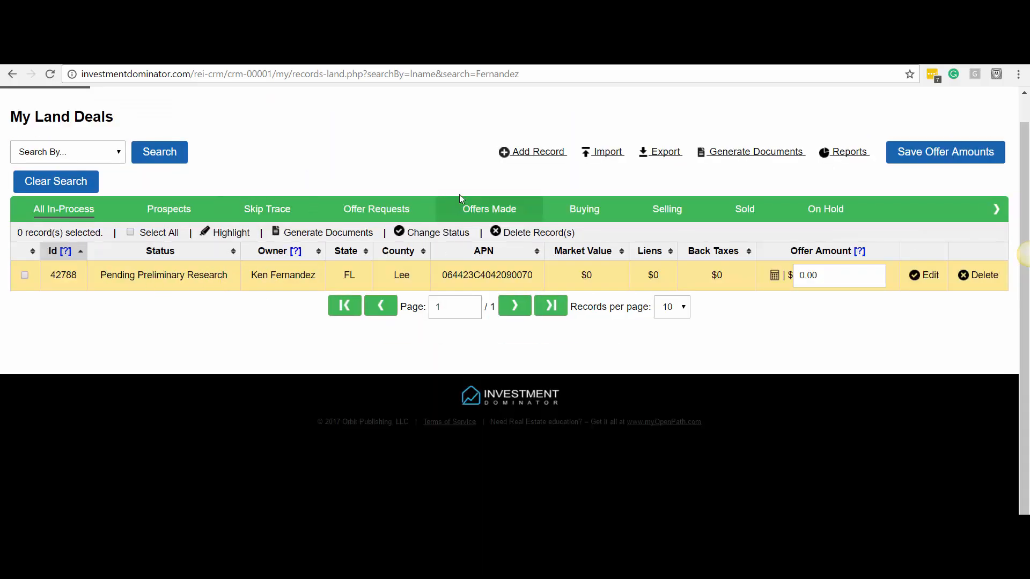
Show the Offer Requests stage of the land deals and look over the records' statuses.
{"action": "left_click", "coordinate": [369, 210]}
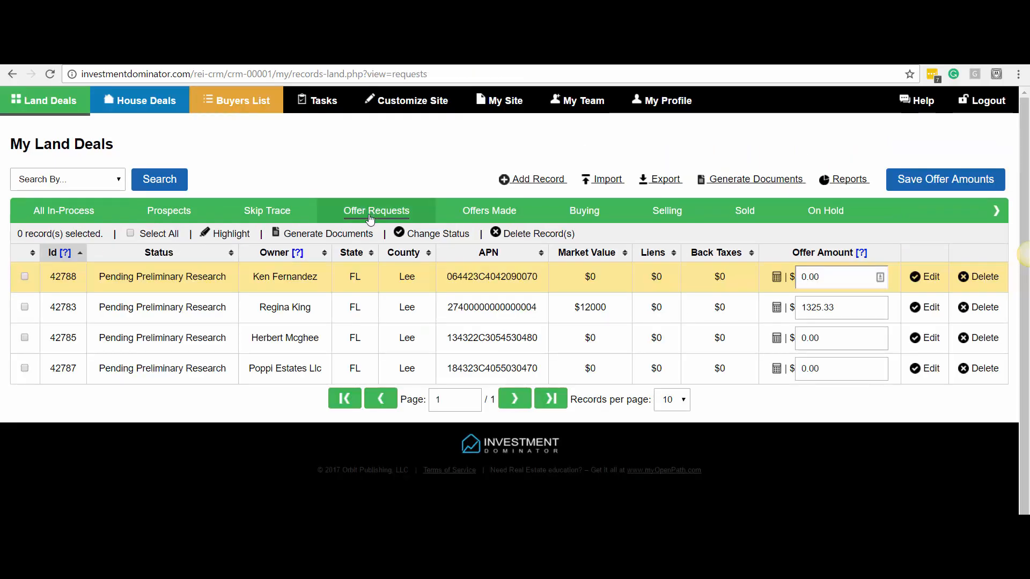
{"action": "left_click_drag", "start_coordinate": [208, 277], "coordinate": [217, 367]}
{"action": "left_click", "coordinate": [218, 367]}
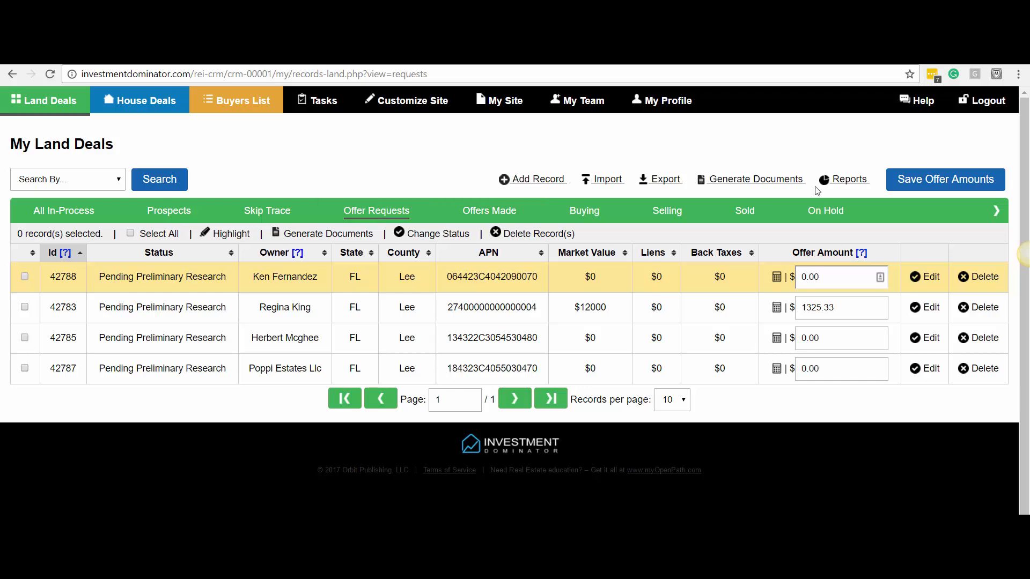
View the land deals reports, return to the offer requests and examine the highlighted record's details and offer amount.
{"action": "left_click", "coordinate": [849, 179]}
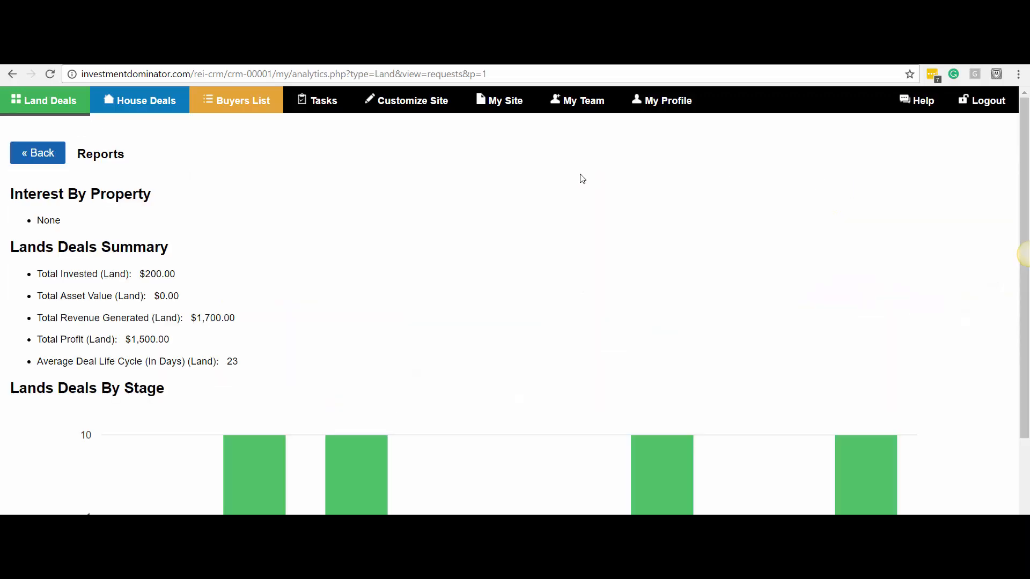
{"action": "left_click", "coordinate": [355, 449]}
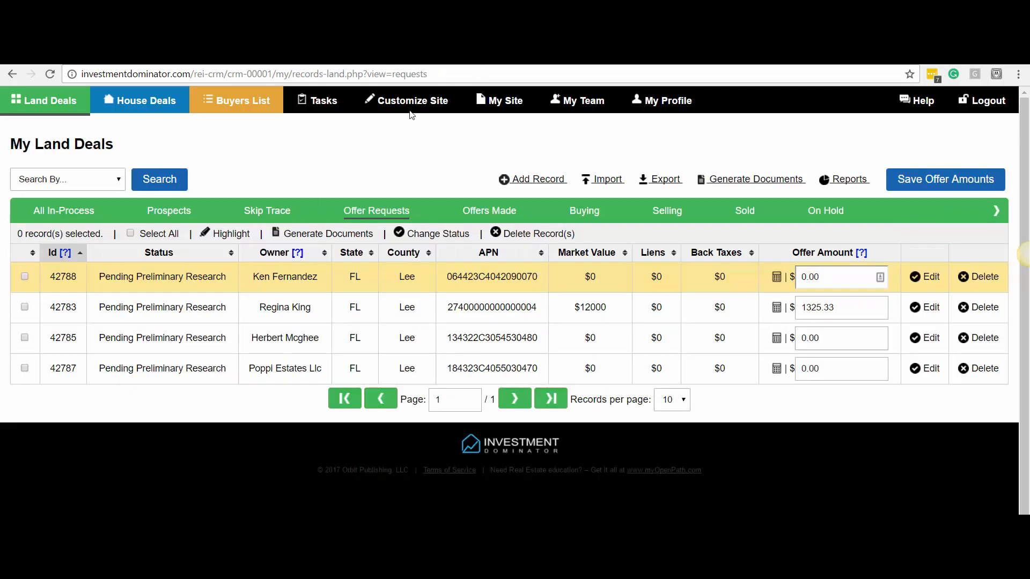
{"action": "left_click_drag", "start_coordinate": [129, 276], "coordinate": [365, 290]}
{"action": "left_click", "coordinate": [836, 276]}
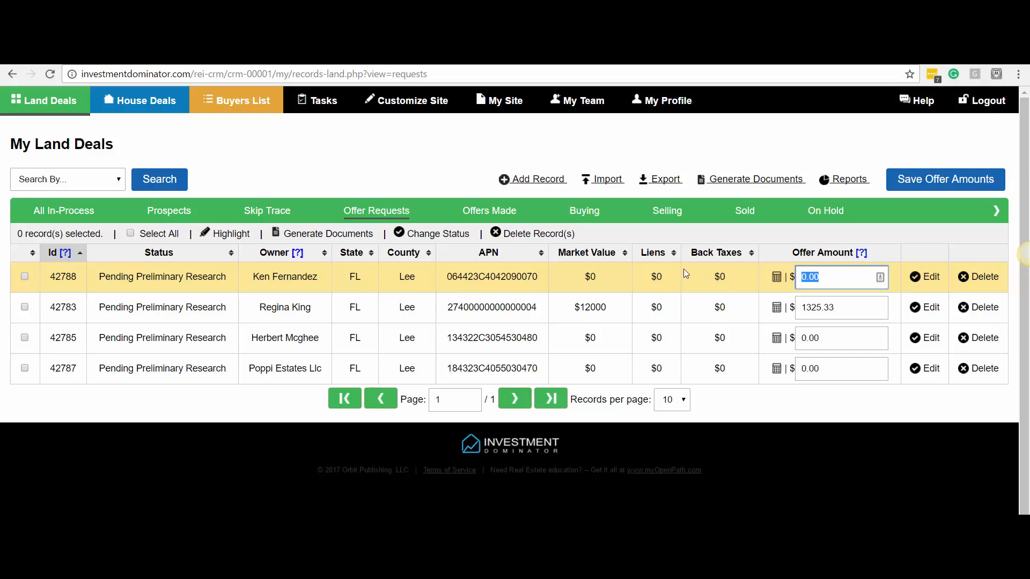
{"action": "left_click", "coordinate": [731, 281]}
Open the highlighted offer request for editing and go through its details to the Owners Interest In Property questions.
{"action": "left_click", "coordinate": [923, 277]}
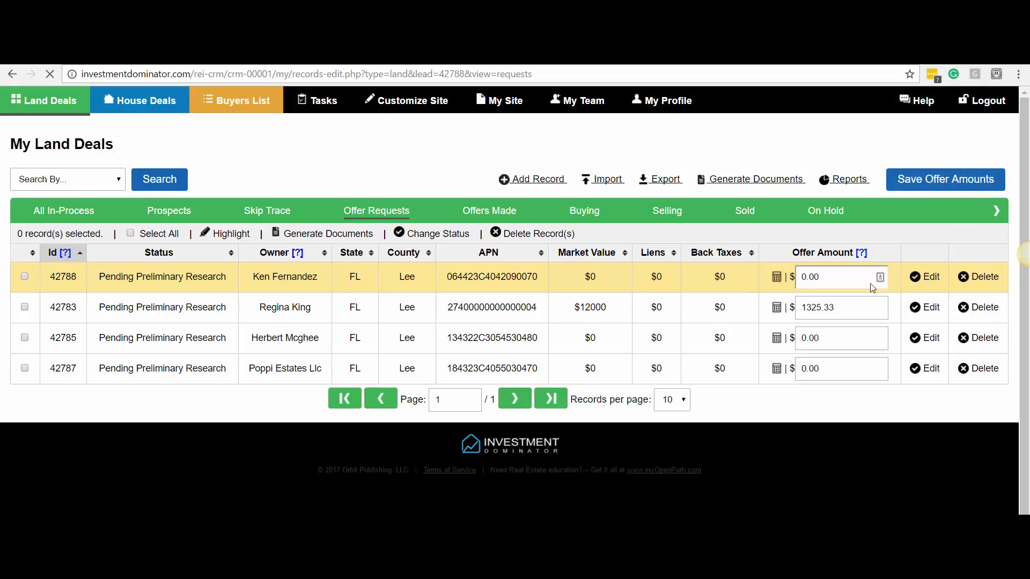
{"action": "scroll", "coordinate": [493, 238], "scroll_direction": "down", "scroll_amount": 20}
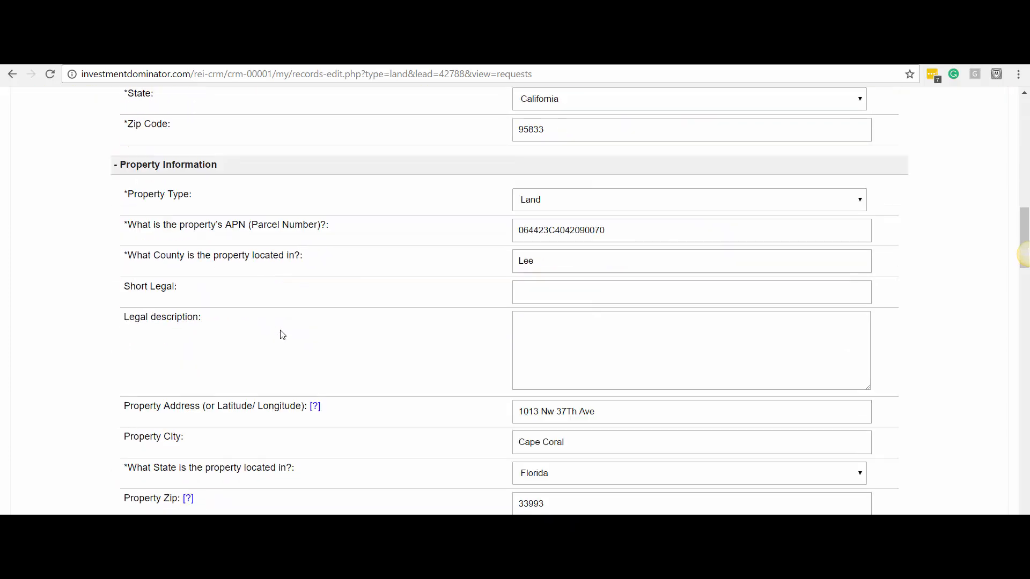
{"action": "scroll", "coordinate": [290, 336], "scroll_direction": "down", "scroll_amount": 6}
{"action": "scroll", "coordinate": [405, 310], "scroll_direction": "down", "scroll_amount": 2}
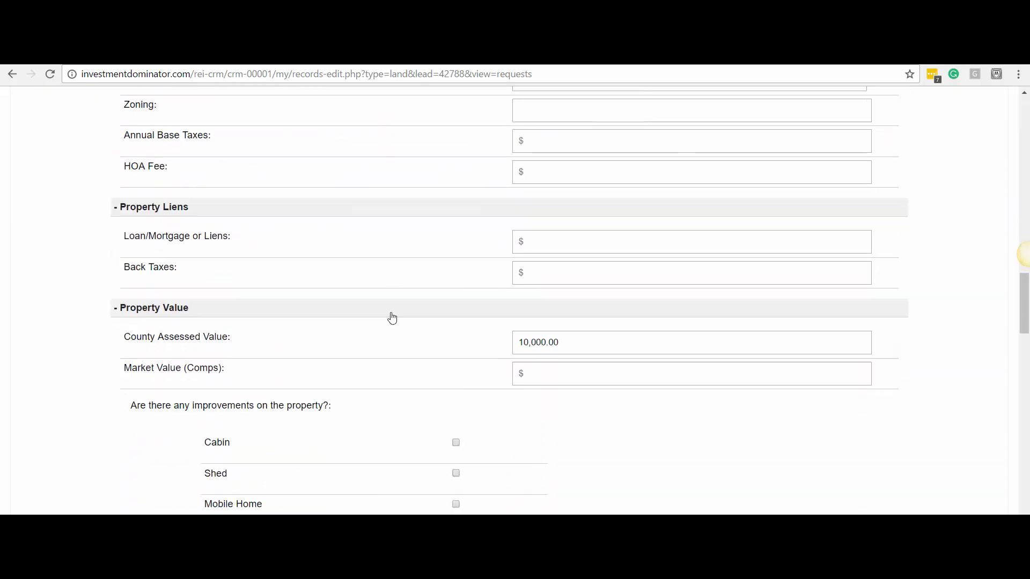
{"action": "scroll", "coordinate": [374, 322], "scroll_direction": "down", "scroll_amount": 5}
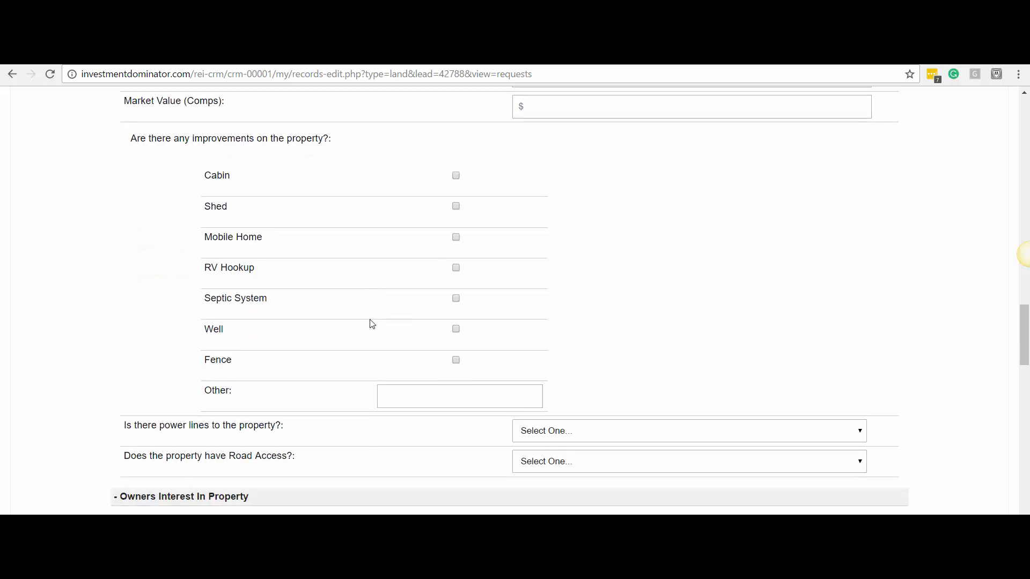
{"action": "scroll", "coordinate": [349, 332], "scroll_direction": "down", "scroll_amount": 3}
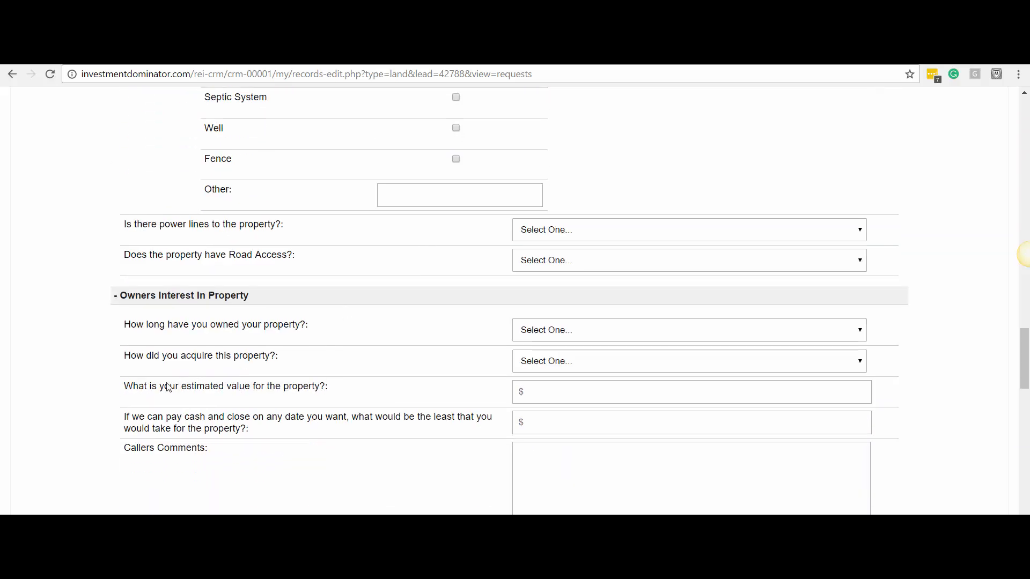
{"action": "left_click_drag", "start_coordinate": [121, 325], "coordinate": [307, 326]}
{"action": "left_click_drag", "start_coordinate": [123, 357], "coordinate": [263, 364]}
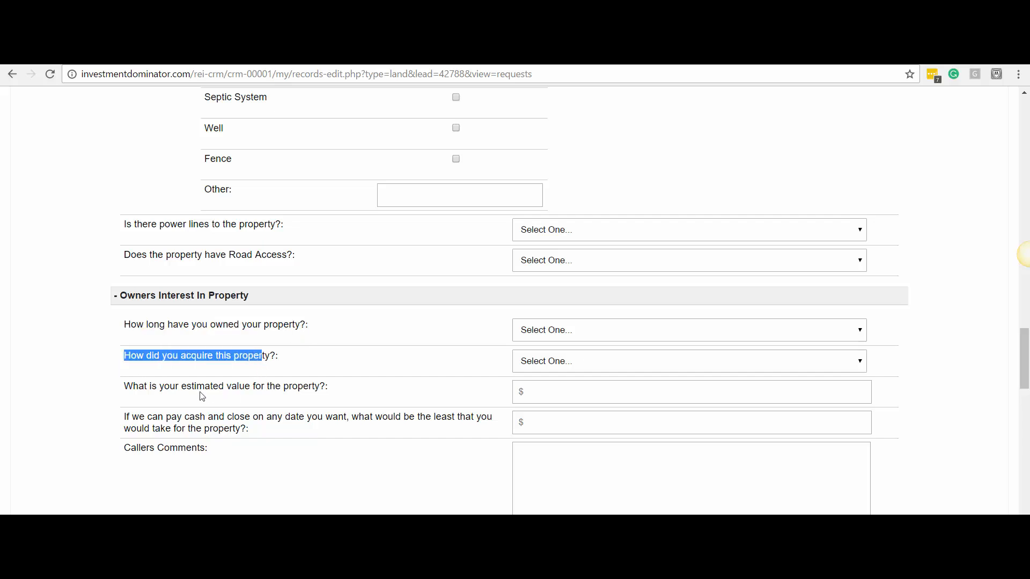
{"action": "left_click_drag", "start_coordinate": [196, 389], "coordinate": [340, 386]}
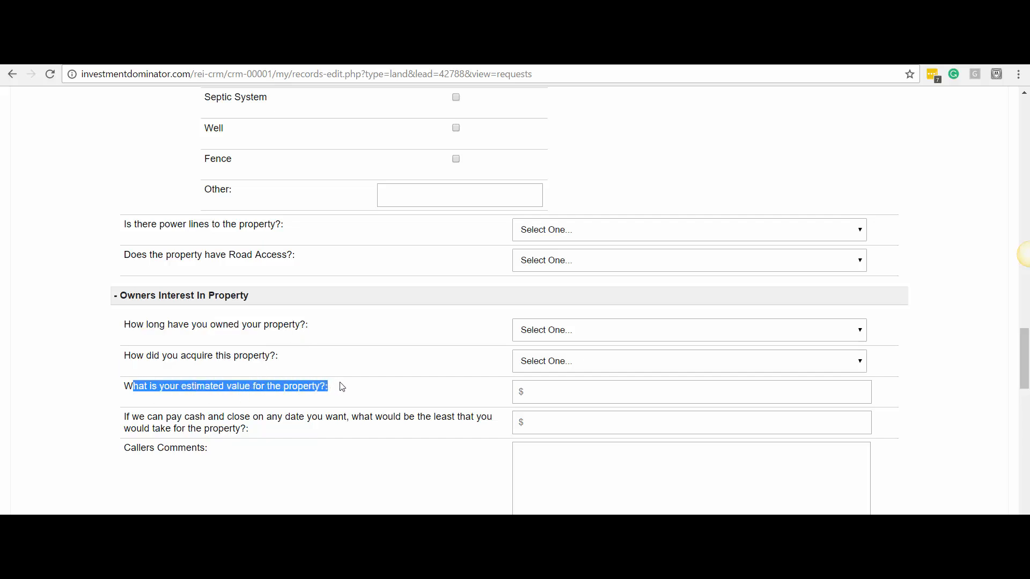
Set the owner's estimated value for the property to 30000.
{"action": "left_click", "coordinate": [525, 388]}
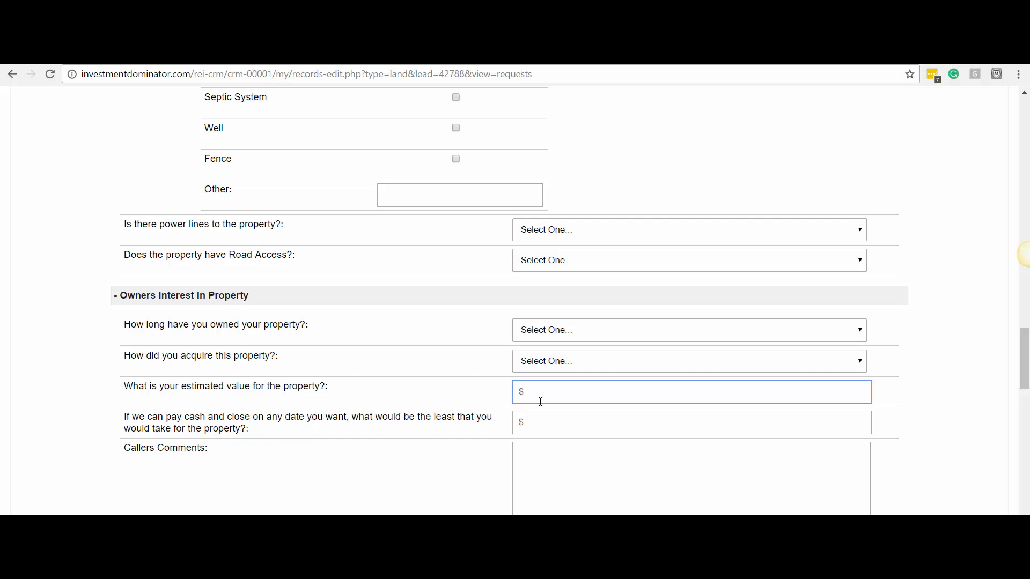
{"action": "left_click", "coordinate": [538, 399]}
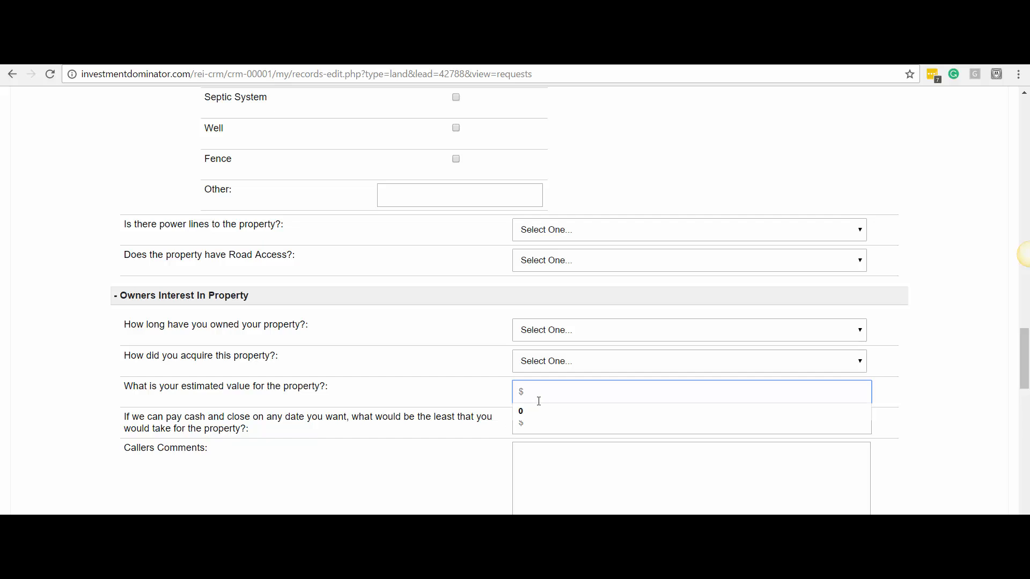
{"action": "type", "text": "300000"}
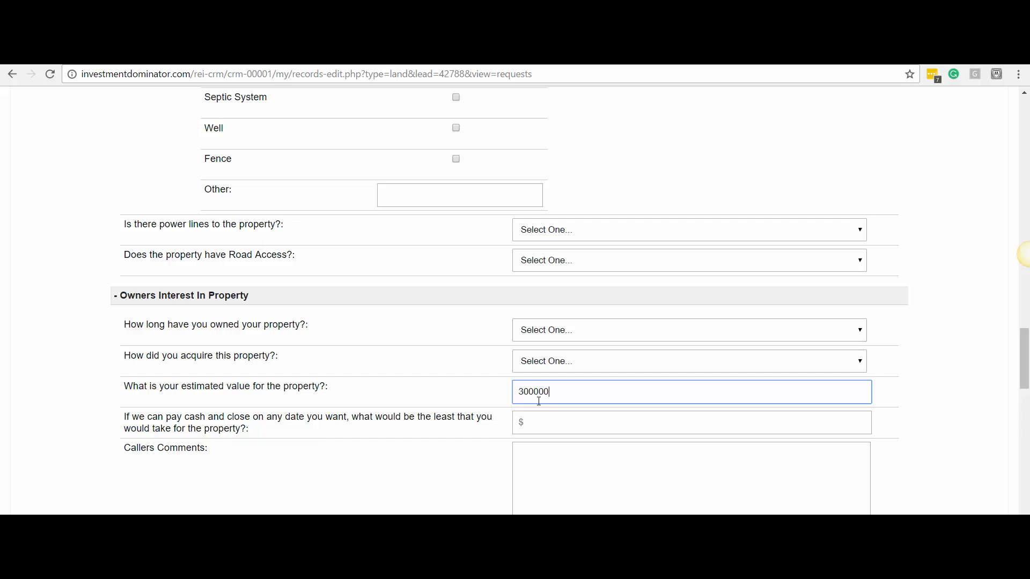
{"action": "key", "text": "BackSpace"}
{"action": "double_click", "coordinate": [530, 390]}
Examine the estimated value question and its answer in the Owners Interest In Property section.
{"action": "left_click_drag", "start_coordinate": [376, 405], "coordinate": [128, 396]}
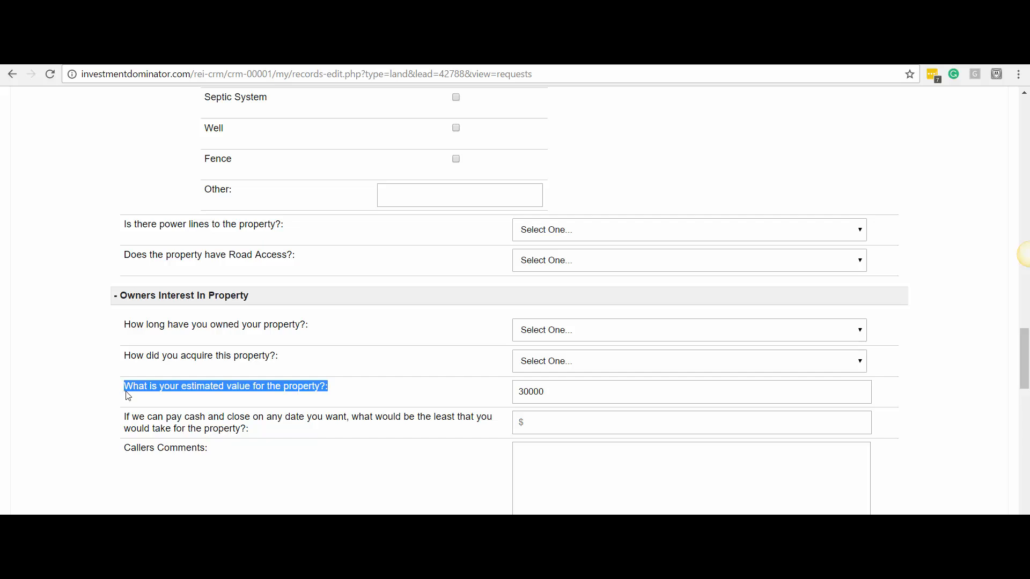
{"action": "left_click_drag", "start_coordinate": [546, 392], "coordinate": [488, 382]}
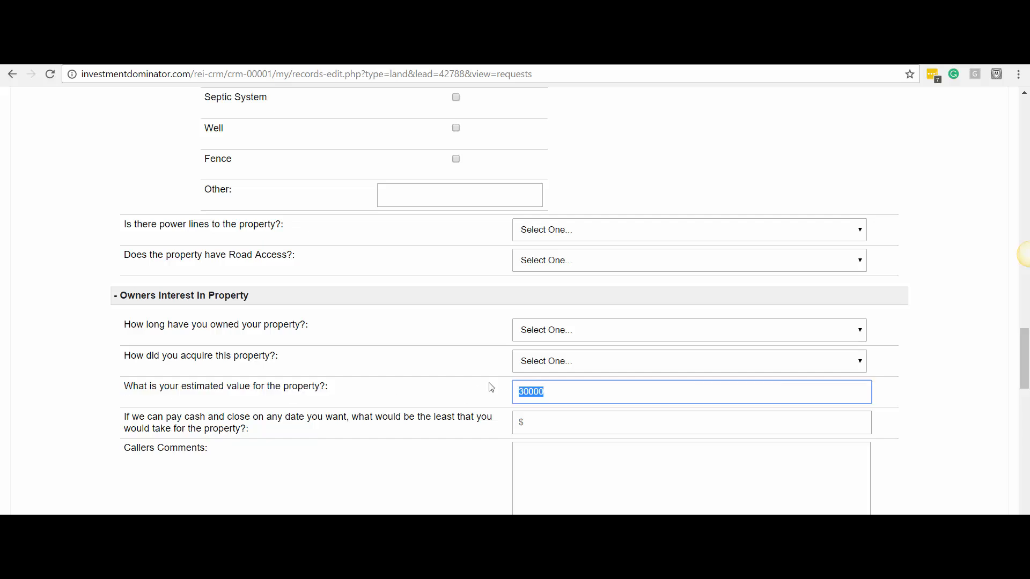
{"action": "left_click", "coordinate": [342, 396]}
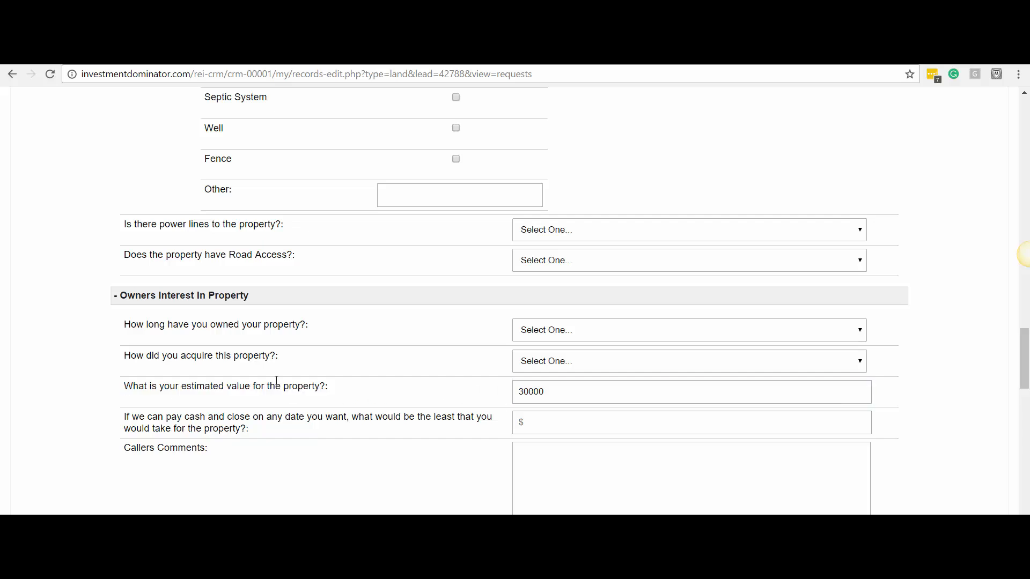
{"action": "left_click_drag", "start_coordinate": [360, 390], "coordinate": [129, 387]}
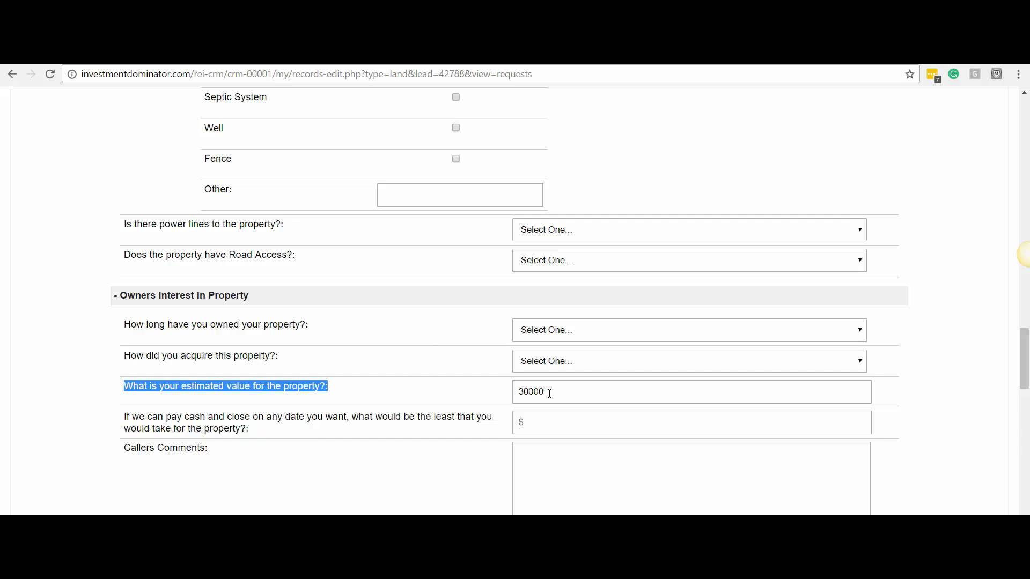
{"action": "left_click", "coordinate": [470, 396]}
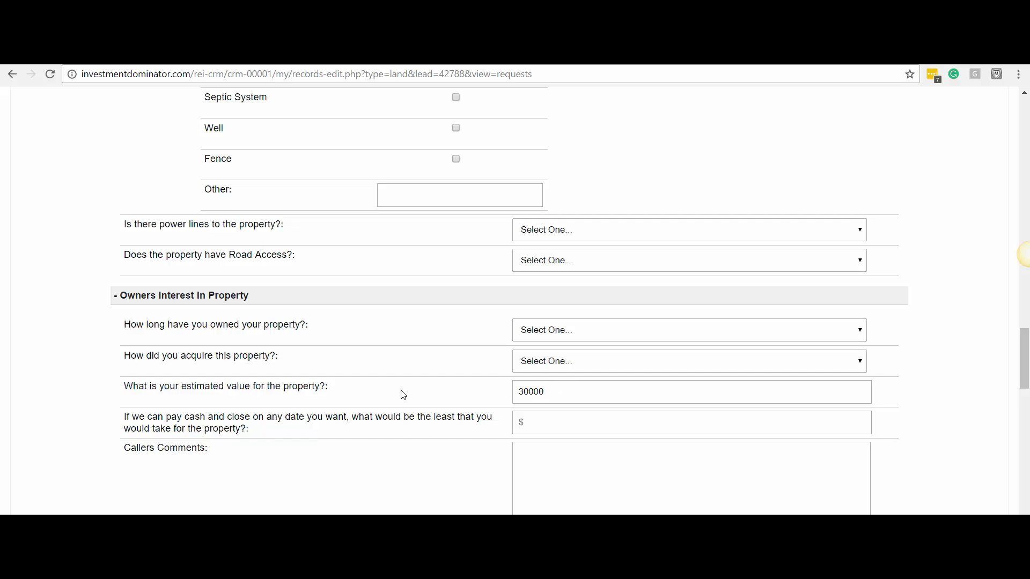
{"action": "scroll", "coordinate": [400, 393], "scroll_direction": "up", "scroll_amount": 2}
{"action": "scroll", "coordinate": [400, 397], "scroll_direction": "down", "scroll_amount": 1}
{"action": "scroll", "coordinate": [400, 396], "scroll_direction": "down", "scroll_amount": 1}
{"action": "left_click_drag", "start_coordinate": [547, 397], "coordinate": [455, 395]}
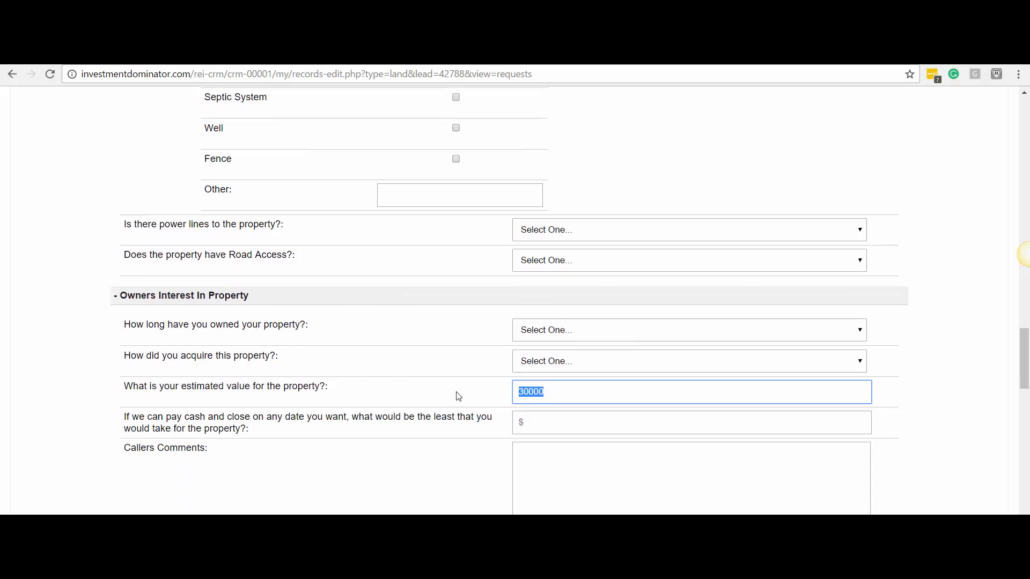
{"action": "left_click", "coordinate": [414, 401]}
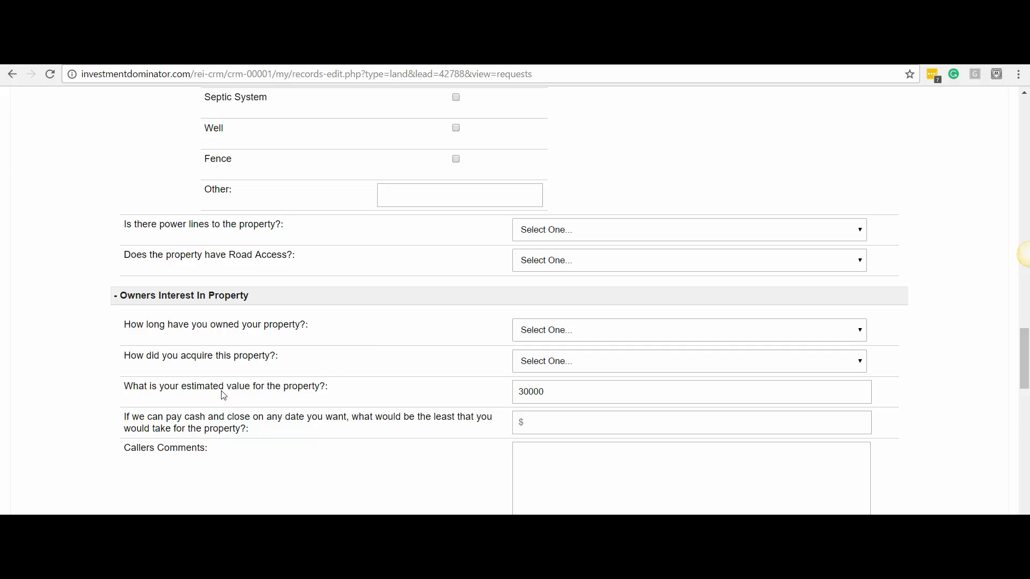
Go back to the Land Deals offer requests and copy the APN of the highlighted record.
{"action": "scroll", "coordinate": [223, 395], "scroll_direction": "up", "scroll_amount": 20}
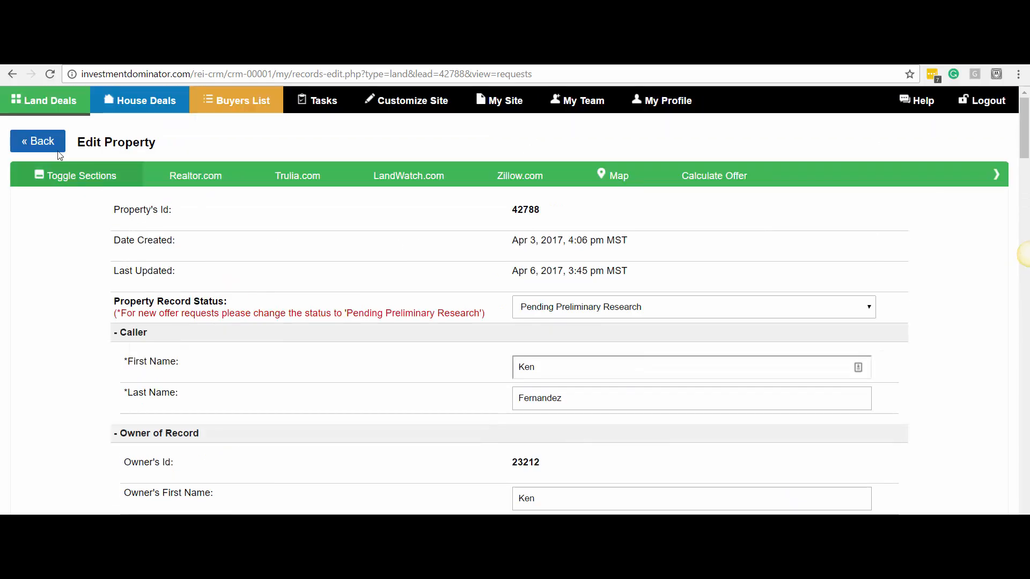
{"action": "left_click", "coordinate": [42, 108]}
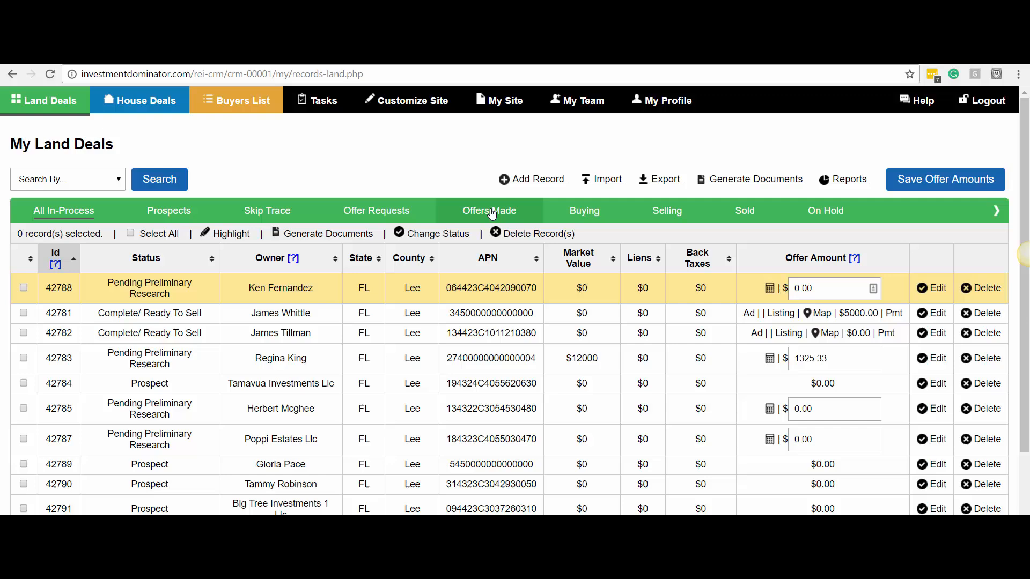
{"action": "left_click", "coordinate": [390, 214]}
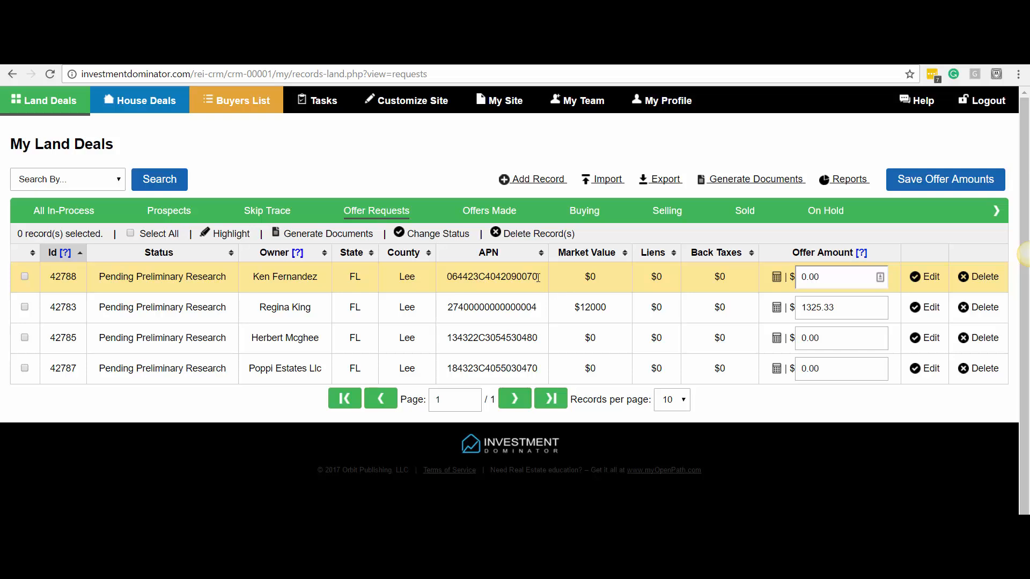
{"action": "left_click_drag", "start_coordinate": [537, 277], "coordinate": [447, 283]}
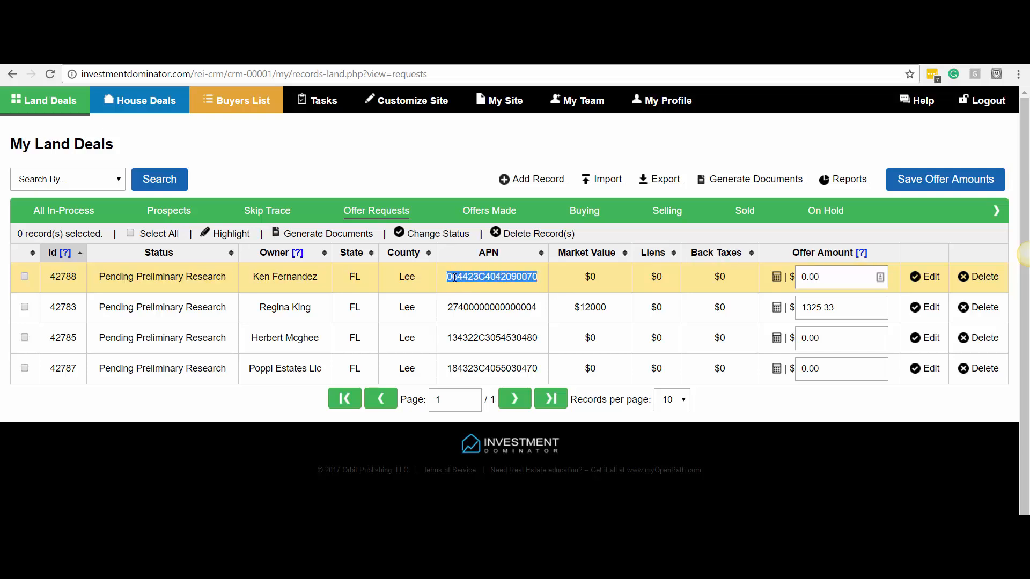
{"action": "right_click", "coordinate": [454, 277]}
{"action": "left_click", "coordinate": [477, 286]}
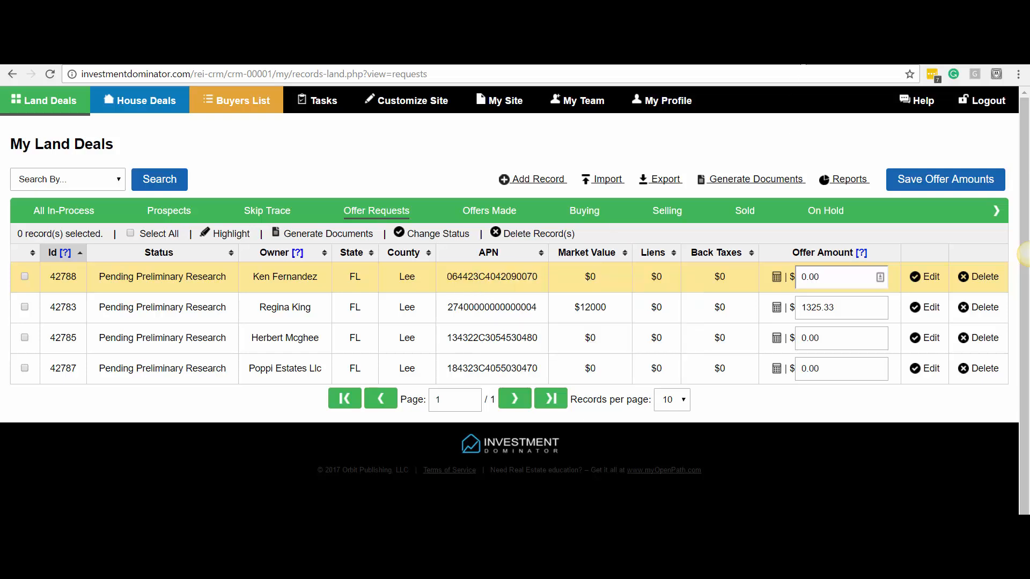
Search the web for "lee county fl property appraiser" in a new browser tab and open the Lee County Property Appraiser's property search.
{"action": "key", "text": "ctrl+t"}
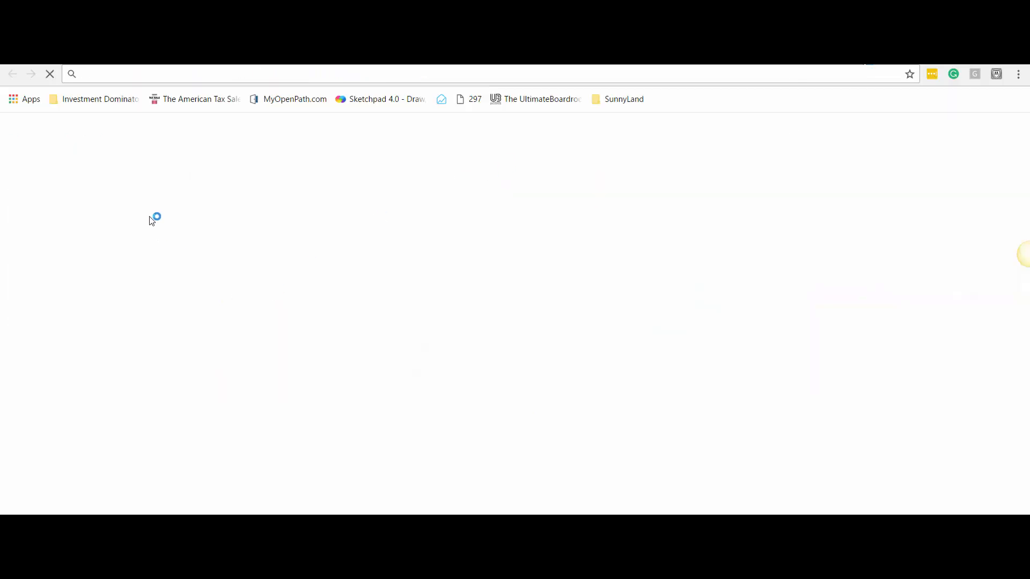
{"action": "left_click", "coordinate": [363, 310]}
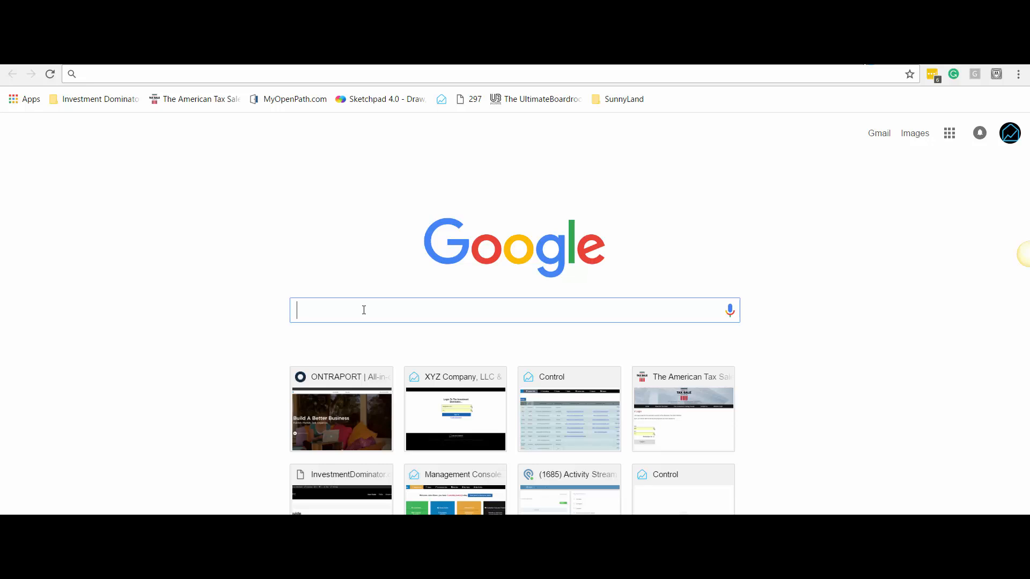
{"action": "type", "text": "lee county "}
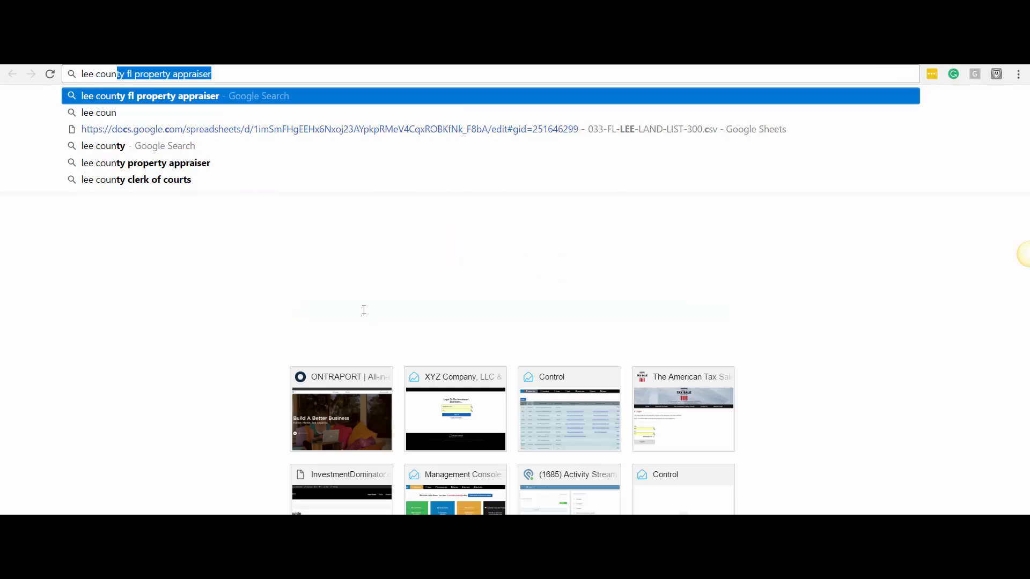
{"action": "type", "text": "fl pr"}
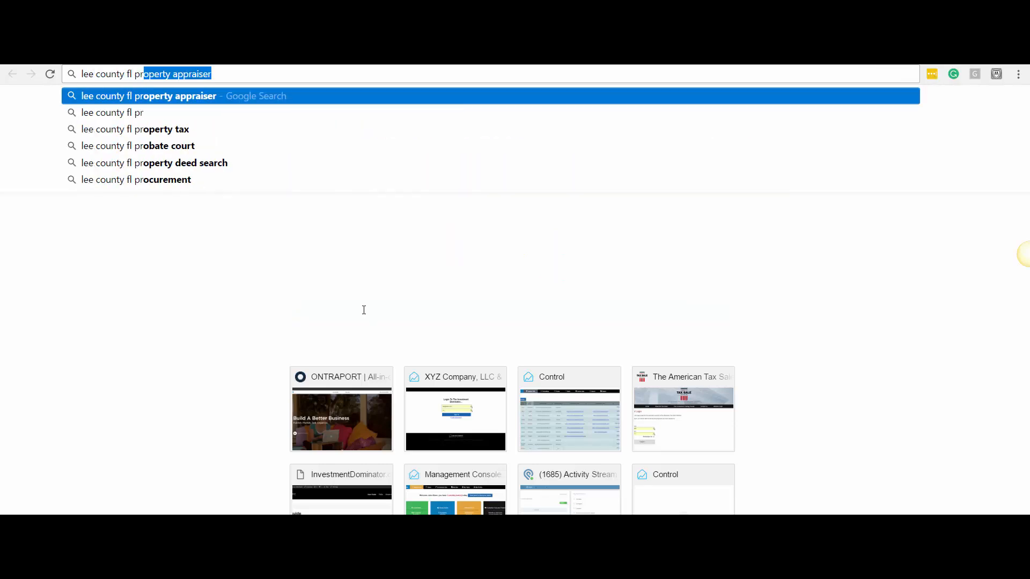
{"action": "key", "text": "Right"}
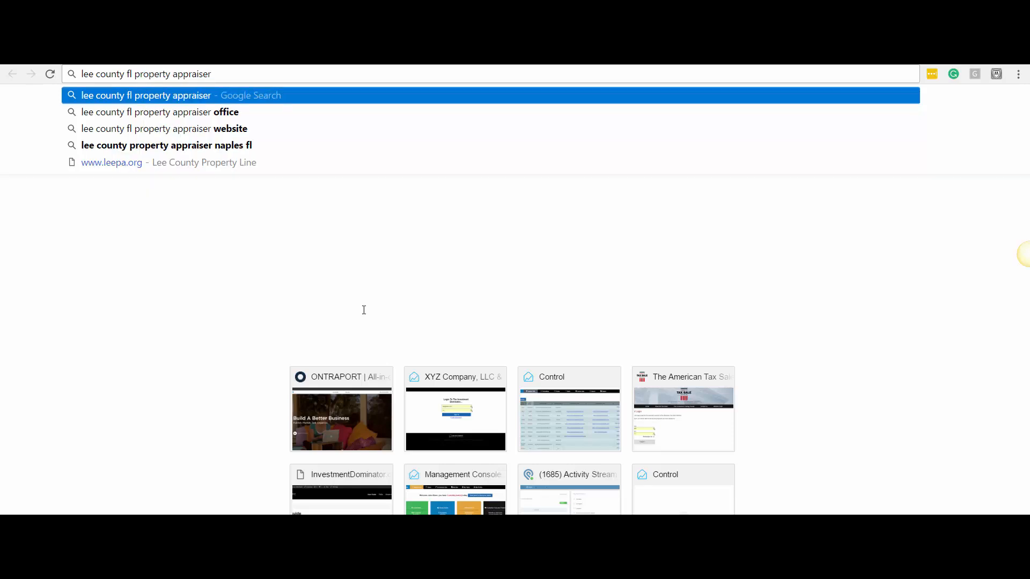
{"action": "key", "text": "Return"}
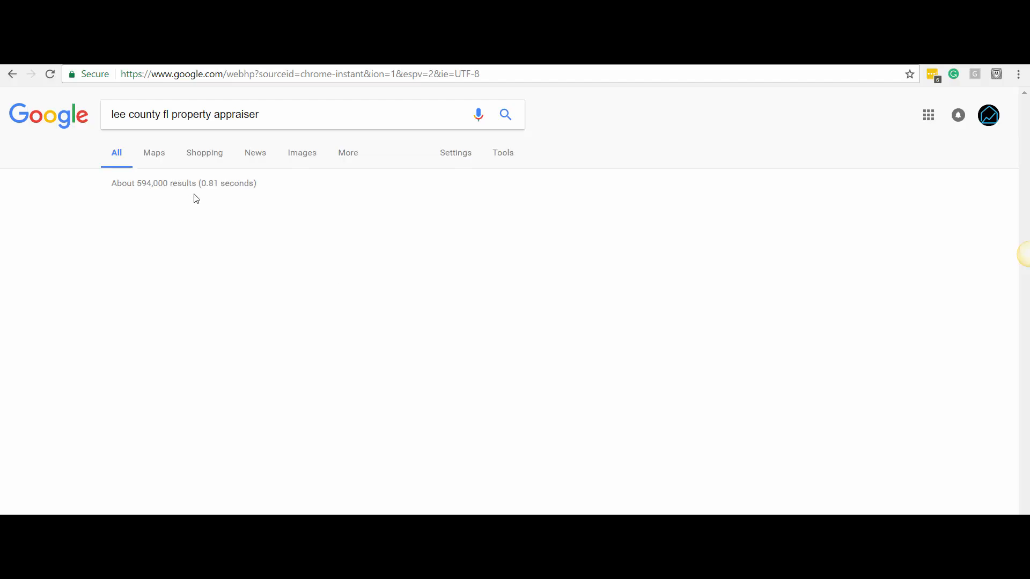
{"action": "left_click", "coordinate": [212, 215]}
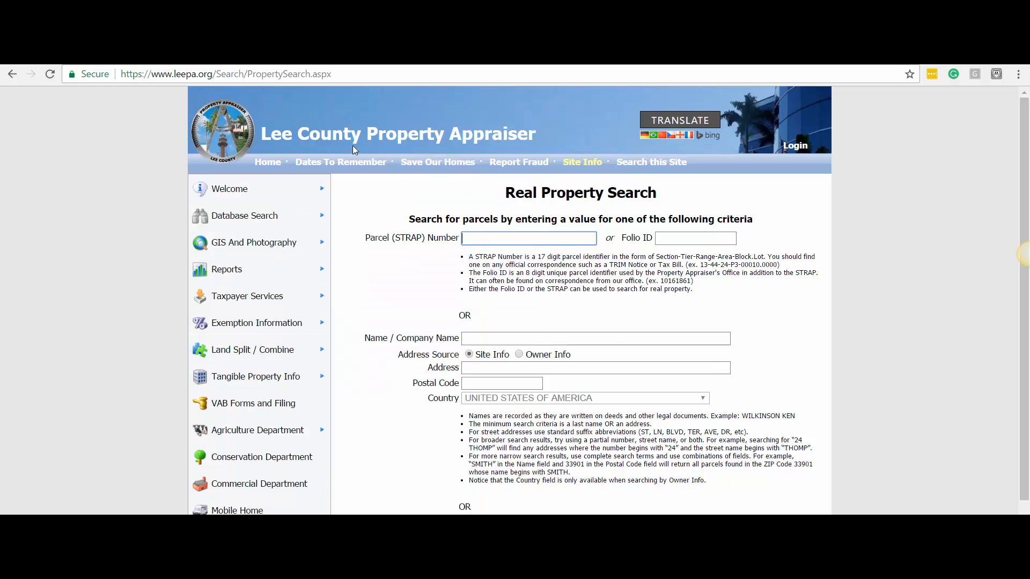
Search for the property using the copied APN as the Parcel (STRAP) Number.
{"action": "left_click", "coordinate": [488, 236]}
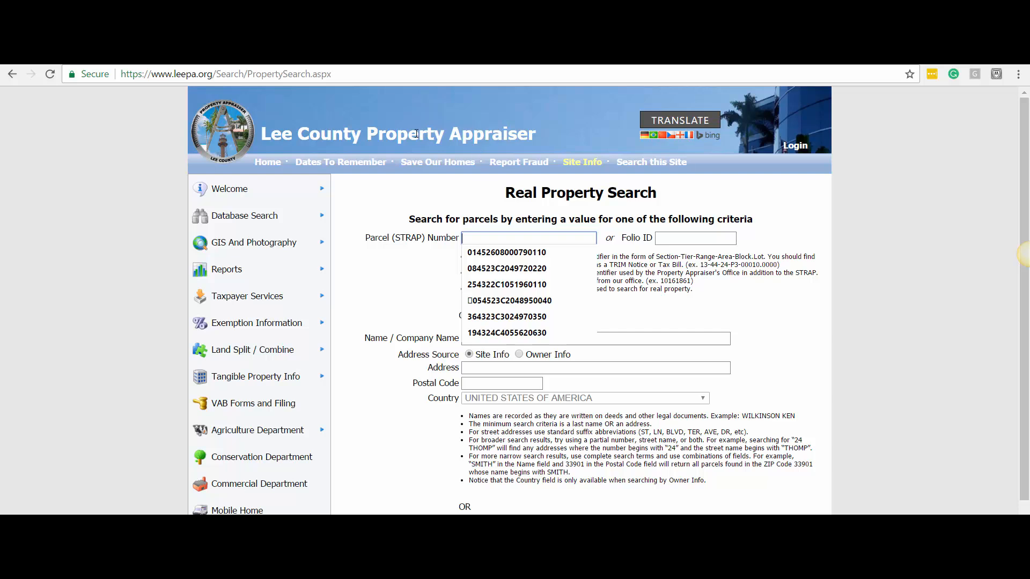
{"action": "left_click", "coordinate": [428, 210]}
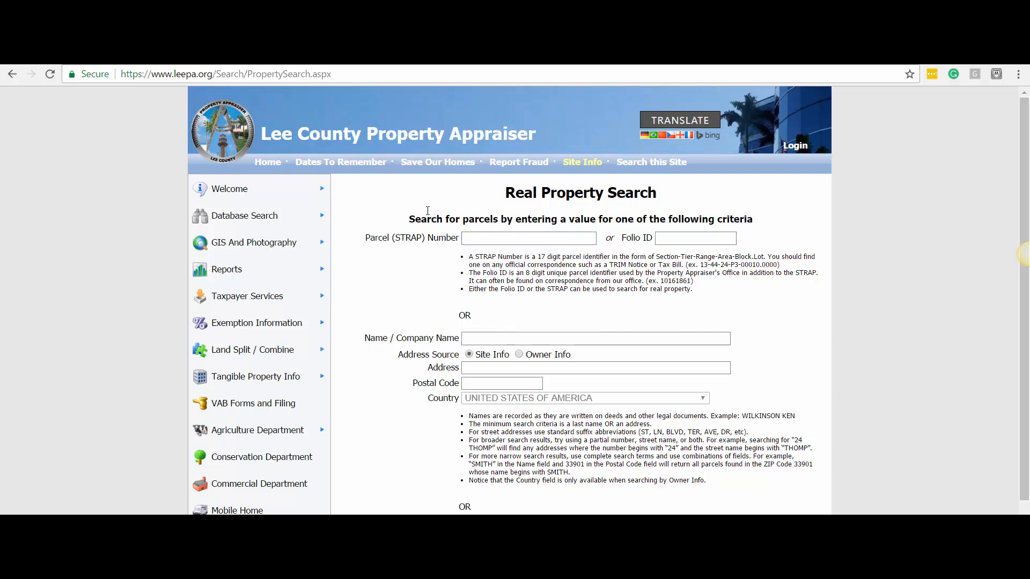
{"action": "left_click", "coordinate": [477, 238]}
{"action": "right_click", "coordinate": [478, 241]}
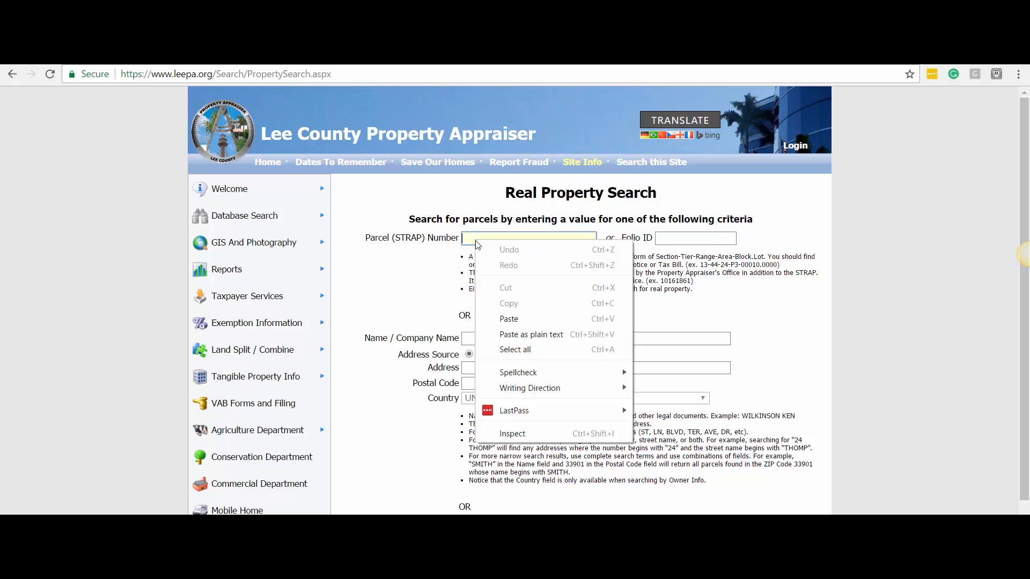
{"action": "left_click", "coordinate": [504, 315]}
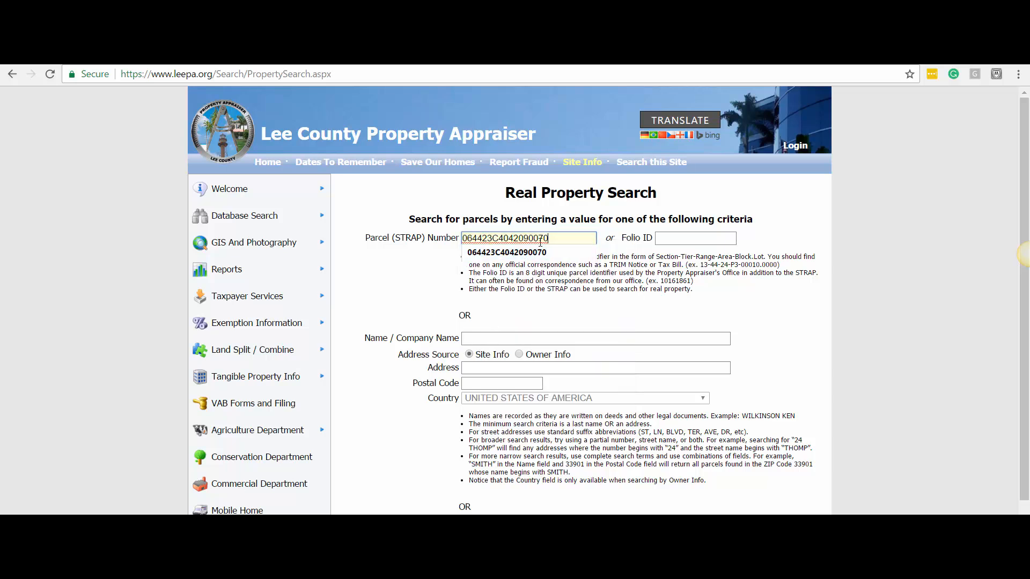
{"action": "key", "text": "Return"}
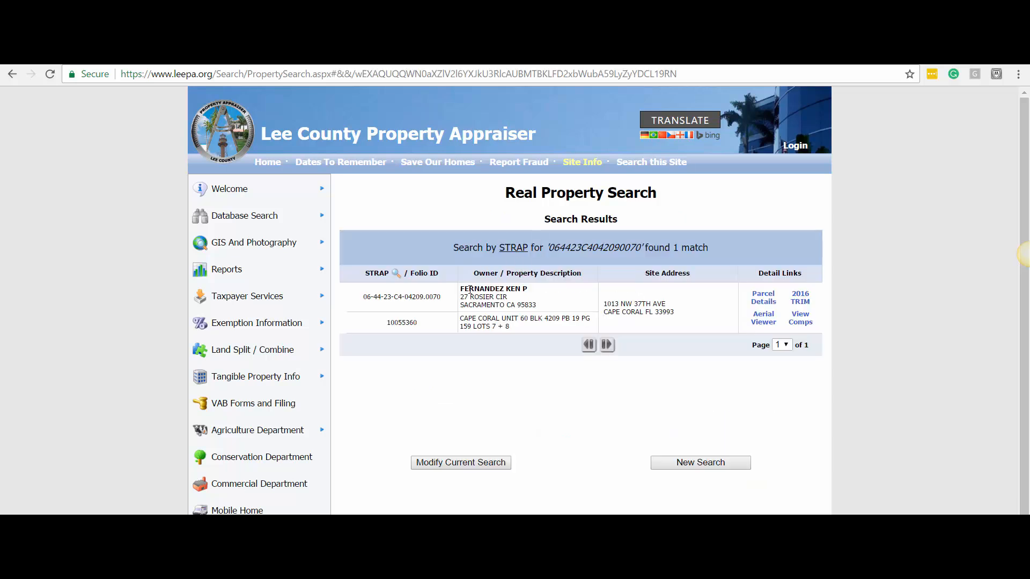
Check the owner in the search result and open the property's Parcel Details.
{"action": "left_click_drag", "start_coordinate": [528, 293], "coordinate": [495, 285]}
{"action": "left_click", "coordinate": [489, 297]}
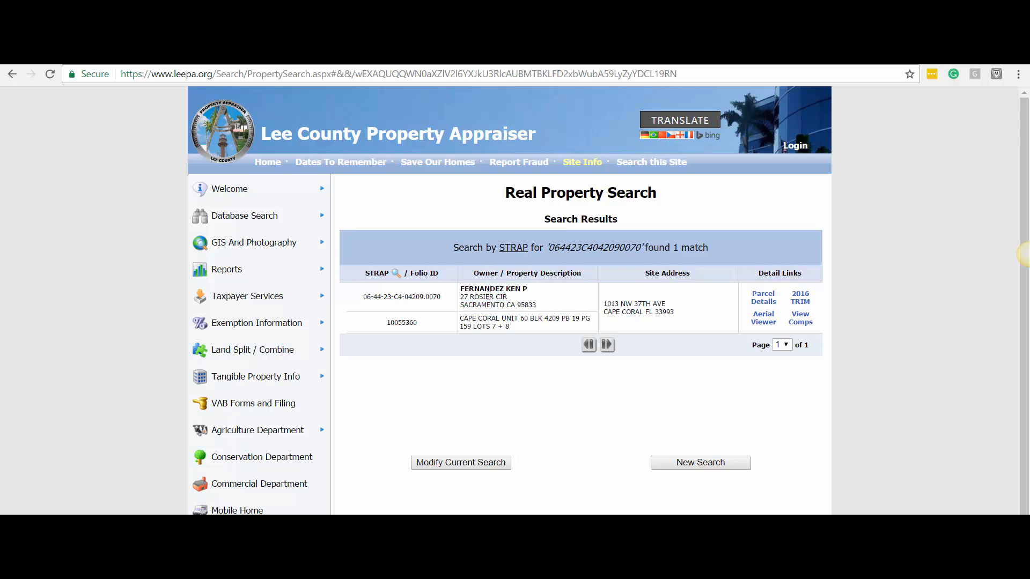
{"action": "left_click", "coordinate": [764, 299]}
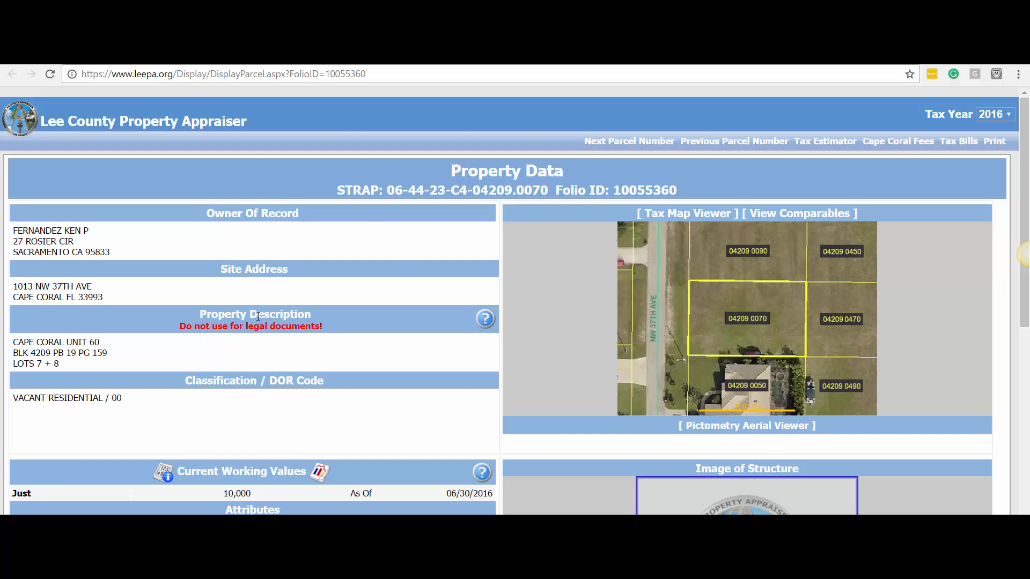
Examine the parcel's Property Data, including the owner of record, property description, classification, working values and attributes.
{"action": "scroll", "coordinate": [258, 316], "scroll_direction": "down", "scroll_amount": 3}
{"action": "scroll", "coordinate": [451, 378], "scroll_direction": "up", "scroll_amount": 1}
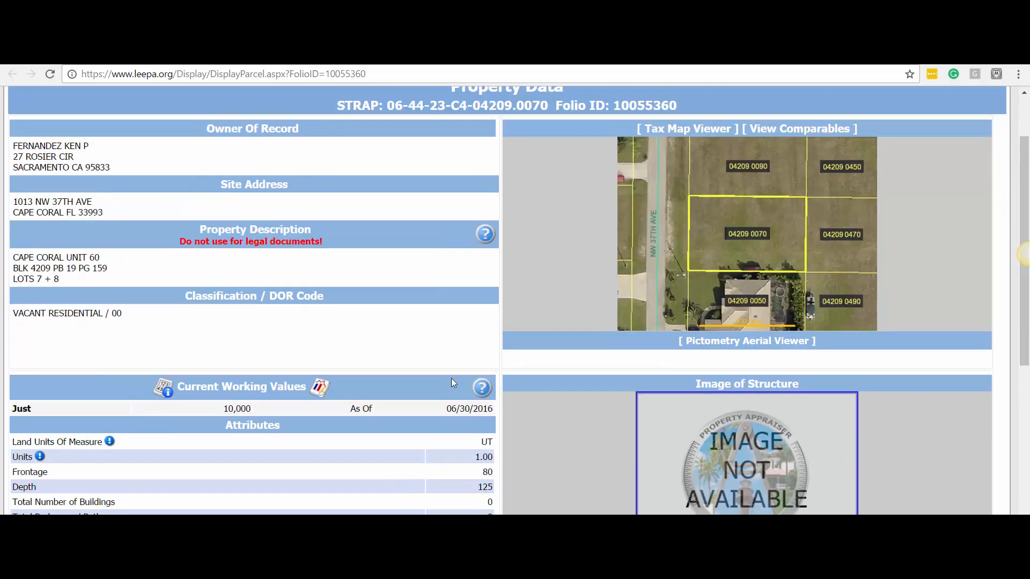
{"action": "scroll", "coordinate": [451, 386], "scroll_direction": "down", "scroll_amount": 2}
{"action": "scroll", "coordinate": [396, 387], "scroll_direction": "up", "scroll_amount": 2}
{"action": "scroll", "coordinate": [396, 386], "scroll_direction": "up", "scroll_amount": 1}
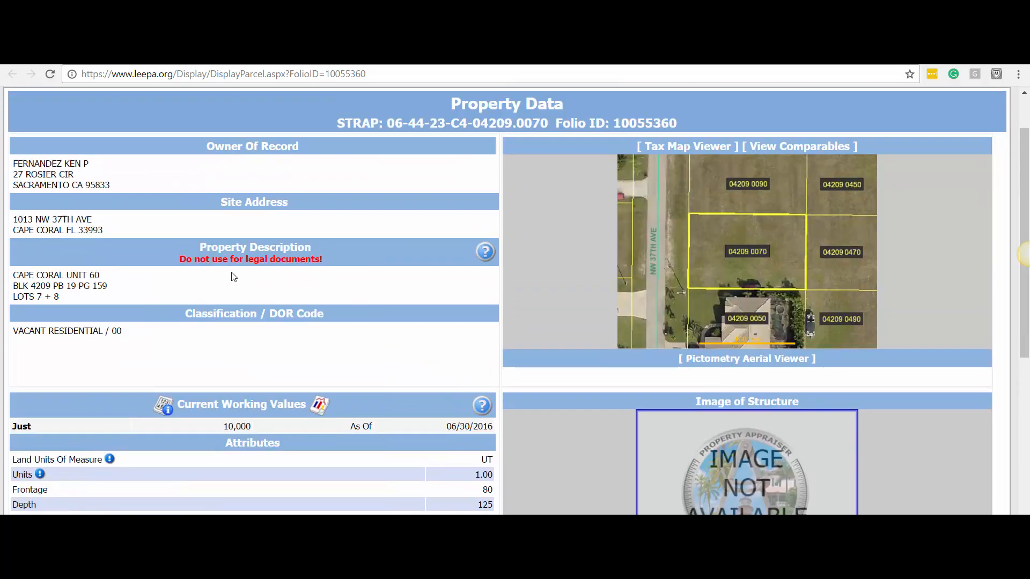
{"action": "scroll", "coordinate": [330, 411], "scroll_direction": "down", "scroll_amount": 1}
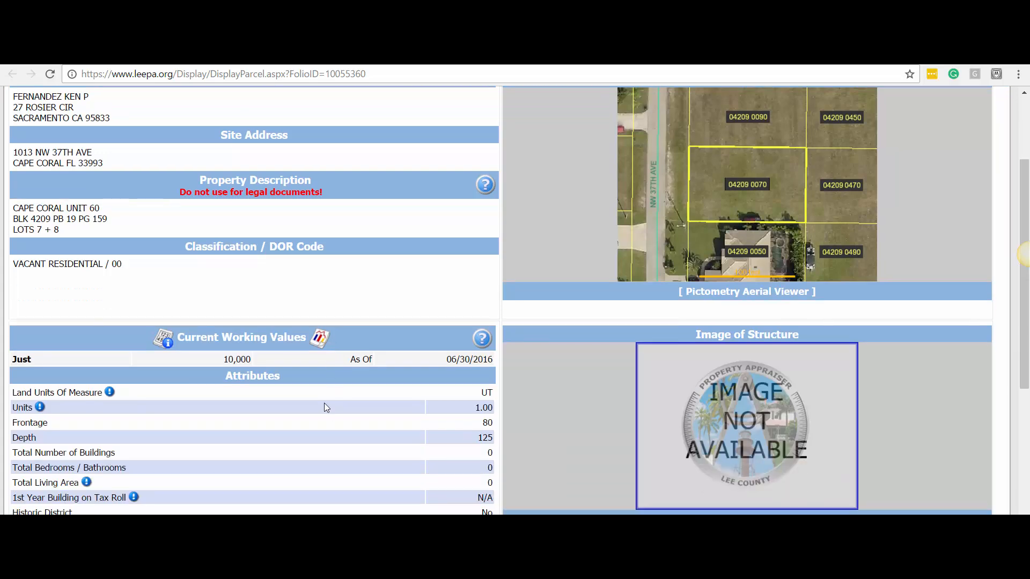
{"action": "scroll", "coordinate": [324, 407], "scroll_direction": "up", "scroll_amount": 2}
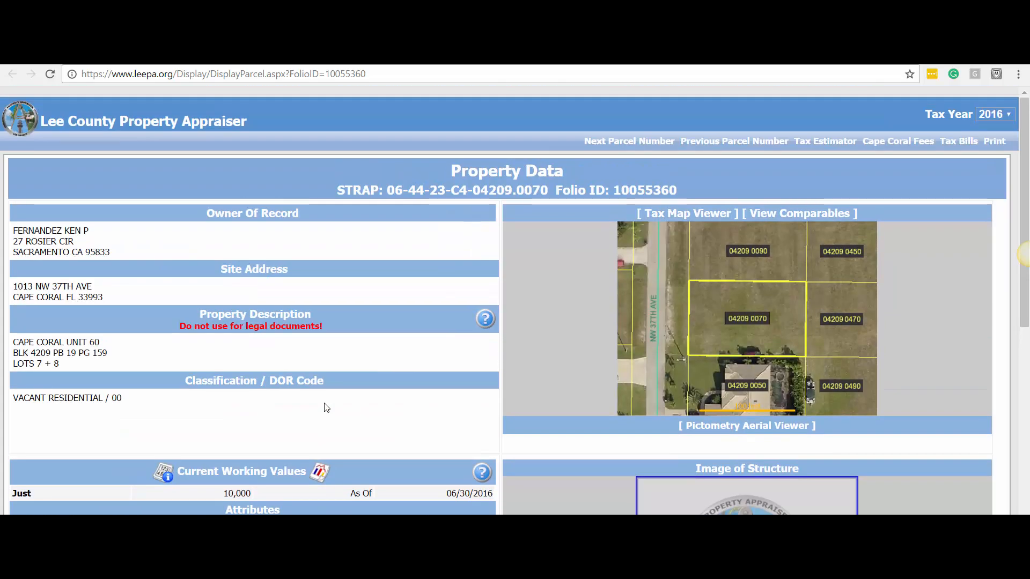
{"action": "scroll", "coordinate": [325, 406], "scroll_direction": "down", "scroll_amount": 1}
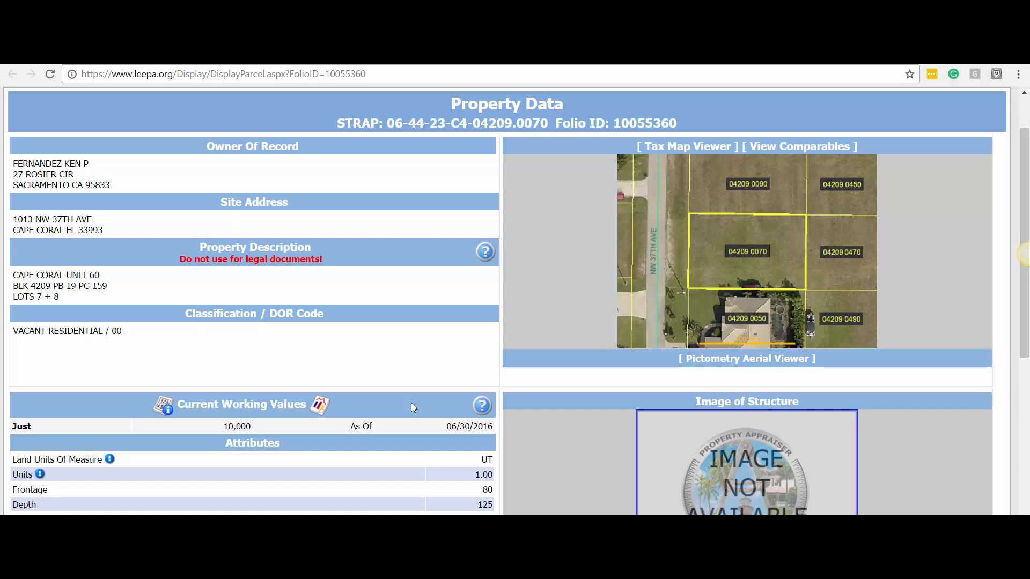
{"action": "scroll", "coordinate": [159, 335], "scroll_direction": "down", "scroll_amount": 2}
{"action": "scroll", "coordinate": [159, 336], "scroll_direction": "up", "scroll_amount": 2}
{"action": "scroll", "coordinate": [158, 335], "scroll_direction": "down", "scroll_amount": 2}
{"action": "scroll", "coordinate": [307, 285], "scroll_direction": "up", "scroll_amount": 2}
Review the parcel's Site Address and copy its ZIP code.
{"action": "left_click_drag", "start_coordinate": [289, 203], "coordinate": [222, 202]}
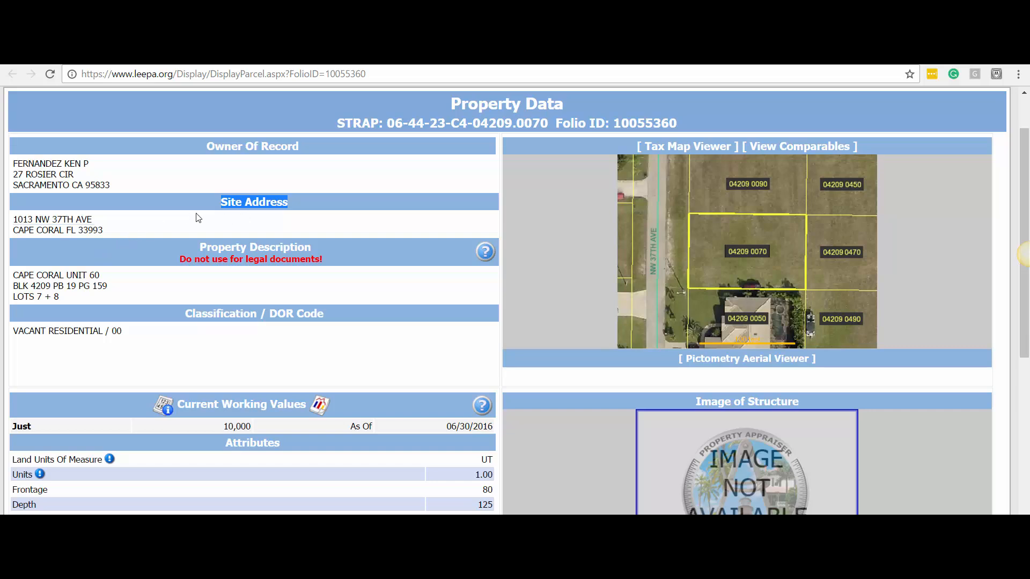
{"action": "left_click", "coordinate": [134, 214]}
{"action": "left_click_drag", "start_coordinate": [133, 234], "coordinate": [10, 226]}
{"action": "left_click_drag", "start_coordinate": [103, 221], "coordinate": [16, 220]}
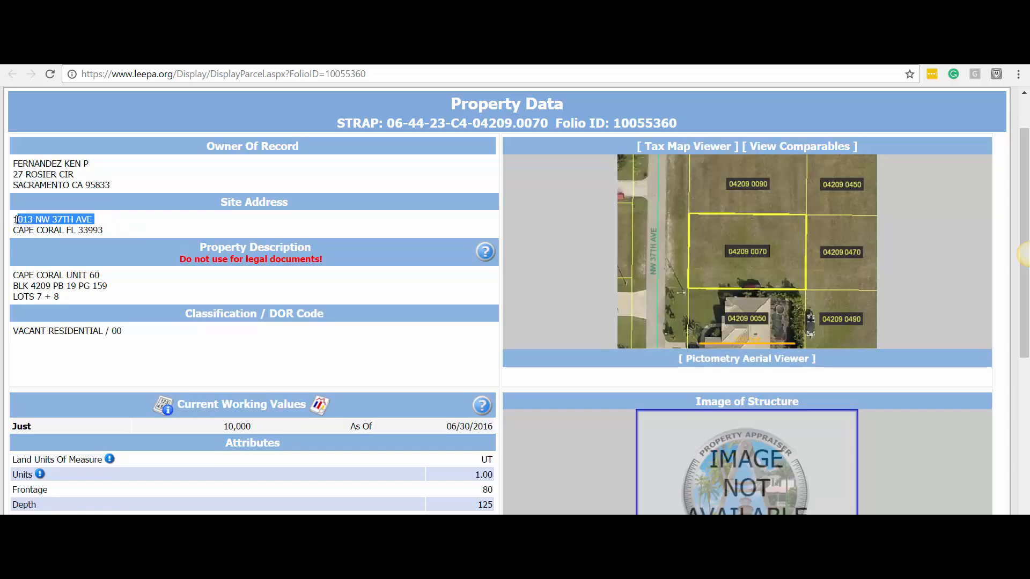
{"action": "left_click_drag", "start_coordinate": [103, 230], "coordinate": [78, 231]}
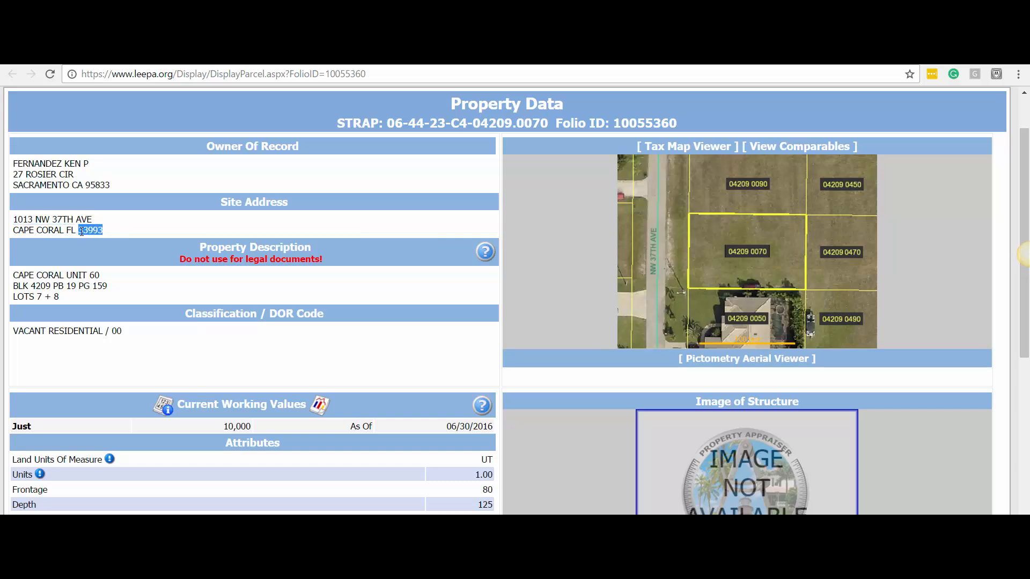
{"action": "right_click", "coordinate": [85, 230]}
{"action": "left_click", "coordinate": [111, 239]}
{"action": "right_click", "coordinate": [95, 232]}
{"action": "left_click", "coordinate": [110, 239]}
Examine the parcel's Just value under Current Working Values and the property attributes below it.
{"action": "scroll", "coordinate": [116, 304], "scroll_direction": "down", "scroll_amount": 1}
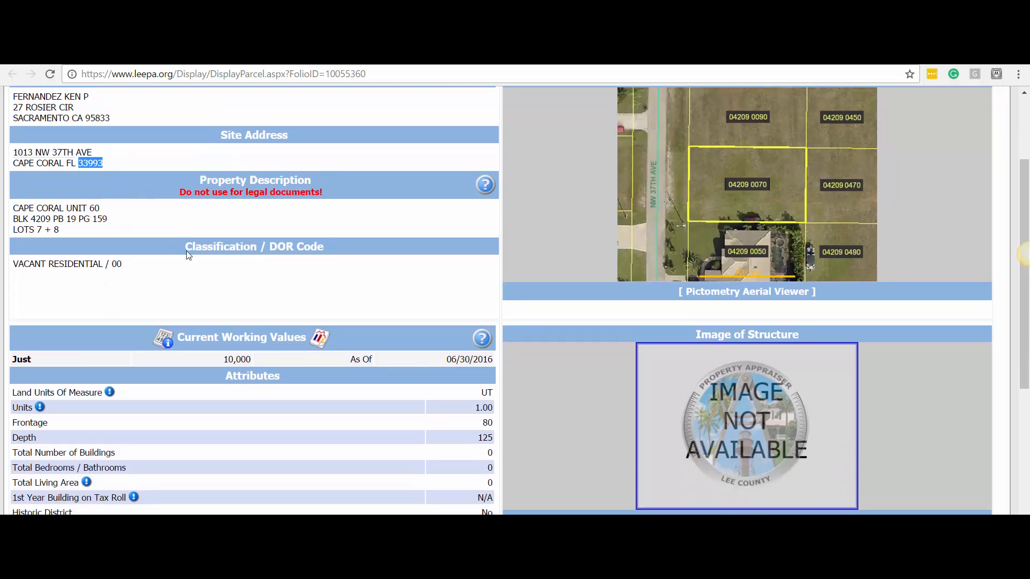
{"action": "left_click", "coordinate": [85, 153]}
{"action": "scroll", "coordinate": [452, 379], "scroll_direction": "down", "scroll_amount": 1}
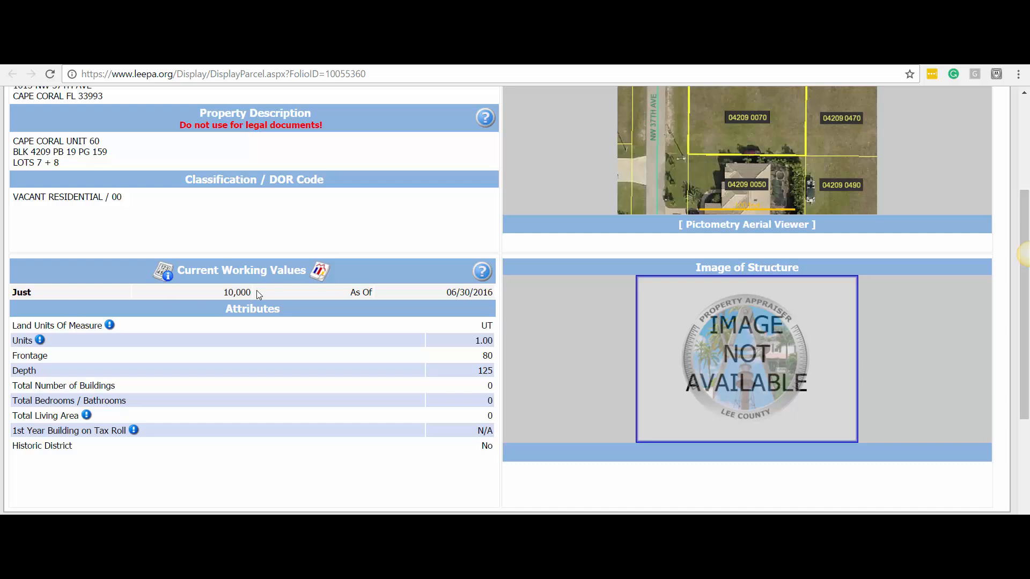
{"action": "mouse_move", "coordinate": [252, 292]}
{"action": "left_mouse_down"}
{"action": "mouse_move", "coordinate": [218, 294]}
{"action": "mouse_move", "coordinate": [252, 293]}
{"action": "left_mouse_up"}
{"action": "left_click", "coordinate": [286, 350]}
{"action": "scroll", "coordinate": [322, 317], "scroll_direction": "down", "scroll_amount": 2}
Switch back to the Investment Dominator, open the highlighted offer request for editing and check the County Assessed Value in its Property Value section.
{"action": "left_click", "coordinate": [572, 58]}
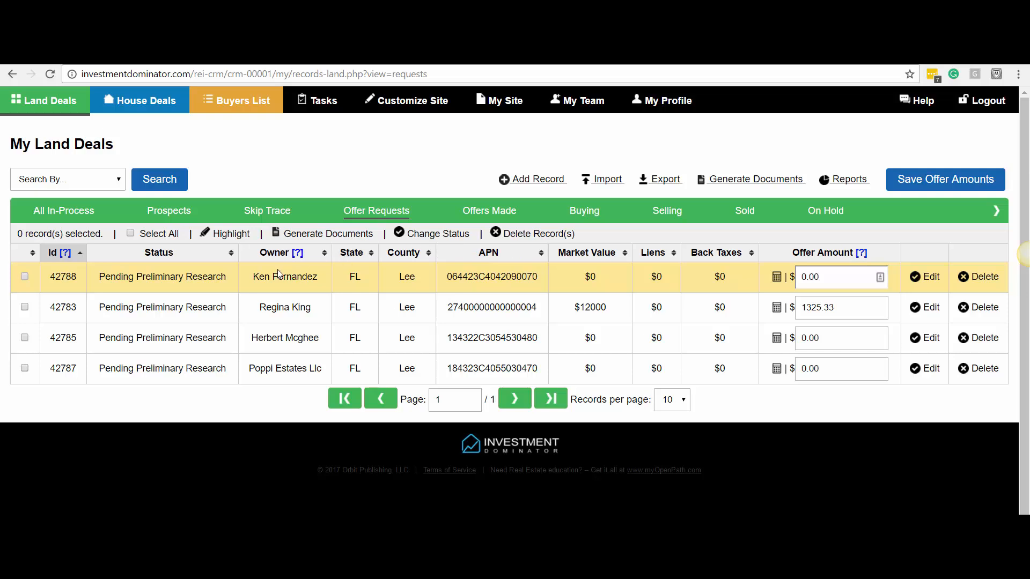
{"action": "left_click", "coordinate": [926, 277]}
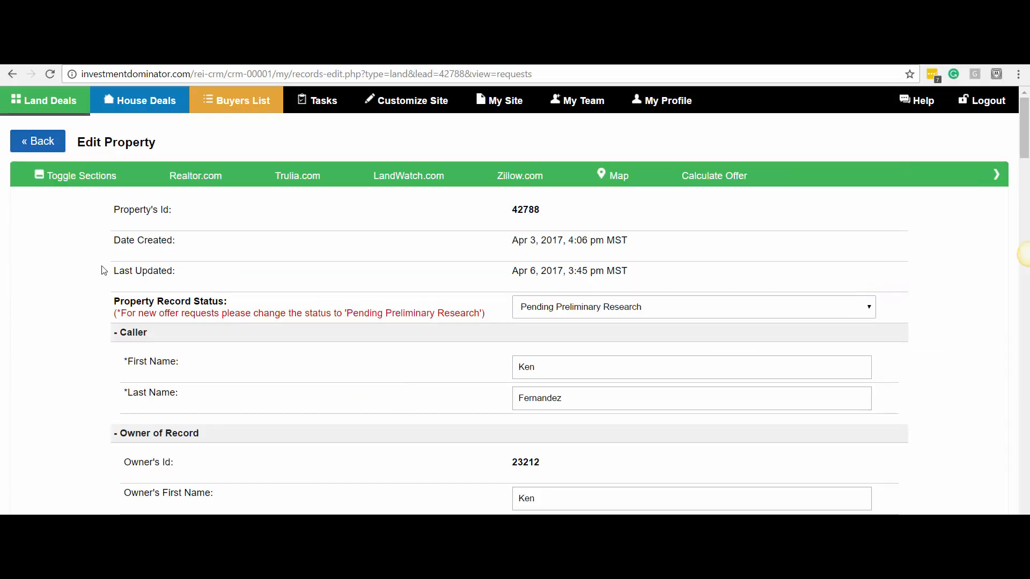
{"action": "left_click", "coordinate": [81, 175]}
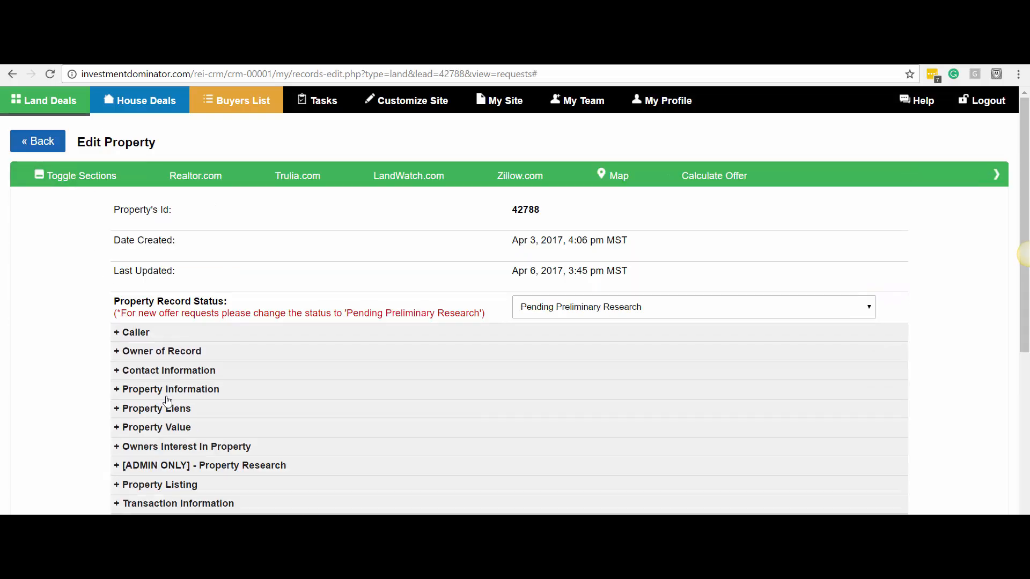
{"action": "left_click", "coordinate": [186, 433]}
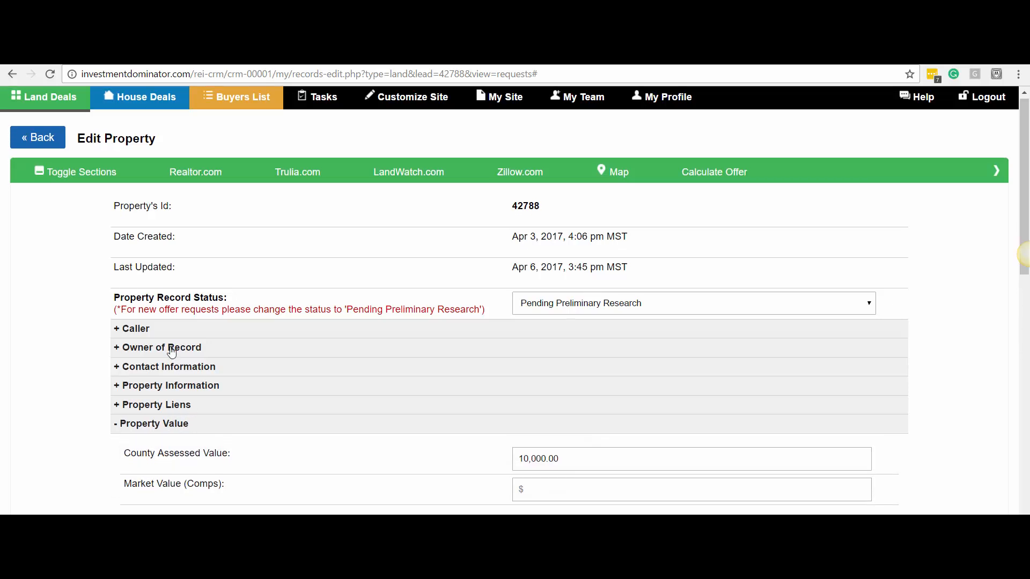
{"action": "scroll", "coordinate": [187, 408], "scroll_direction": "down", "scroll_amount": 4}
{"action": "left_click_drag", "start_coordinate": [142, 256], "coordinate": [214, 258]}
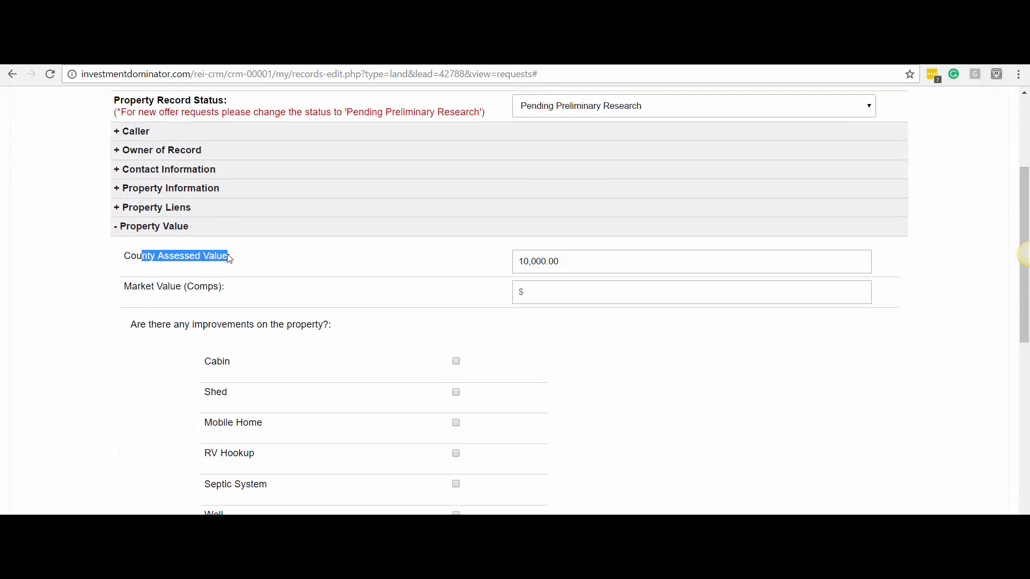
{"action": "left_click_drag", "start_coordinate": [560, 261], "coordinate": [491, 266]}
{"action": "left_click", "coordinate": [470, 266]}
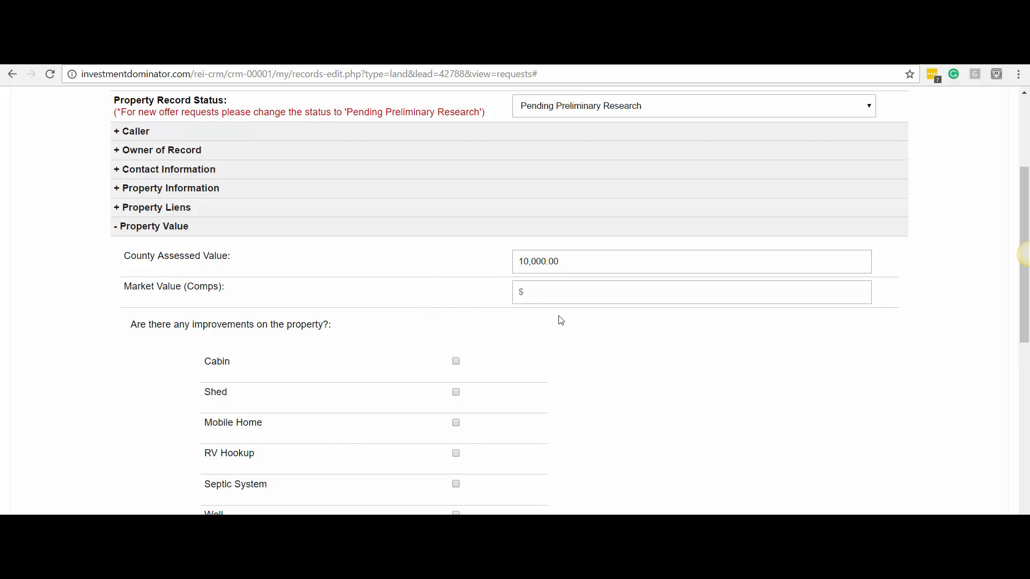
Examine the County Assessed Value entry in the offer request's Property Value section.
{"action": "left_click", "coordinate": [520, 291]}
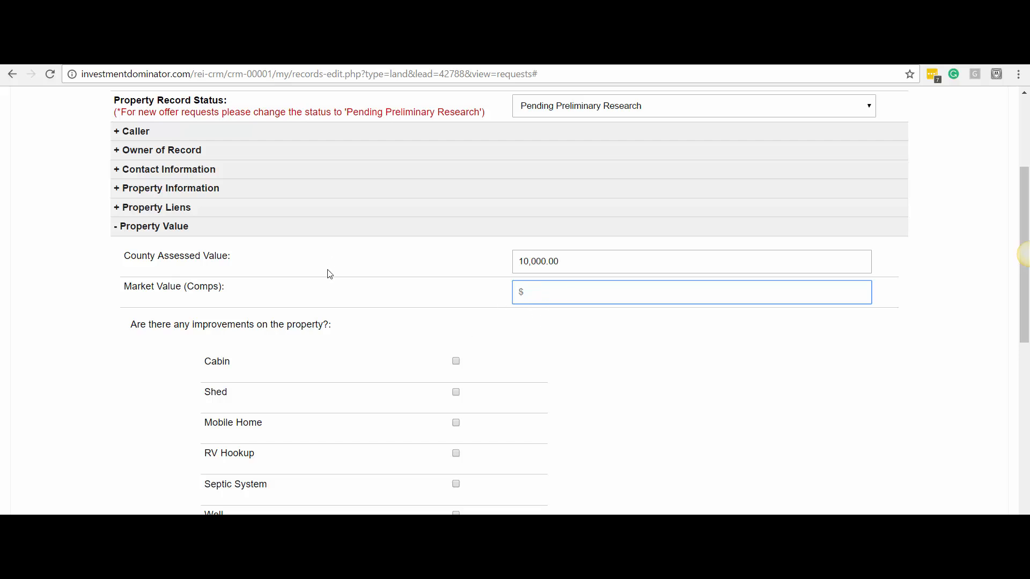
{"action": "left_click", "coordinate": [350, 259]}
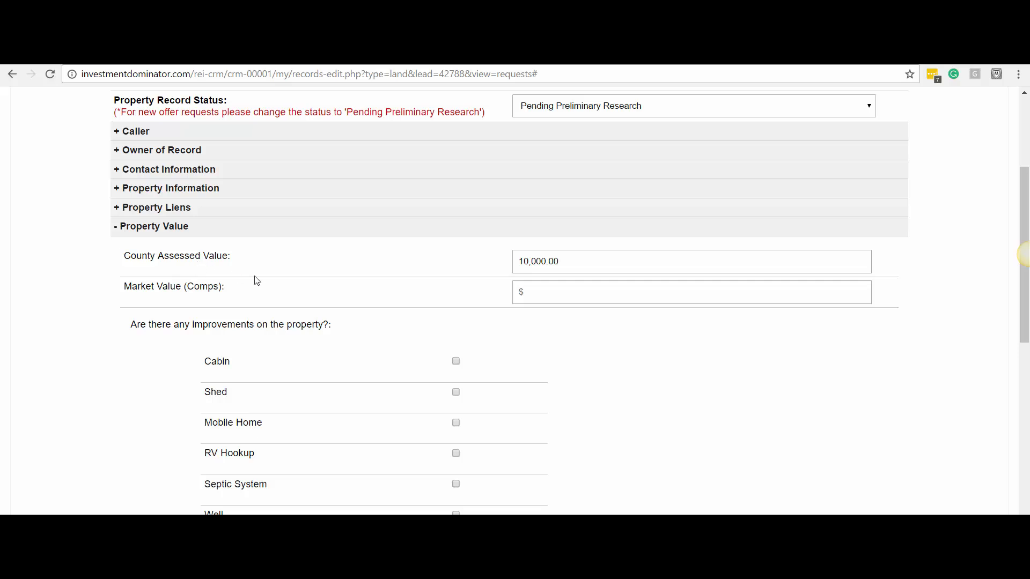
{"action": "left_click_drag", "start_coordinate": [126, 258], "coordinate": [214, 261]}
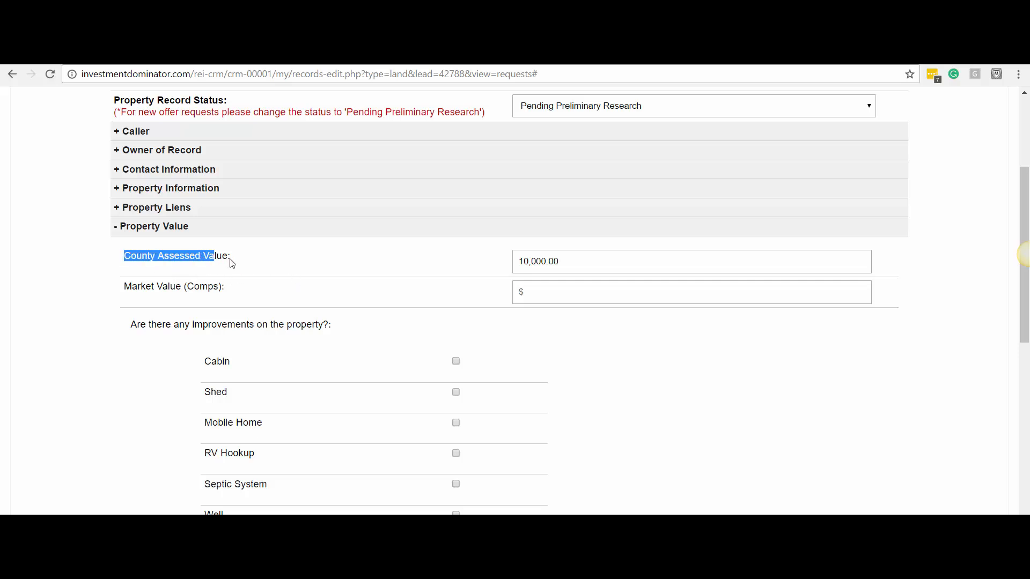
{"action": "left_click", "coordinate": [267, 263]}
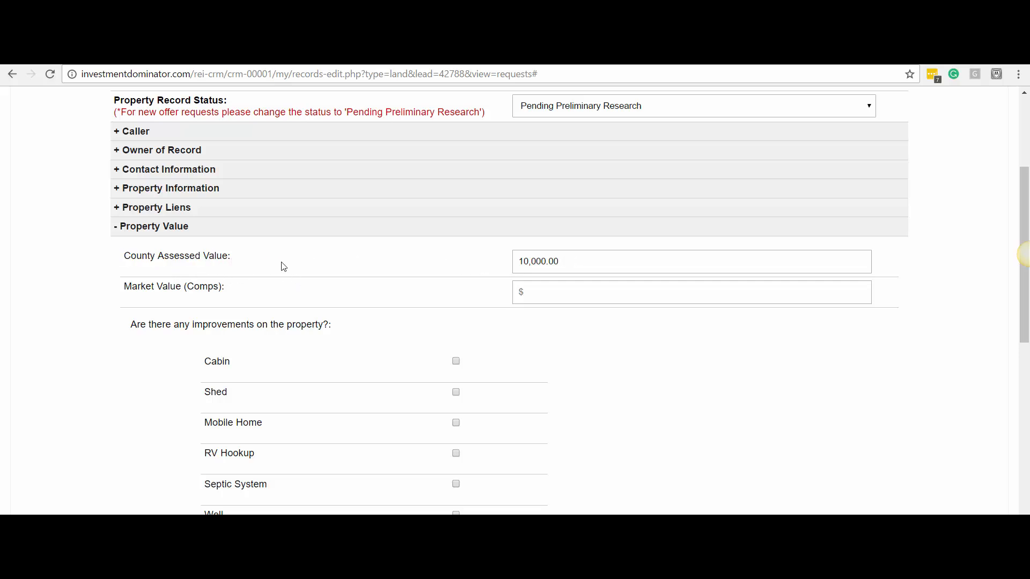
{"action": "left_click_drag", "start_coordinate": [561, 263], "coordinate": [502, 263]}
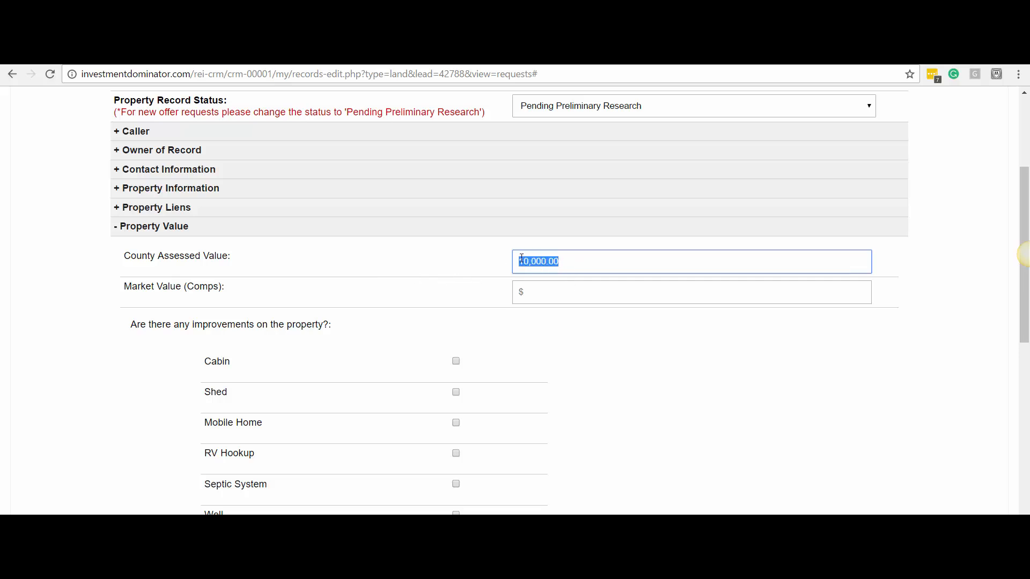
{"action": "left_click", "coordinate": [329, 291]}
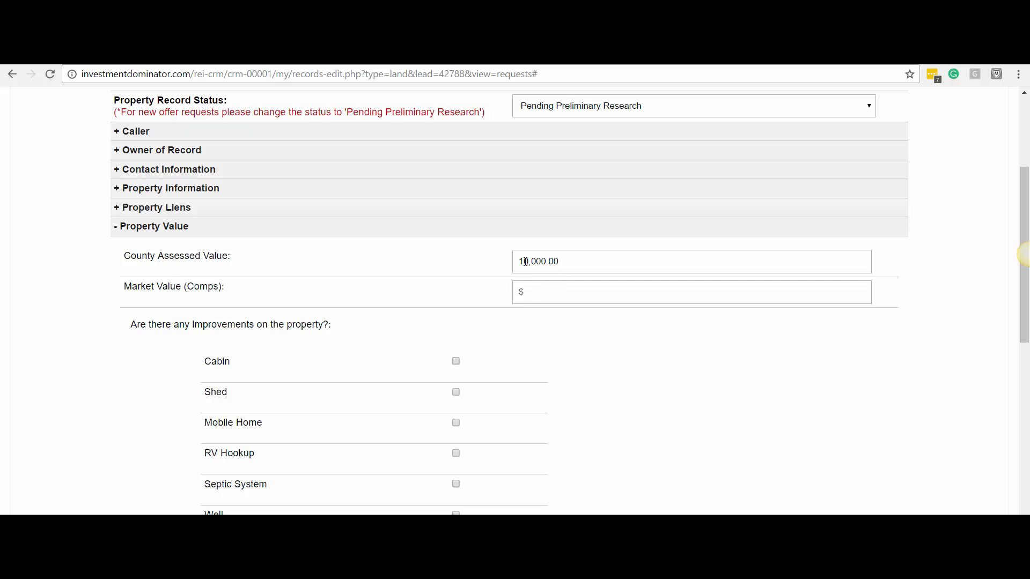
{"action": "left_click", "coordinate": [606, 265]}
{"action": "left_click", "coordinate": [492, 281]}
{"action": "left_click_drag", "start_coordinate": [584, 262], "coordinate": [506, 261]}
{"action": "left_click", "coordinate": [431, 267]}
{"action": "left_click_drag", "start_coordinate": [584, 261], "coordinate": [459, 264]}
{"action": "left_click", "coordinate": [463, 266]}
{"action": "left_click_drag", "start_coordinate": [587, 257], "coordinate": [458, 265]}
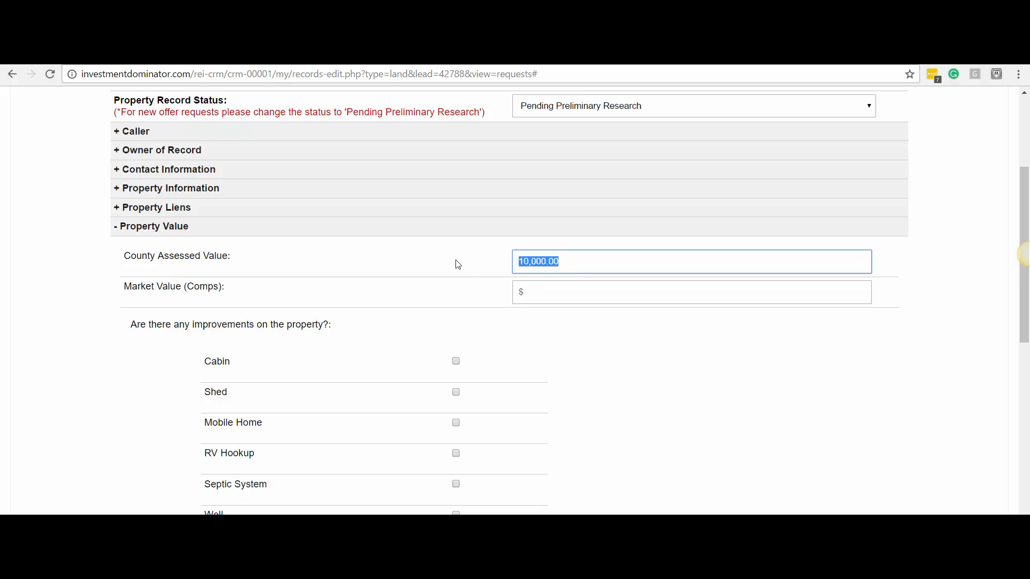
{"action": "left_click", "coordinate": [460, 297]}
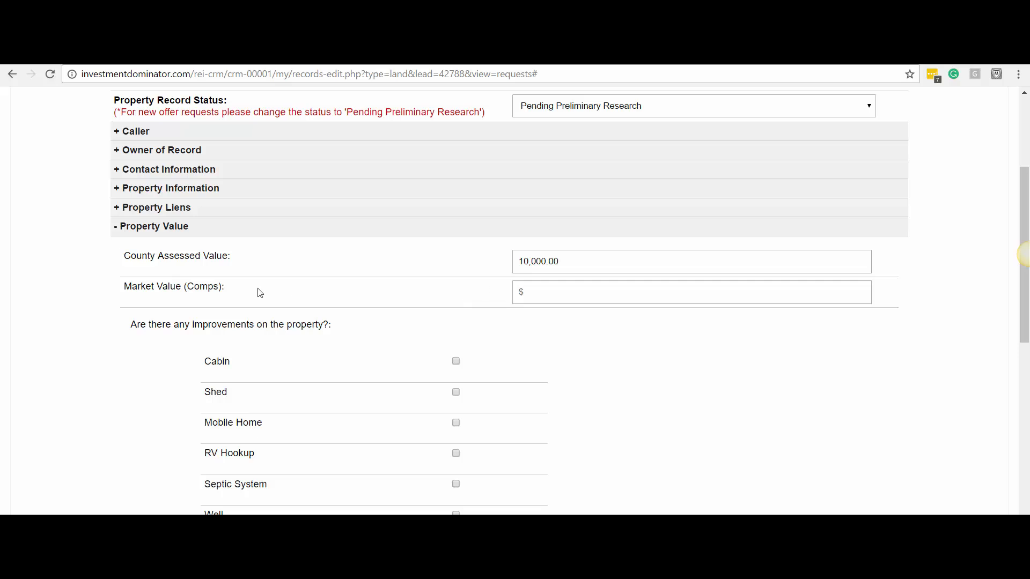
Check the Market Value (Comps) field, glance at the county appraiser's search results and return to the offer request.
{"action": "left_click_drag", "start_coordinate": [102, 293], "coordinate": [176, 291]}
{"action": "left_click", "coordinate": [228, 293]}
{"action": "key", "text": "ctrl+Tab"}
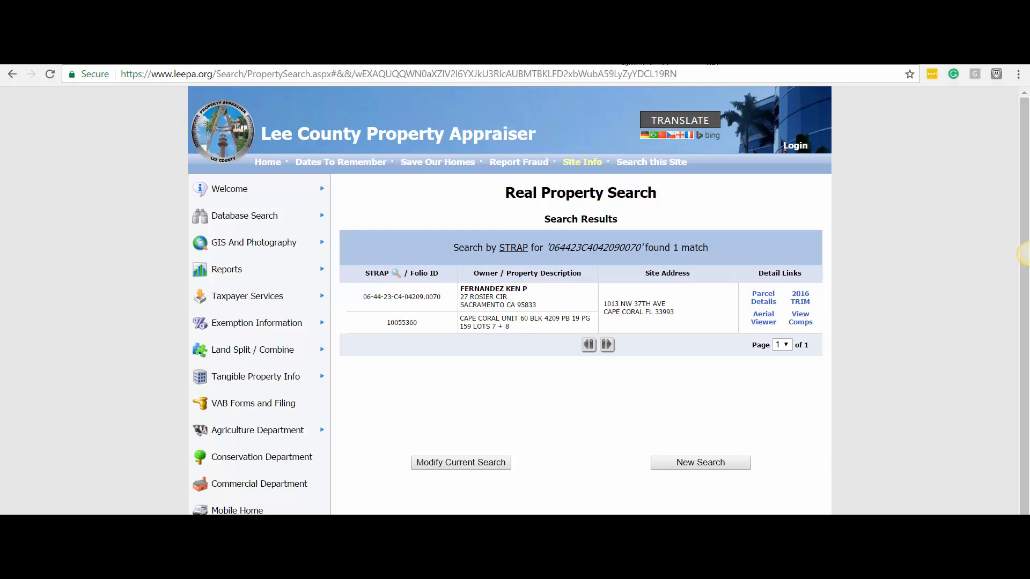
{"action": "key", "text": "ctrl+shift+Tab"}
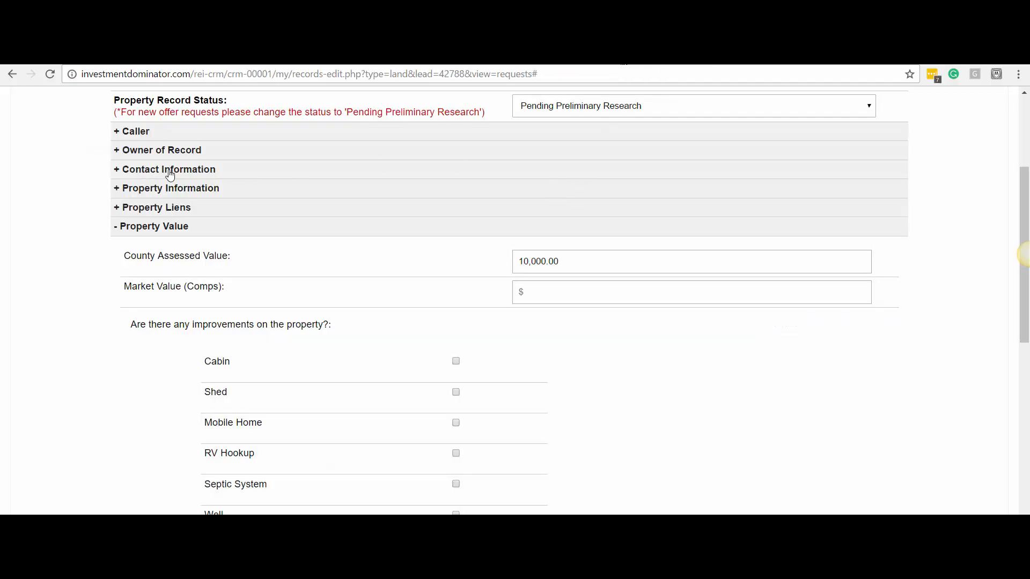
Clear the Property Zip under Property Information and update the record.
{"action": "left_click", "coordinate": [151, 189]}
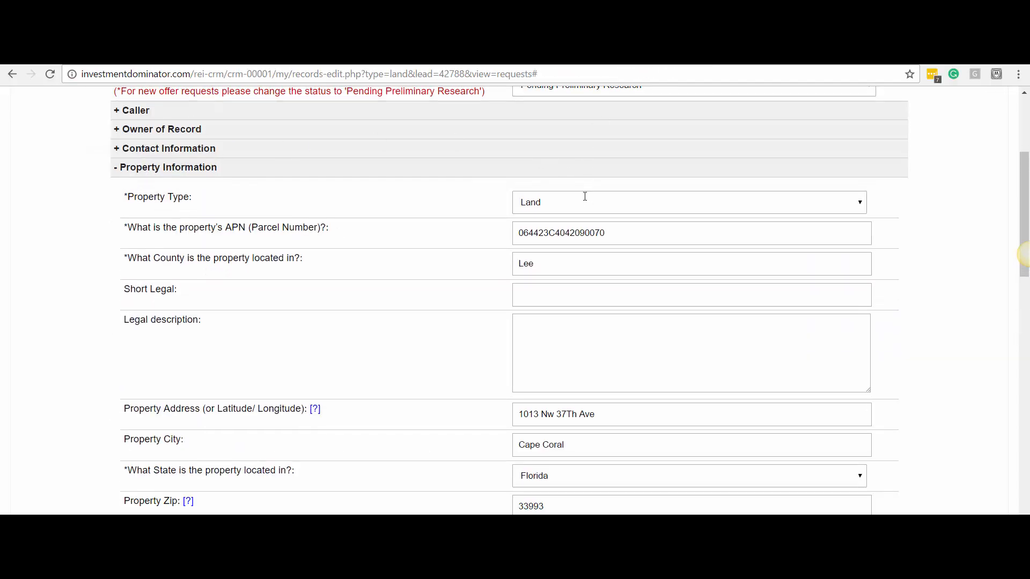
{"action": "scroll", "coordinate": [585, 196], "scroll_direction": "down", "scroll_amount": 3}
{"action": "left_click_drag", "start_coordinate": [546, 326], "coordinate": [520, 326]}
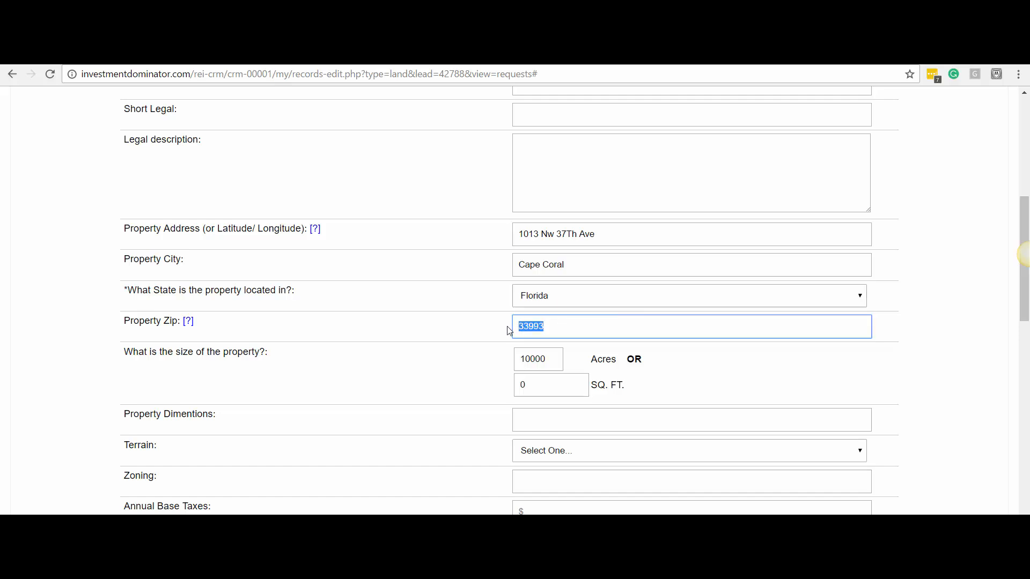
{"action": "left_click_drag", "start_coordinate": [124, 320], "coordinate": [181, 322]}
{"action": "left_click_drag", "start_coordinate": [552, 328], "coordinate": [473, 327]}
{"action": "key", "text": "BackSpace"}
{"action": "scroll", "coordinate": [501, 444], "scroll_direction": "up", "scroll_amount": 6}
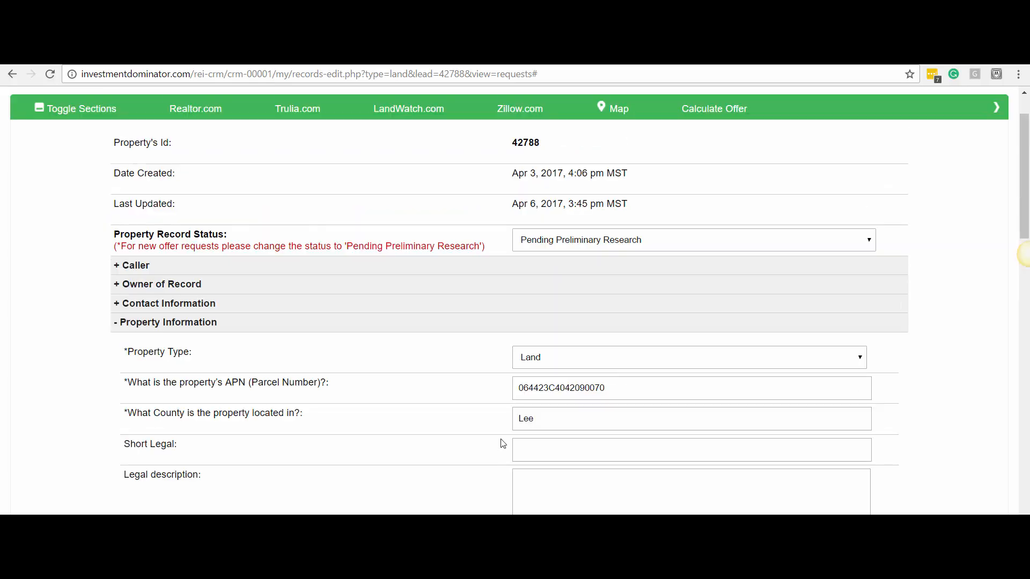
{"action": "scroll", "coordinate": [524, 448], "scroll_direction": "down", "scroll_amount": 4}
{"action": "scroll", "coordinate": [539, 462], "scroll_direction": "up", "scroll_amount": 5}
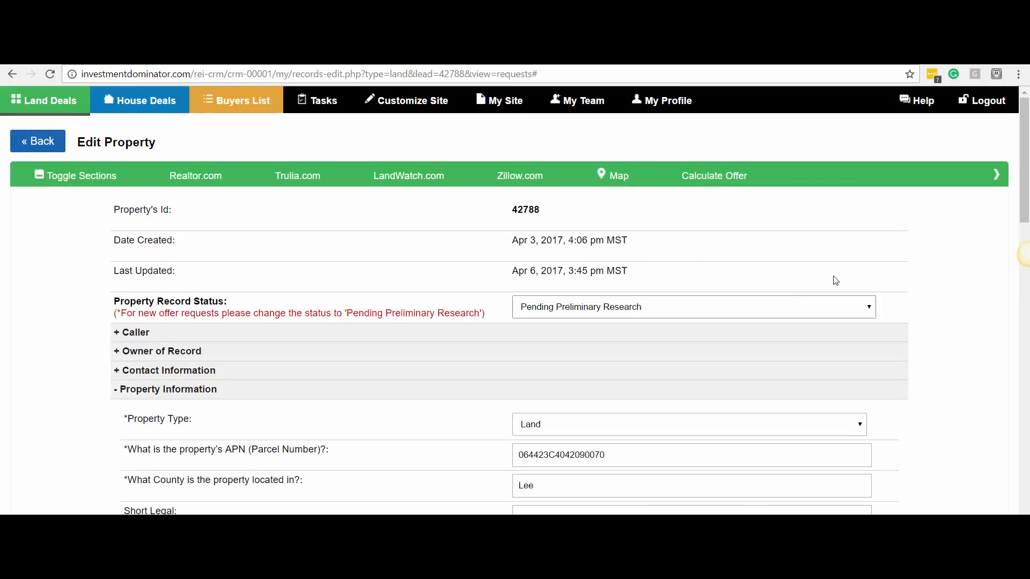
{"action": "left_click", "coordinate": [996, 174]}
{"action": "left_click", "coordinate": [940, 204]}
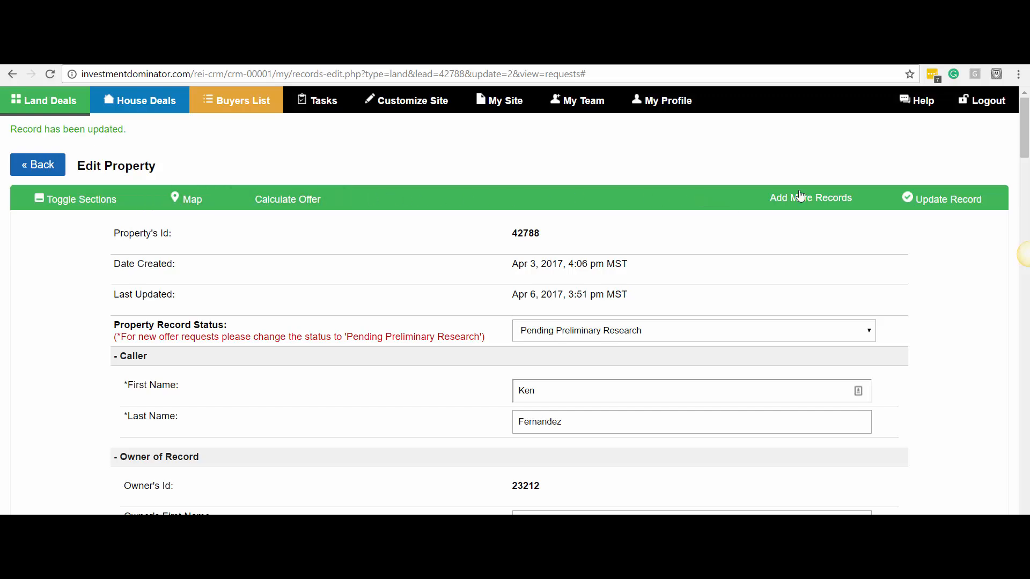
Enter the property's ZIP code in the Property Zip field under Property Information and update the record.
{"action": "scroll", "coordinate": [292, 303], "scroll_direction": "down", "scroll_amount": 12}
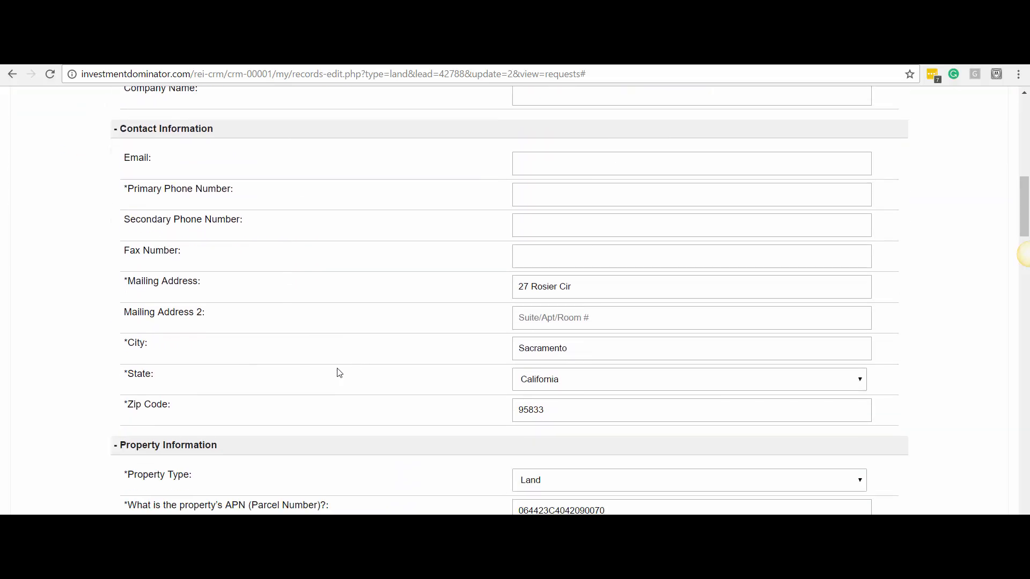
{"action": "scroll", "coordinate": [338, 373], "scroll_direction": "down", "scroll_amount": 3}
{"action": "scroll", "coordinate": [270, 322], "scroll_direction": "down", "scroll_amount": 4}
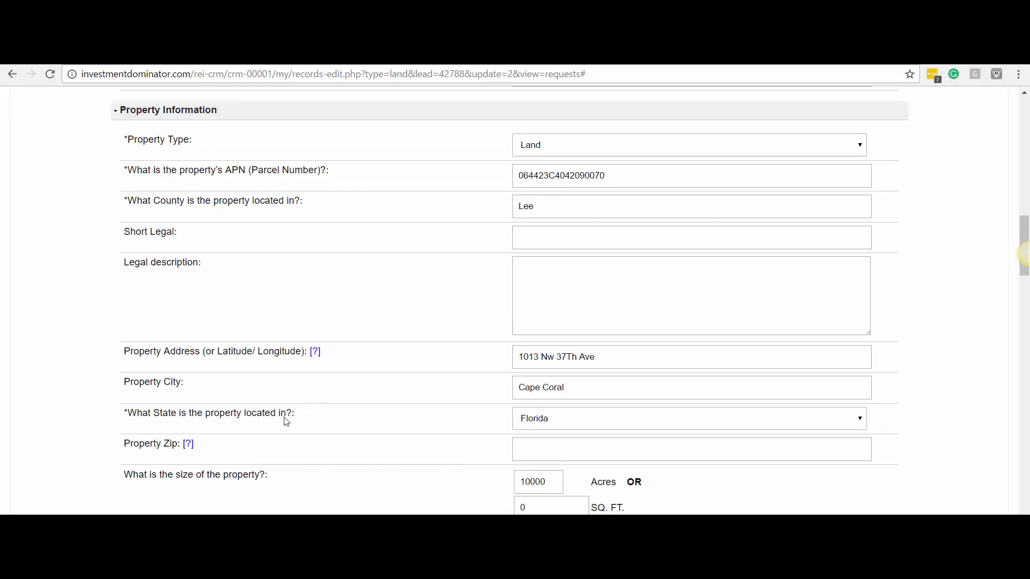
{"action": "left_click", "coordinate": [531, 448]}
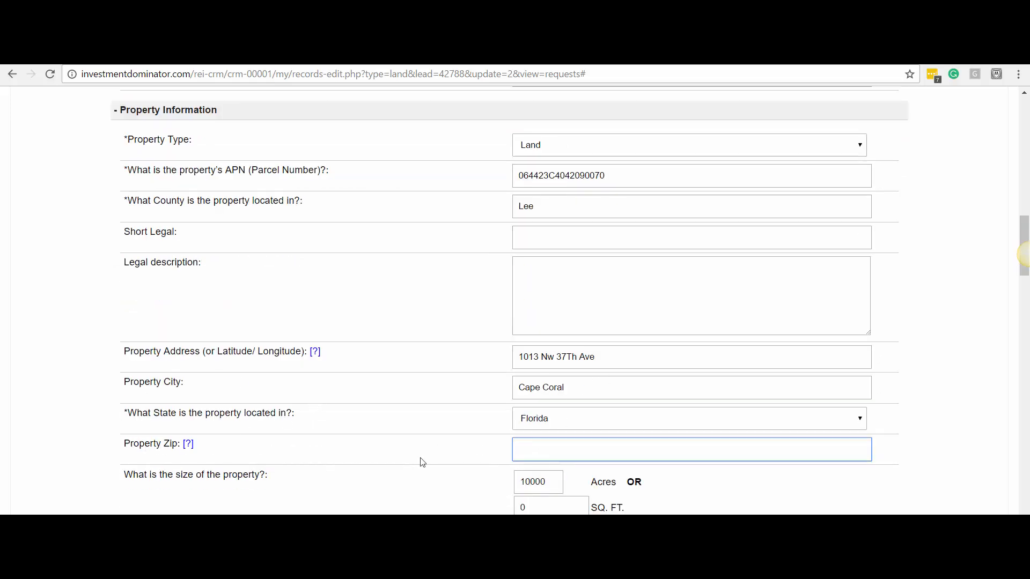
{"action": "type", "text": "33993"}
{"action": "scroll", "coordinate": [917, 177], "scroll_direction": "up", "scroll_amount": 20}
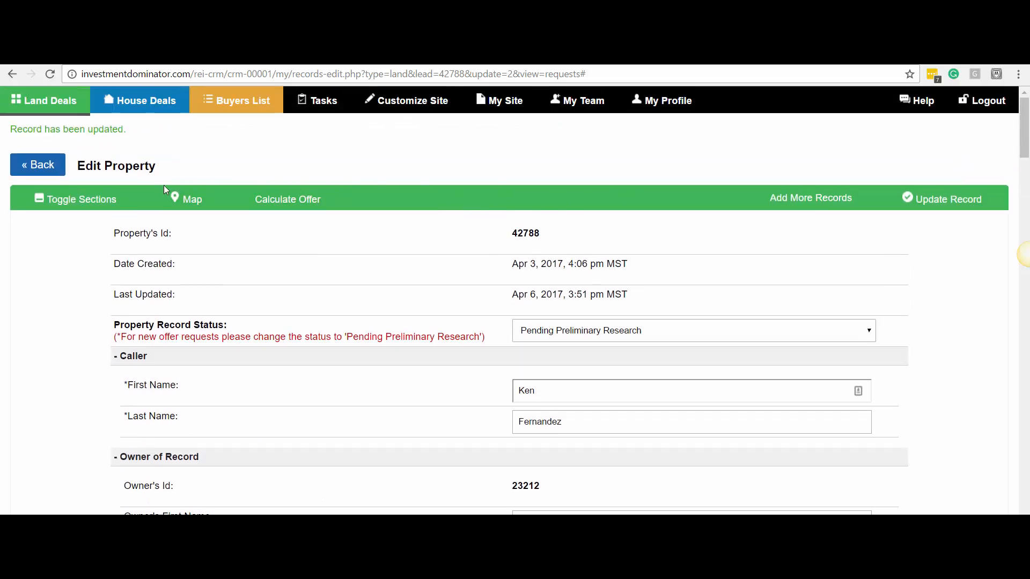
{"action": "left_click", "coordinate": [945, 201]}
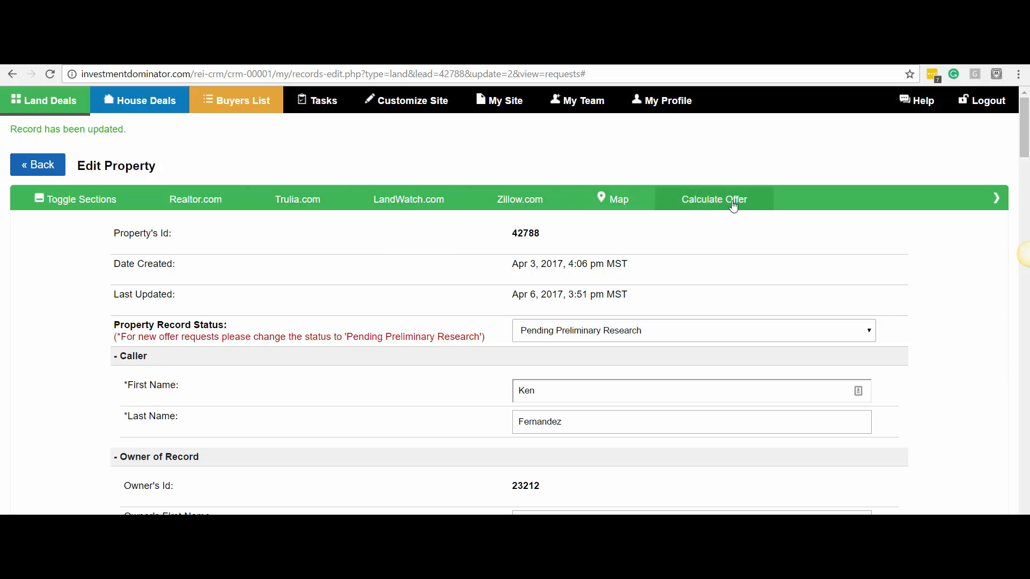
Check the saved Property Zip and the real estate site links offered for the record.
{"action": "scroll", "coordinate": [473, 227], "scroll_direction": "down", "scroll_amount": 2}
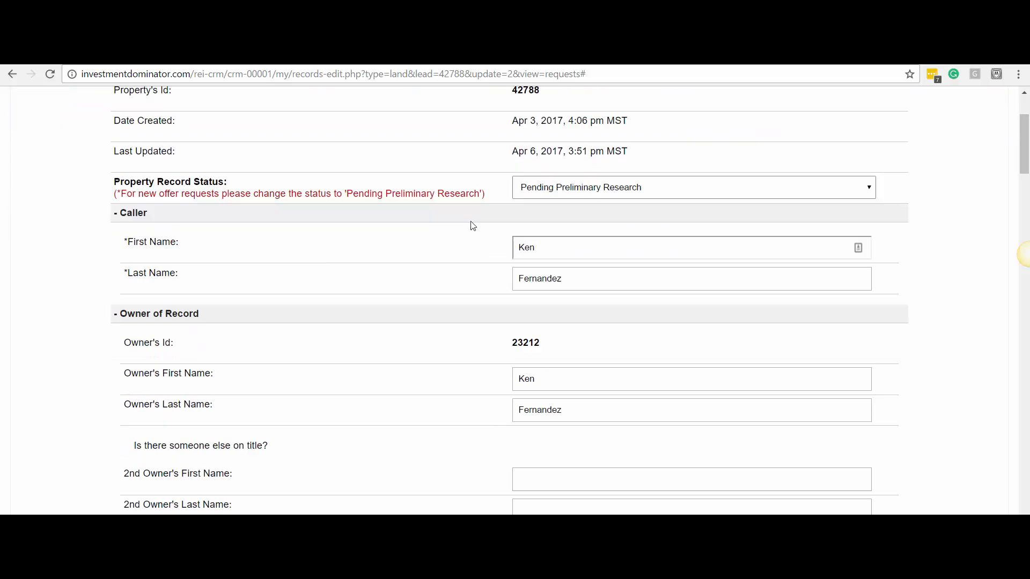
{"action": "scroll", "coordinate": [473, 226], "scroll_direction": "down", "scroll_amount": 12}
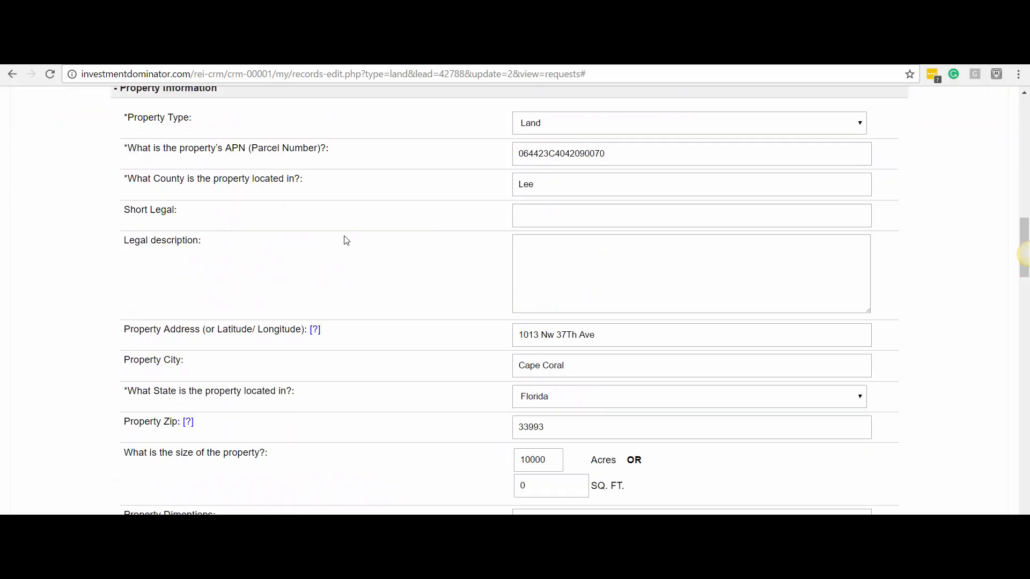
{"action": "scroll", "coordinate": [347, 241], "scroll_direction": "down", "scroll_amount": 3}
{"action": "left_click_drag", "start_coordinate": [546, 247], "coordinate": [465, 244]}
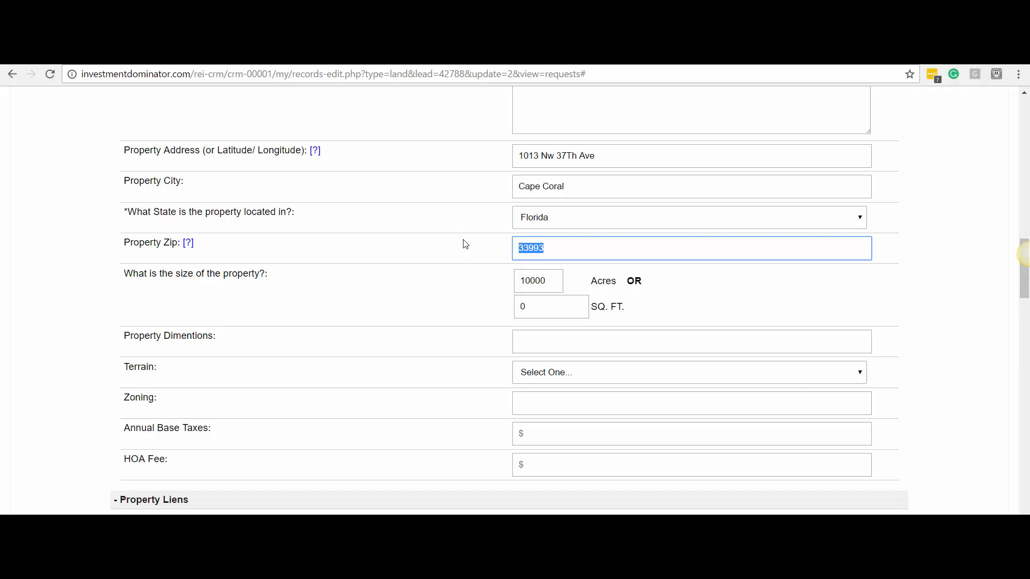
{"action": "scroll", "coordinate": [465, 245], "scroll_direction": "up", "scroll_amount": 17}
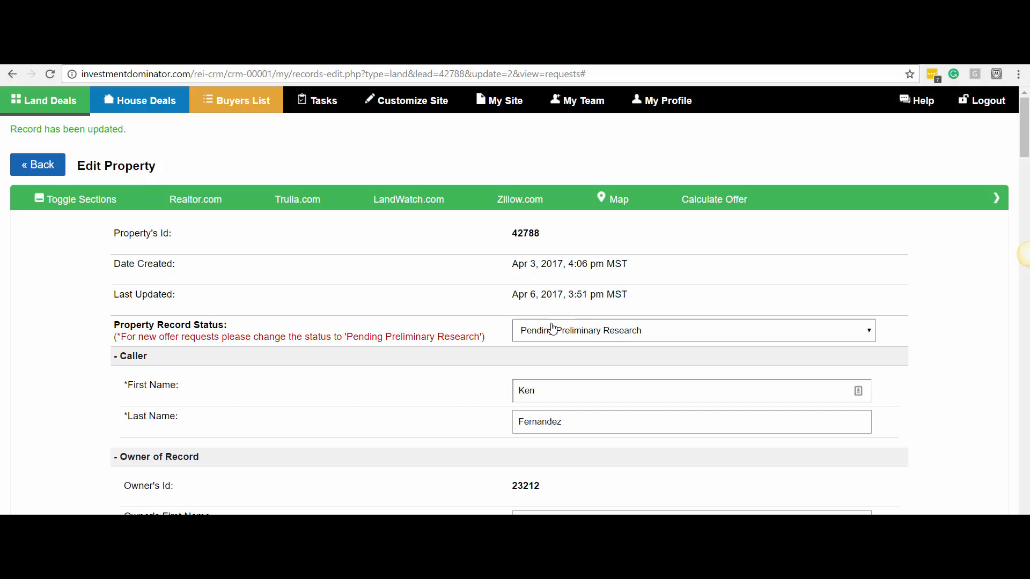
{"action": "scroll", "coordinate": [356, 249], "scroll_direction": "down", "scroll_amount": 17}
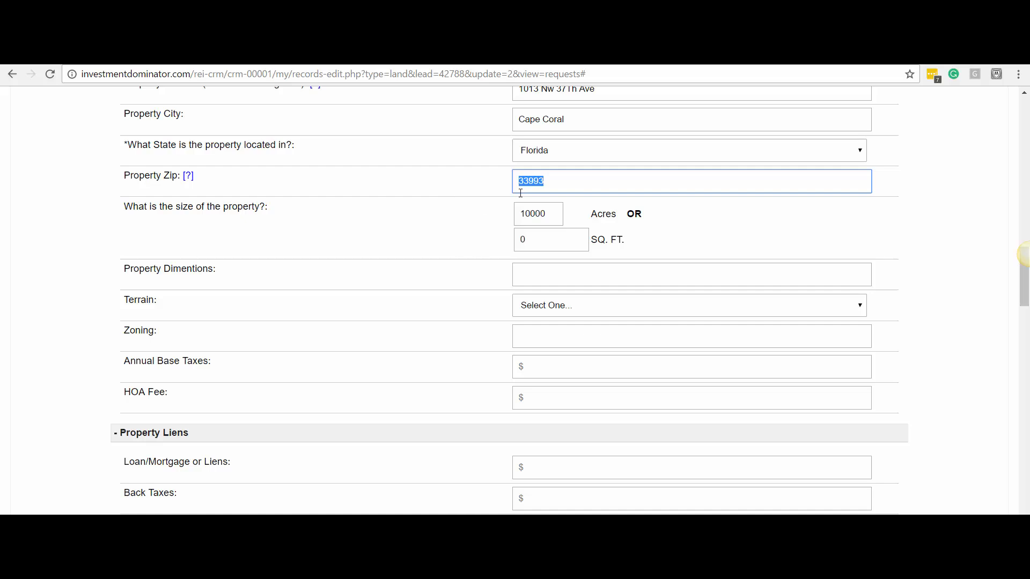
{"action": "scroll", "coordinate": [472, 208], "scroll_direction": "up", "scroll_amount": 3}
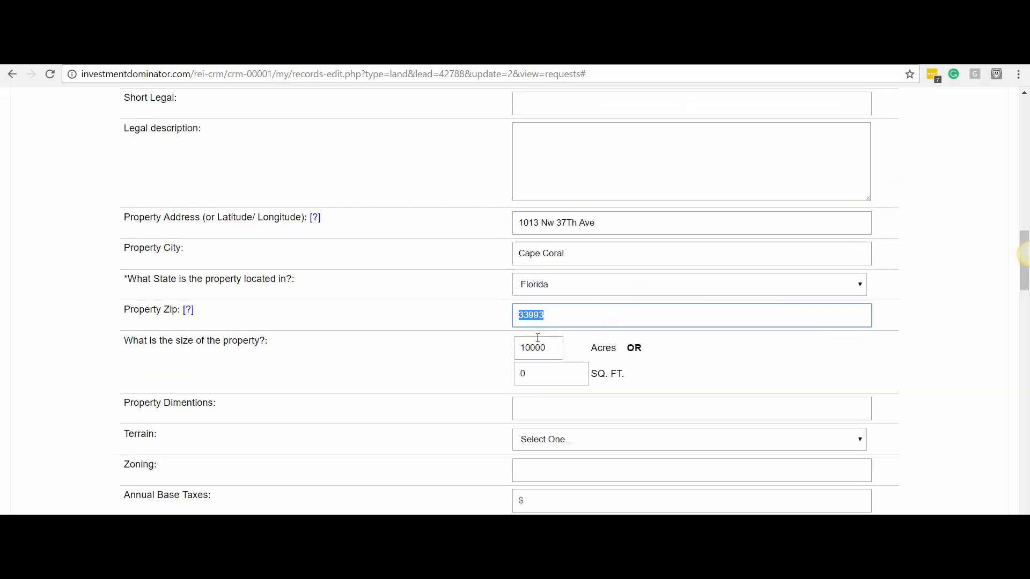
Check the record's property size in acres, switch to the Lee County Property Appraiser and examine the parcel's Frontage and Depth.
{"action": "left_click_drag", "start_coordinate": [115, 341], "coordinate": [324, 344]}
{"action": "mouse_move", "coordinate": [545, 347]}
{"action": "left_mouse_down"}
{"action": "mouse_move", "coordinate": [523, 348]}
{"action": "mouse_move", "coordinate": [532, 348]}
{"action": "left_mouse_up"}
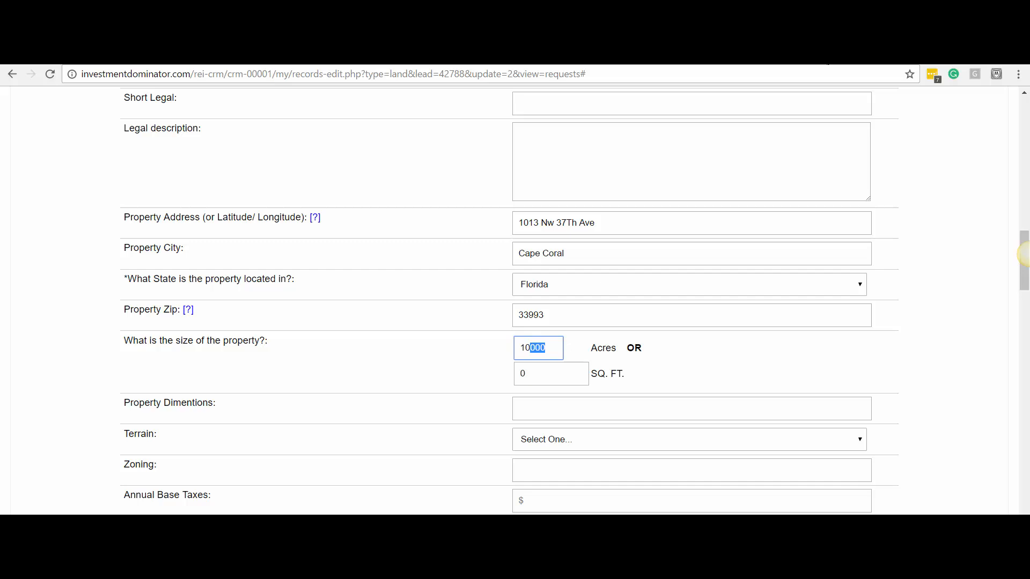
{"action": "key", "text": "ctrl+Tab"}
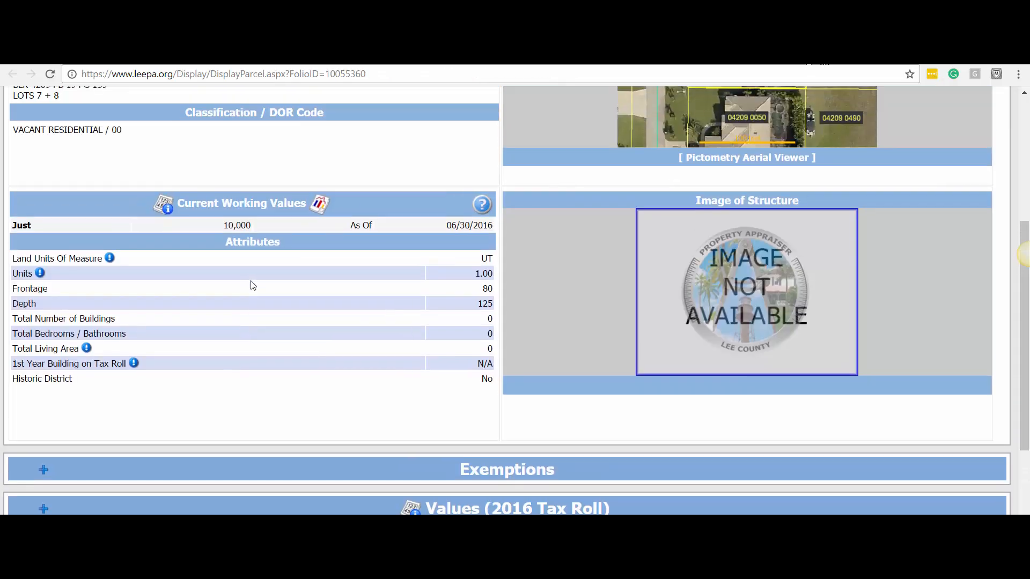
{"action": "scroll", "coordinate": [253, 285], "scroll_direction": "up", "scroll_amount": 1}
{"action": "scroll", "coordinate": [17, 377], "scroll_direction": "up", "scroll_amount": 5}
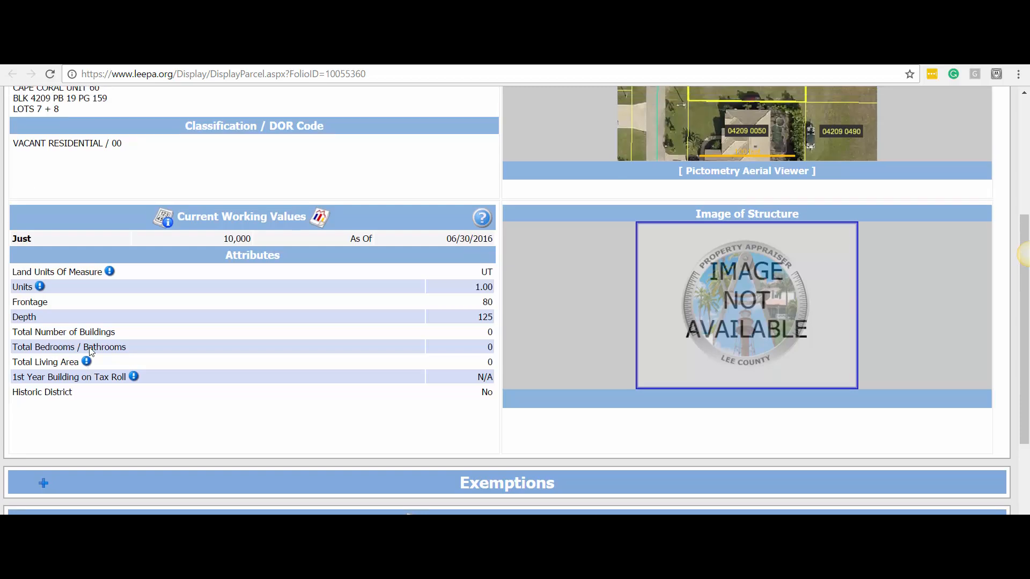
{"action": "scroll", "coordinate": [562, 299], "scroll_direction": "down", "scroll_amount": 6}
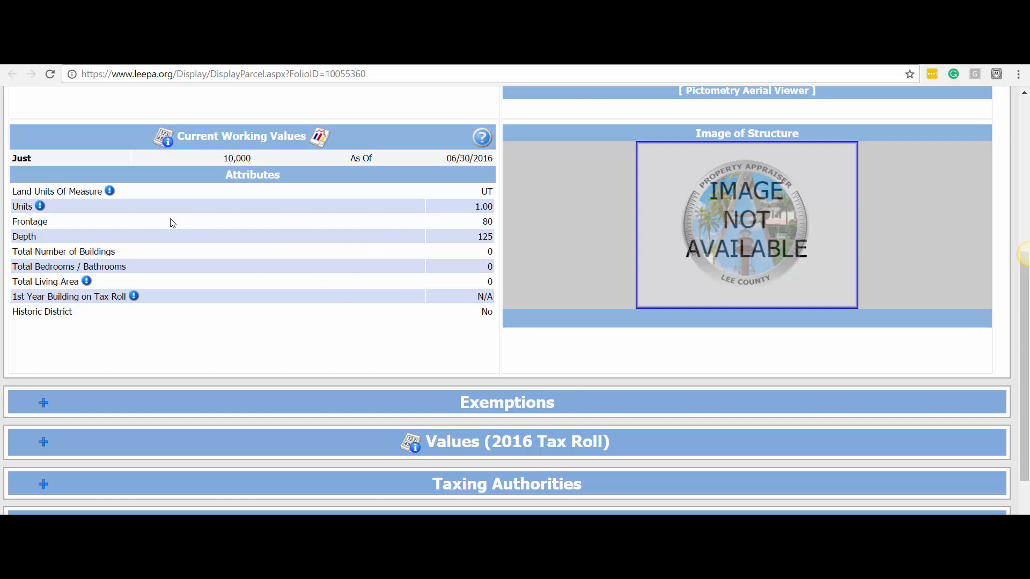
{"action": "mouse_move", "coordinate": [12, 222]}
{"action": "left_mouse_down"}
{"action": "mouse_move", "coordinate": [43, 224]}
{"action": "mouse_move", "coordinate": [20, 237]}
{"action": "left_mouse_up"}
{"action": "mouse_move", "coordinate": [482, 221]}
{"action": "left_mouse_down"}
{"action": "mouse_move", "coordinate": [485, 233]}
{"action": "mouse_move", "coordinate": [492, 223]}
{"action": "left_mouse_up"}
{"action": "left_click", "coordinate": [490, 236]}
Switch to Calculator and multiply the parcel's frontage of 80 by its depth of 125 to get its area.
{"action": "key", "text": "super"}
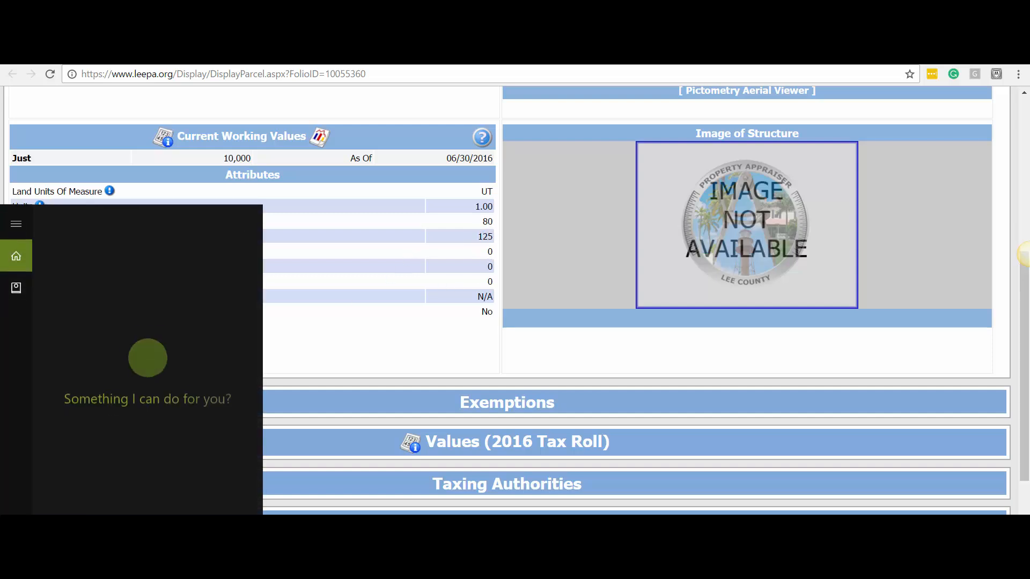
{"action": "type", "text": "cal"}
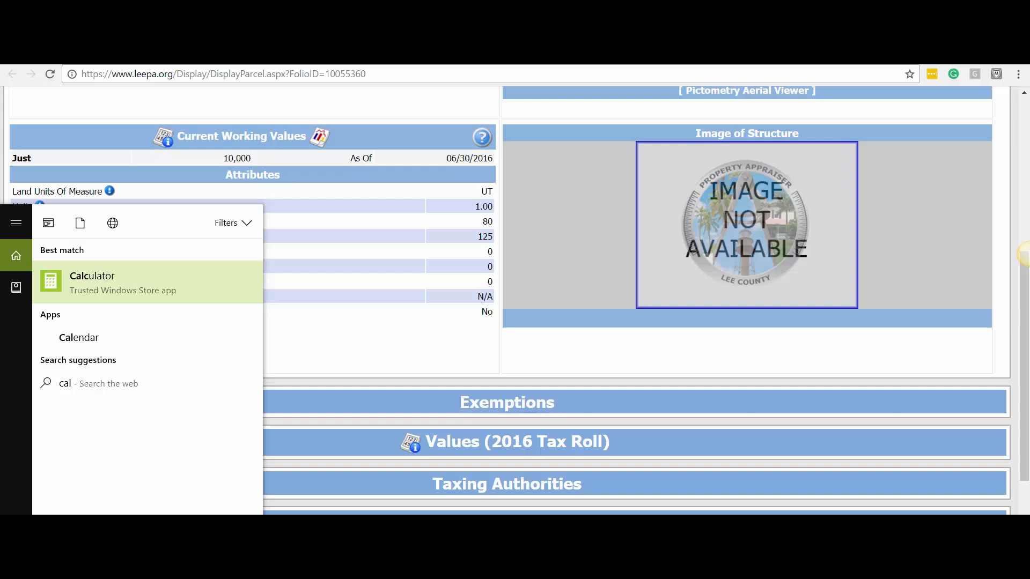
{"action": "key", "text": "Return"}
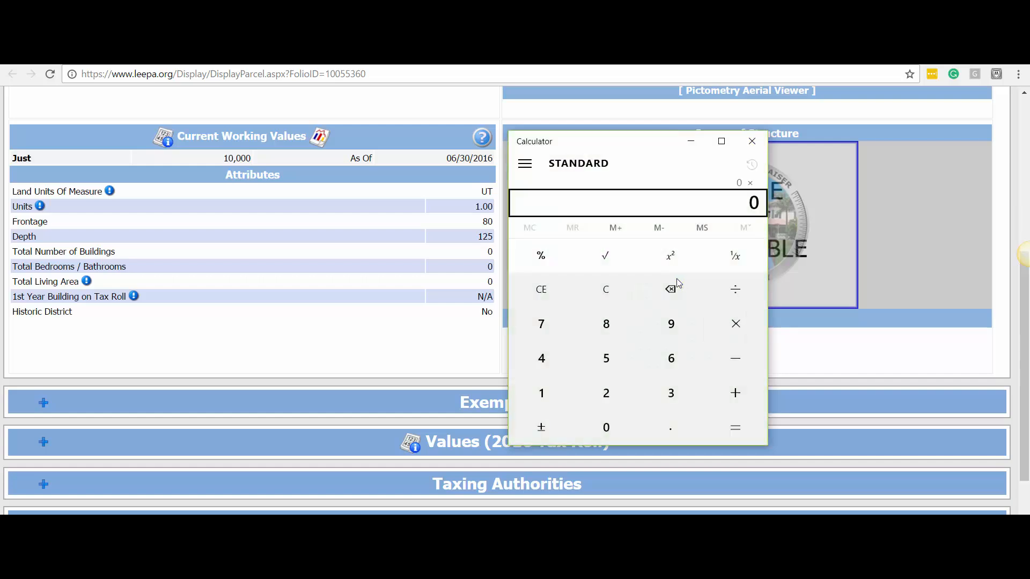
{"action": "left_click", "coordinate": [610, 290]}
{"action": "type", "text": "80"}
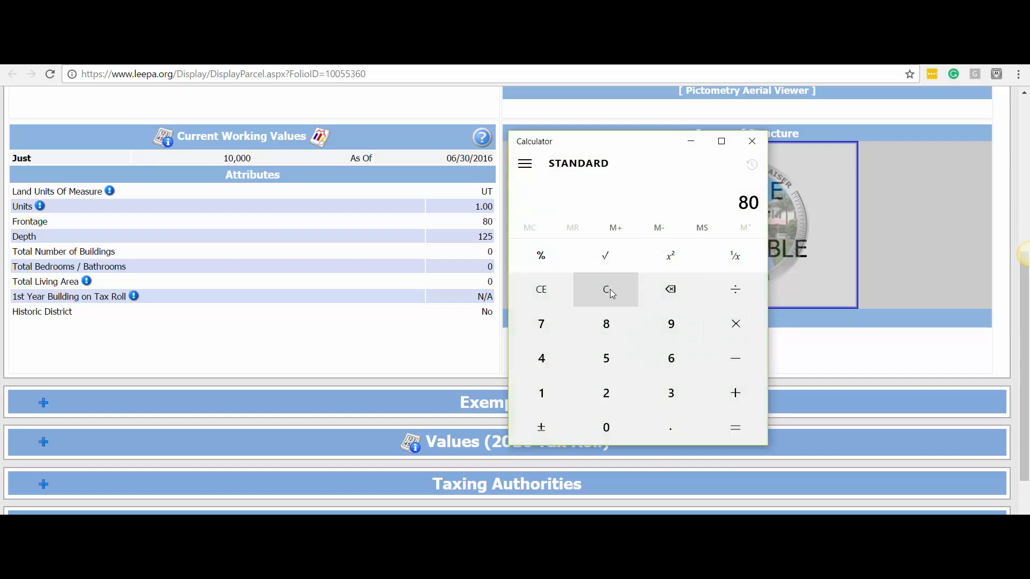
{"action": "key", "text": "asterisk"}
{"action": "type", "text": "125"}
{"action": "key", "text": "Return"}
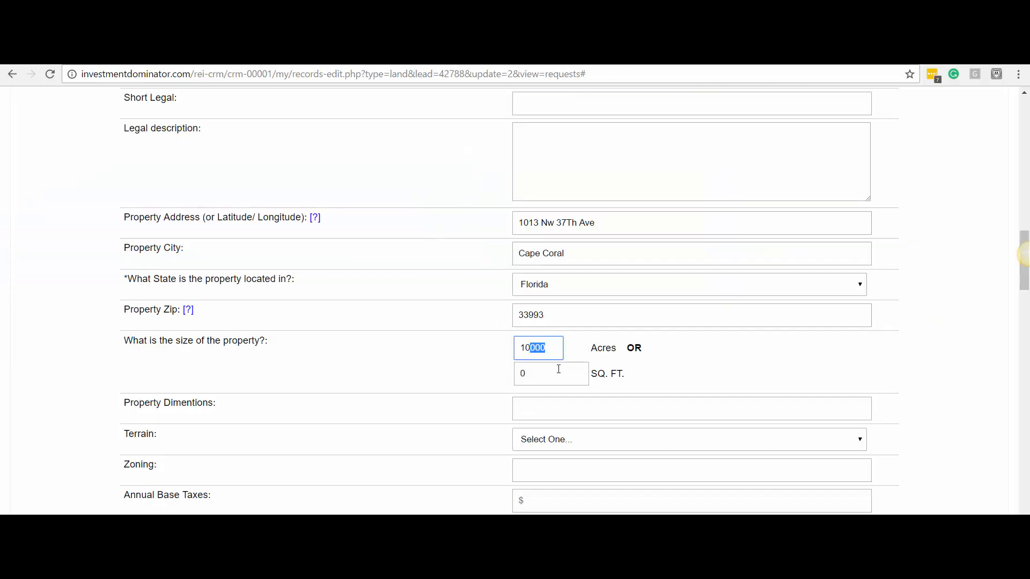
Move the value 10000 from the Acres field to the SQ. FT. field of the property size and update the record.
{"action": "left_click", "coordinate": [553, 348]}
{"action": "left_click_drag", "start_coordinate": [558, 350], "coordinate": [487, 370]}
{"action": "key", "text": "ctrl+x"}
{"action": "left_click", "coordinate": [521, 373]}
{"action": "key", "text": "ctrl+a"}
{"action": "key", "text": "ctrl+v"}
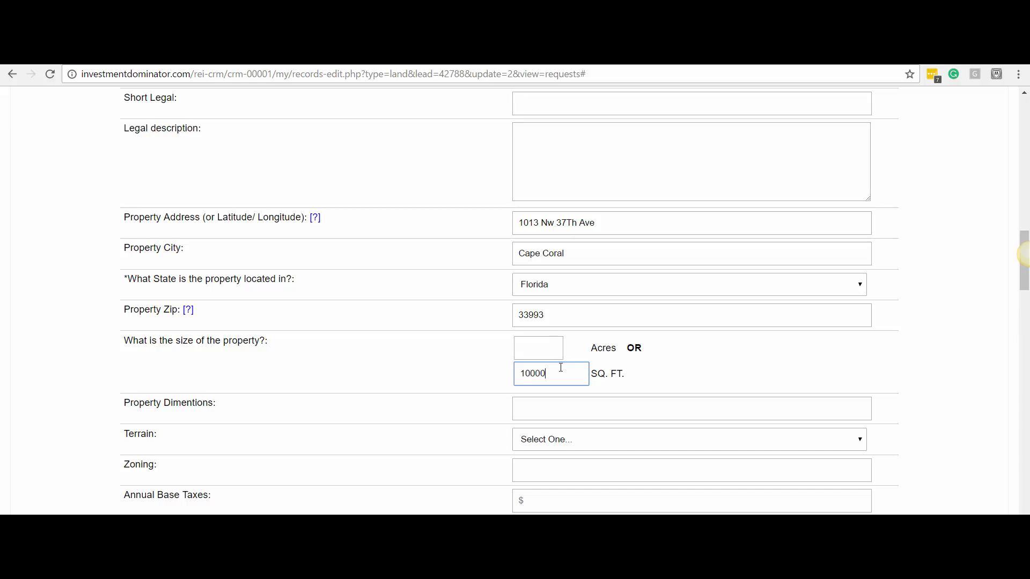
{"action": "scroll", "coordinate": [524, 345], "scroll_direction": "up", "scroll_amount": 15}
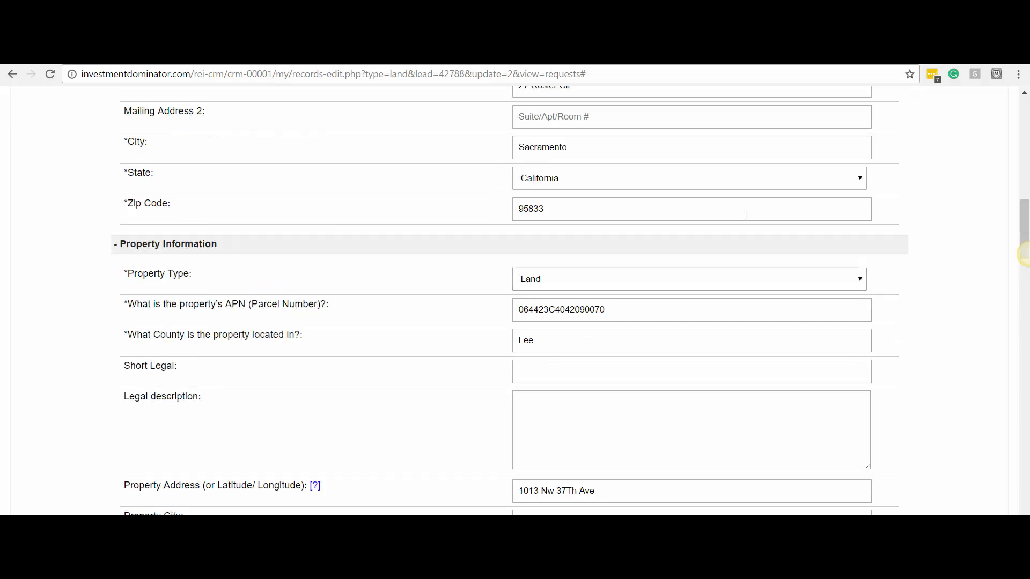
{"action": "left_click", "coordinate": [996, 198]}
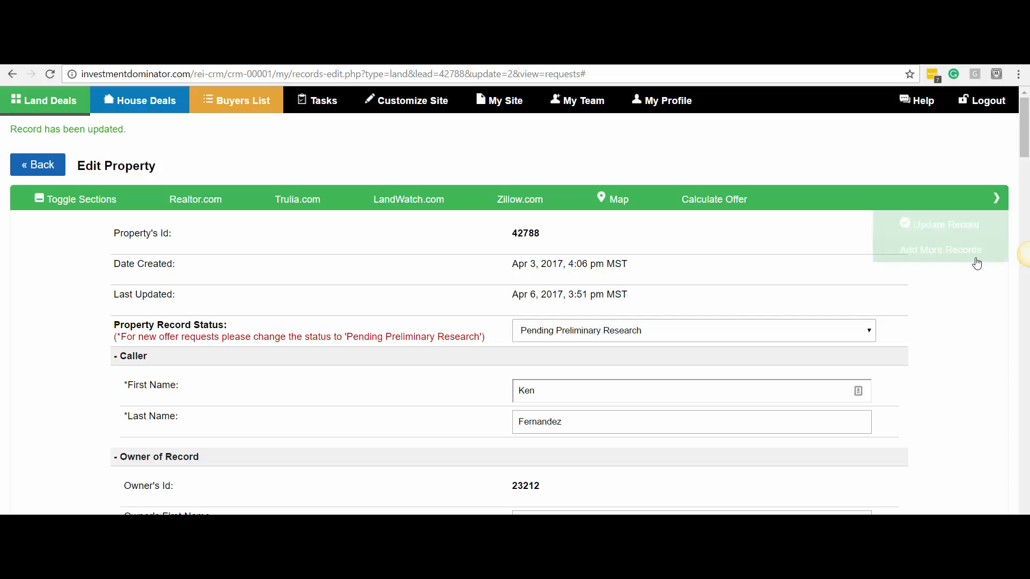
{"action": "left_click", "coordinate": [931, 228]}
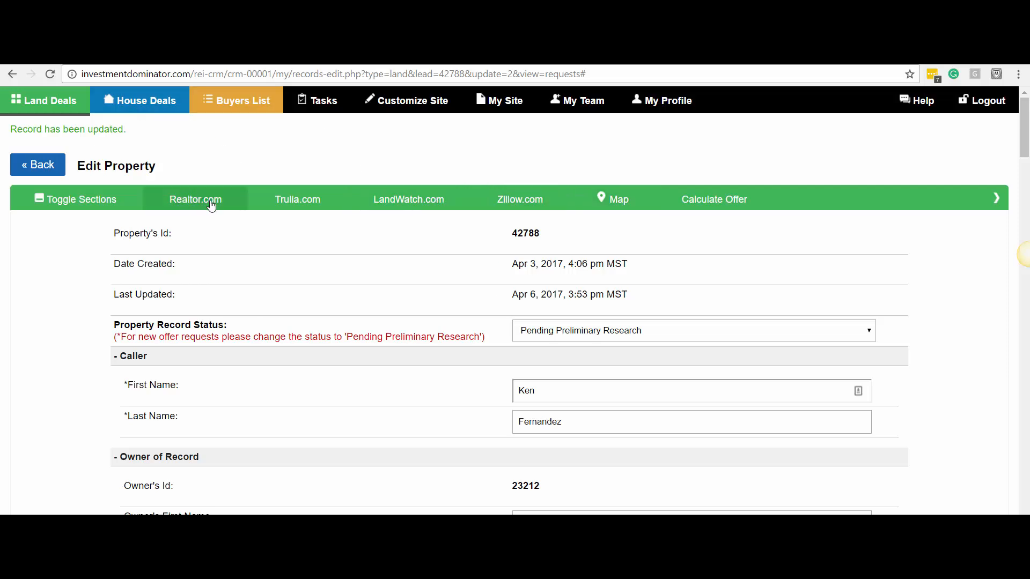
Open the record's Realtor.com, Trulia.com, LandWatch.com and Zillow.com land searches, returning to the record after each one.
{"action": "left_click", "coordinate": [193, 203]}
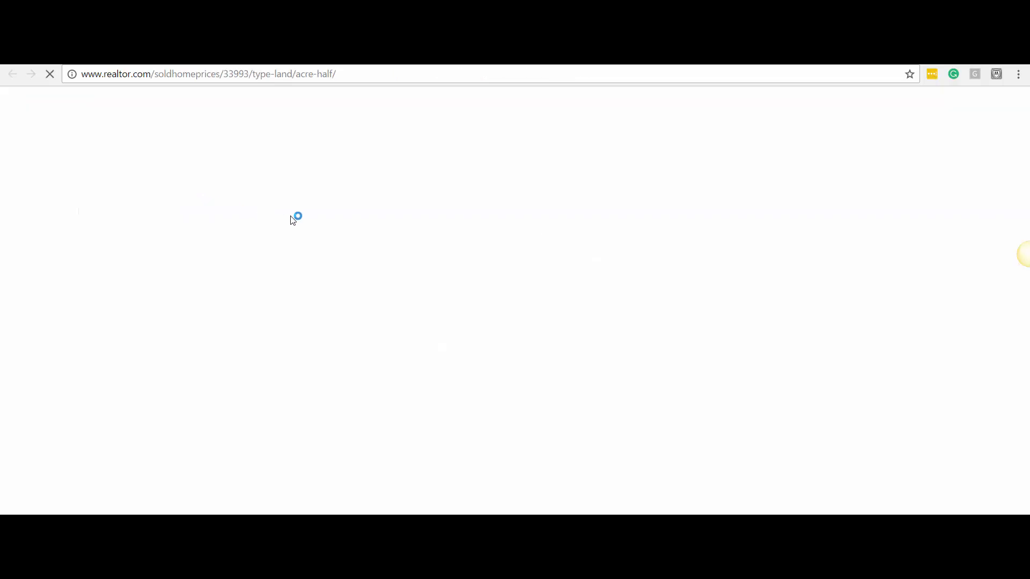
{"action": "left_click", "coordinate": [581, 63]}
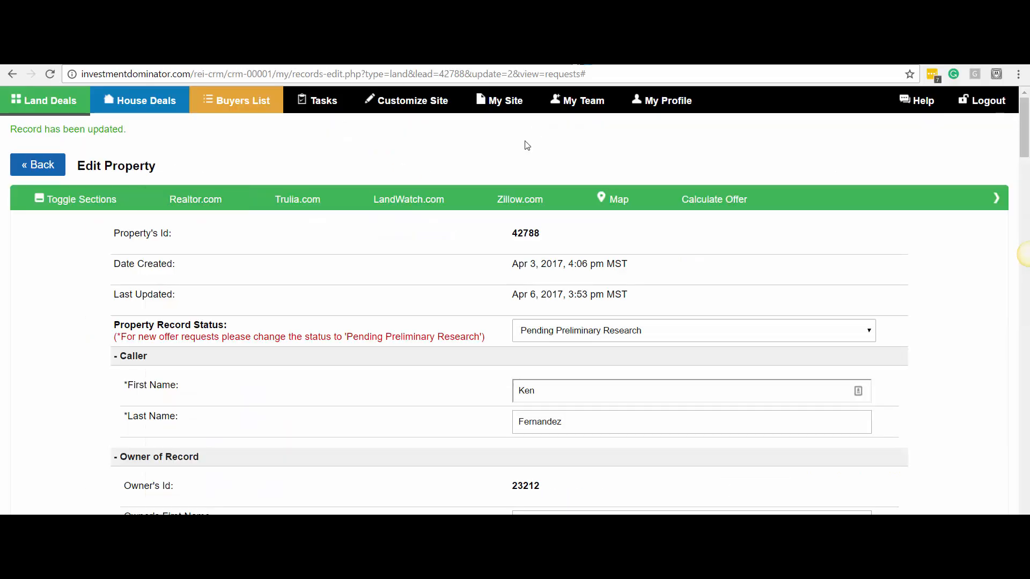
{"action": "left_click", "coordinate": [297, 200]}
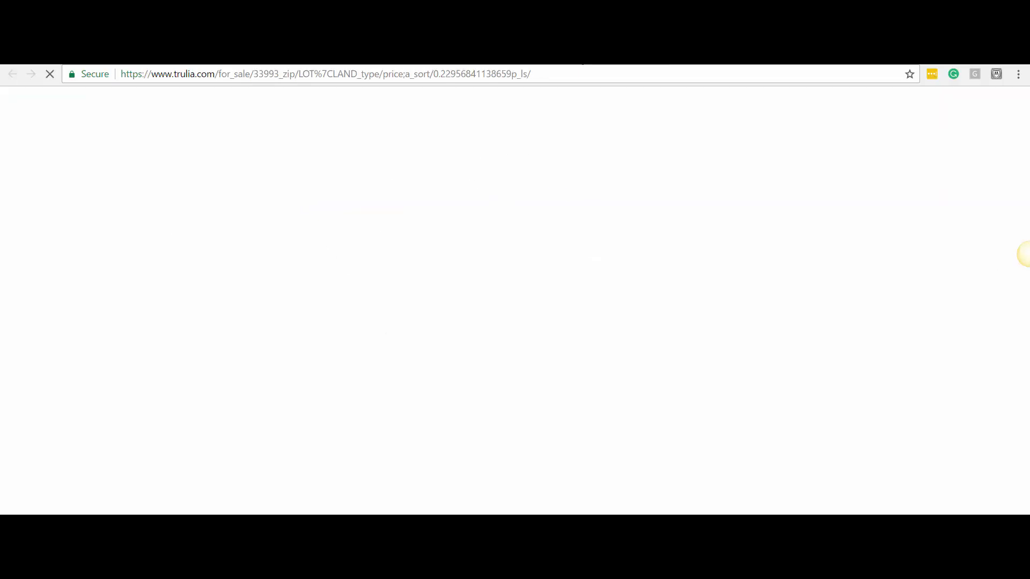
{"action": "left_click", "coordinate": [558, 63]}
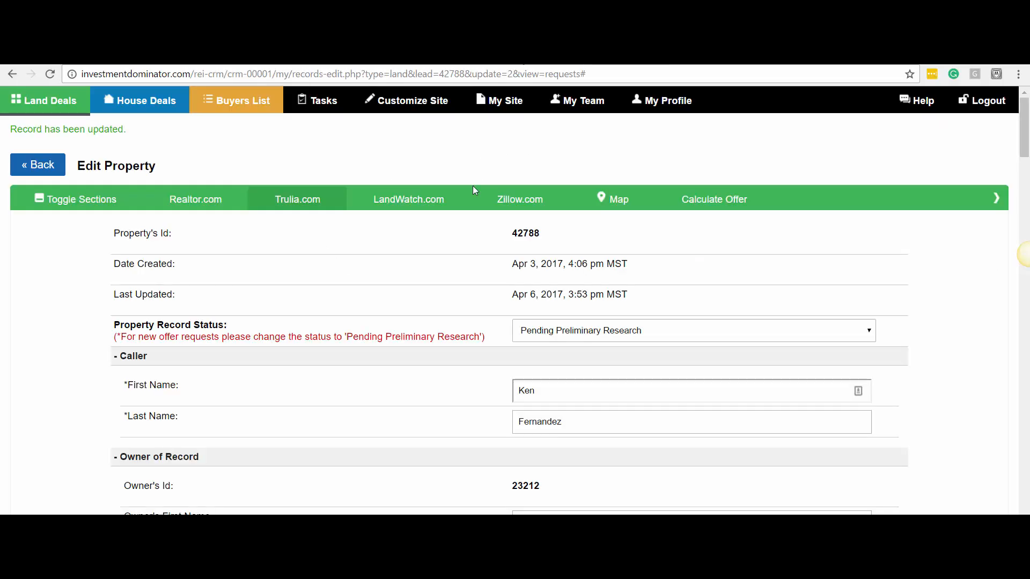
{"action": "left_click", "coordinate": [400, 201]}
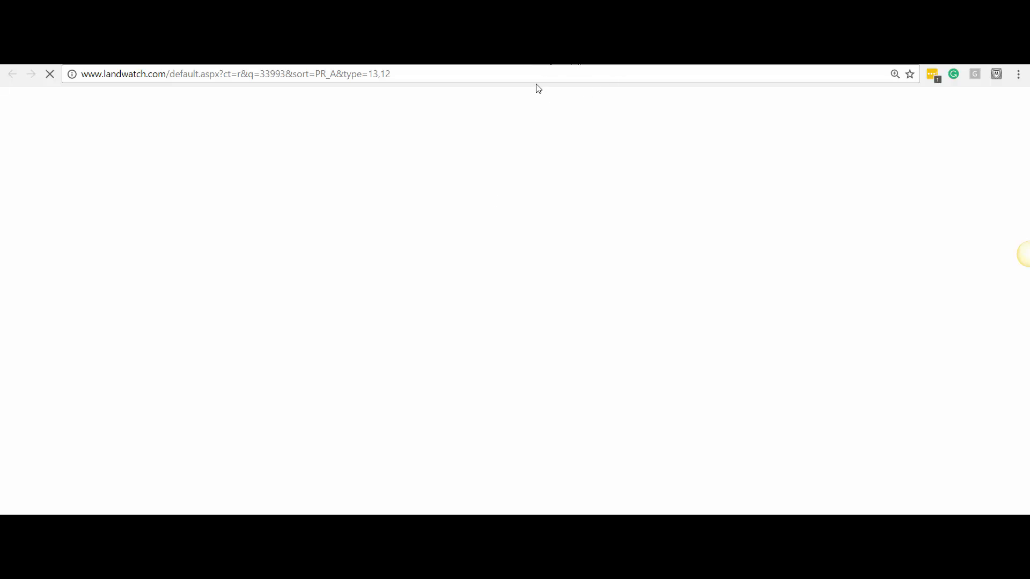
{"action": "left_click", "coordinate": [477, 64]}
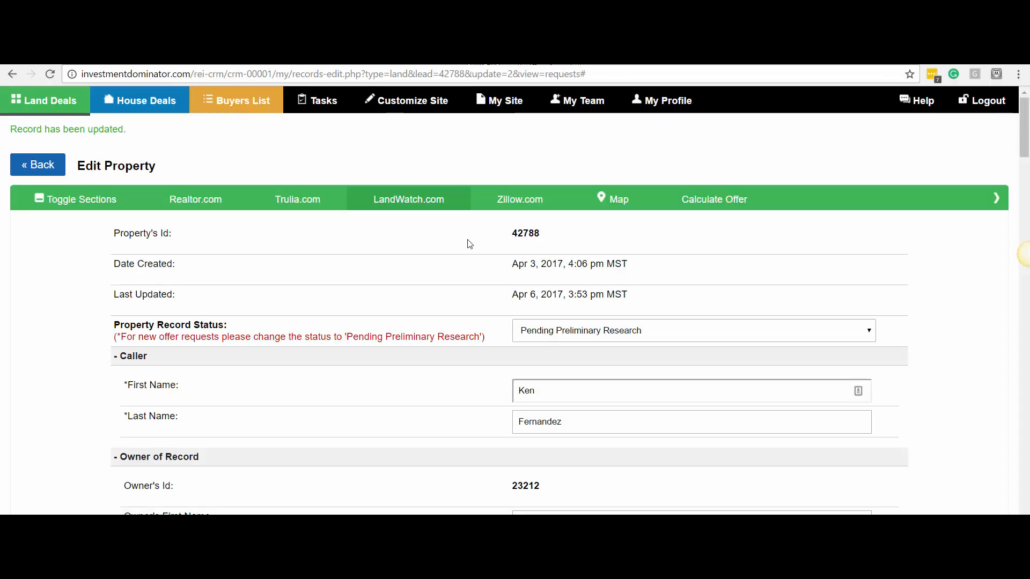
{"action": "left_click", "coordinate": [510, 203]}
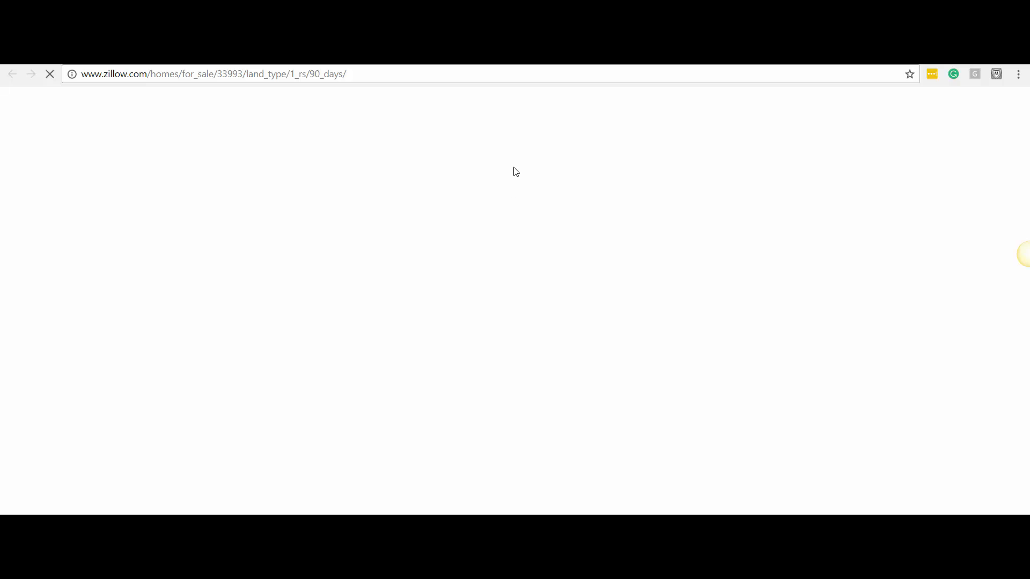
{"action": "left_click", "coordinate": [437, 63]}
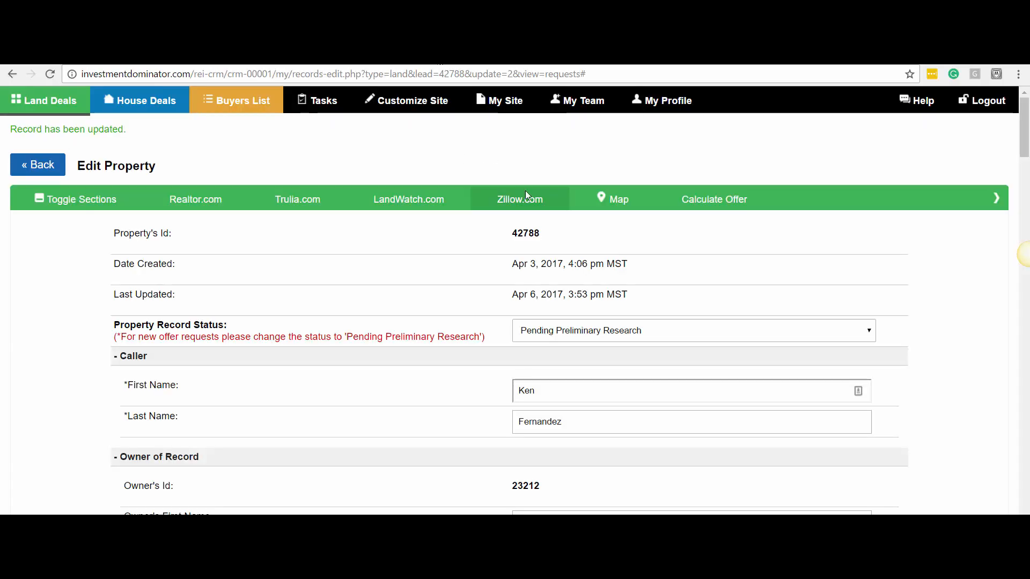
Open the record's map and examine the parcel's location relative to Cape Coral, Fort Myers, Pine Island and the surrounding roads and water.
{"action": "left_click", "coordinate": [616, 206]}
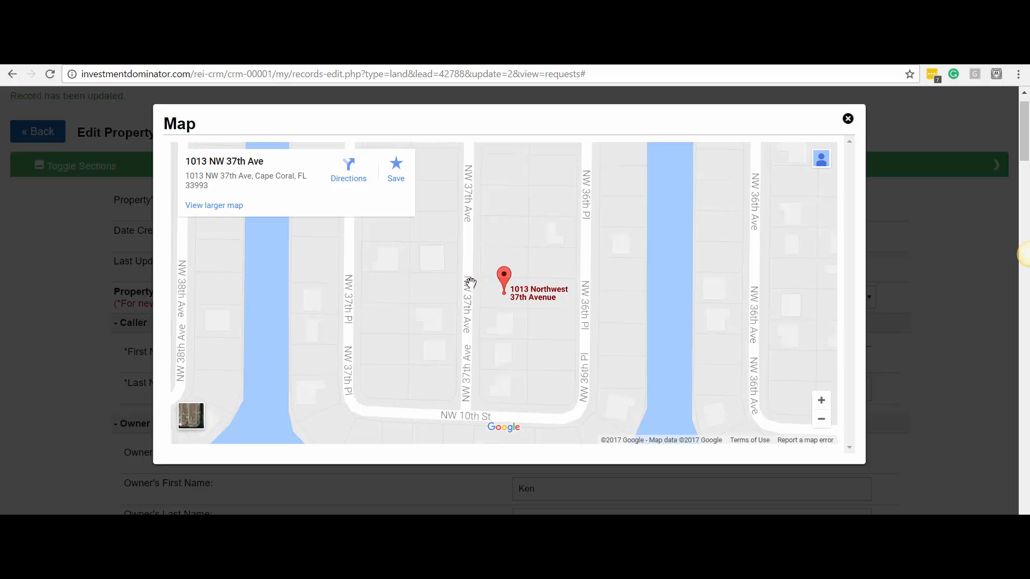
{"action": "scroll", "coordinate": [471, 283], "scroll_direction": "down", "scroll_amount": 3}
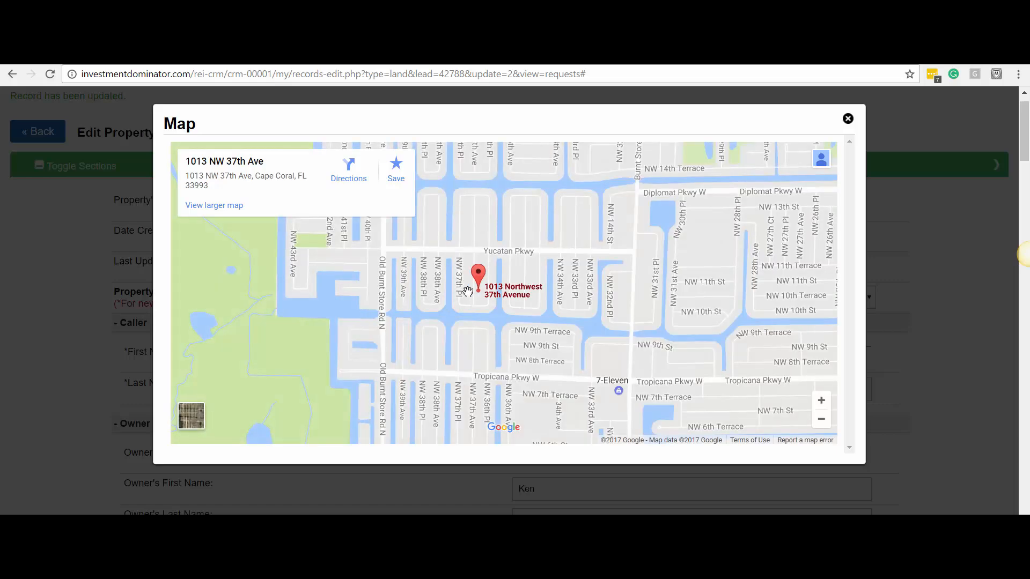
{"action": "scroll", "coordinate": [468, 291], "scroll_direction": "down", "scroll_amount": 3}
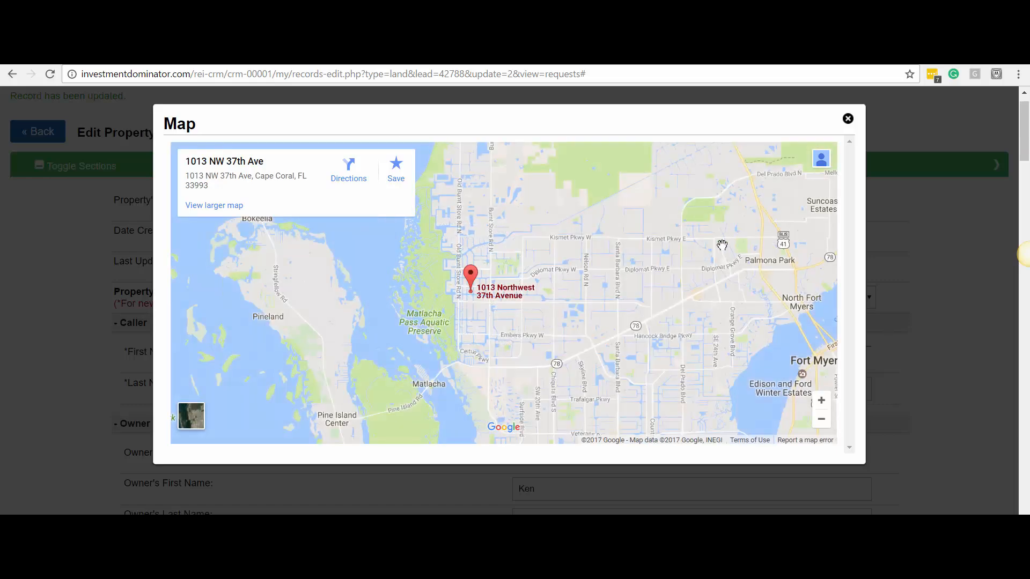
{"action": "scroll", "coordinate": [722, 245], "scroll_direction": "down", "scroll_amount": 2}
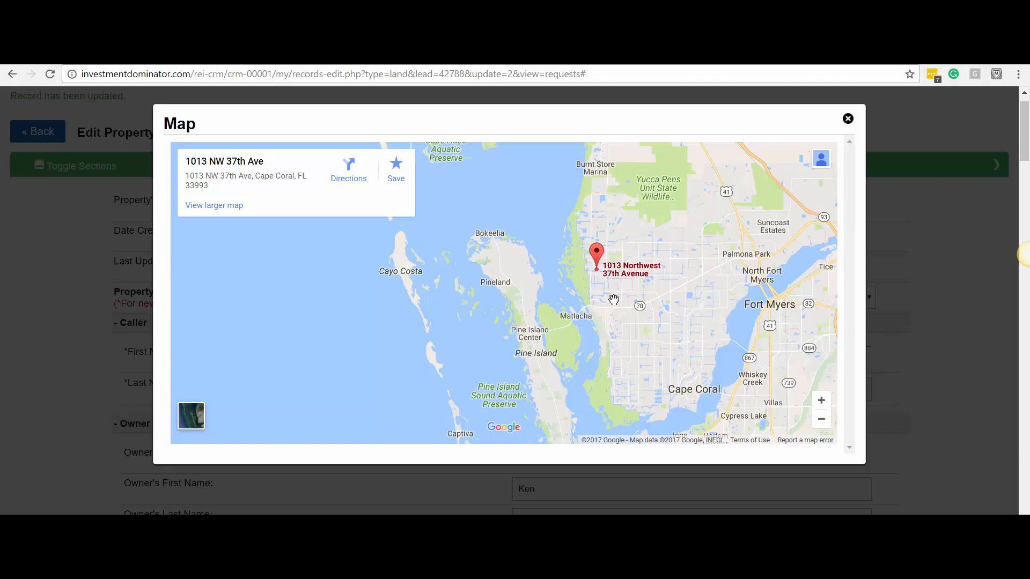
{"action": "mouse_move", "coordinate": [590, 273]}
{"action": "left_mouse_down"}
{"action": "mouse_move", "coordinate": [551, 288]}
{"action": "mouse_move", "coordinate": [515, 343]}
{"action": "left_mouse_up"}
{"action": "scroll", "coordinate": [481, 345], "scroll_direction": "up", "scroll_amount": 1}
{"action": "scroll", "coordinate": [522, 271], "scroll_direction": "up", "scroll_amount": 1}
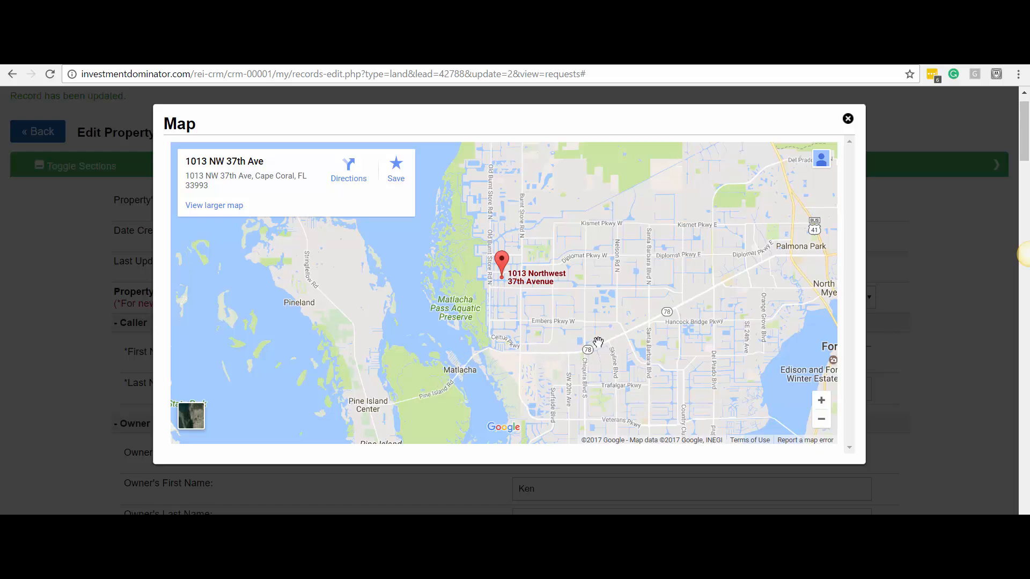
{"action": "mouse_move", "coordinate": [577, 204]}
{"action": "left_mouse_down"}
{"action": "mouse_move", "coordinate": [540, 275]}
{"action": "mouse_move", "coordinate": [515, 284]}
{"action": "left_mouse_up"}
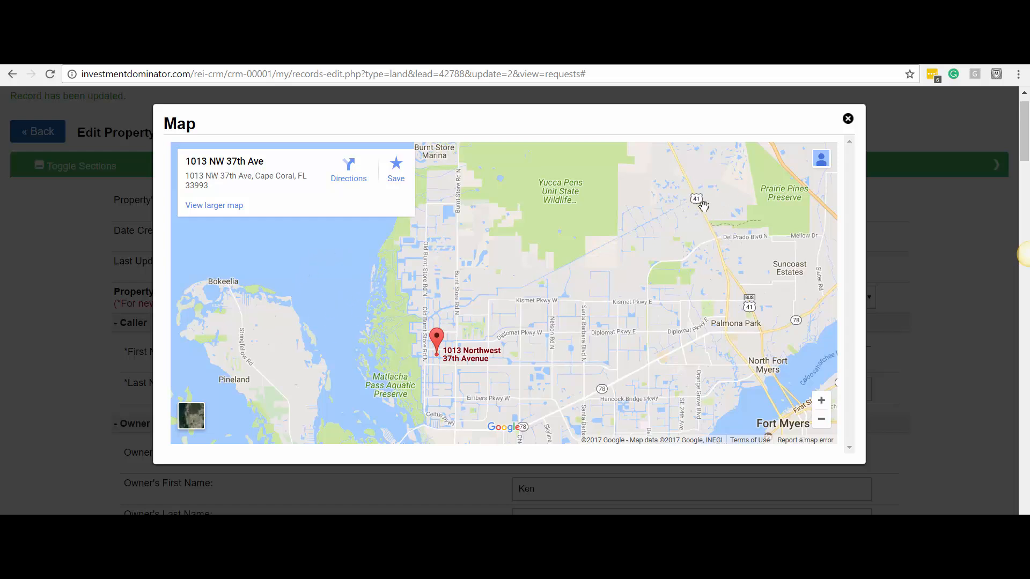
{"action": "left_click_drag", "start_coordinate": [437, 304], "coordinate": [494, 279]}
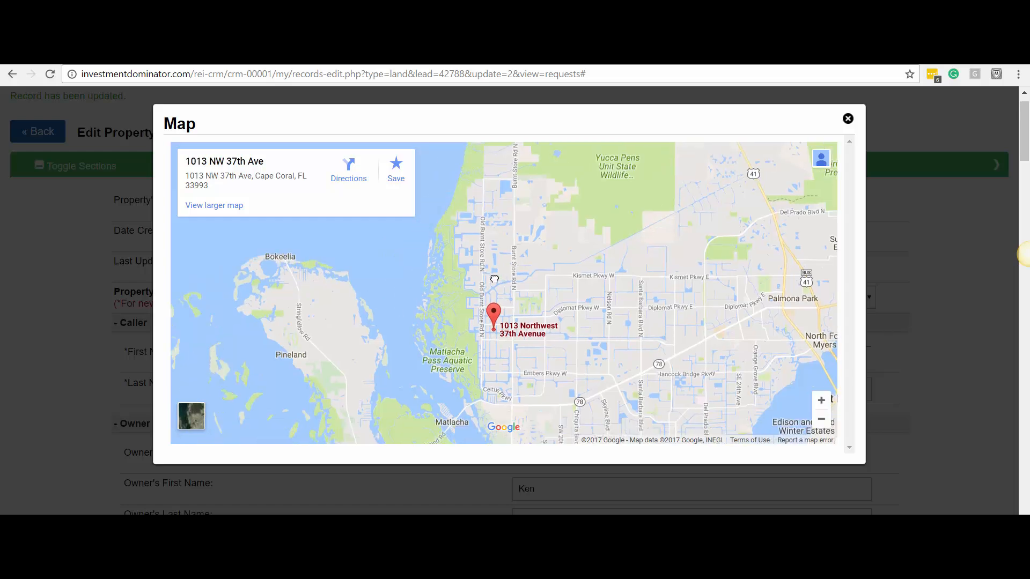
{"action": "left_click_drag", "start_coordinate": [398, 300], "coordinate": [457, 246]}
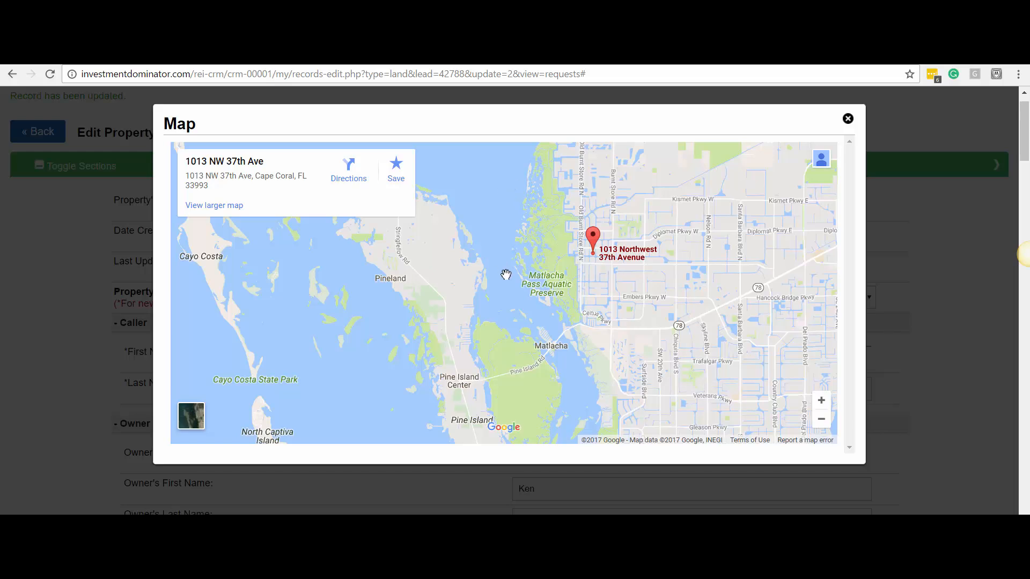
{"action": "left_click_drag", "start_coordinate": [539, 261], "coordinate": [569, 280]}
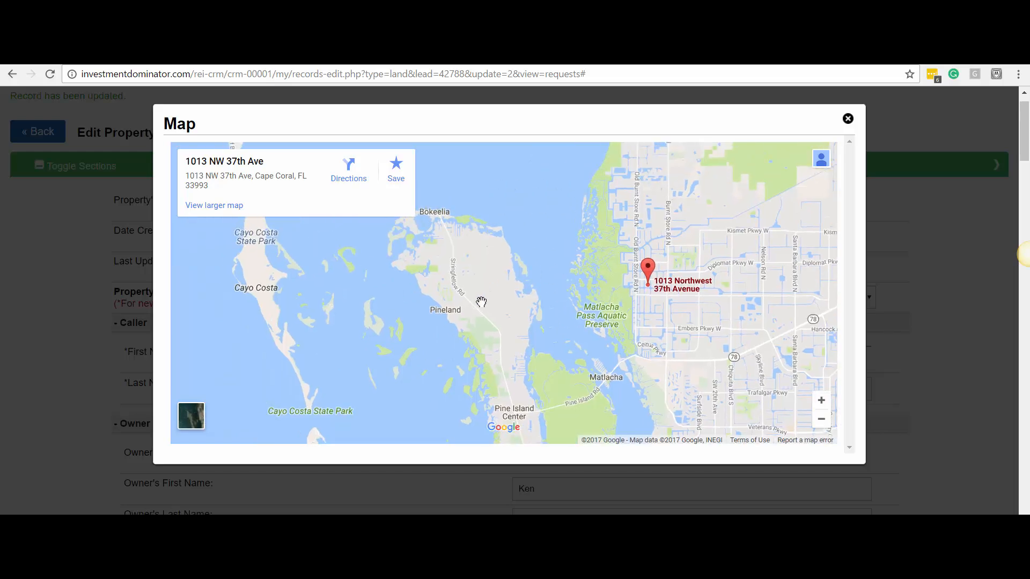
{"action": "mouse_move", "coordinate": [518, 319]}
{"action": "left_mouse_down"}
{"action": "mouse_move", "coordinate": [491, 269]}
{"action": "mouse_move", "coordinate": [533, 294]}
{"action": "mouse_move", "coordinate": [487, 230]}
{"action": "mouse_move", "coordinate": [491, 341]}
{"action": "left_mouse_up"}
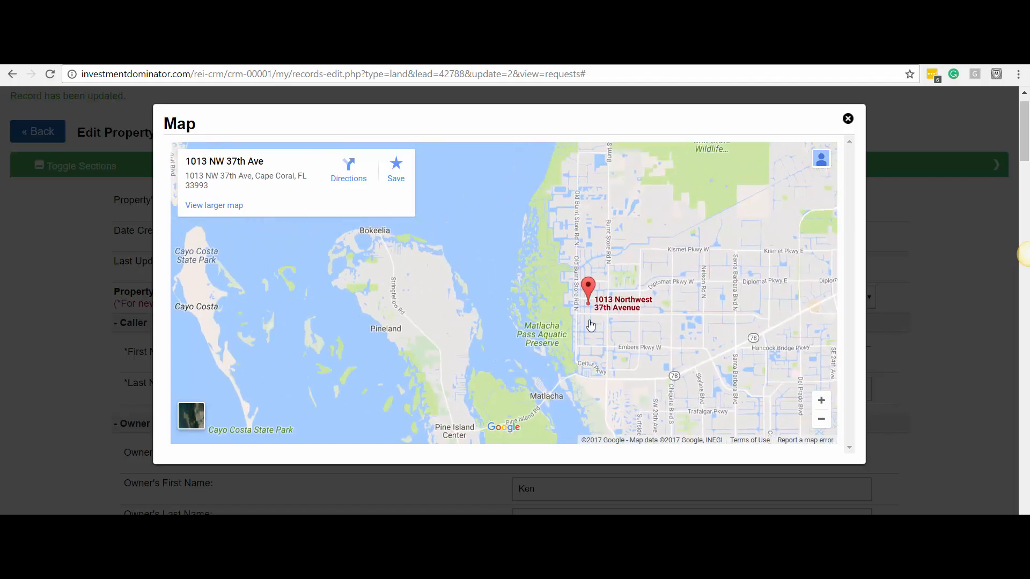
{"action": "left_click_drag", "start_coordinate": [558, 366], "coordinate": [485, 364]}
{"action": "scroll", "coordinate": [584, 319], "scroll_direction": "up", "scroll_amount": 1}
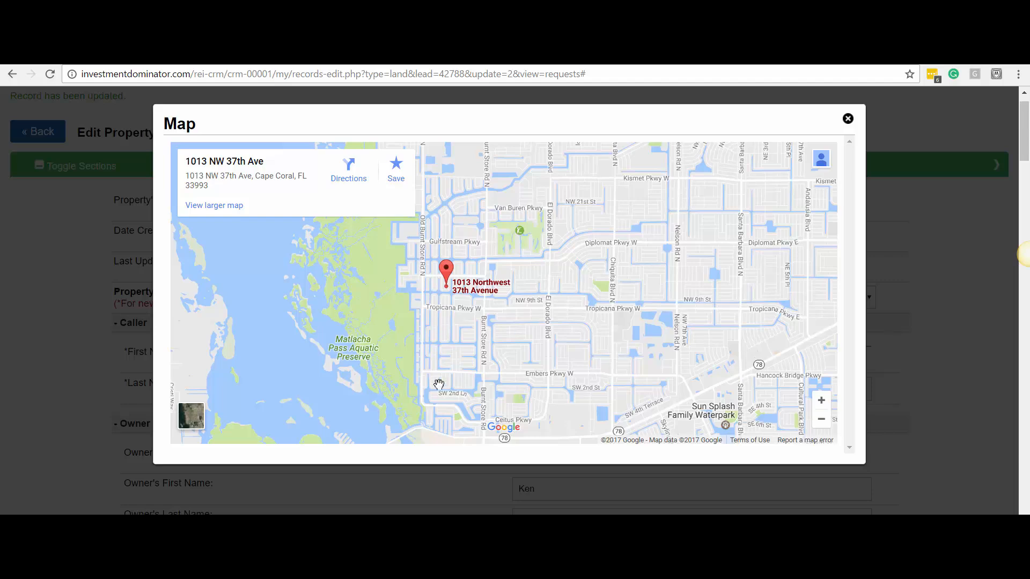
{"action": "left_click_drag", "start_coordinate": [621, 290], "coordinate": [638, 332]}
{"action": "scroll", "coordinate": [572, 300], "scroll_direction": "down", "scroll_amount": 1}
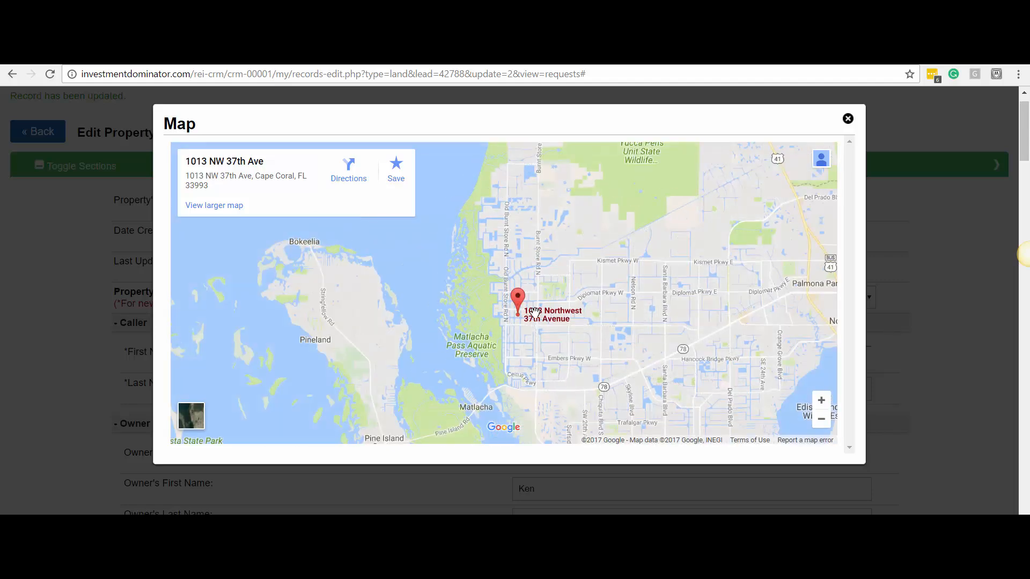
{"action": "left_click_drag", "start_coordinate": [534, 312], "coordinate": [553, 308]}
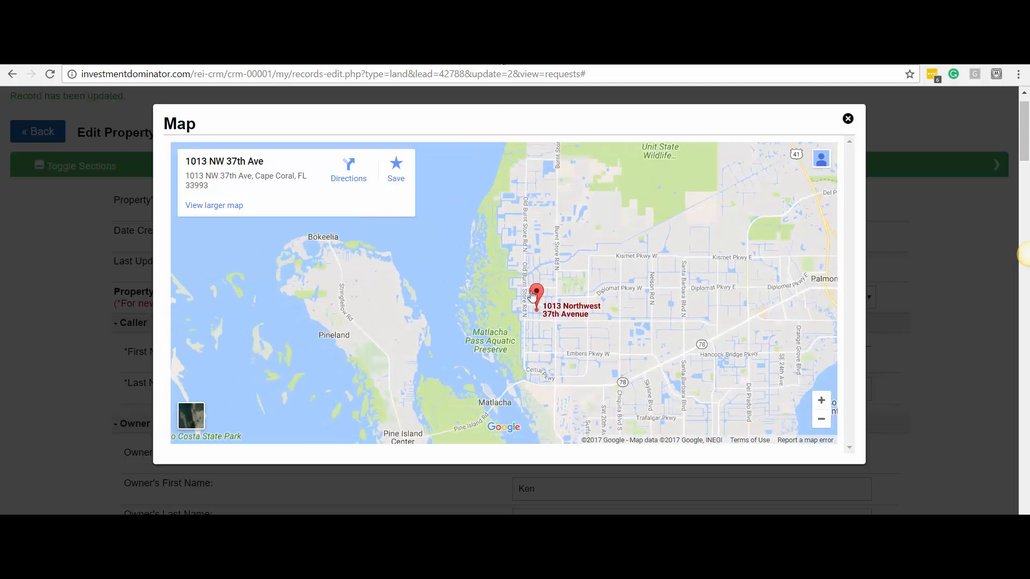
Switch to the Zillow land listings and, using the record's map for reference, examine asking prices around NW 37th Ave and Yucatan Pkwy.
{"action": "left_click", "coordinate": [503, 58]}
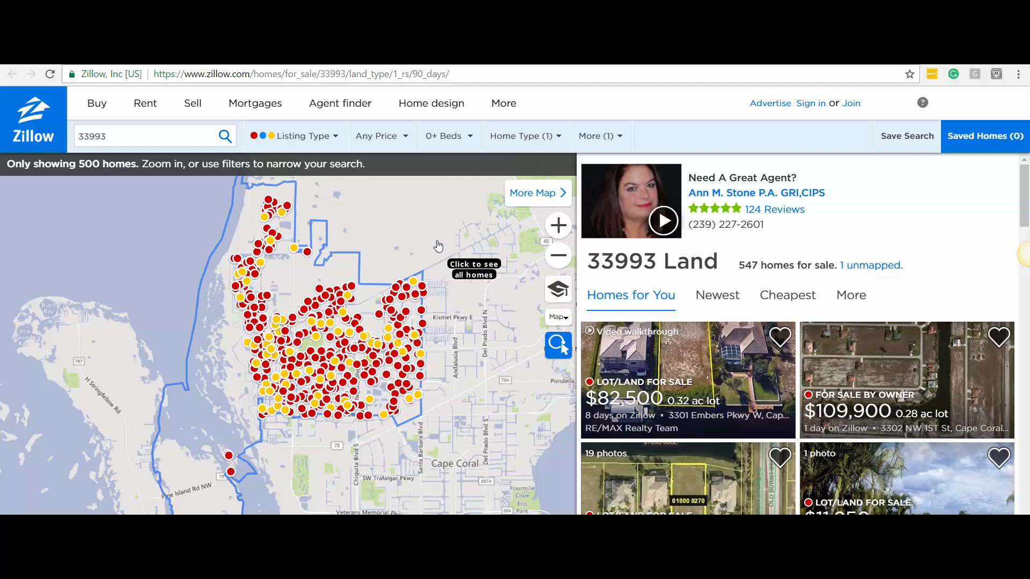
{"action": "scroll", "coordinate": [242, 378], "scroll_direction": "up", "scroll_amount": 4}
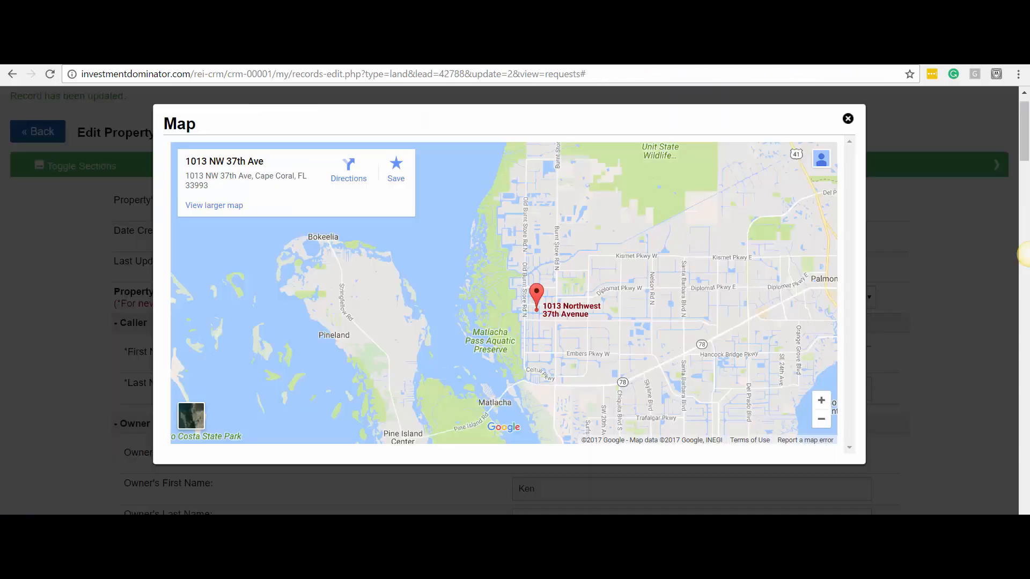
{"action": "scroll", "coordinate": [543, 308], "scroll_direction": "up", "scroll_amount": 5}
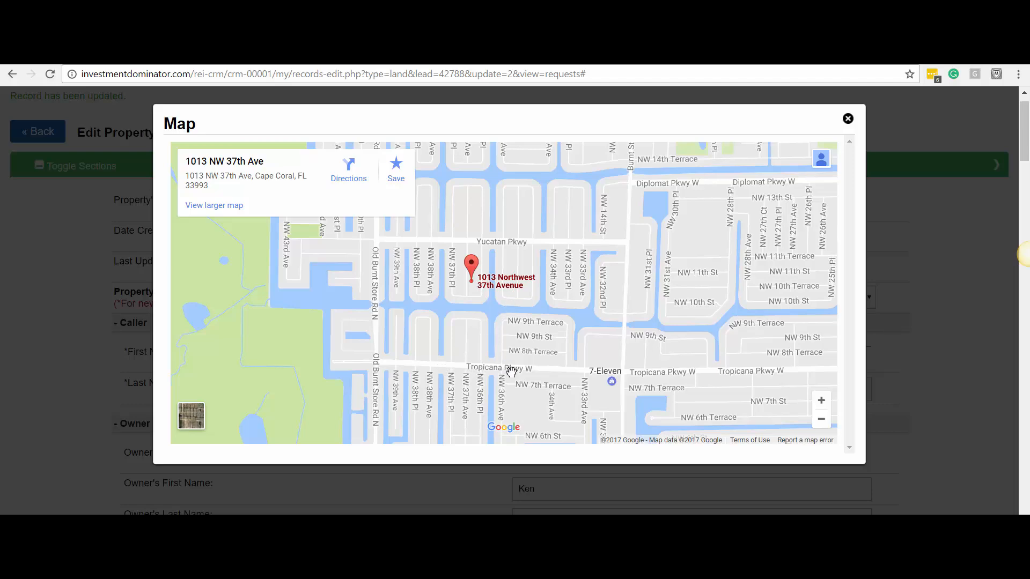
{"action": "left_click", "coordinate": [477, 57]}
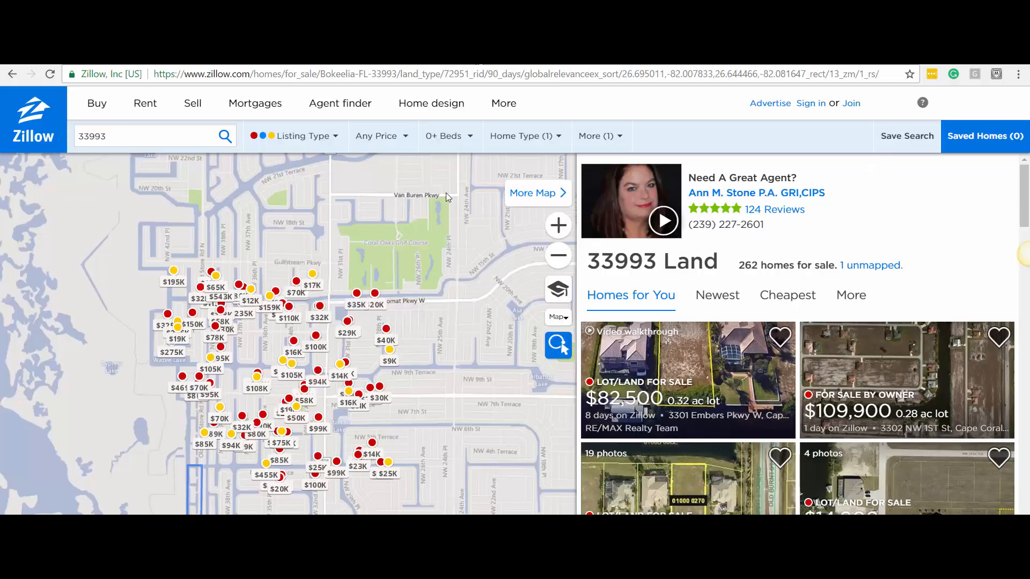
{"action": "scroll", "coordinate": [219, 359], "scroll_direction": "up", "scroll_amount": 2}
{"action": "scroll", "coordinate": [296, 340], "scroll_direction": "up", "scroll_amount": 2}
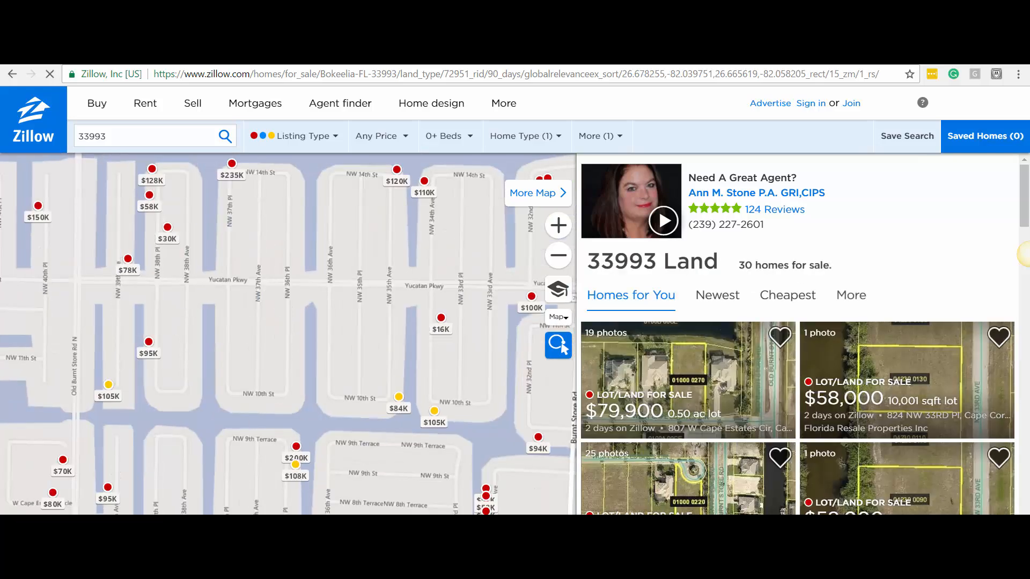
{"action": "left_click_drag", "start_coordinate": [409, 500], "coordinate": [402, 428]}
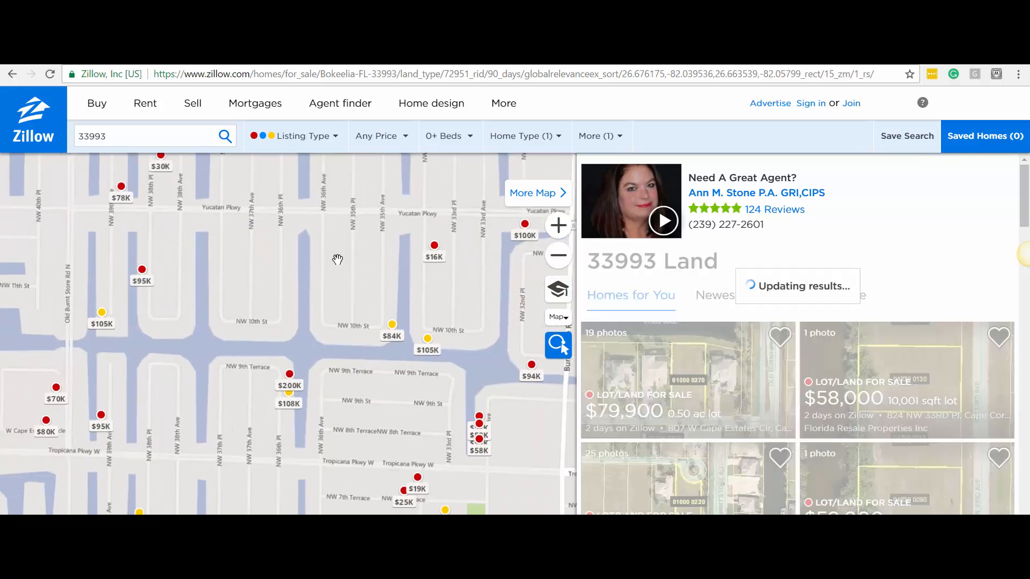
{"action": "left_click_drag", "start_coordinate": [244, 401], "coordinate": [225, 347]}
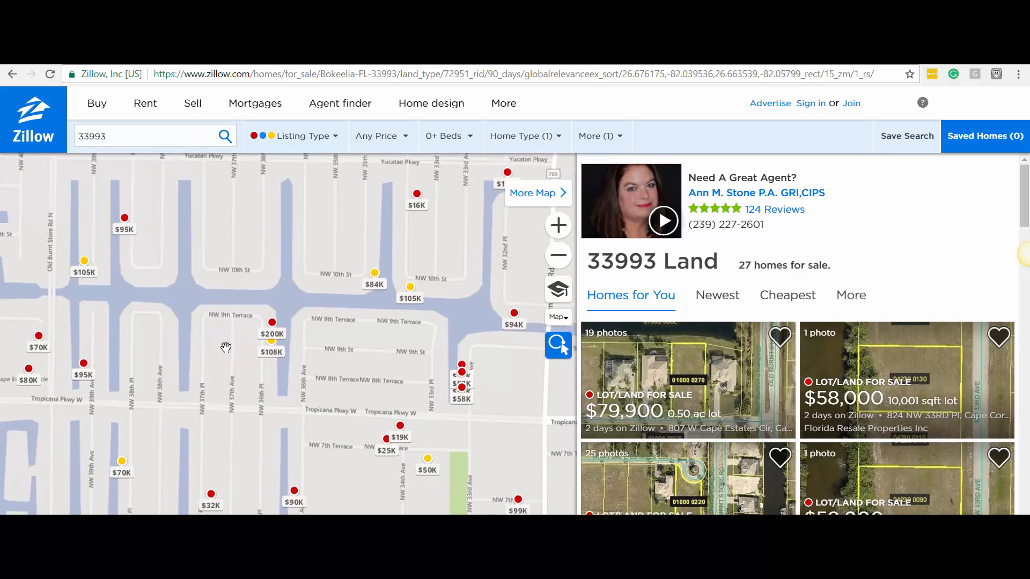
{"action": "left_click_drag", "start_coordinate": [300, 257], "coordinate": [288, 338]}
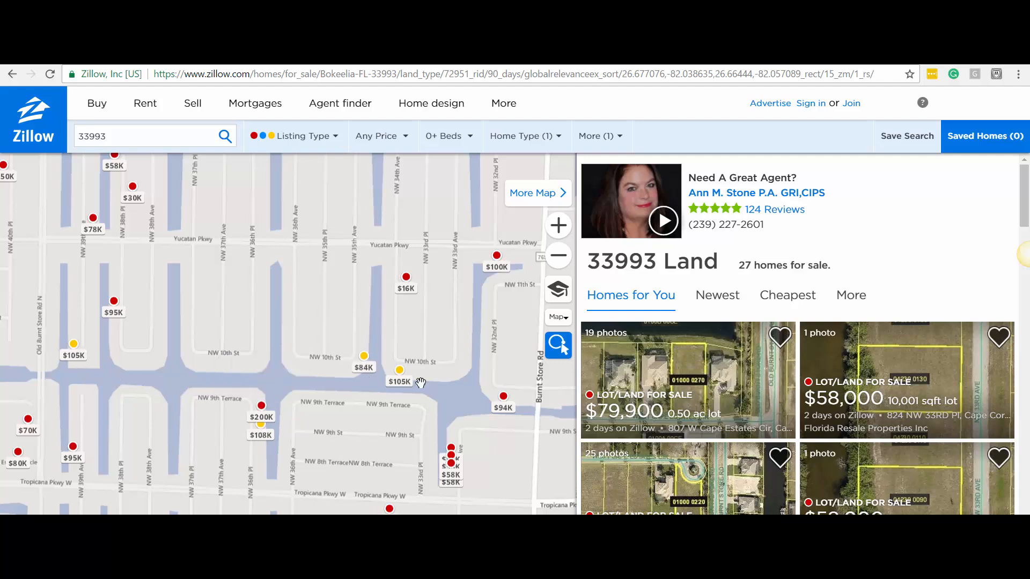
Convert the parcel's 10,000 square feet to acres in Calculator by dividing by 43560, and close the calculator.
{"action": "mouse_move", "coordinate": [364, 362]}
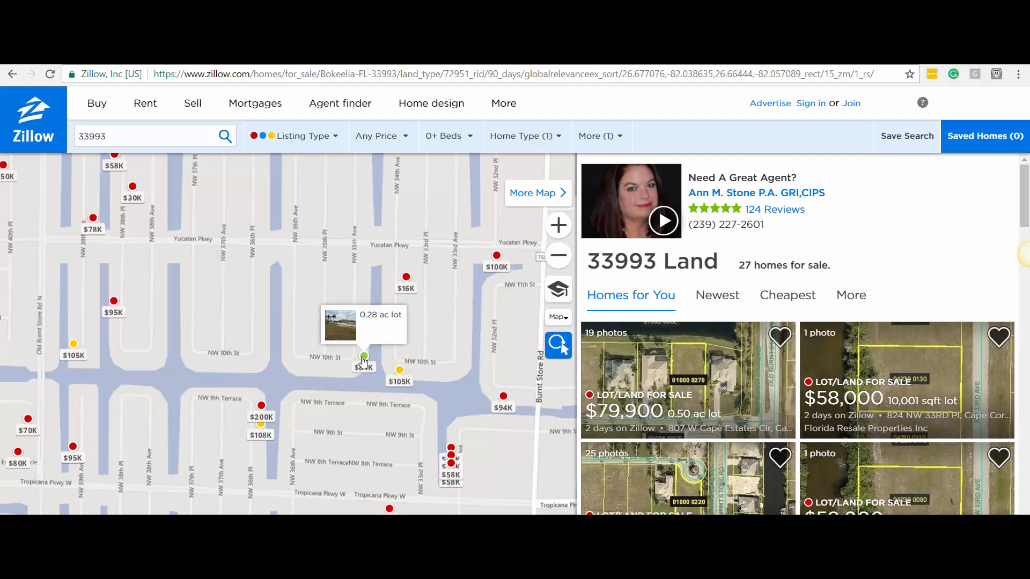
{"action": "left_click", "coordinate": [515, 526]}
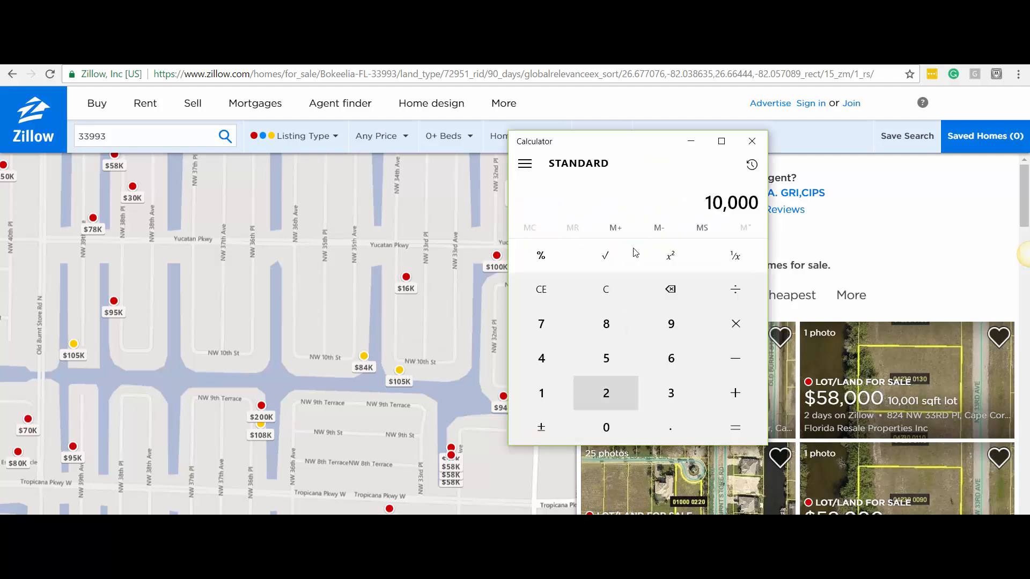
{"action": "left_click", "coordinate": [690, 141]}
{"action": "left_click_drag", "start_coordinate": [691, 142], "coordinate": [607, 111]}
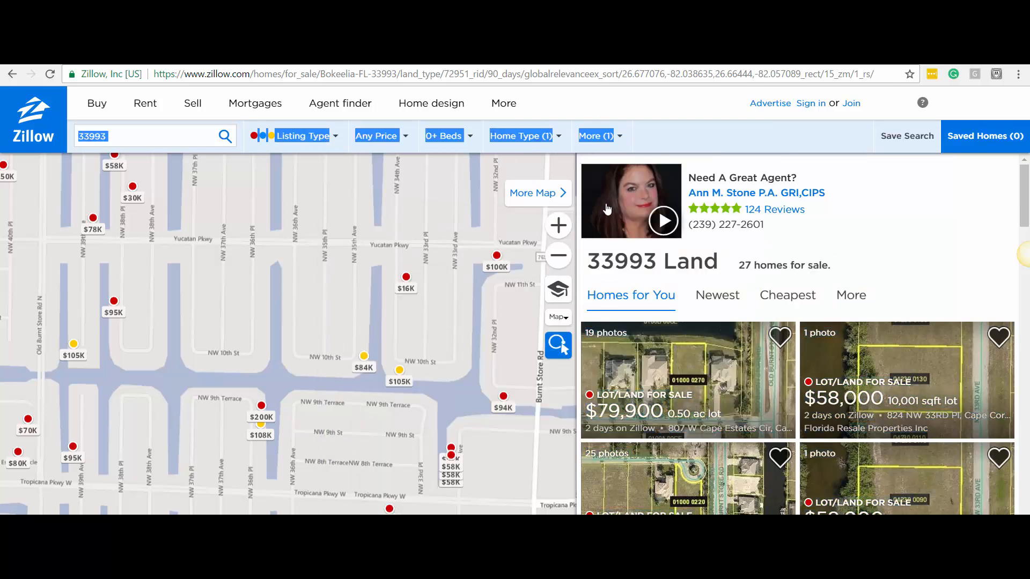
{"action": "key", "text": "alt+Tab"}
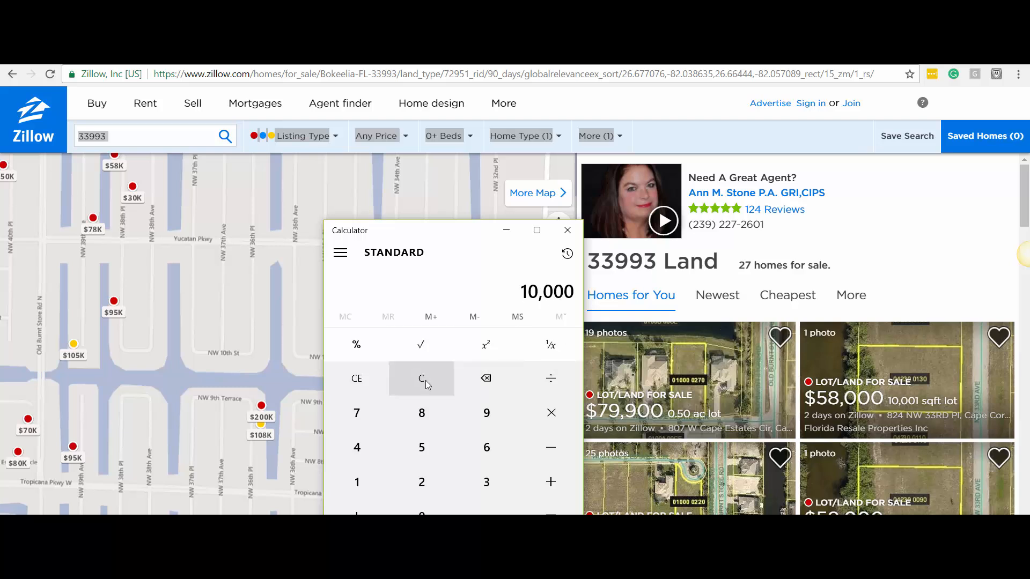
{"action": "key", "text": "slash"}
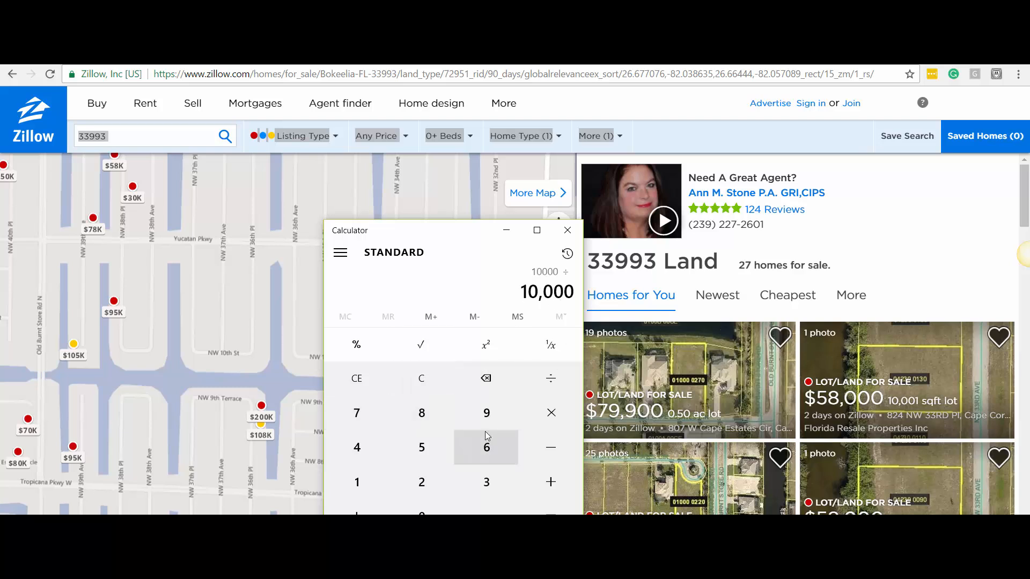
{"action": "type", "text": "43560"}
{"action": "key", "text": "Return"}
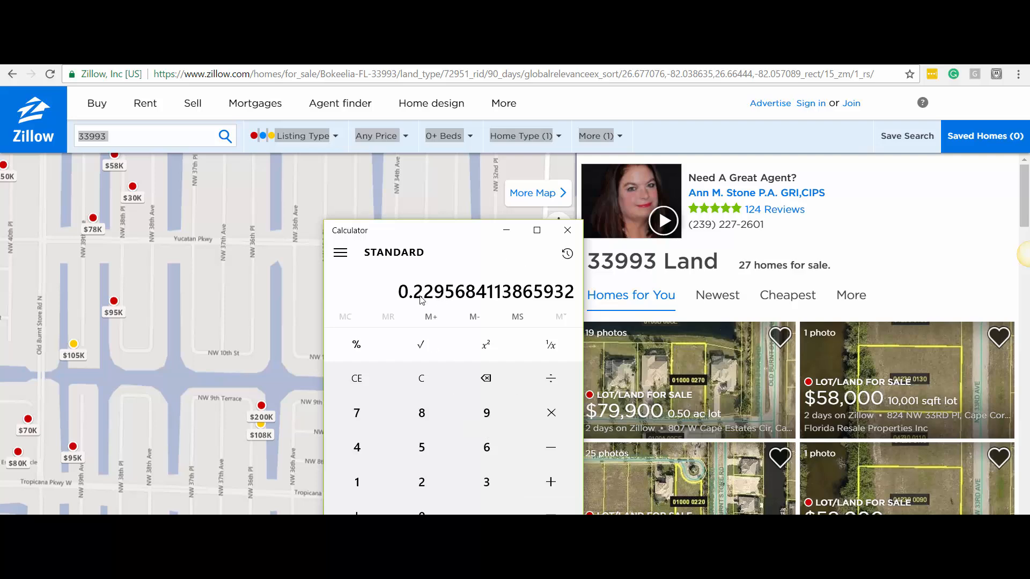
{"action": "left_click", "coordinate": [567, 230]}
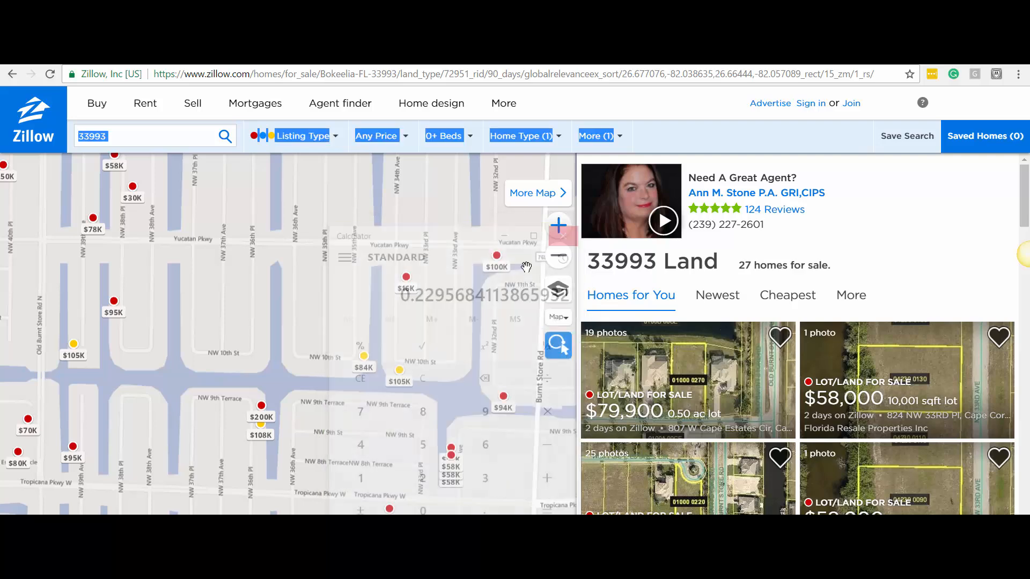
Examine the sold lots near the NW 10th St canal, and check the parcel's position relative to the canals on the record's map.
{"action": "mouse_move", "coordinate": [365, 357]}
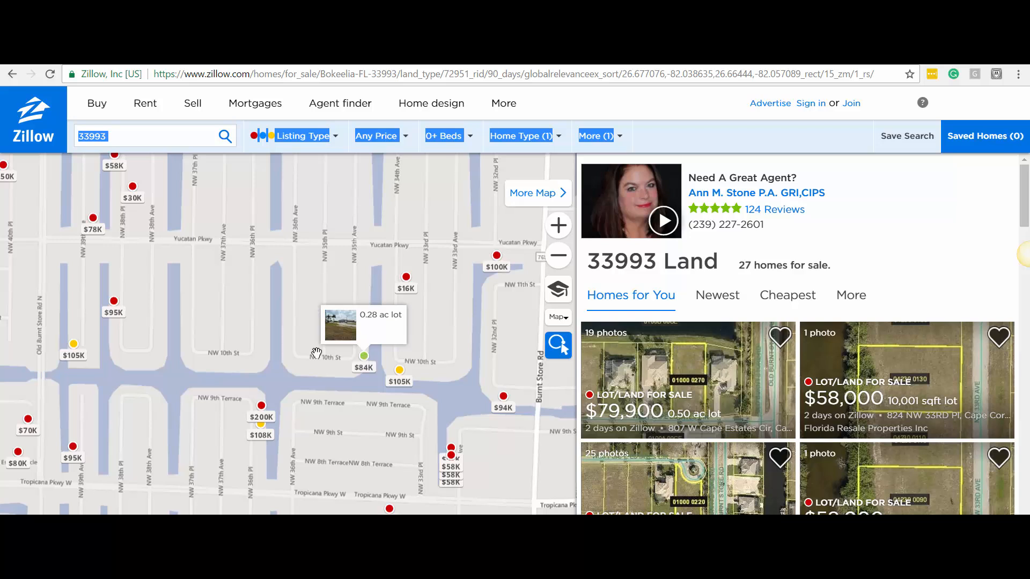
{"action": "mouse_move", "coordinate": [74, 344]}
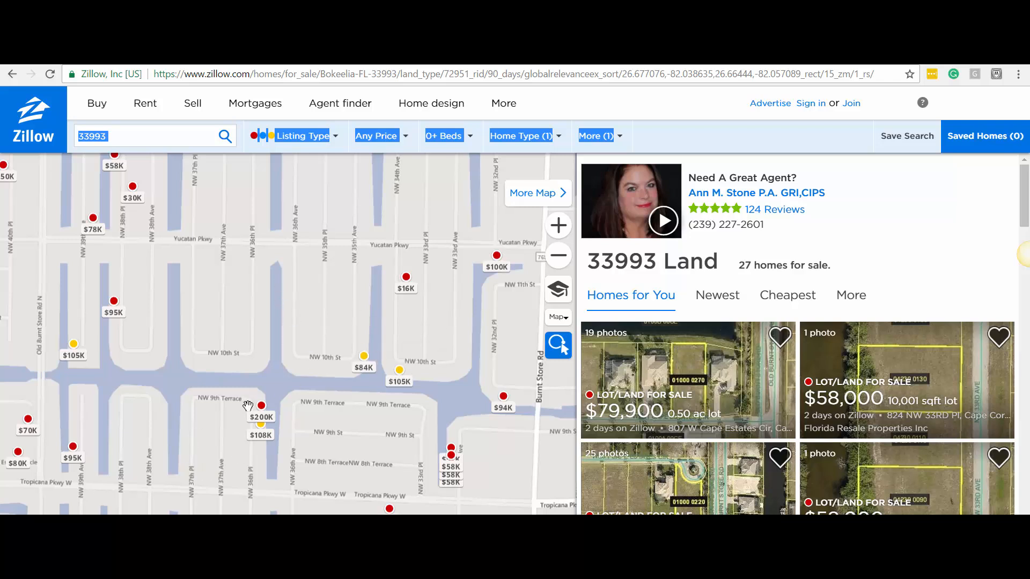
{"action": "mouse_move", "coordinate": [261, 427]}
{"action": "mouse_move", "coordinate": [258, 419]}
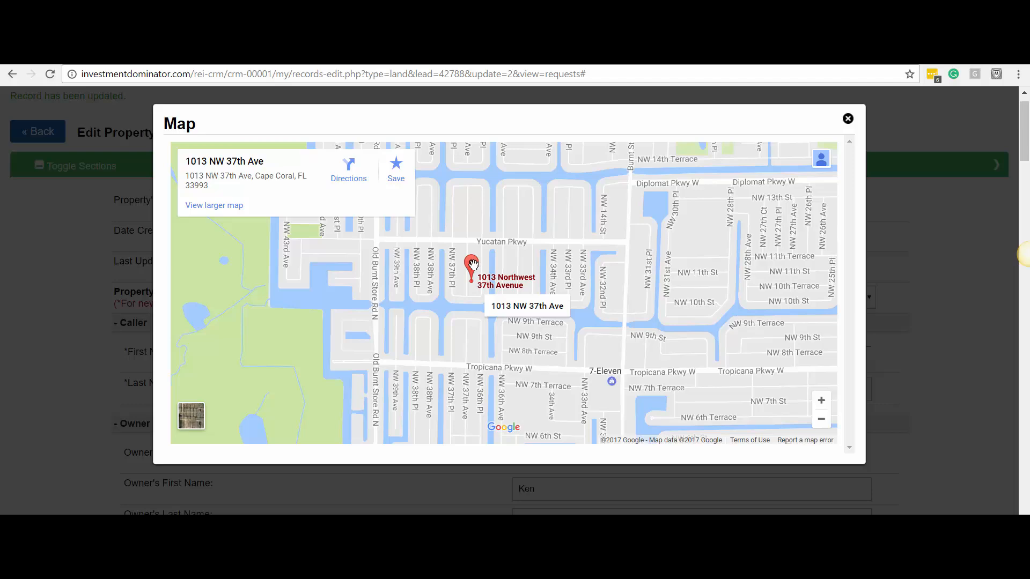
{"action": "scroll", "coordinate": [464, 300], "scroll_direction": "up", "scroll_amount": 4}
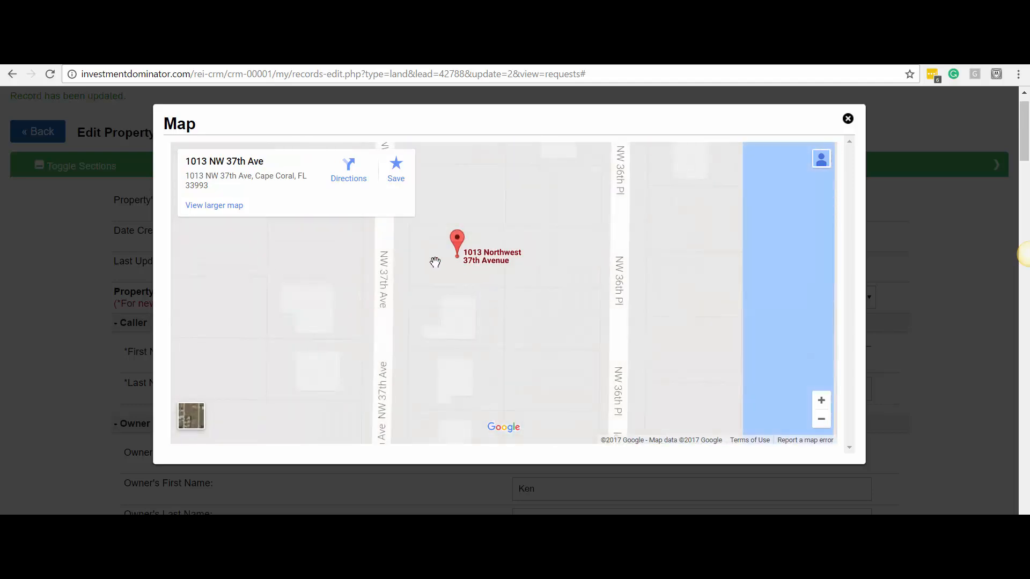
{"action": "scroll", "coordinate": [508, 253], "scroll_direction": "down", "scroll_amount": 1}
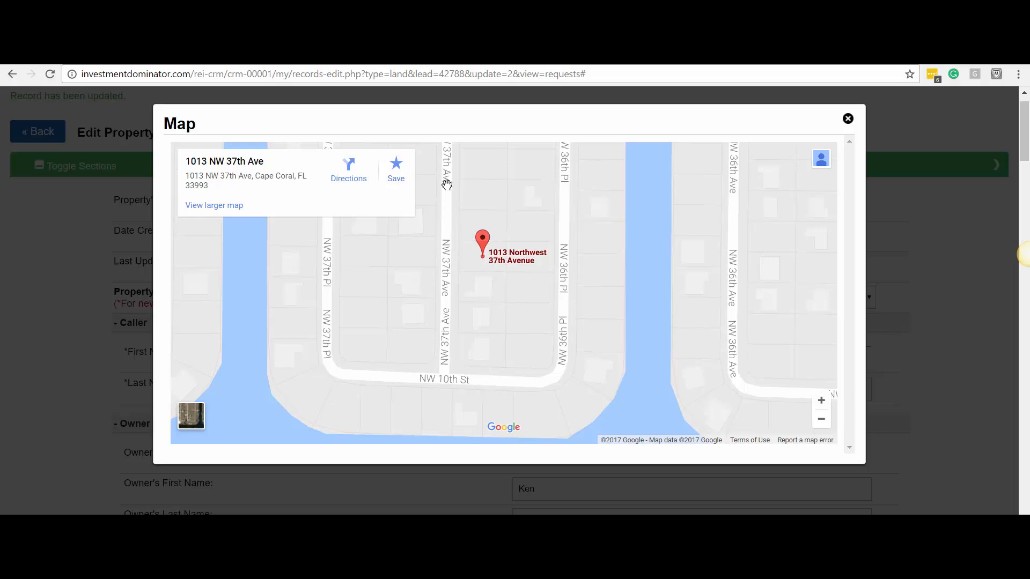
{"action": "left_click_drag", "start_coordinate": [449, 237], "coordinate": [451, 297]}
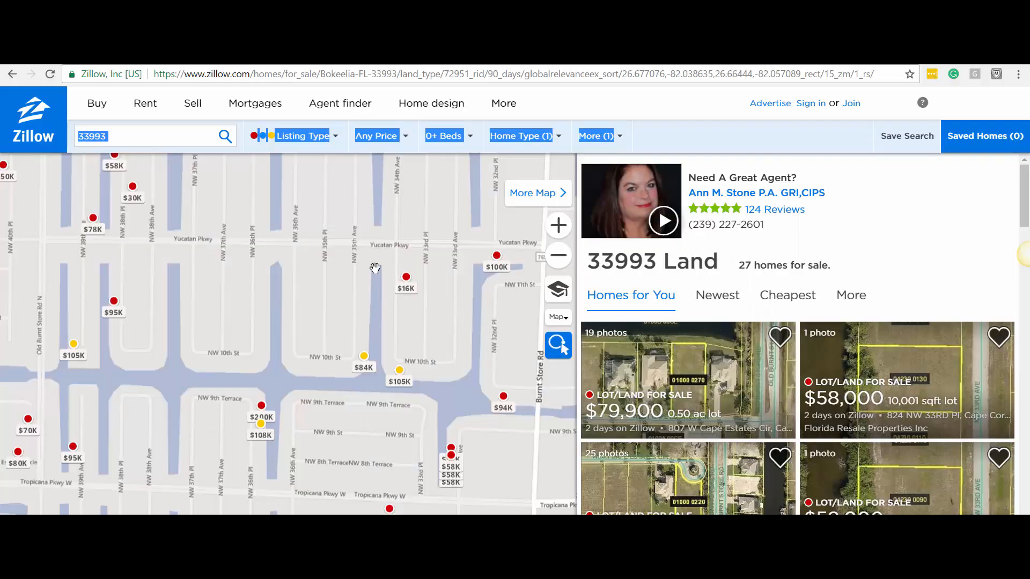
Return to the Zillow listings and examine the sold waterfront lot at NW 35th Ave and NW 10th St alongside its neighbouring parcels.
{"action": "scroll", "coordinate": [343, 289], "scroll_direction": "up", "scroll_amount": 1}
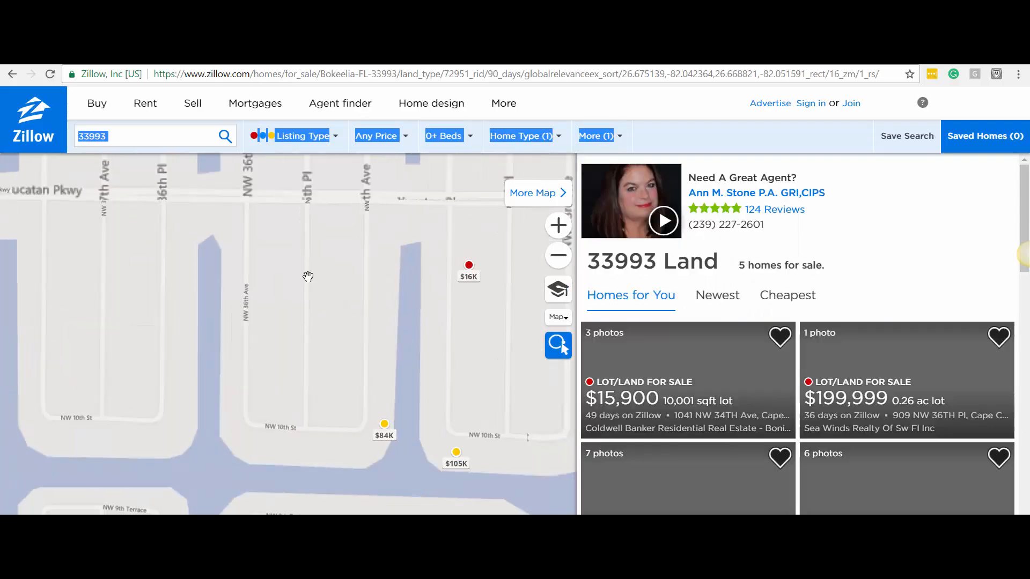
{"action": "left_click_drag", "start_coordinate": [115, 244], "coordinate": [257, 294]}
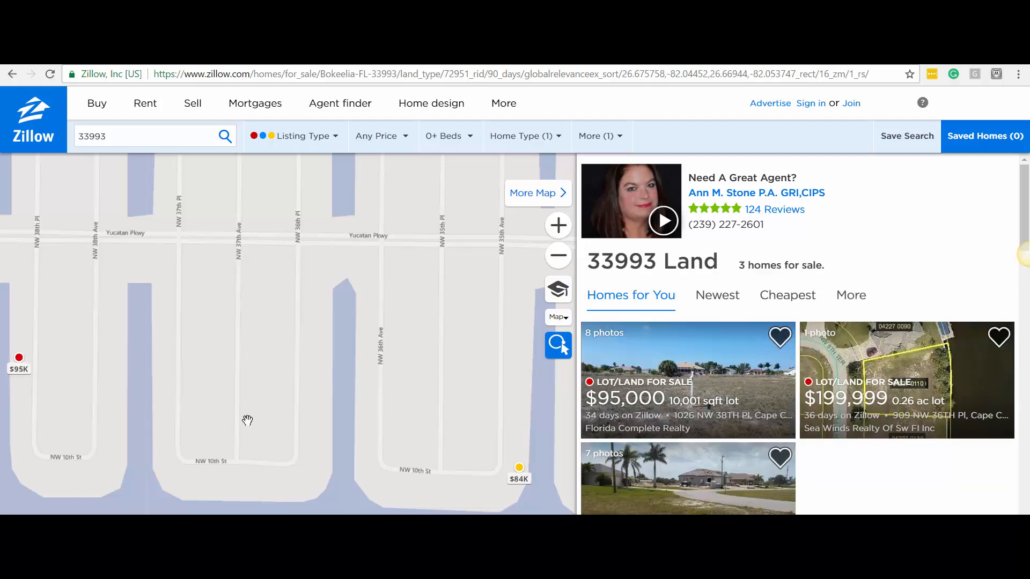
{"action": "left_click_drag", "start_coordinate": [248, 420], "coordinate": [329, 393]}
{"action": "scroll", "coordinate": [326, 392], "scroll_direction": "down", "scroll_amount": 1}
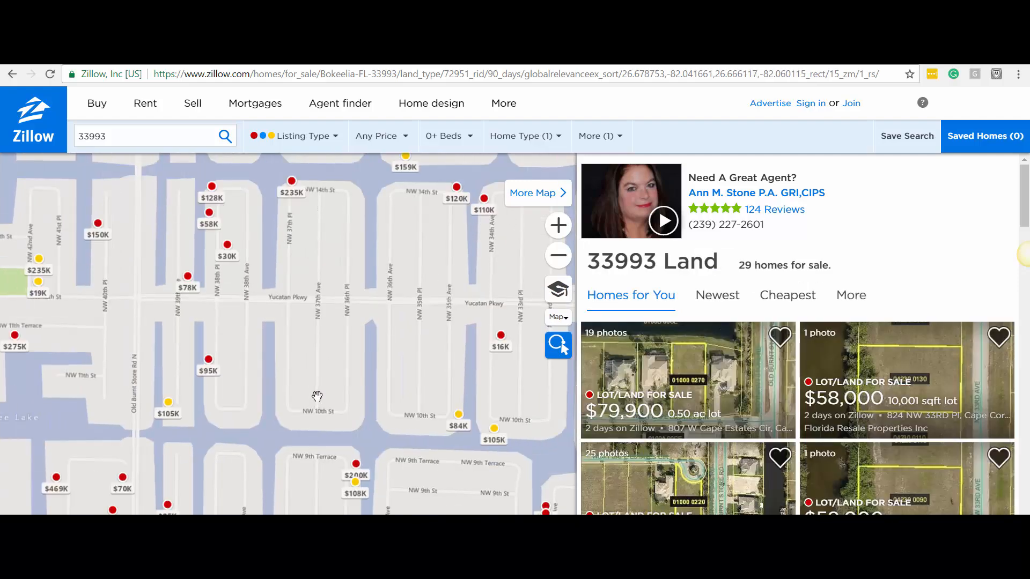
{"action": "scroll", "coordinate": [455, 419], "scroll_direction": "up", "scroll_amount": 2}
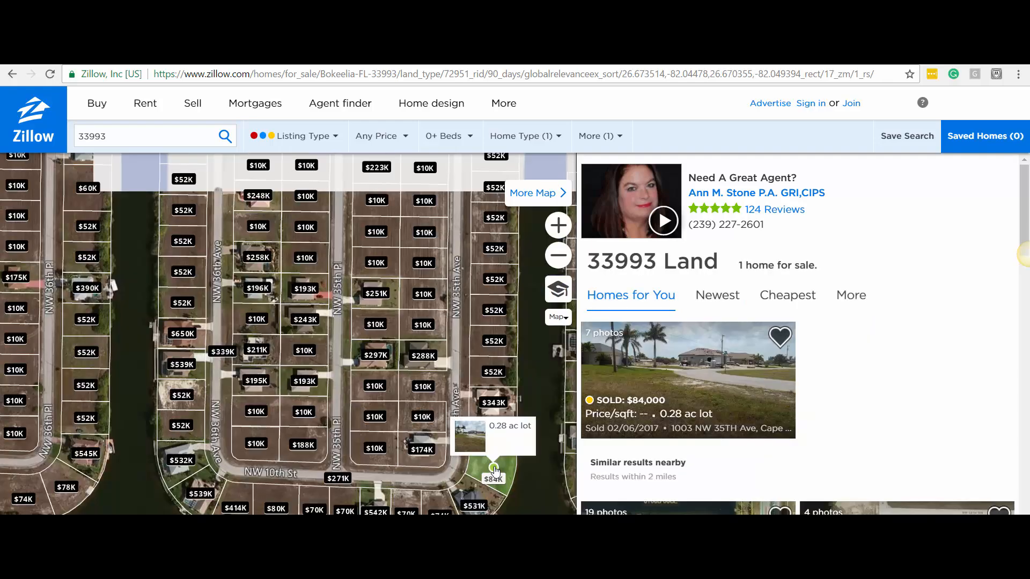
{"action": "mouse_move", "coordinate": [497, 470]}
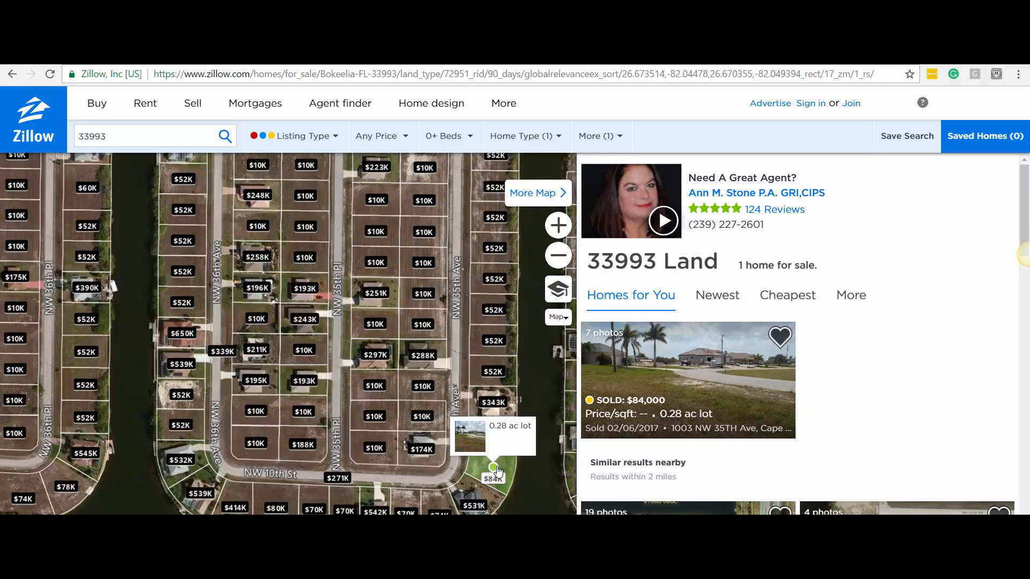
{"action": "scroll", "coordinate": [353, 397], "scroll_direction": "down", "scroll_amount": 1}
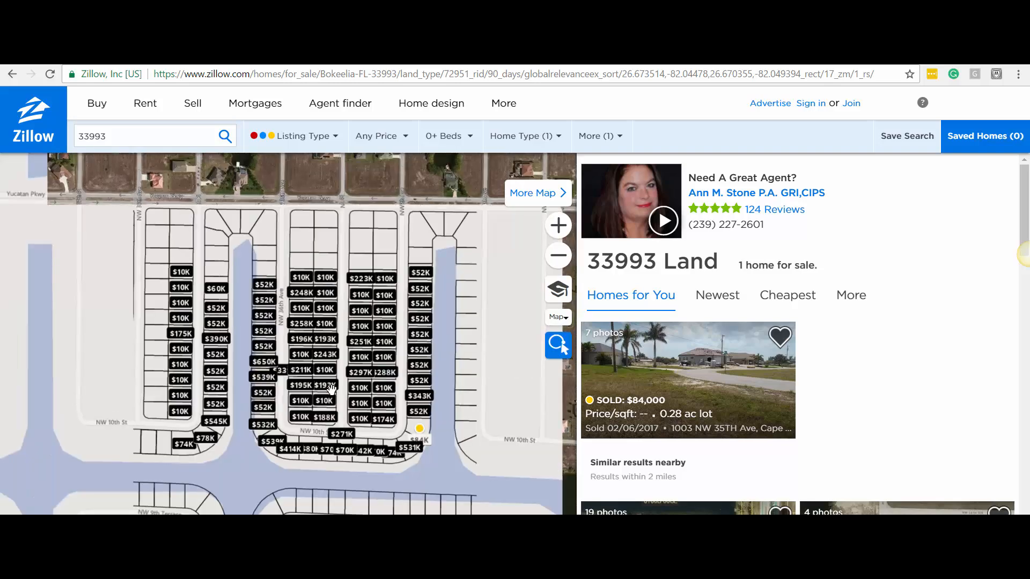
{"action": "scroll", "coordinate": [341, 379], "scroll_direction": "down", "scroll_amount": 1}
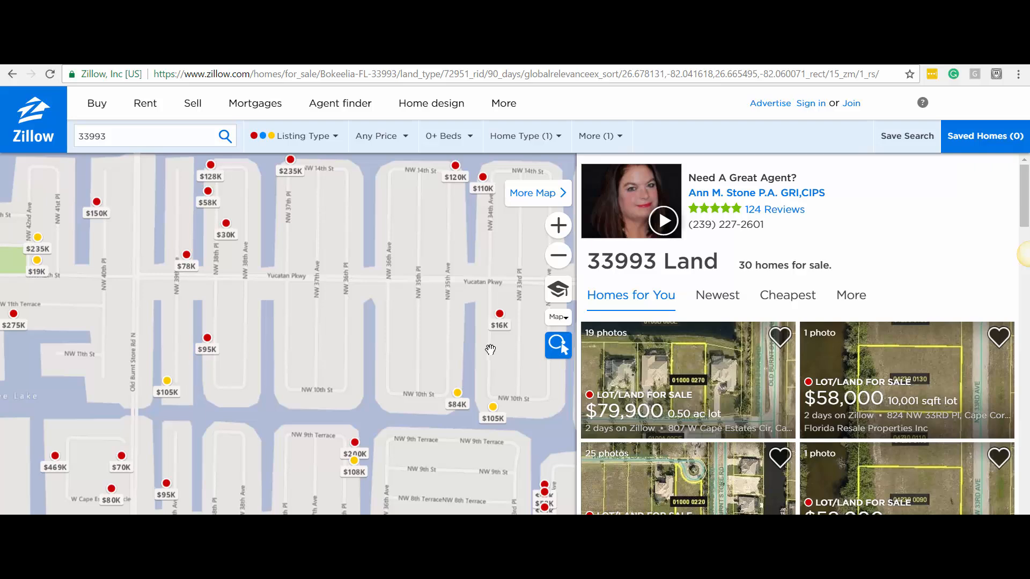
Examine the for-sale lot on NW 34th Ave south of Yucatan Pkwy, checking its size and position relative to the canal.
{"action": "scroll", "coordinate": [487, 316], "scroll_direction": "up", "scroll_amount": 1}
{"action": "scroll", "coordinate": [347, 368], "scroll_direction": "down", "scroll_amount": 1}
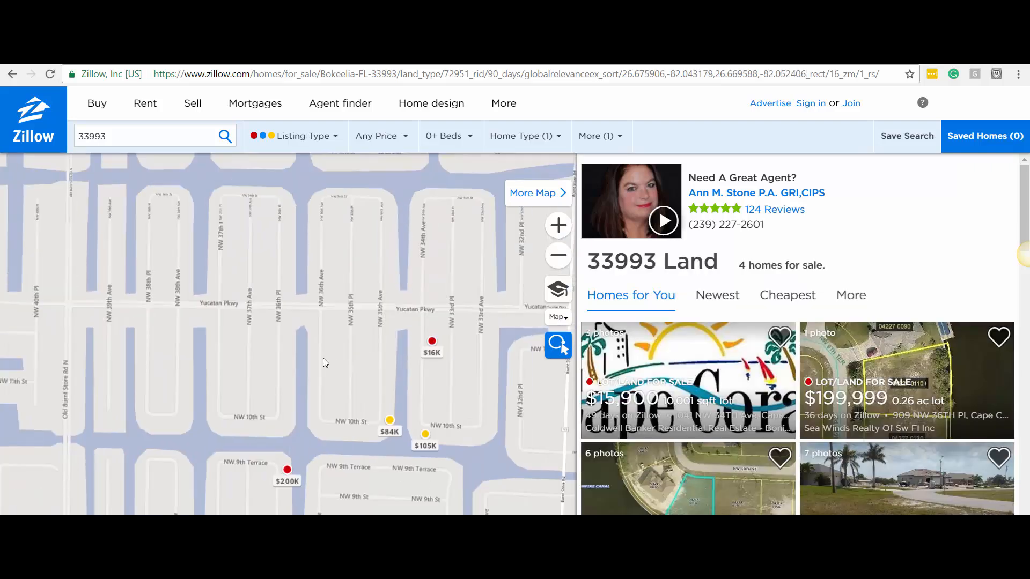
{"action": "scroll", "coordinate": [244, 396], "scroll_direction": "down", "scroll_amount": 2}
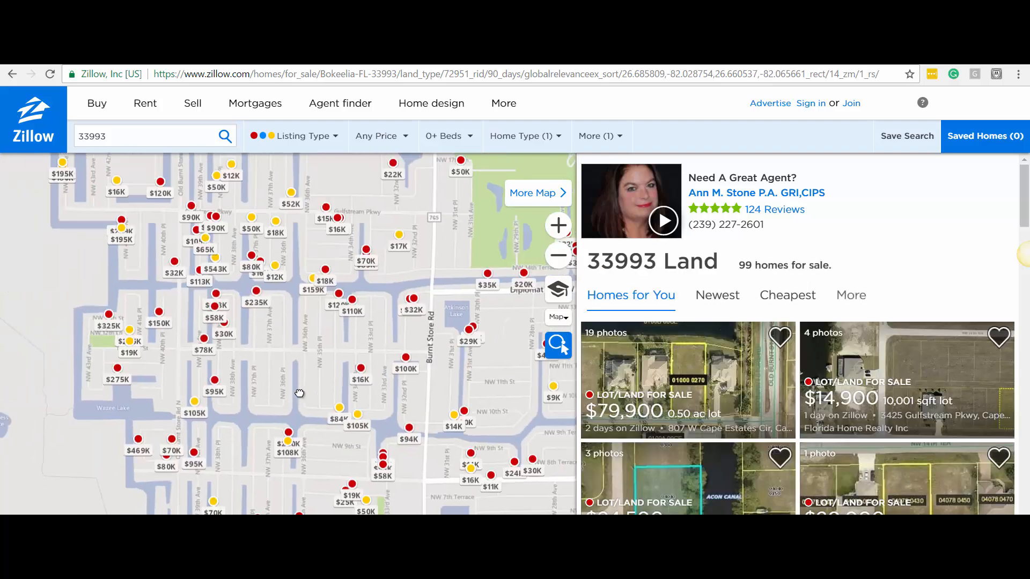
{"action": "left_click_drag", "start_coordinate": [265, 392], "coordinate": [289, 377]}
{"action": "scroll", "coordinate": [322, 377], "scroll_direction": "up", "scroll_amount": 1}
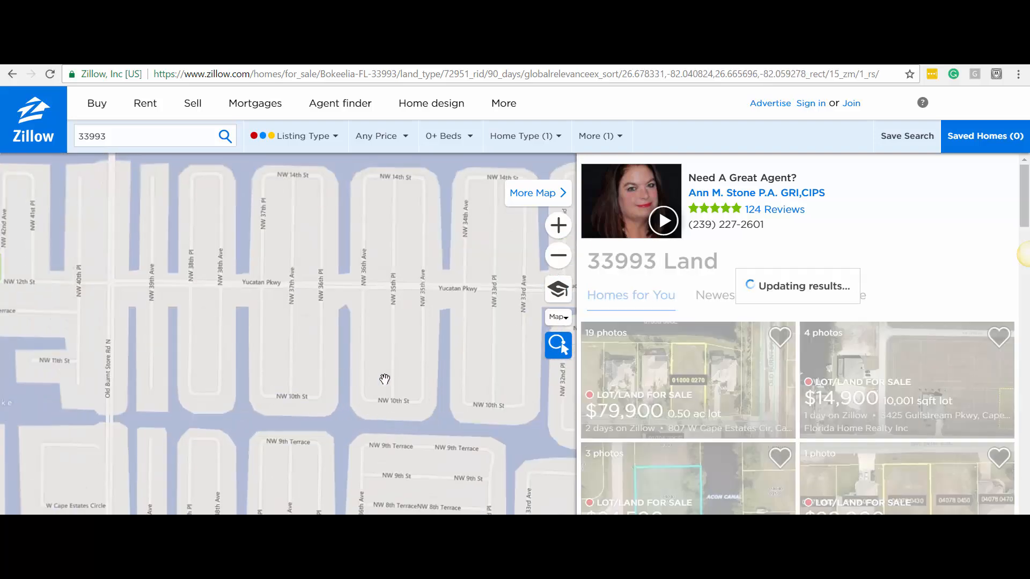
{"action": "left_click_drag", "start_coordinate": [440, 363], "coordinate": [388, 362]}
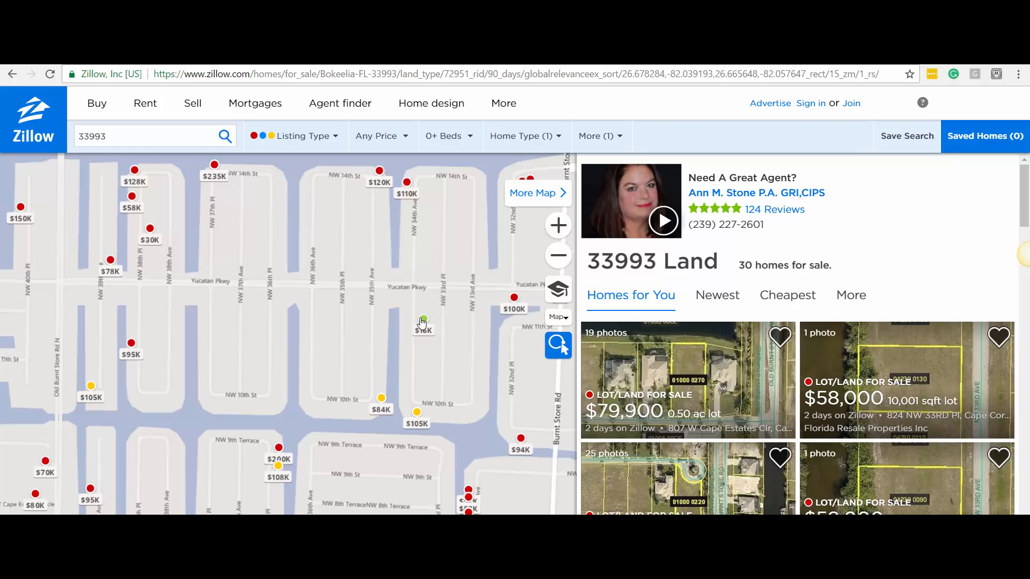
{"action": "scroll", "coordinate": [422, 323], "scroll_direction": "up", "scroll_amount": 3}
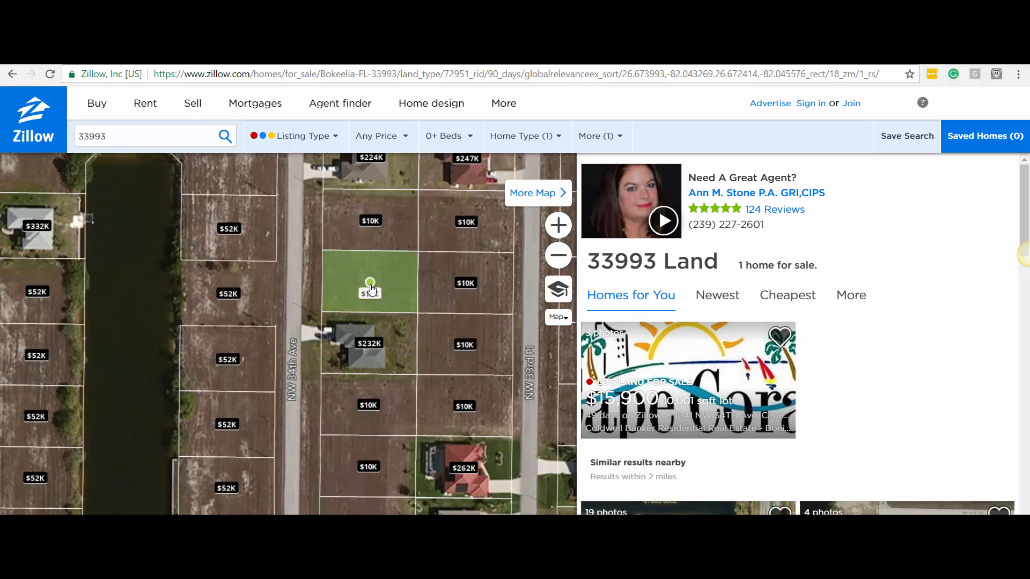
{"action": "mouse_move", "coordinate": [370, 288]}
{"action": "scroll", "coordinate": [370, 289], "scroll_direction": "down", "scroll_amount": 2}
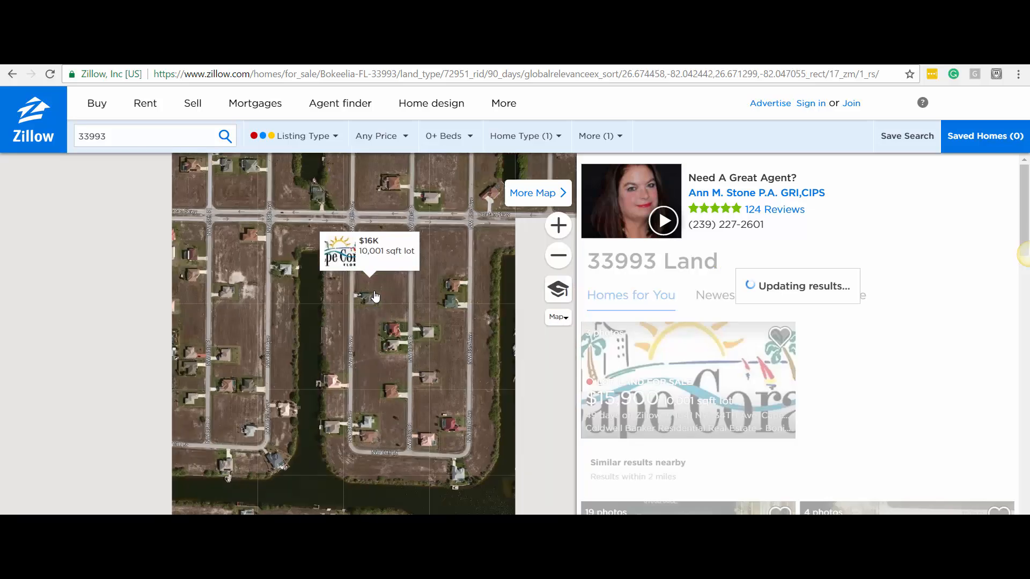
Examine the for-sale lot on NW 38th Pl north of Yucatan Pkwy, then compare it with asking prices across the surrounding area.
{"action": "left_click_drag", "start_coordinate": [269, 248], "coordinate": [302, 324]}
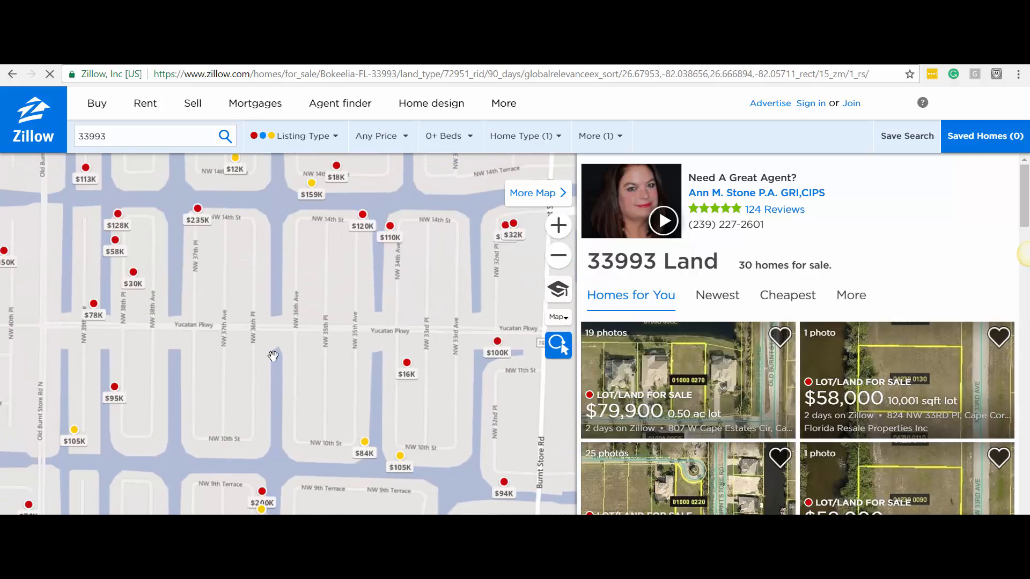
{"action": "left_click_drag", "start_coordinate": [246, 286], "coordinate": [296, 297]}
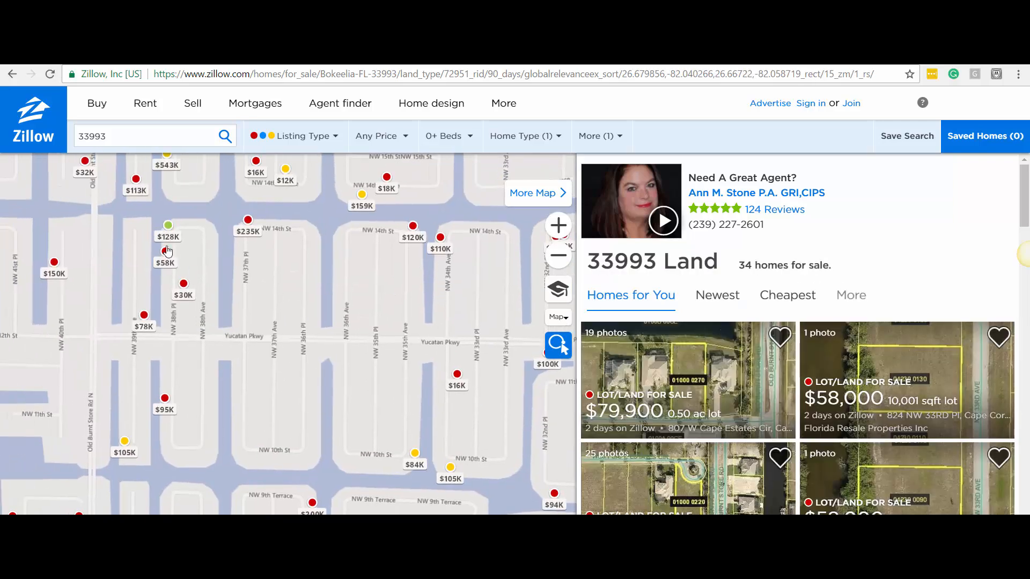
{"action": "mouse_move", "coordinate": [182, 294]}
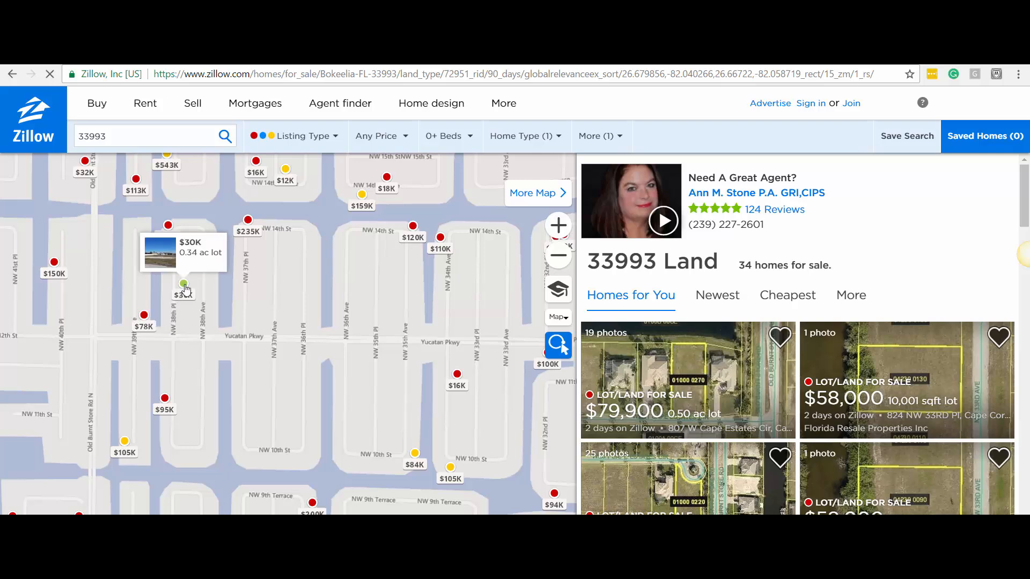
{"action": "scroll", "coordinate": [182, 293], "scroll_direction": "up", "scroll_amount": 1}
{"action": "scroll", "coordinate": [183, 289], "scroll_direction": "up", "scroll_amount": 2}
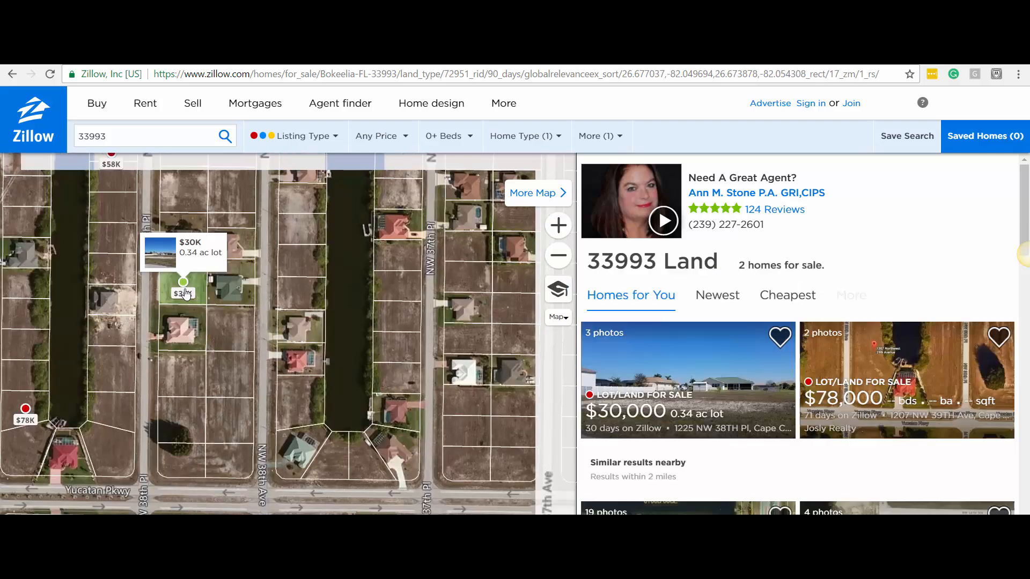
{"action": "scroll", "coordinate": [182, 288], "scroll_direction": "down", "scroll_amount": 1}
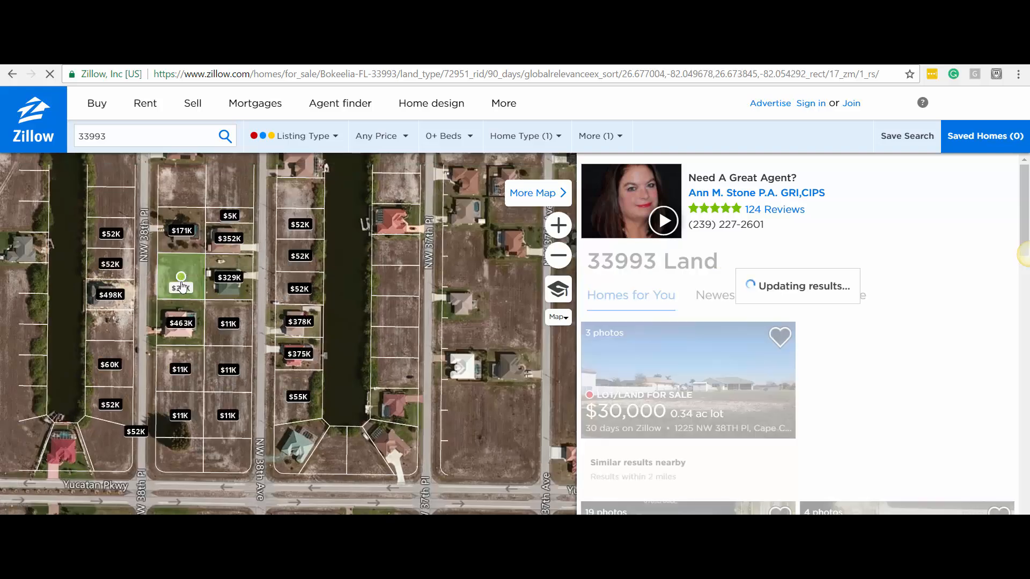
{"action": "mouse_move", "coordinate": [184, 276]}
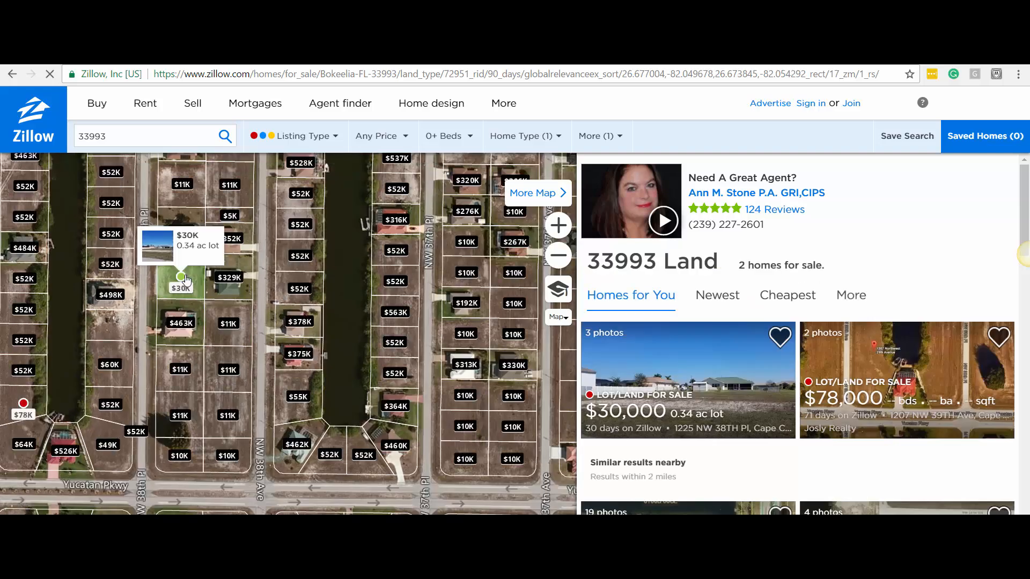
{"action": "scroll", "coordinate": [185, 279], "scroll_direction": "down", "scroll_amount": 1}
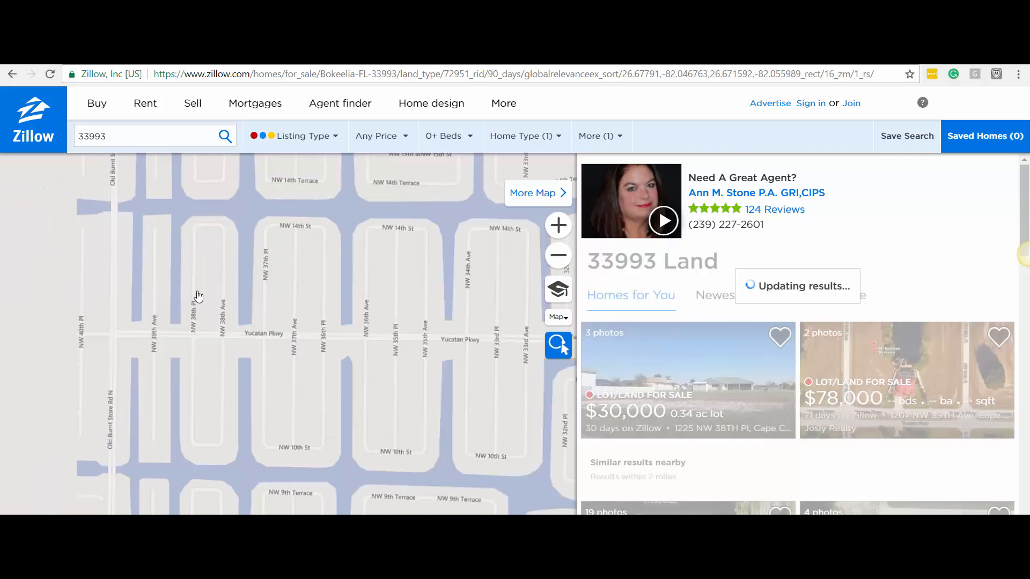
{"action": "left_click_drag", "start_coordinate": [398, 311], "coordinate": [368, 292]}
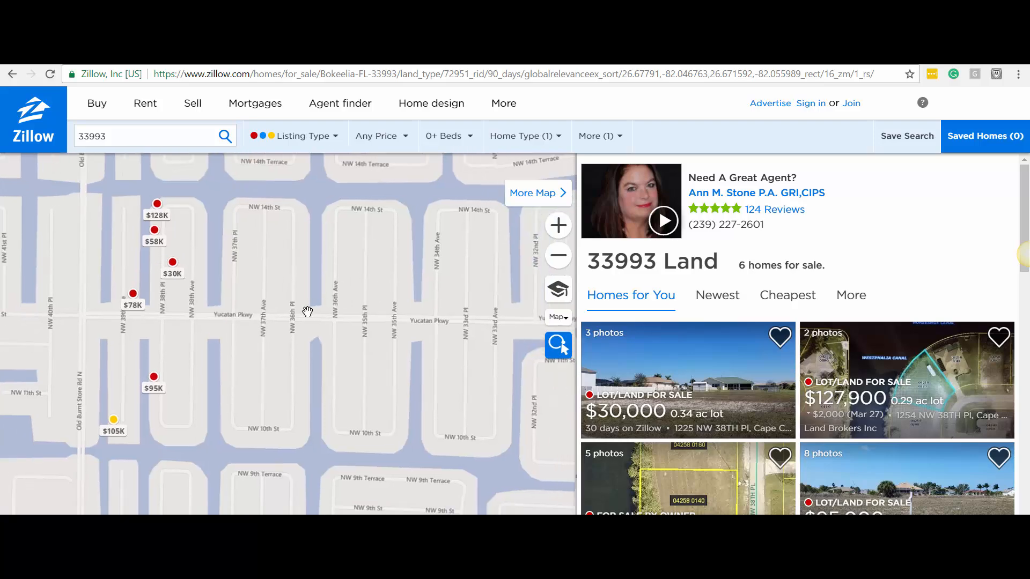
{"action": "scroll", "coordinate": [246, 314], "scroll_direction": "down", "scroll_amount": 2}
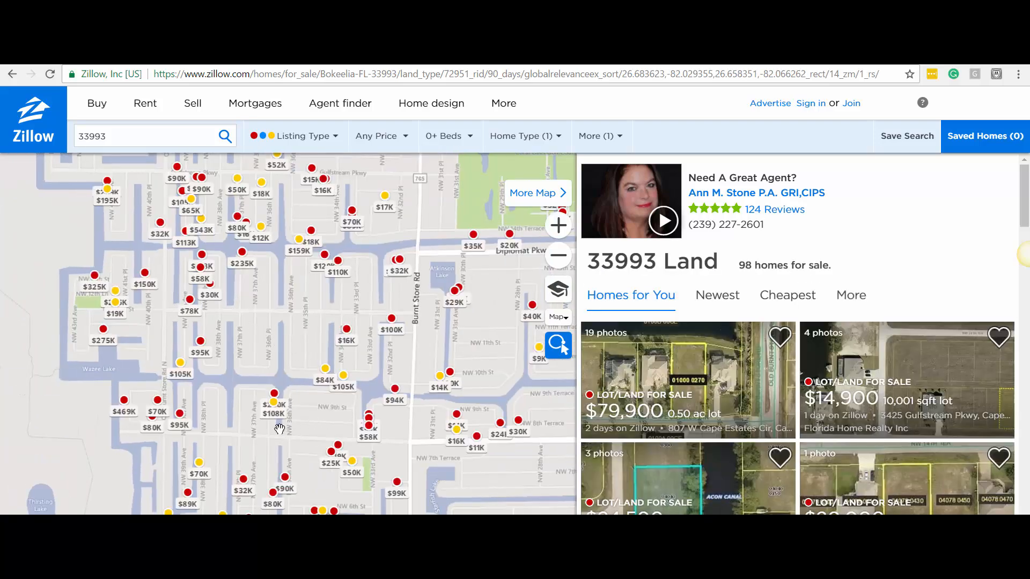
Locate the sold inland lot on NW 37th Ave north of NW 14th Terrace and check its size and neighbouring parcels in aerial view.
{"action": "scroll", "coordinate": [271, 295], "scroll_direction": "up", "scroll_amount": 1}
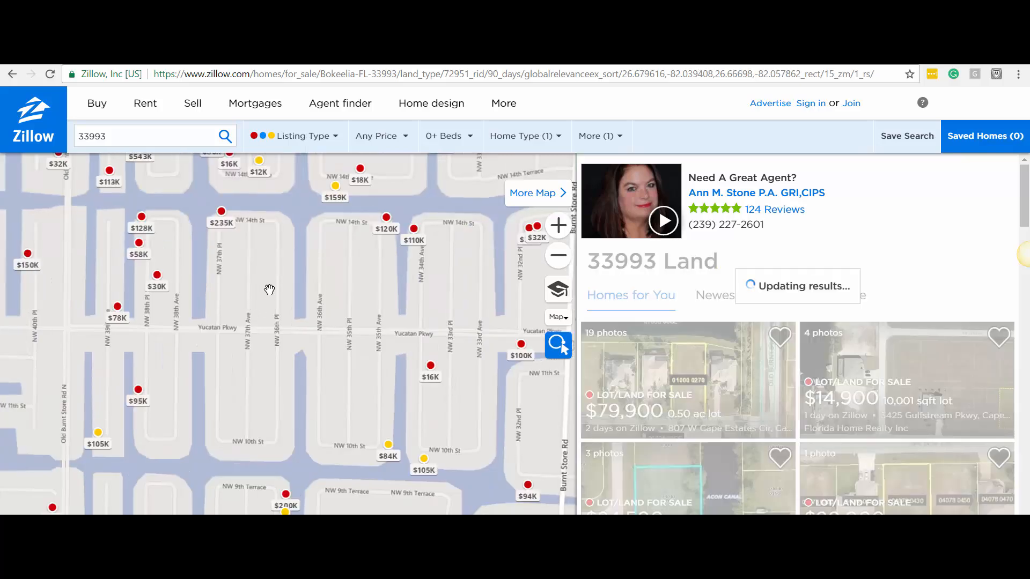
{"action": "left_click_drag", "start_coordinate": [287, 259], "coordinate": [290, 387]}
{"action": "mouse_move", "coordinate": [261, 292]}
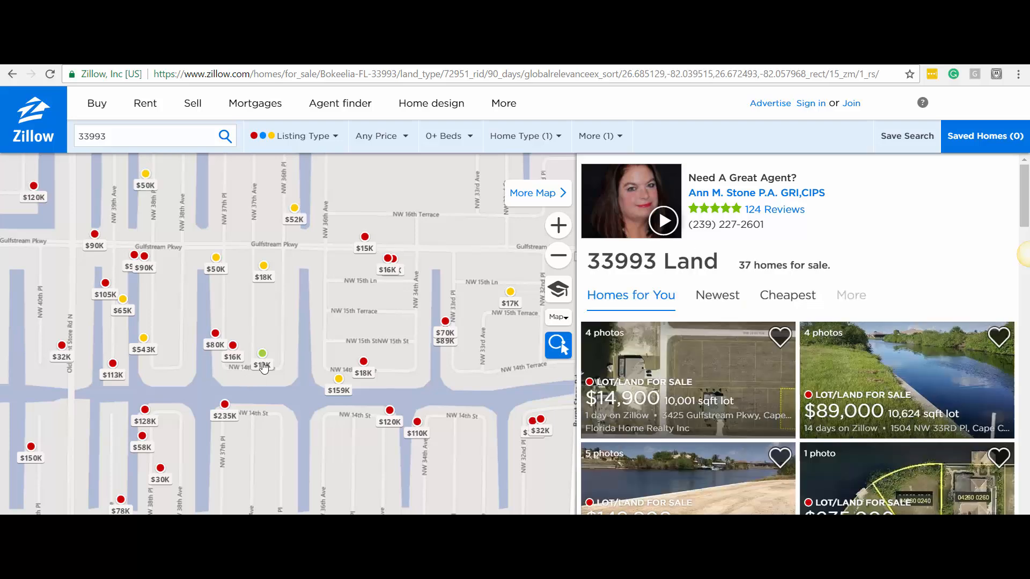
{"action": "scroll", "coordinate": [266, 362], "scroll_direction": "up", "scroll_amount": 1}
{"action": "scroll", "coordinate": [271, 367], "scroll_direction": "up", "scroll_amount": 1}
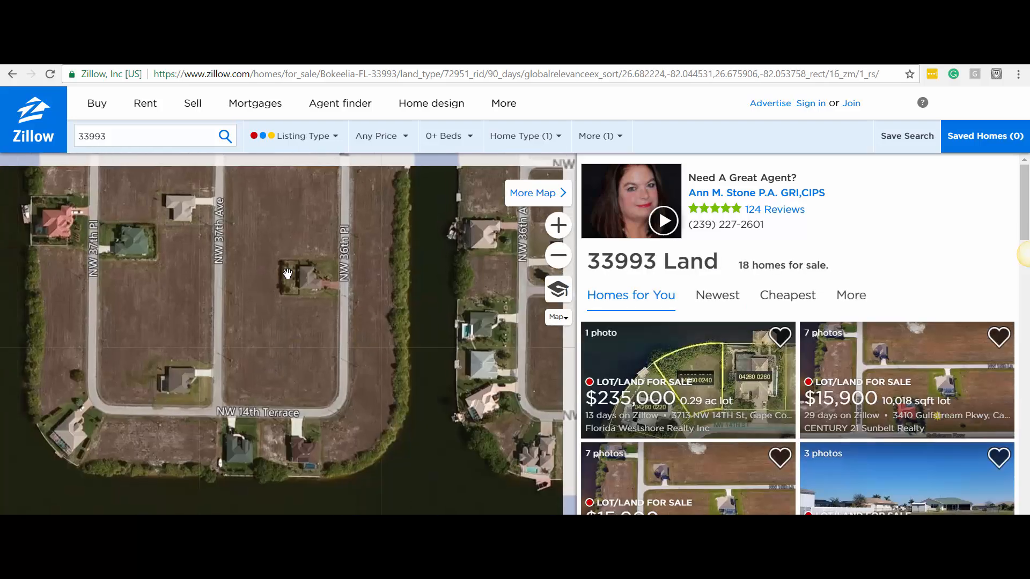
{"action": "scroll", "coordinate": [288, 273], "scroll_direction": "up", "scroll_amount": 2}
{"action": "mouse_move", "coordinate": [255, 330]}
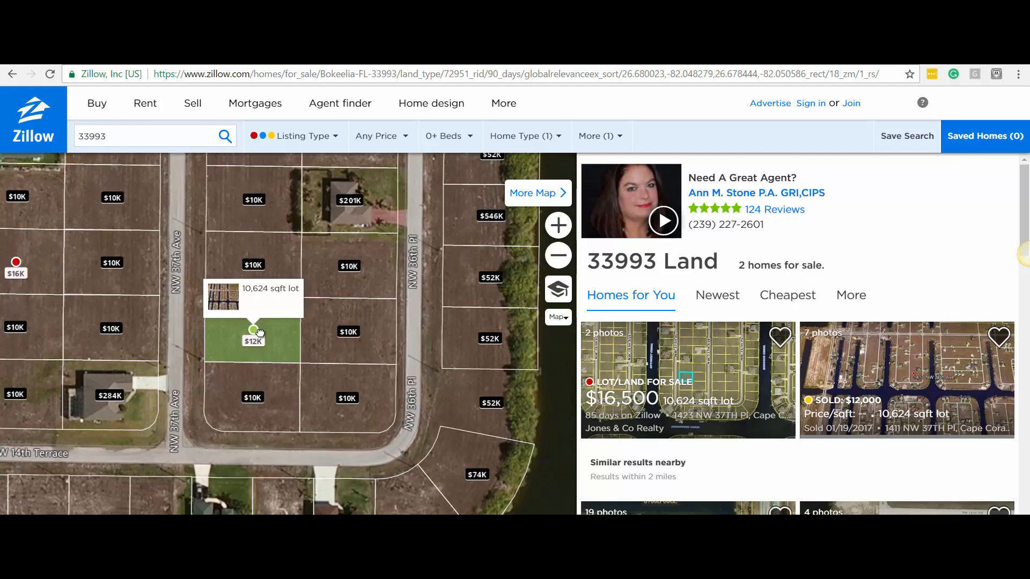
Open the listing details of the sold NW 37th Ave lot, review its sale price and sale date, and close them.
{"action": "left_click", "coordinate": [255, 331]}
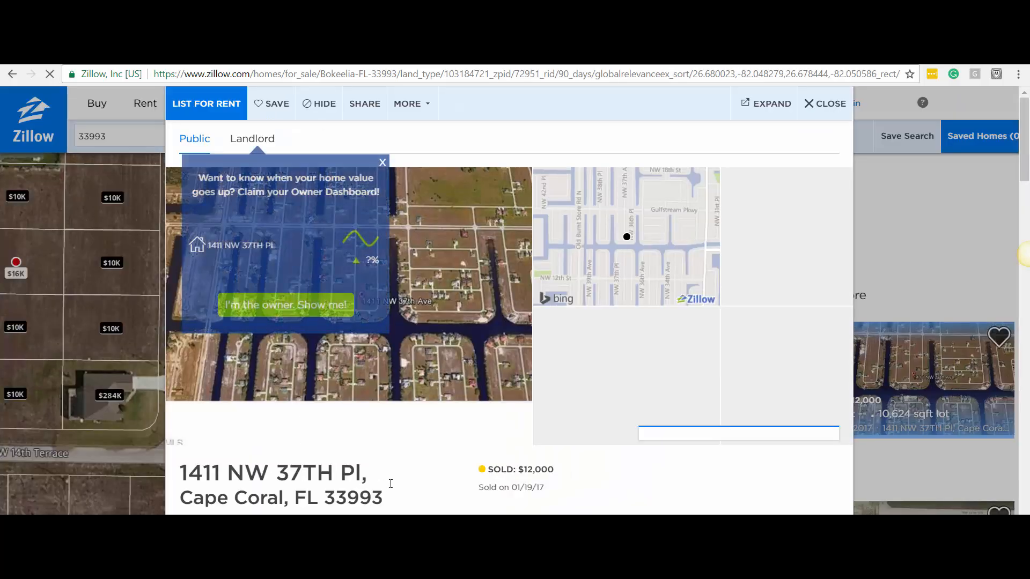
{"action": "scroll", "coordinate": [541, 452], "scroll_direction": "down", "scroll_amount": 1}
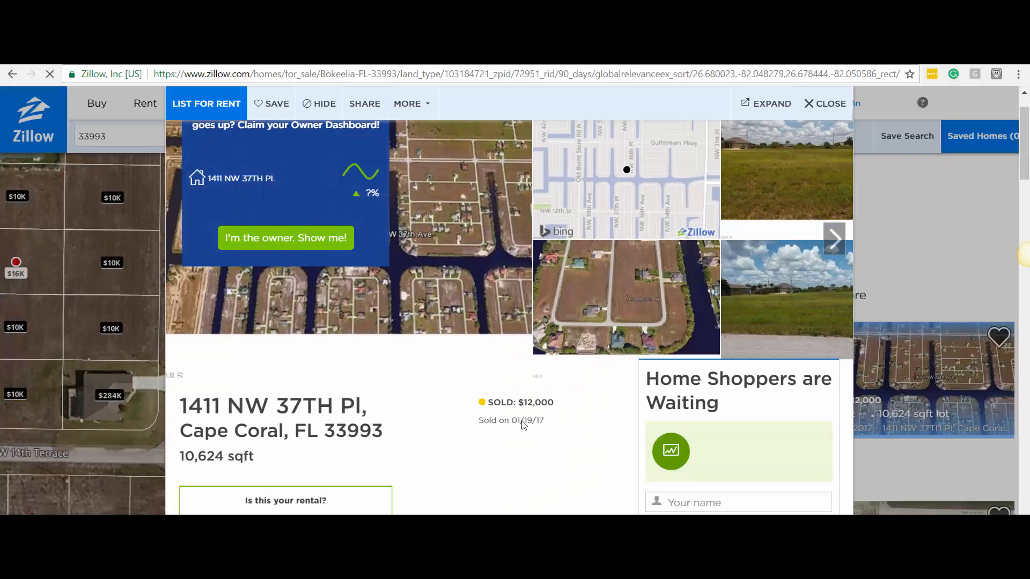
{"action": "double_click", "coordinate": [523, 423]}
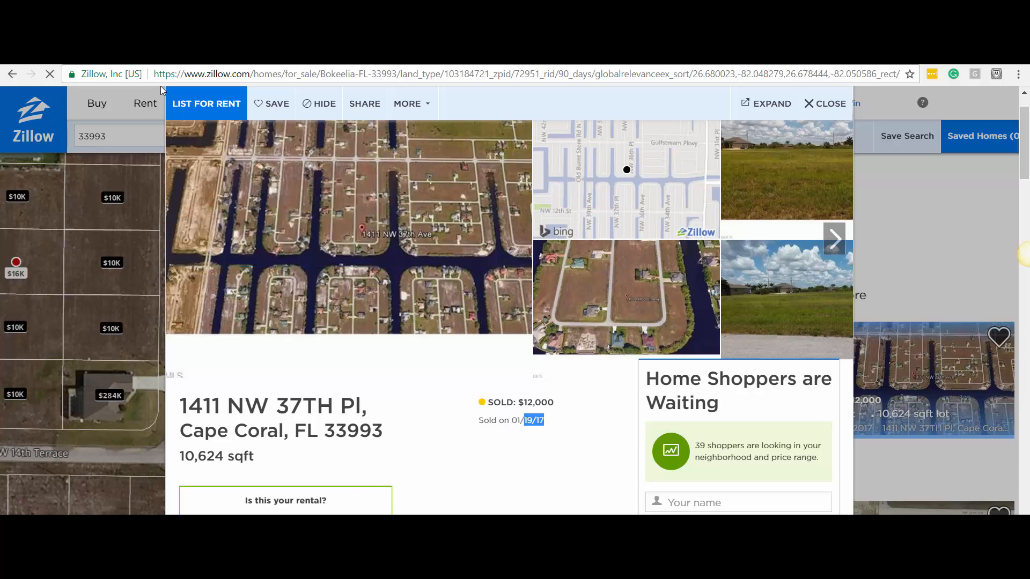
{"action": "left_click", "coordinate": [821, 103]}
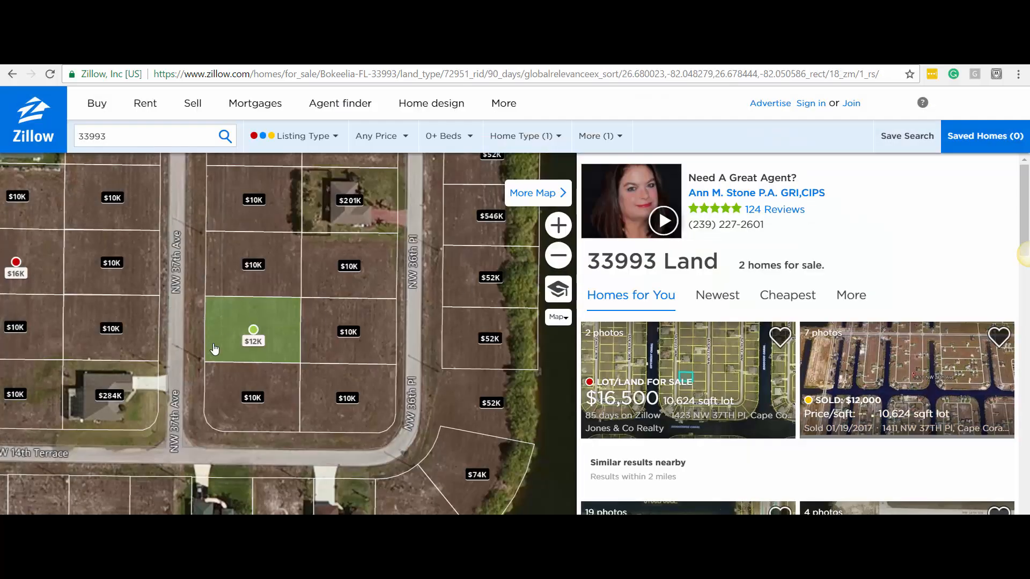
Examine the for-sale lot on NW 14th Terrace east of NW 36th Ave, checking its size, aerial surroundings and distance from the canal.
{"action": "scroll", "coordinate": [236, 314], "scroll_direction": "down", "scroll_amount": 2}
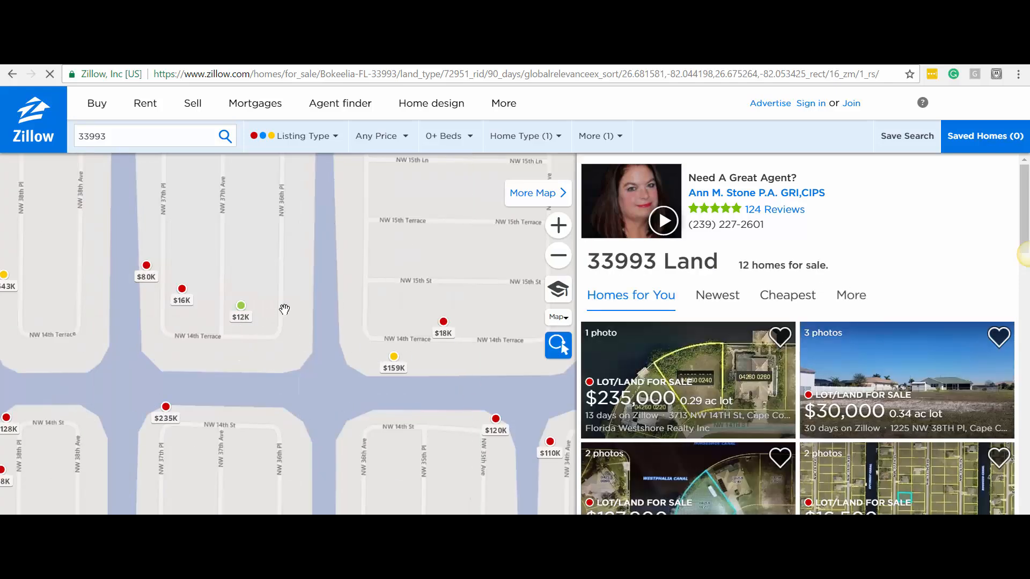
{"action": "mouse_move", "coordinate": [445, 325]}
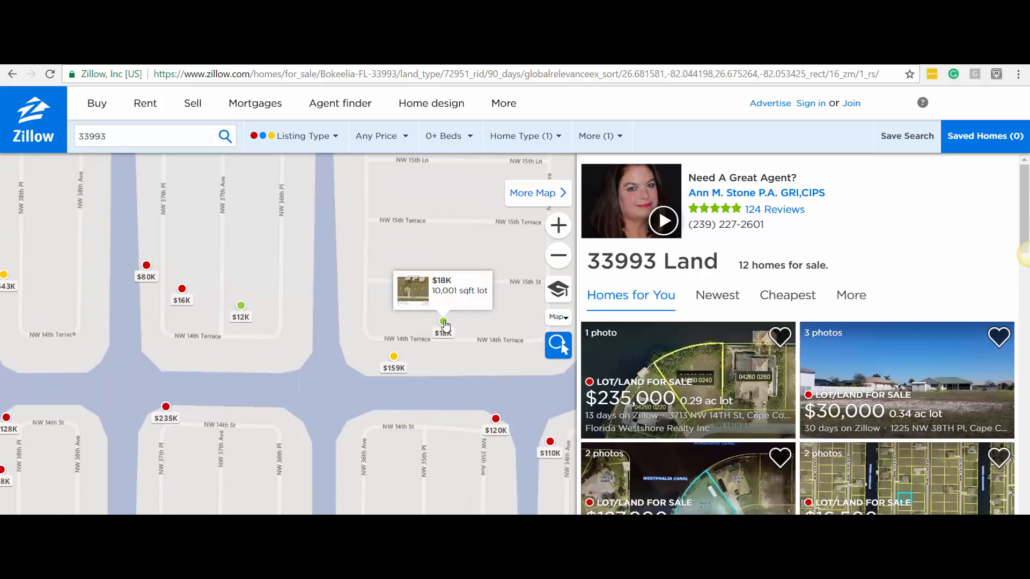
{"action": "scroll", "coordinate": [446, 351], "scroll_direction": "up", "scroll_amount": 2}
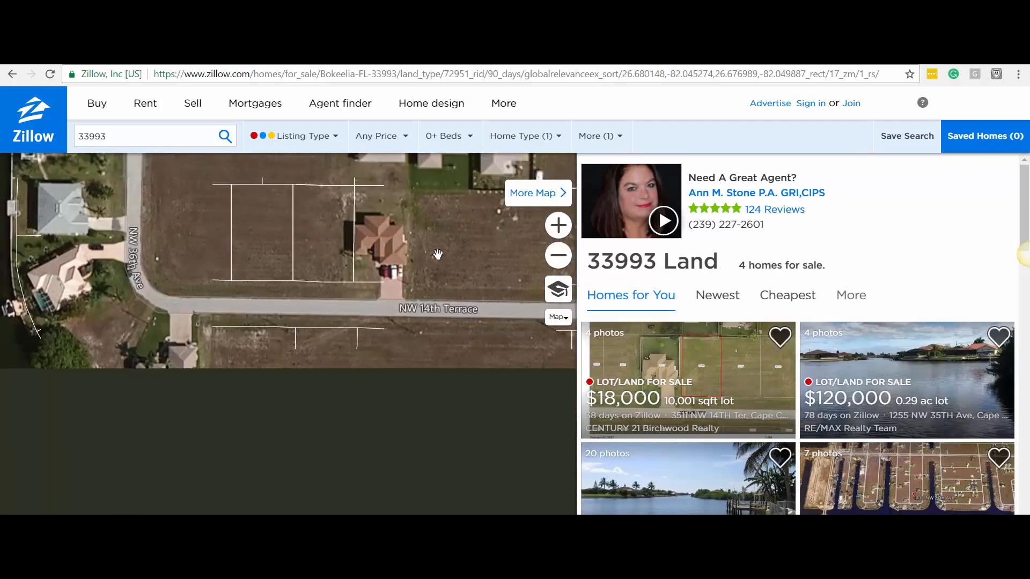
{"action": "scroll", "coordinate": [437, 257], "scroll_direction": "down", "scroll_amount": 2}
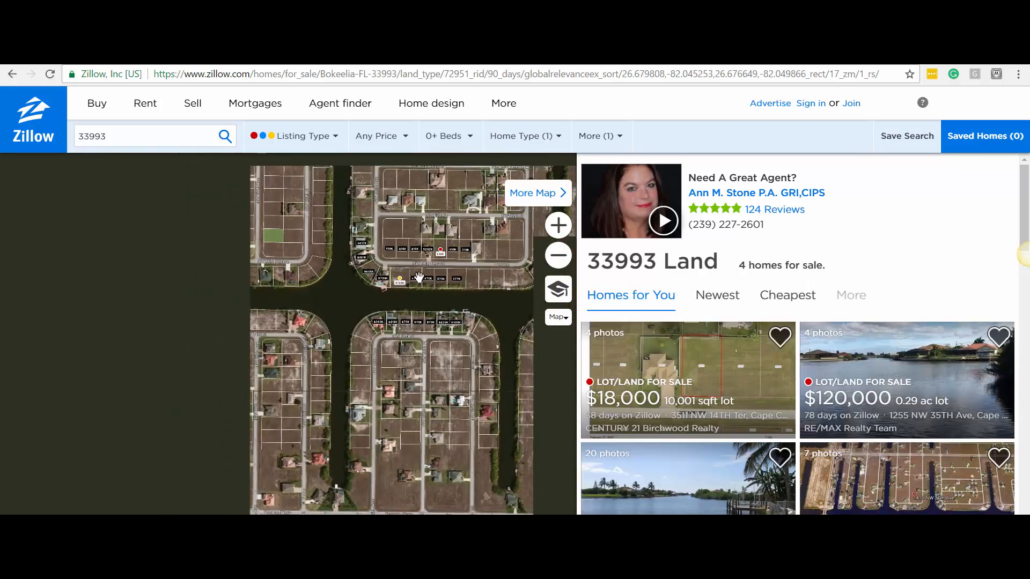
{"action": "scroll", "coordinate": [314, 276], "scroll_direction": "down", "scroll_amount": 1}
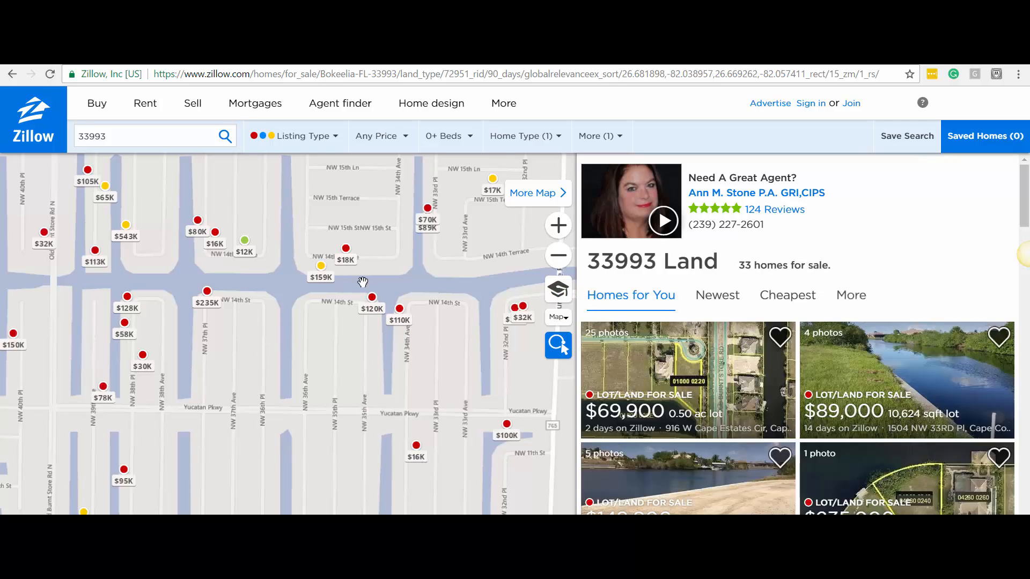
Compare sold and for-sale lot prices around Gulfstream Pkwy, checking the size of the inland lot for sale near NW 34th Ave.
{"action": "mouse_move", "coordinate": [215, 236]}
{"action": "left_click_drag", "start_coordinate": [163, 199], "coordinate": [191, 274]}
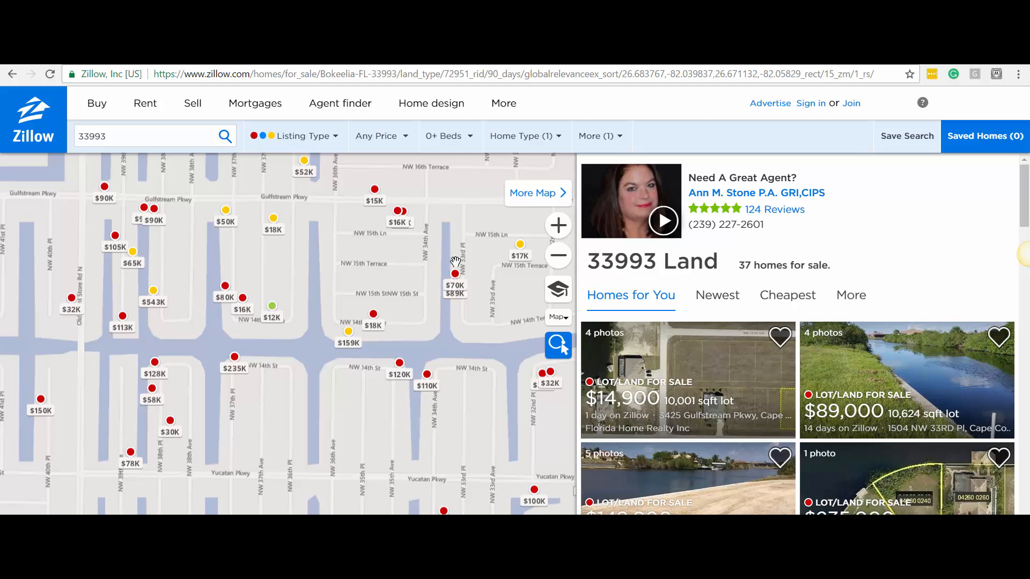
{"action": "mouse_move", "coordinate": [397, 213]}
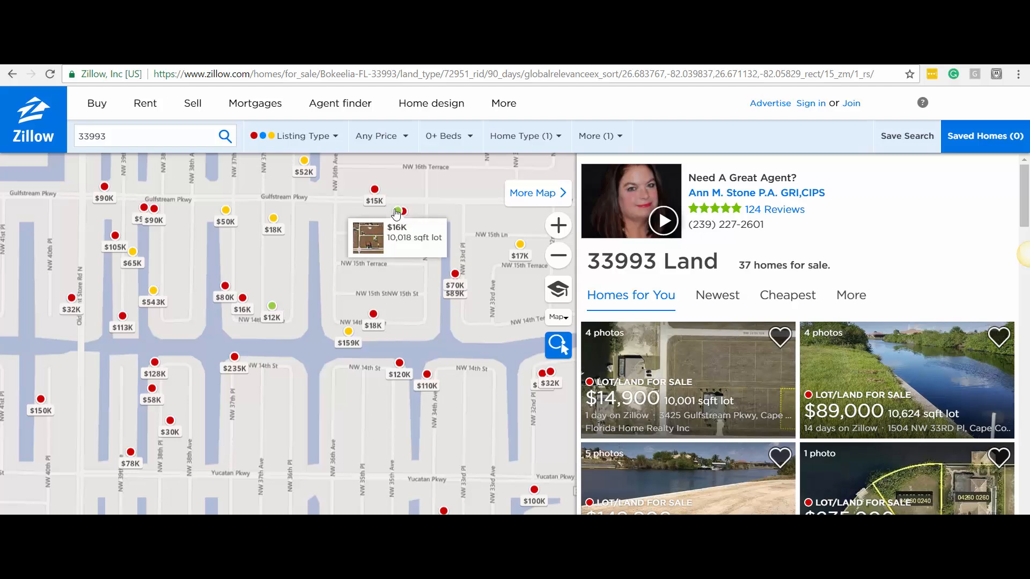
{"action": "mouse_move", "coordinate": [374, 193]}
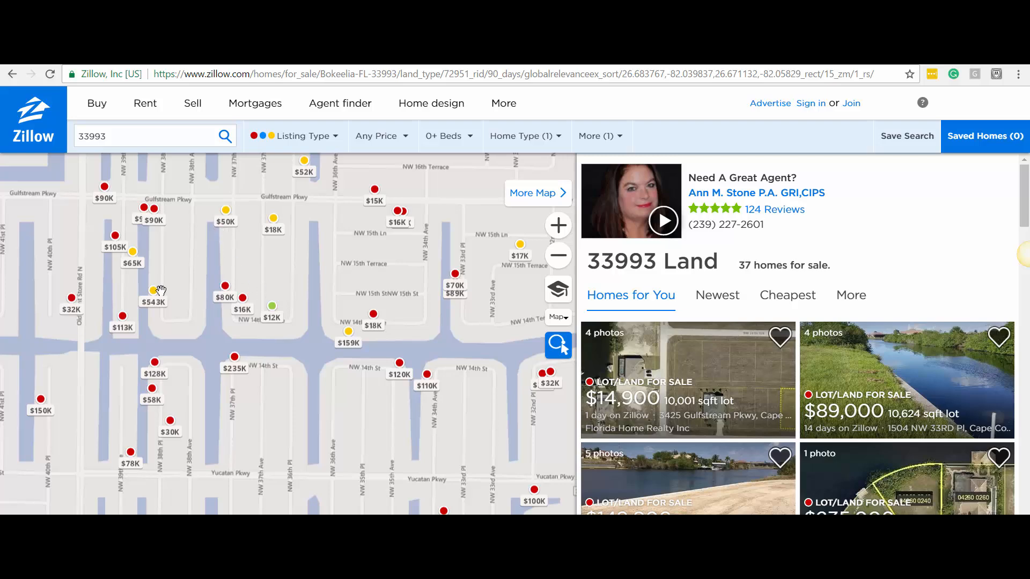
{"action": "left_click_drag", "start_coordinate": [392, 332], "coordinate": [408, 382]}
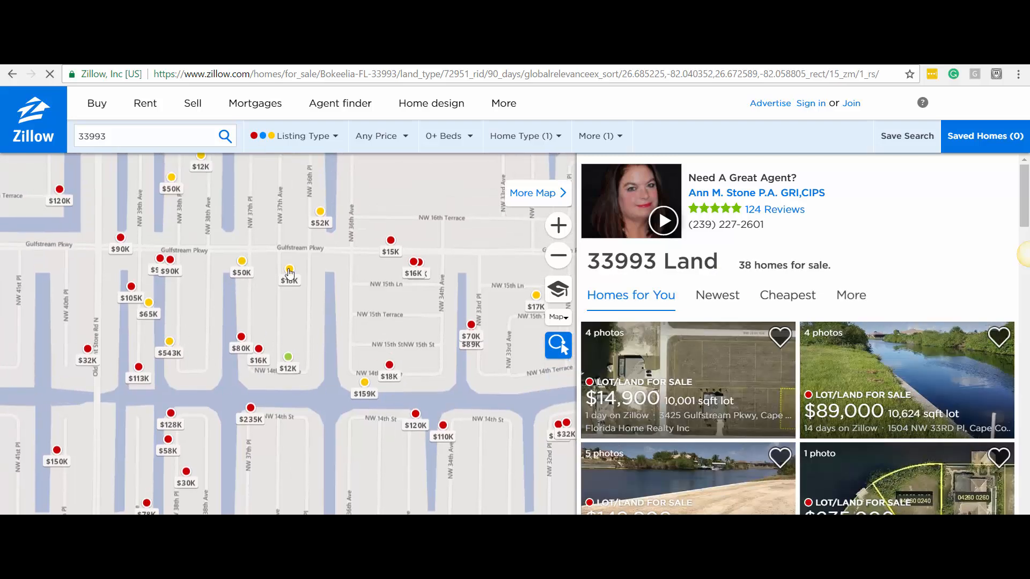
{"action": "left_click_drag", "start_coordinate": [305, 299], "coordinate": [285, 350]}
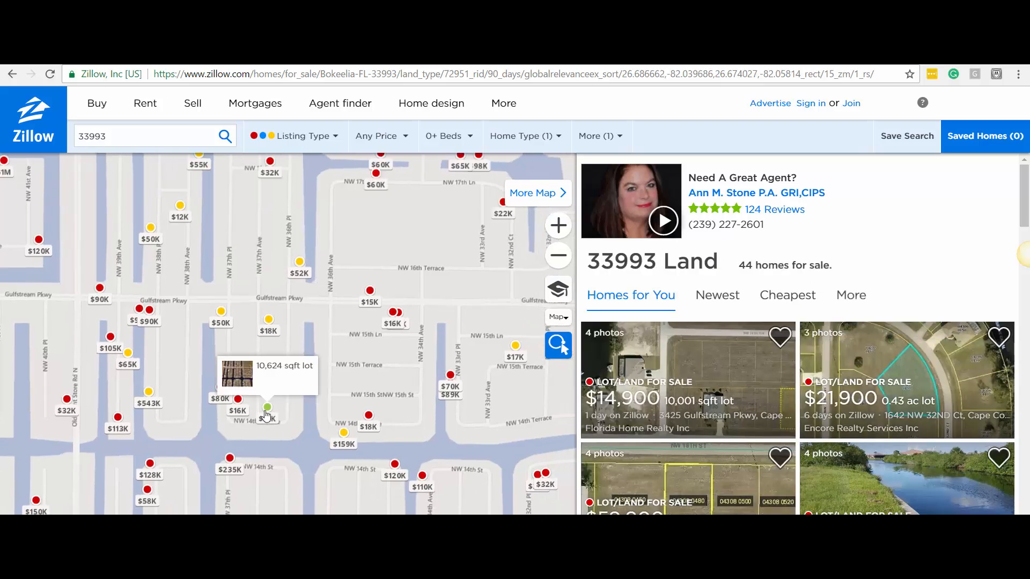
Compare the sold lot north of NW 14th Terrace with the blocks around Yucatan Pkwy and NW 10th St.
{"action": "left_click_drag", "start_coordinate": [295, 453], "coordinate": [258, 326]}
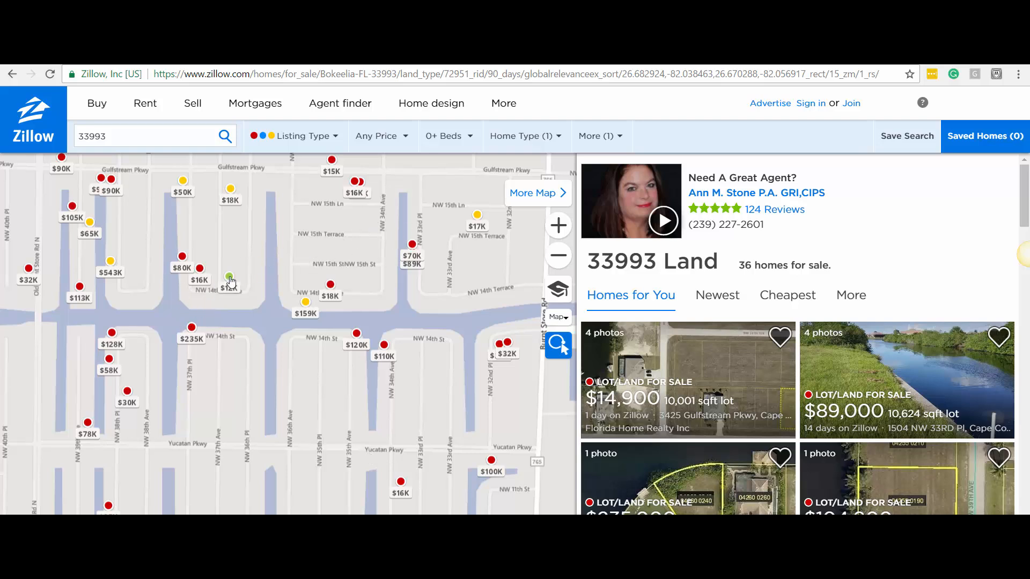
{"action": "mouse_move", "coordinate": [229, 278]}
{"action": "left_click_drag", "start_coordinate": [270, 439], "coordinate": [294, 368]}
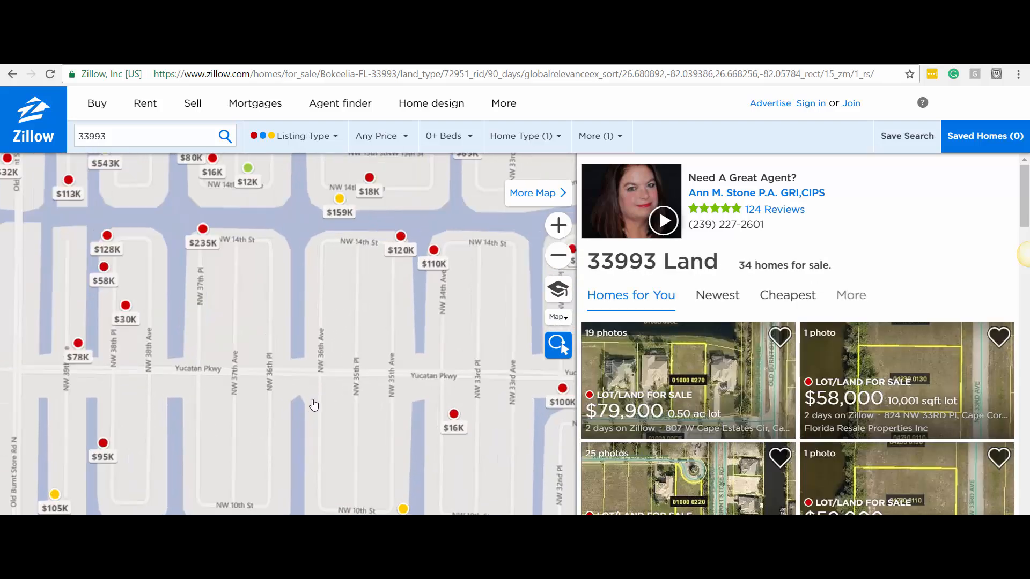
{"action": "scroll", "coordinate": [311, 399], "scroll_direction": "up", "scroll_amount": 1}
{"action": "left_click_drag", "start_coordinate": [396, 453], "coordinate": [346, 335]}
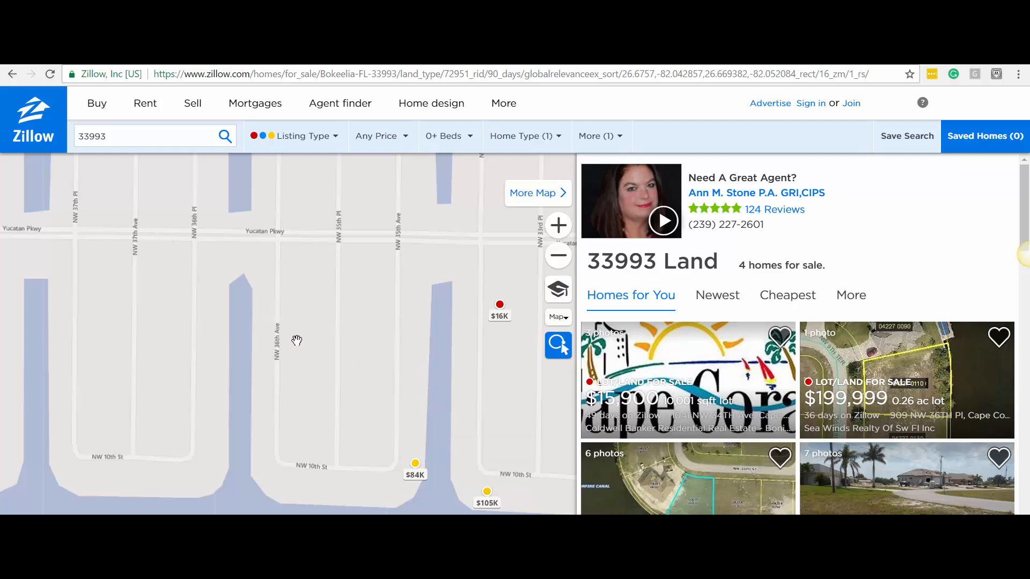
{"action": "scroll", "coordinate": [296, 340], "scroll_direction": "down", "scroll_amount": 1}
{"action": "left_click_drag", "start_coordinate": [312, 354], "coordinate": [342, 389]}
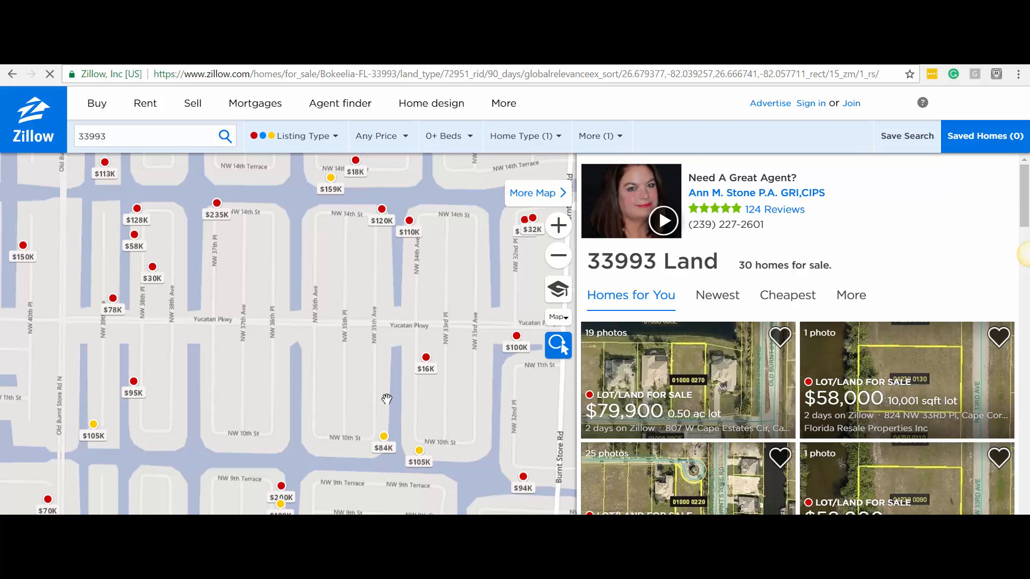
Review the sold inland lots between Gulfstream Pkwy and NW 14th Terrace, including the one near NW 15th Terrace.
{"action": "left_click_drag", "start_coordinate": [344, 226], "coordinate": [350, 390]}
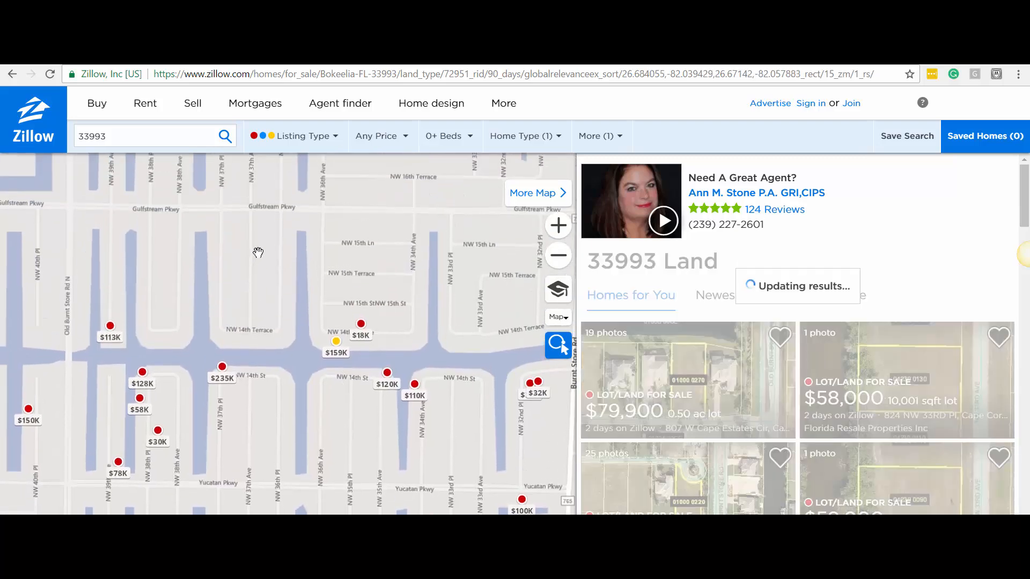
{"action": "left_click_drag", "start_coordinate": [258, 252], "coordinate": [264, 313]}
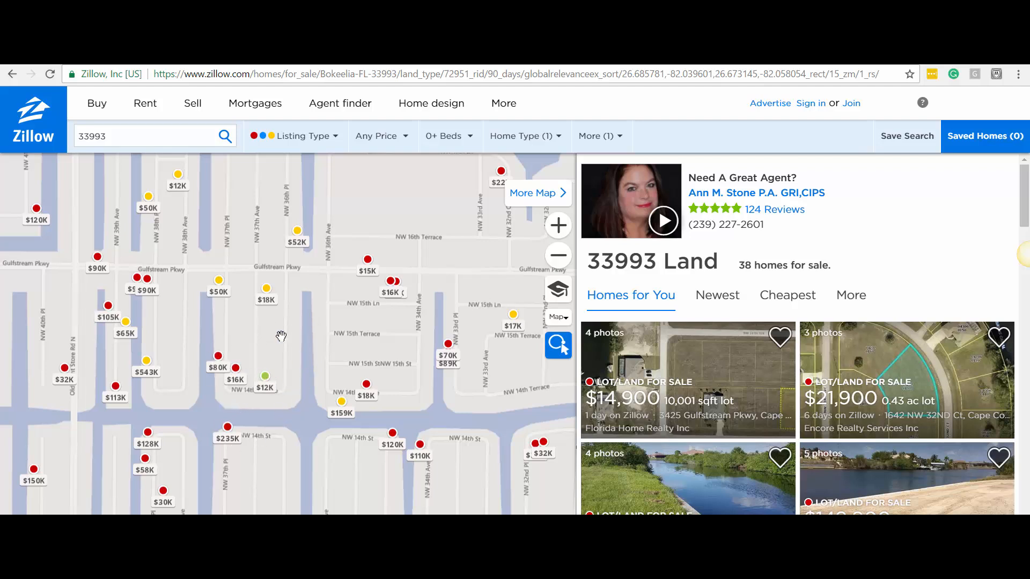
{"action": "left_click_drag", "start_coordinate": [304, 363], "coordinate": [291, 350]}
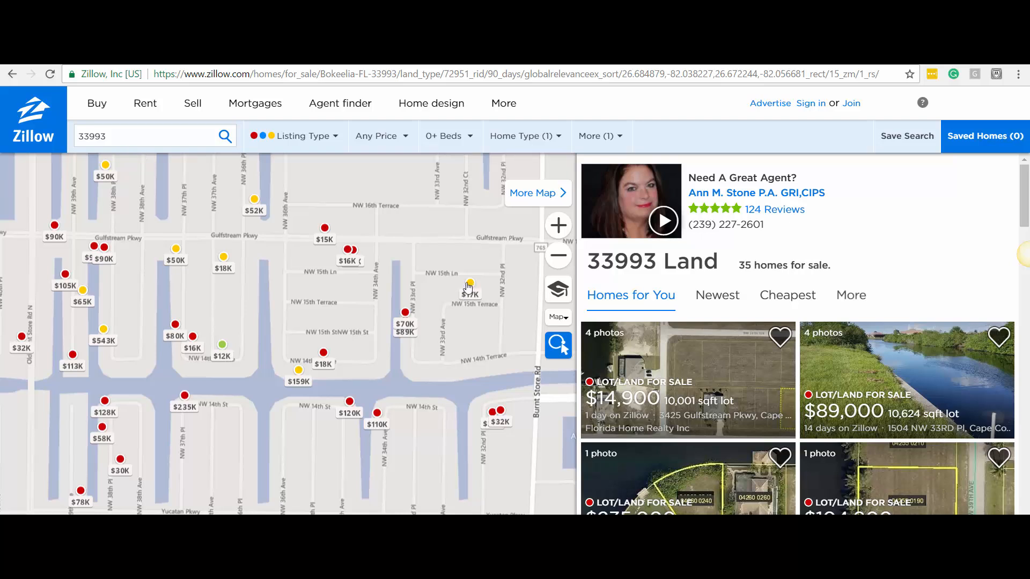
{"action": "mouse_move", "coordinate": [470, 284]}
{"action": "left_click_drag", "start_coordinate": [176, 476], "coordinate": [196, 432]}
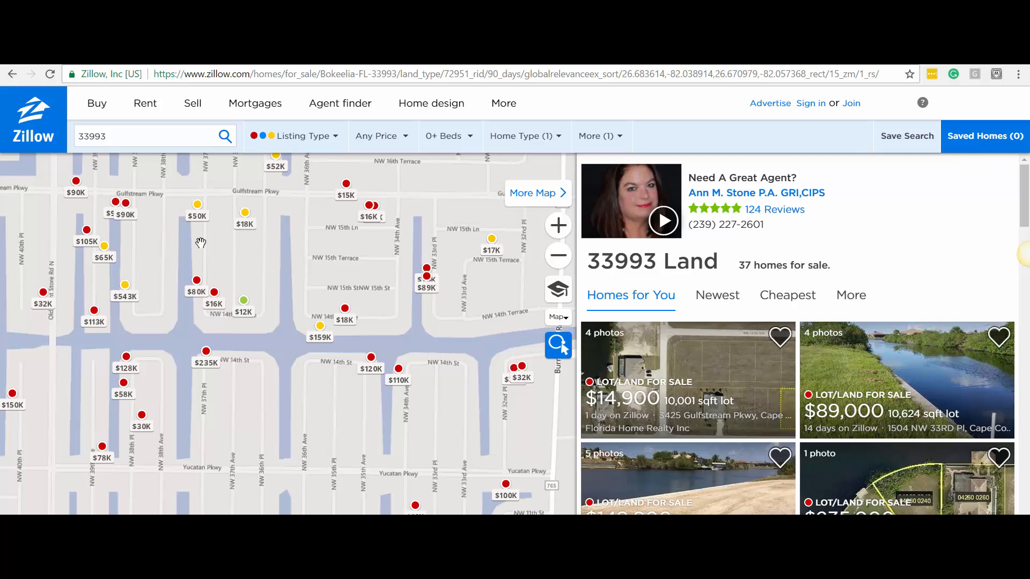
{"action": "left_click_drag", "start_coordinate": [331, 310], "coordinate": [287, 290]}
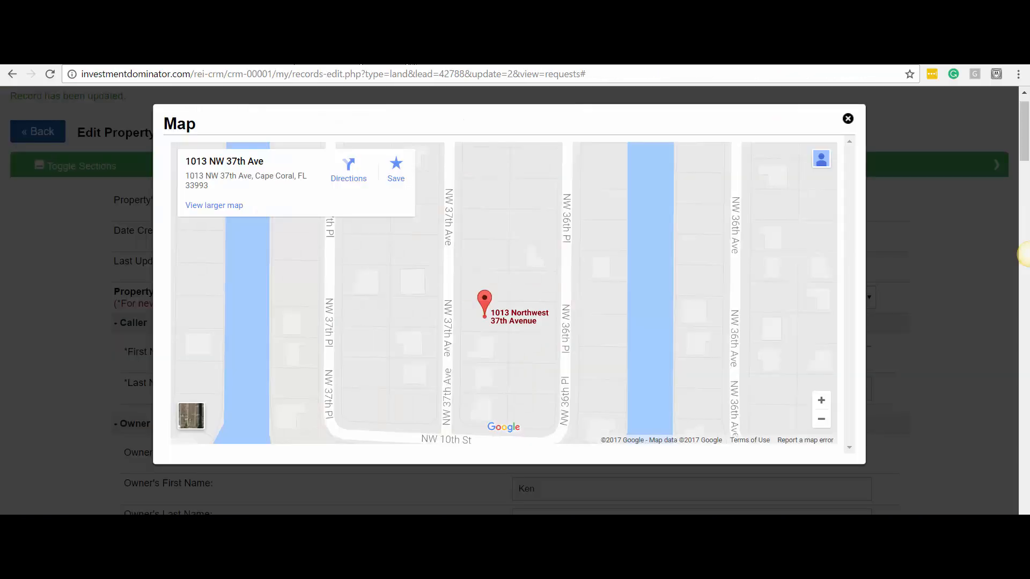
Close the property record's map and browse the LandWatch listings for 33993 land, sorted by price from low to high.
{"action": "left_click", "coordinate": [848, 119]}
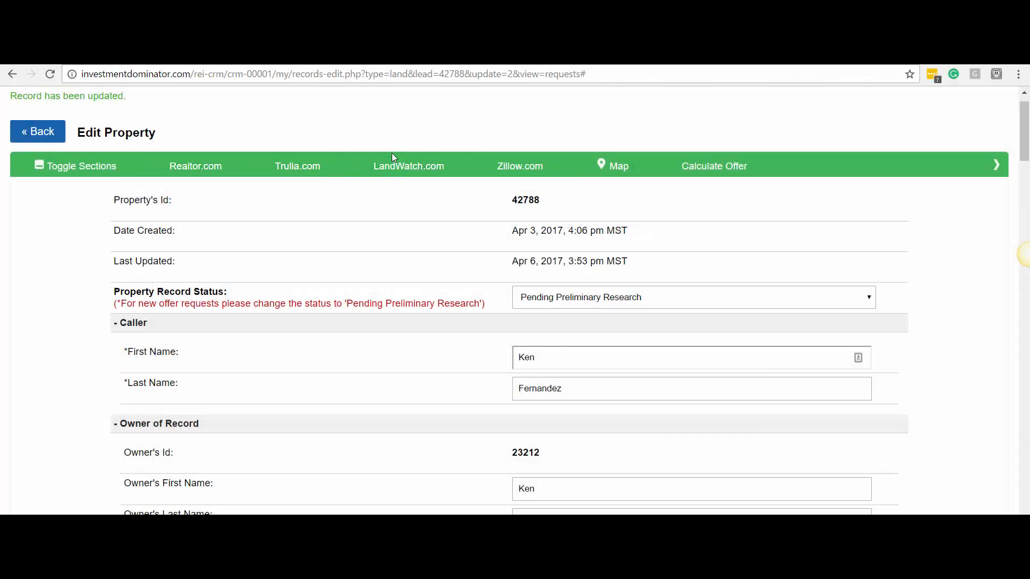
{"action": "left_click", "coordinate": [525, 170]}
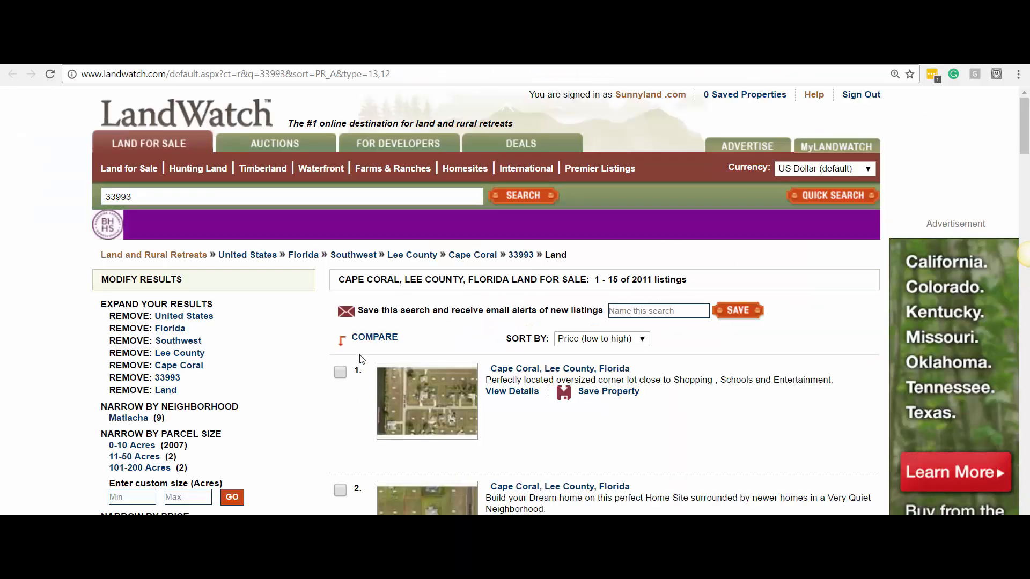
{"action": "scroll", "coordinate": [408, 292], "scroll_direction": "down", "scroll_amount": 3}
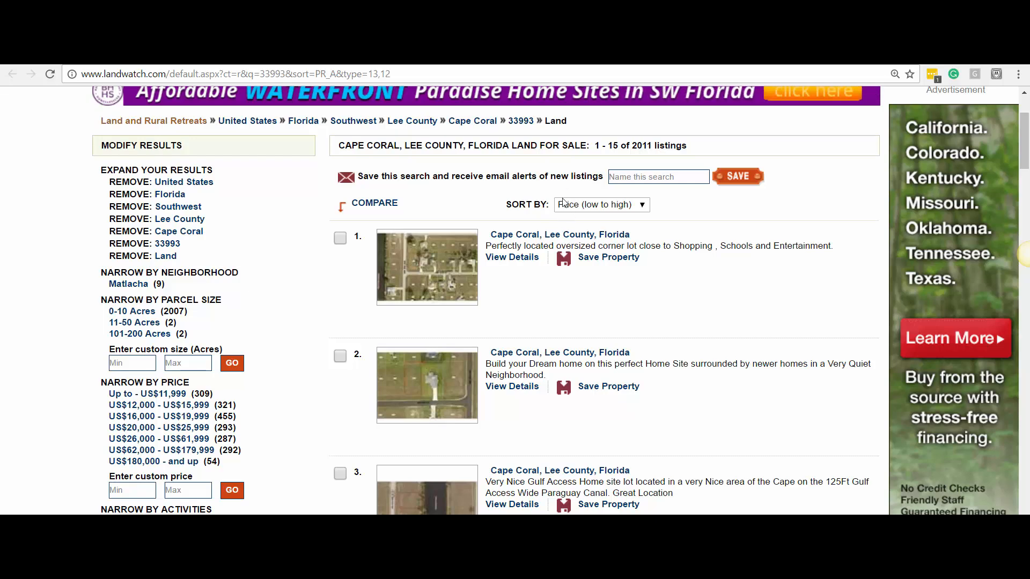
{"action": "scroll", "coordinate": [491, 219], "scroll_direction": "up", "scroll_amount": 3}
{"action": "scroll", "coordinate": [304, 116], "scroll_direction": "down", "scroll_amount": 4}
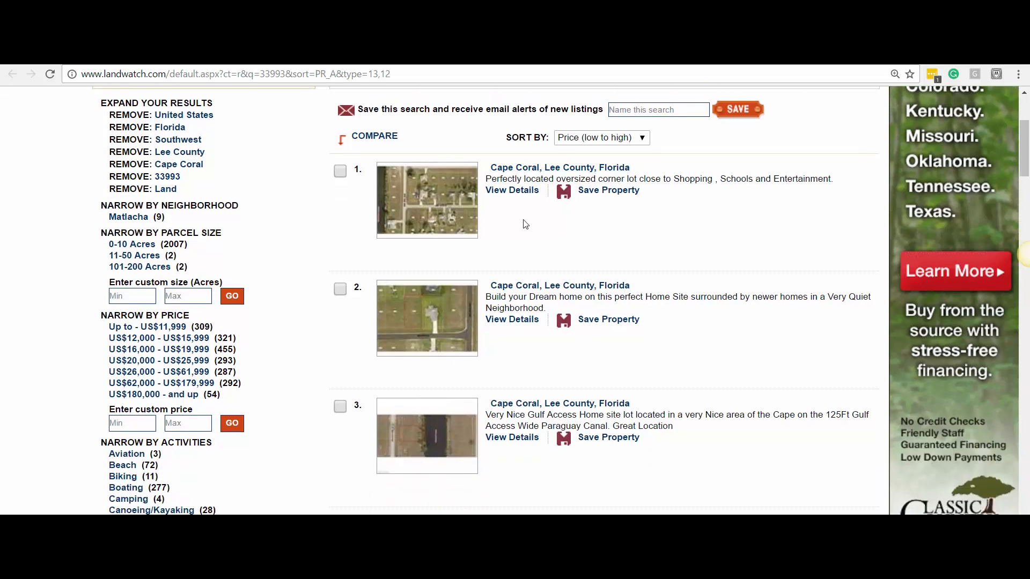
{"action": "scroll", "coordinate": [441, 194], "scroll_direction": "down", "scroll_amount": 1}
{"action": "scroll", "coordinate": [441, 194], "scroll_direction": "down", "scroll_amount": 1}
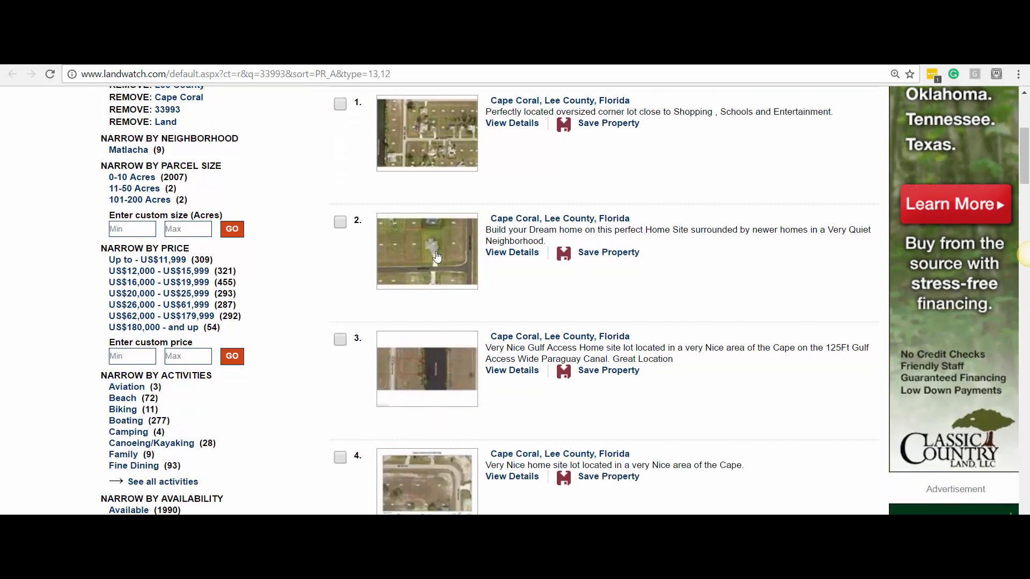
{"action": "scroll", "coordinate": [438, 257], "scroll_direction": "up", "scroll_amount": 3}
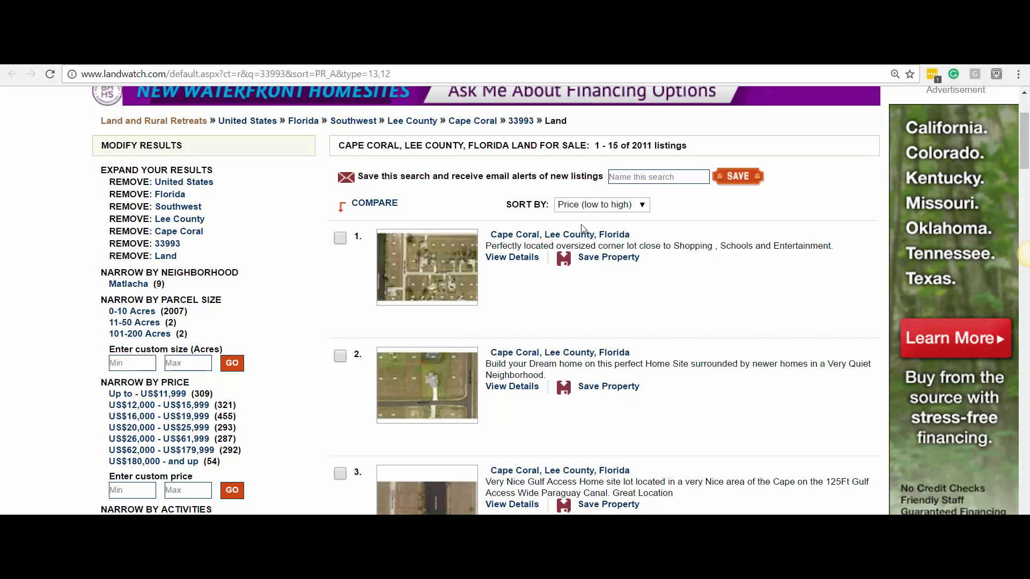
{"action": "scroll", "coordinate": [560, 248], "scroll_direction": "down", "scroll_amount": 17}
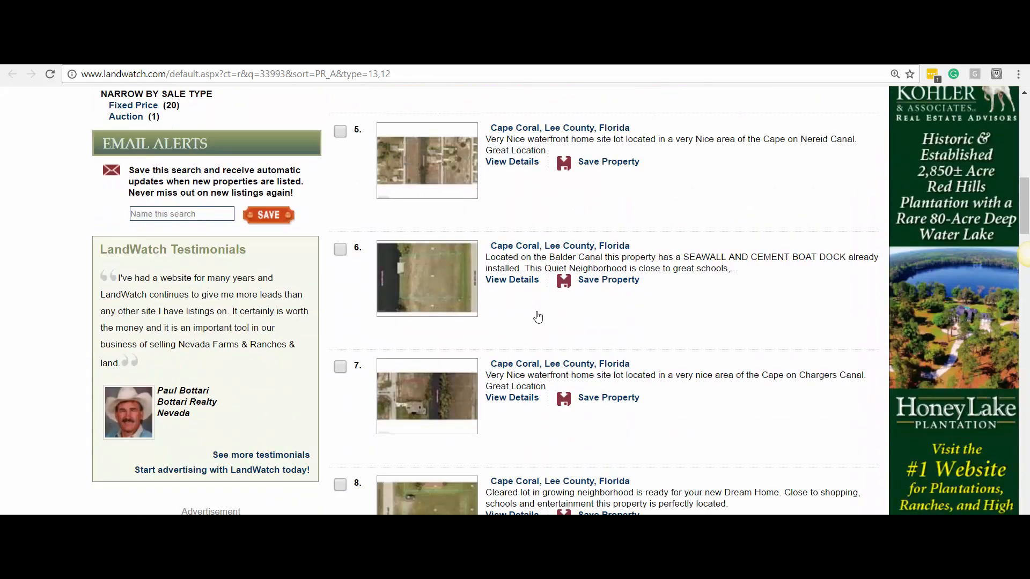
{"action": "scroll", "coordinate": [507, 383], "scroll_direction": "down", "scroll_amount": 16}
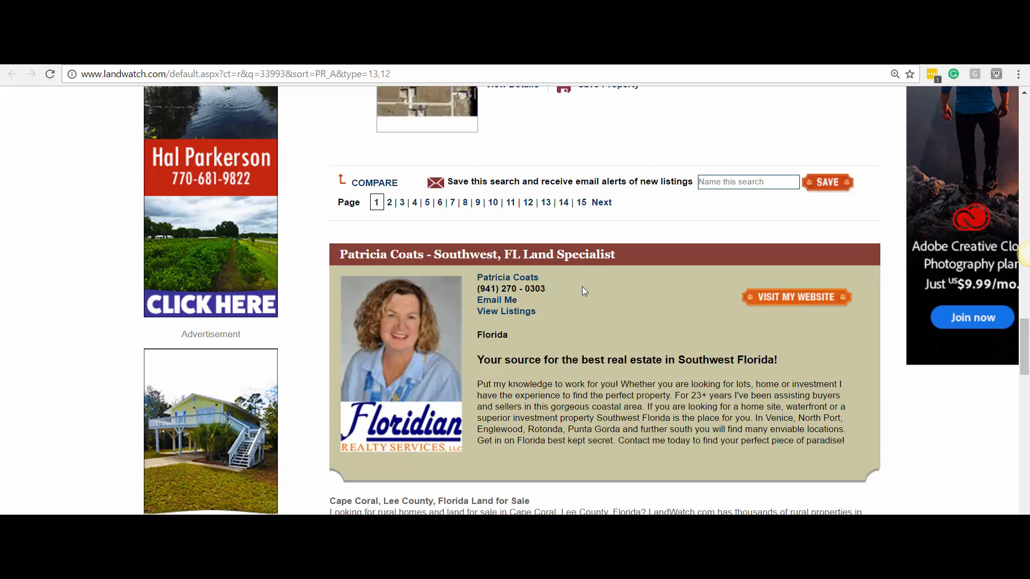
Look through the second and third result pages of the 33993 land listings for lots with stated prices.
{"action": "scroll", "coordinate": [395, 349], "scroll_direction": "up", "scroll_amount": 3}
{"action": "left_click", "coordinate": [389, 349]}
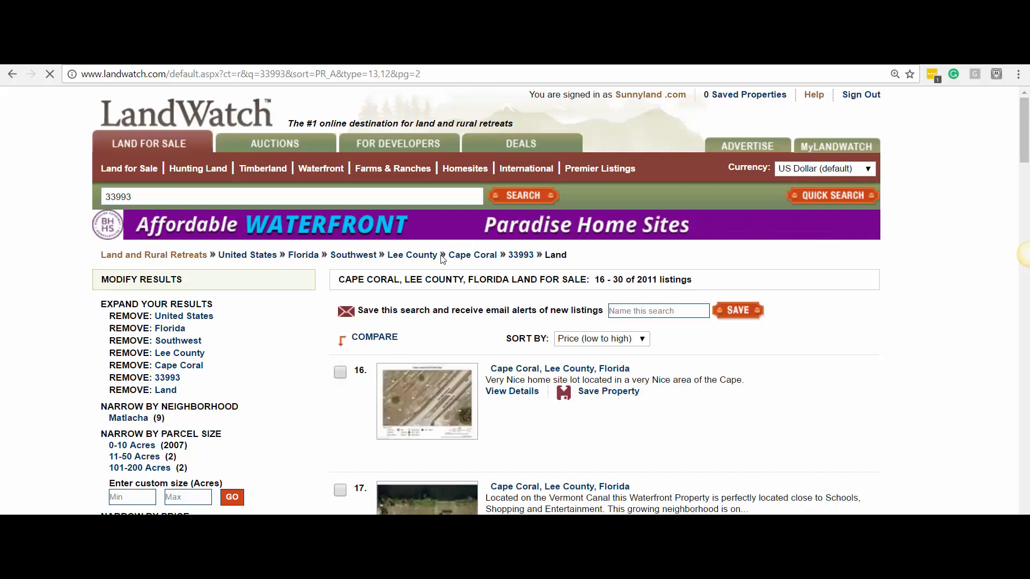
{"action": "scroll", "coordinate": [478, 297], "scroll_direction": "down", "scroll_amount": 1}
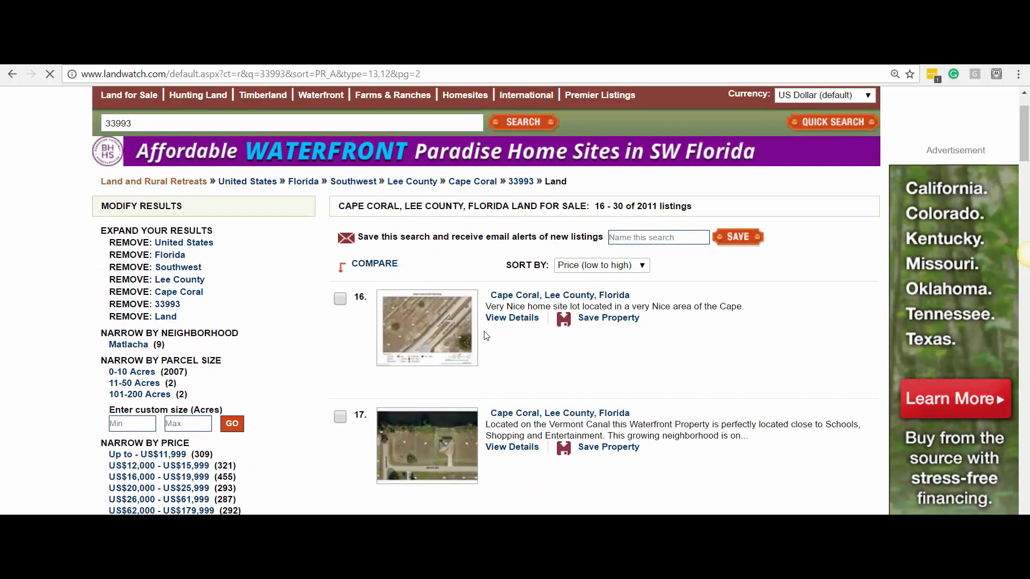
{"action": "scroll", "coordinate": [488, 337], "scroll_direction": "down", "scroll_amount": 2}
{"action": "scroll", "coordinate": [485, 343], "scroll_direction": "down", "scroll_amount": 12}
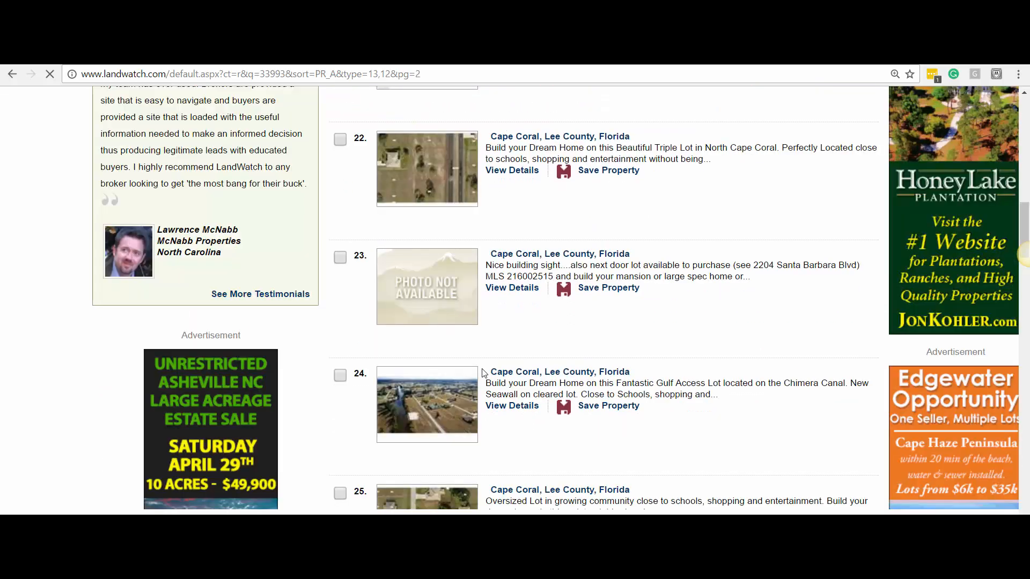
{"action": "scroll", "coordinate": [483, 376], "scroll_direction": "down", "scroll_amount": 7}
{"action": "scroll", "coordinate": [455, 441], "scroll_direction": "down", "scroll_amount": 6}
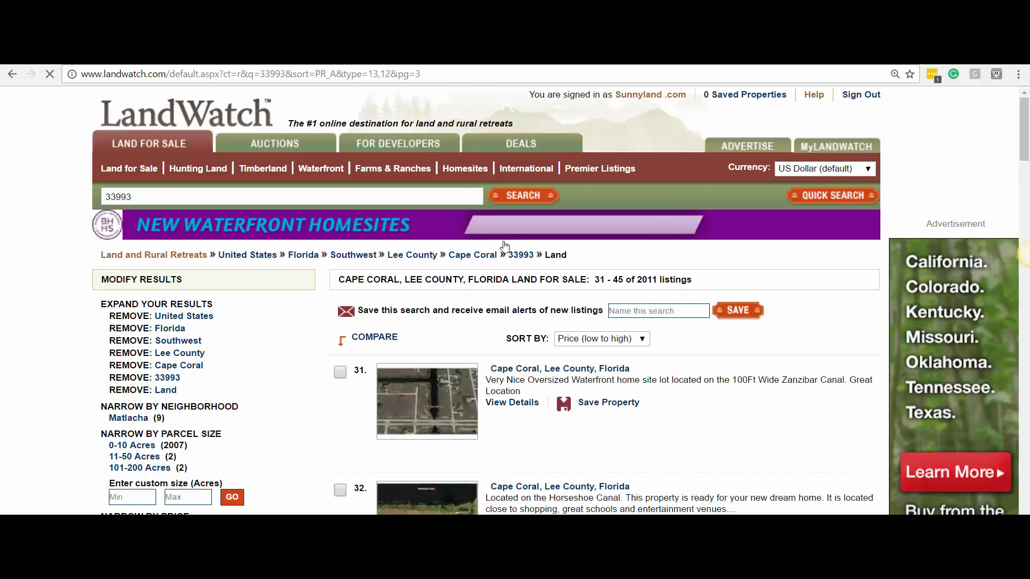
{"action": "scroll", "coordinate": [504, 253], "scroll_direction": "down", "scroll_amount": 3}
{"action": "scroll", "coordinate": [504, 264], "scroll_direction": "down", "scroll_amount": 4}
{"action": "scroll", "coordinate": [288, 296], "scroll_direction": "up", "scroll_amount": 7}
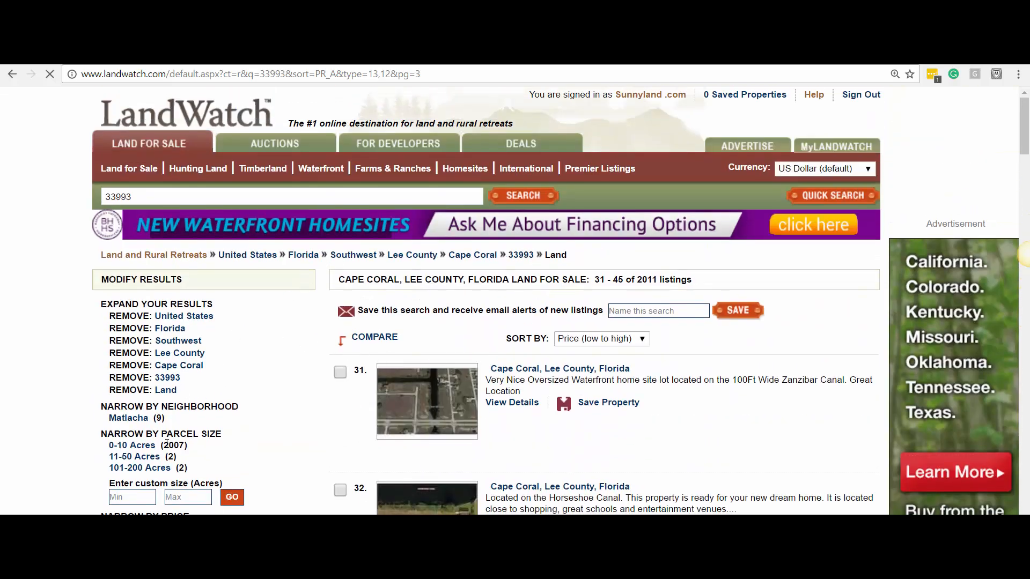
Narrow the 33993 land listings to the US$12,000 - US$15,999 price range.
{"action": "scroll", "coordinate": [255, 273], "scroll_direction": "down", "scroll_amount": 2}
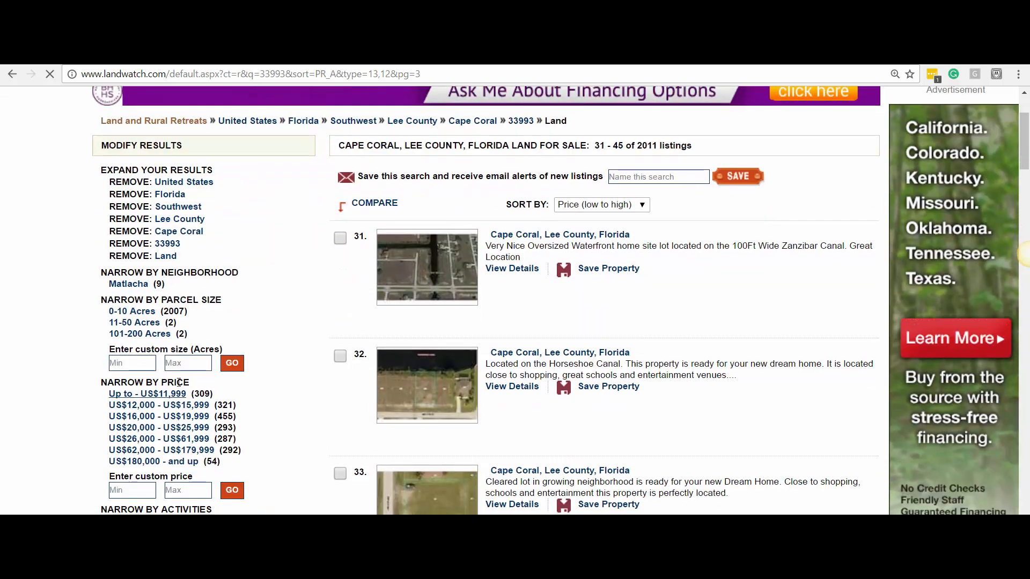
{"action": "scroll", "coordinate": [138, 365], "scroll_direction": "down", "scroll_amount": 1}
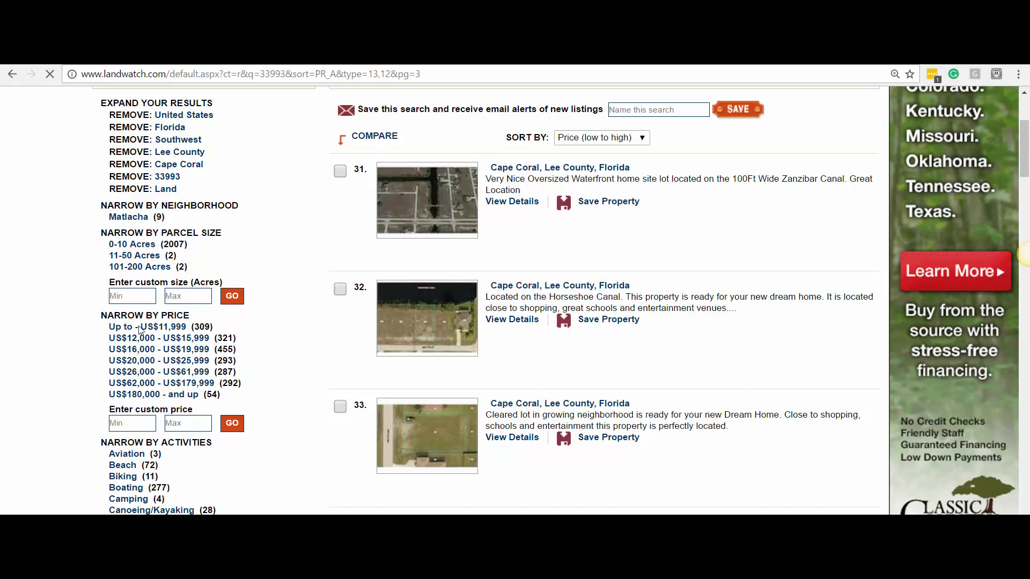
{"action": "left_click_drag", "start_coordinate": [194, 325], "coordinate": [97, 330]}
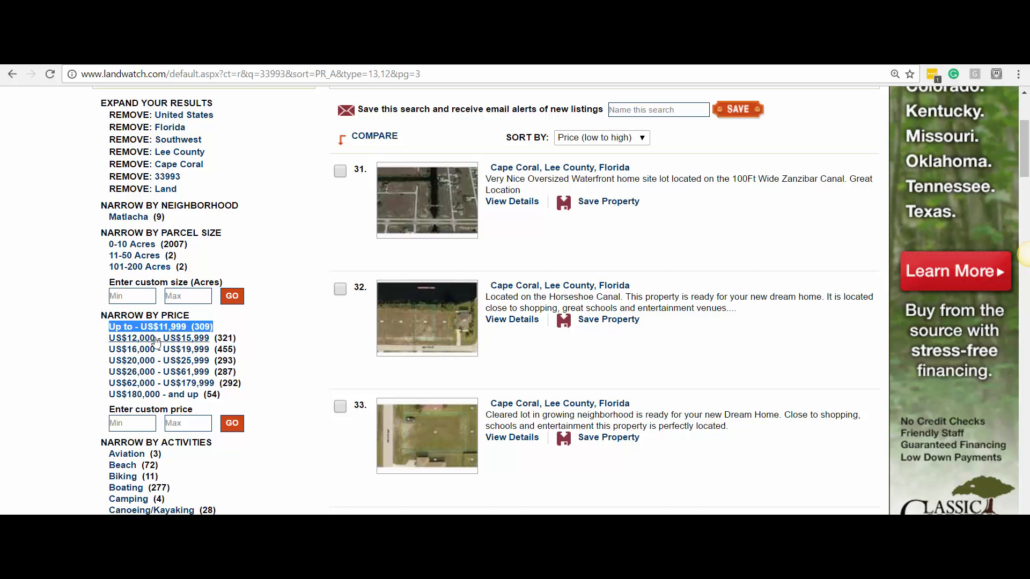
{"action": "left_click_drag", "start_coordinate": [239, 339], "coordinate": [135, 344]}
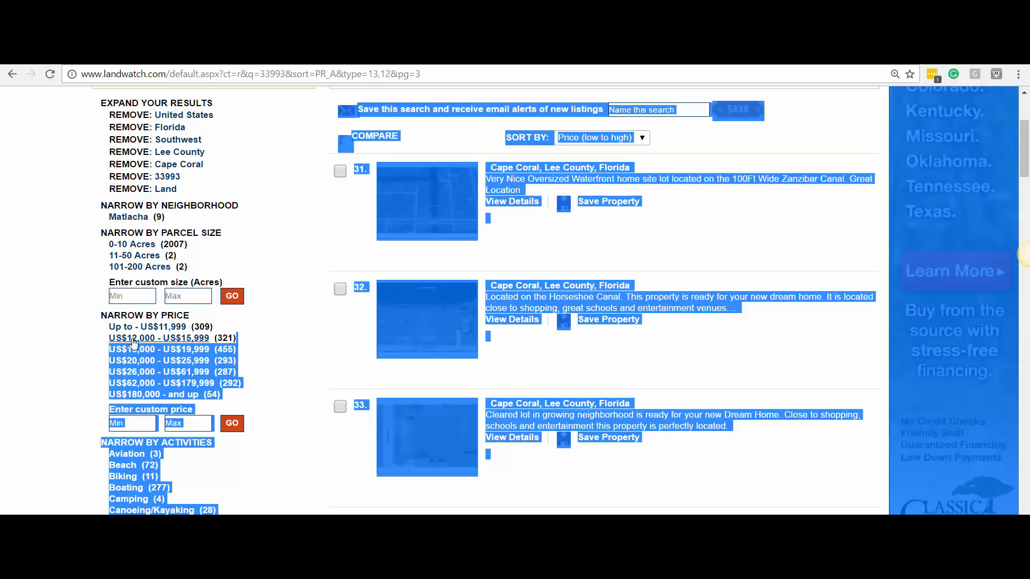
{"action": "left_click_drag", "start_coordinate": [273, 345], "coordinate": [178, 339]}
{"action": "left_click", "coordinate": [178, 339]}
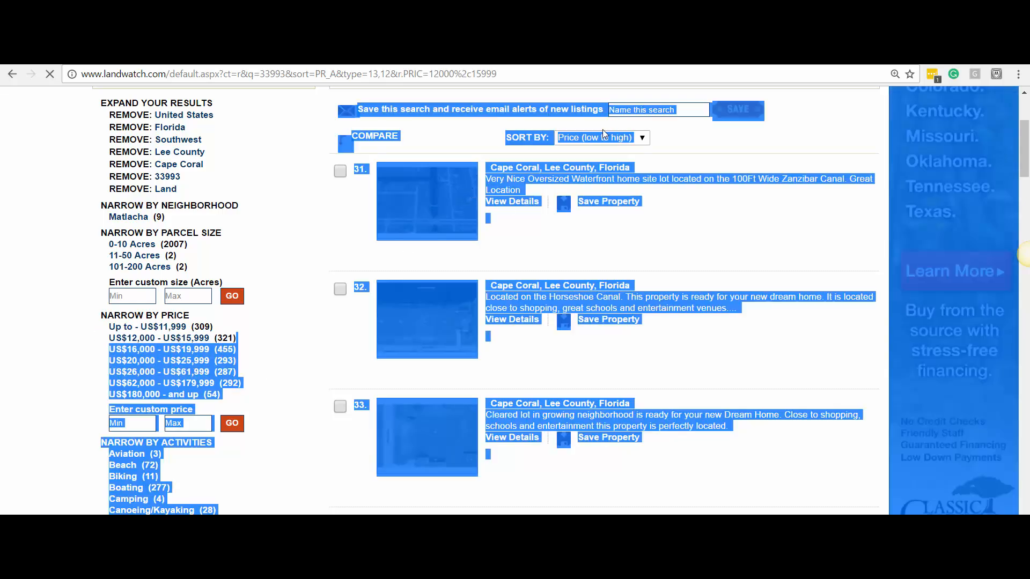
Compare acreage, asking prices and descriptions of the first lots in the US$12,000 - US$15,999 range, including the corner lot under contract.
{"action": "scroll", "coordinate": [545, 249], "scroll_direction": "down", "scroll_amount": 1}
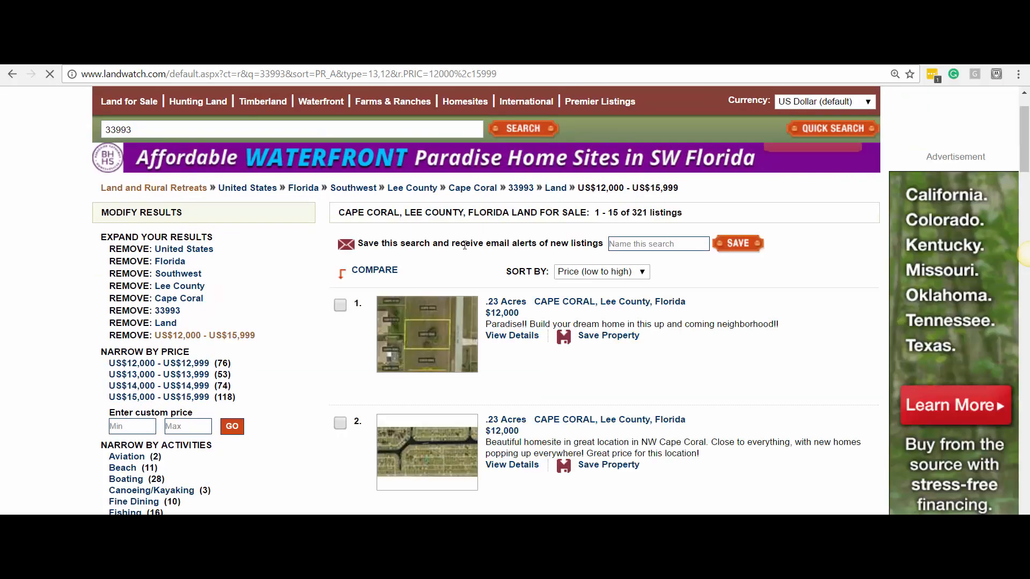
{"action": "scroll", "coordinate": [509, 193], "scroll_direction": "down", "scroll_amount": 3}
{"action": "scroll", "coordinate": [420, 198], "scroll_direction": "up", "scroll_amount": 1}
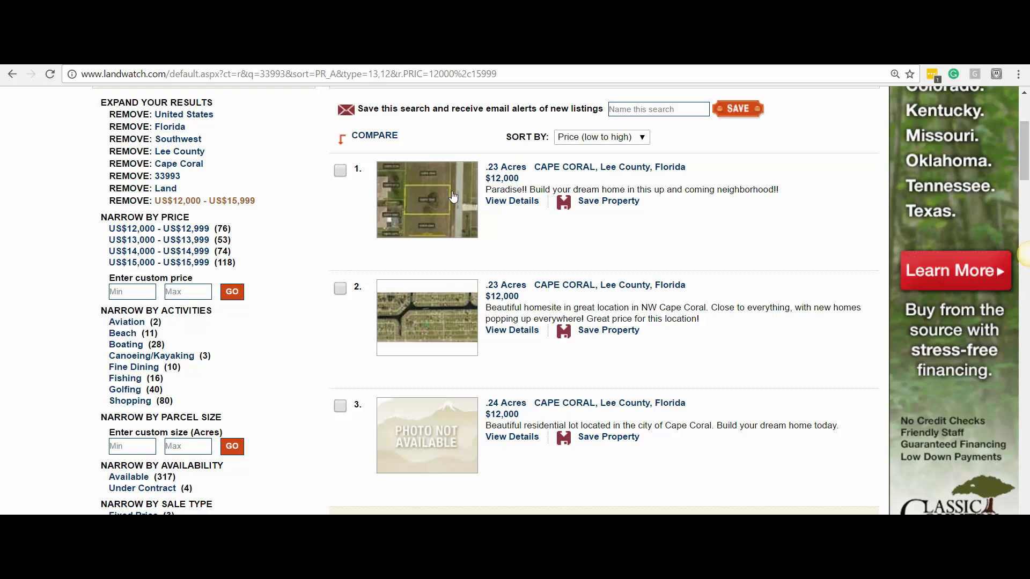
{"action": "scroll", "coordinate": [397, 215], "scroll_direction": "down", "scroll_amount": 4}
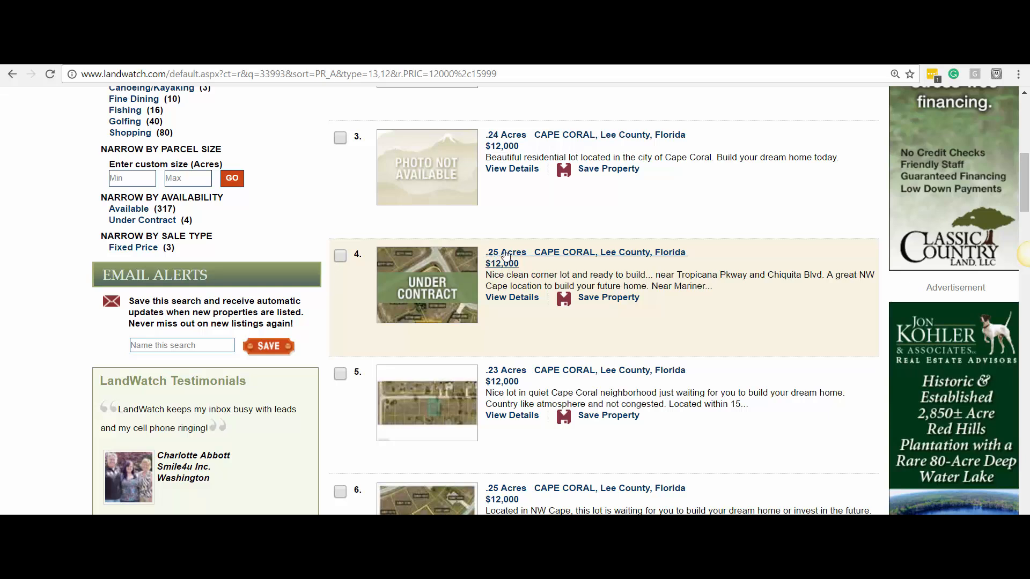
{"action": "scroll", "coordinate": [426, 312], "scroll_direction": "down", "scroll_amount": 1}
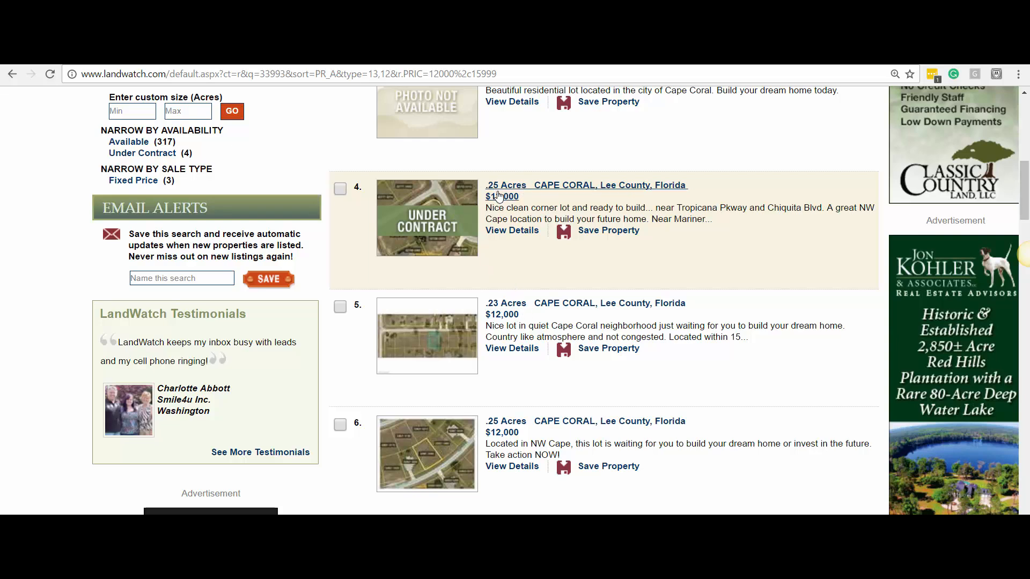
{"action": "scroll", "coordinate": [480, 298], "scroll_direction": "down", "scroll_amount": 3}
{"action": "scroll", "coordinate": [490, 219], "scroll_direction": "down", "scroll_amount": 1}
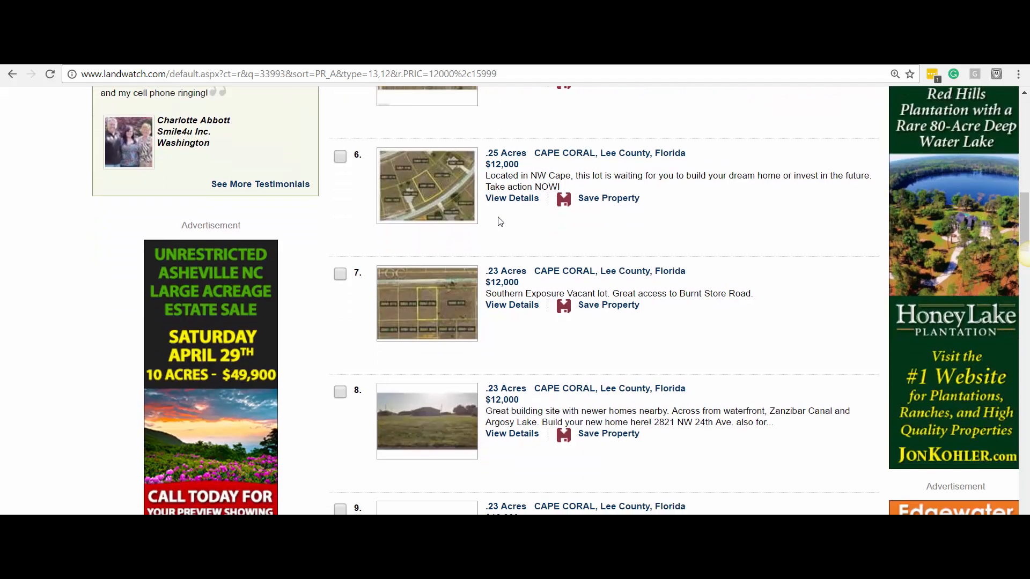
{"action": "scroll", "coordinate": [500, 222], "scroll_direction": "down", "scroll_amount": 2}
Review the complete first page of the price-filtered listings, down to the fifteenth lot and back to the beginning.
{"action": "scroll", "coordinate": [492, 215], "scroll_direction": "up", "scroll_amount": 9}
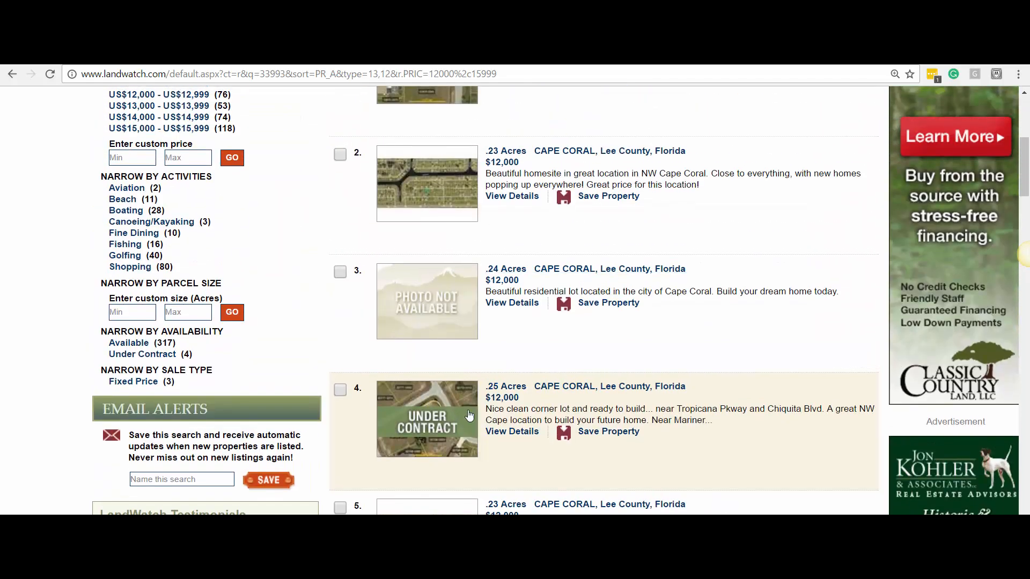
{"action": "scroll", "coordinate": [468, 416], "scroll_direction": "up", "scroll_amount": 5}
{"action": "scroll", "coordinate": [449, 231], "scroll_direction": "down", "scroll_amount": 11}
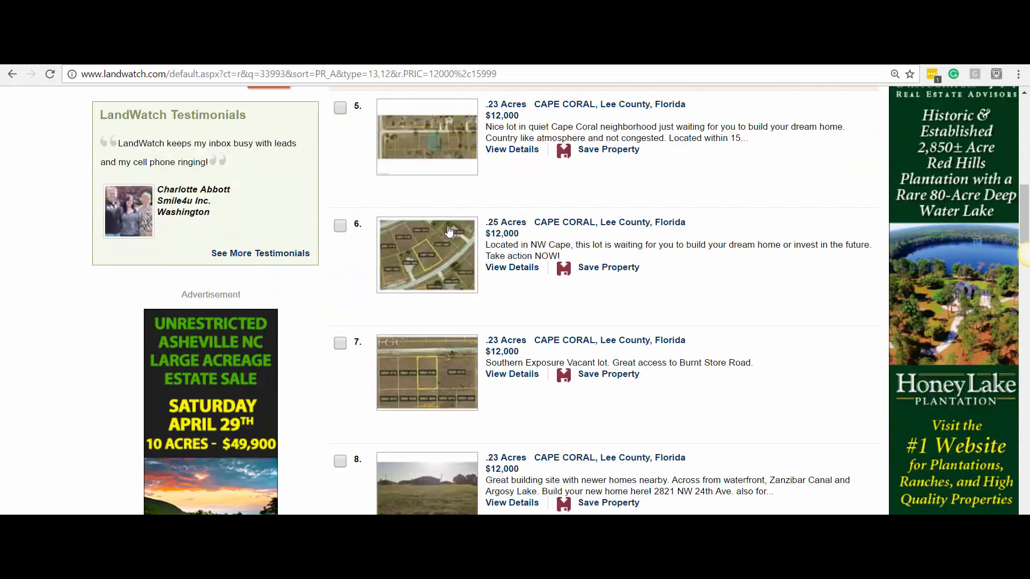
{"action": "scroll", "coordinate": [449, 231], "scroll_direction": "down", "scroll_amount": 5}
{"action": "scroll", "coordinate": [419, 304], "scroll_direction": "down", "scroll_amount": 5}
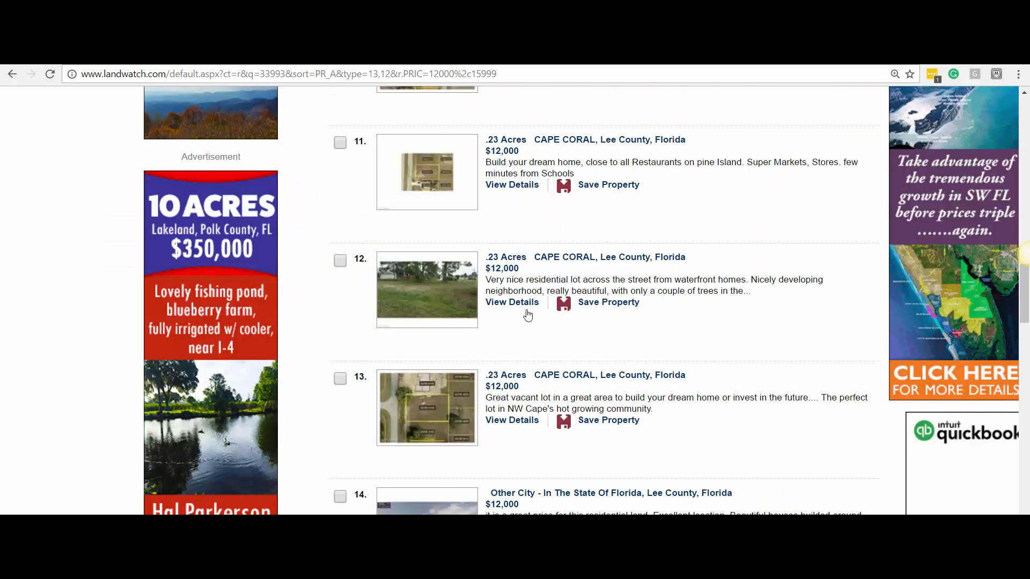
{"action": "scroll", "coordinate": [450, 284], "scroll_direction": "down", "scroll_amount": 5}
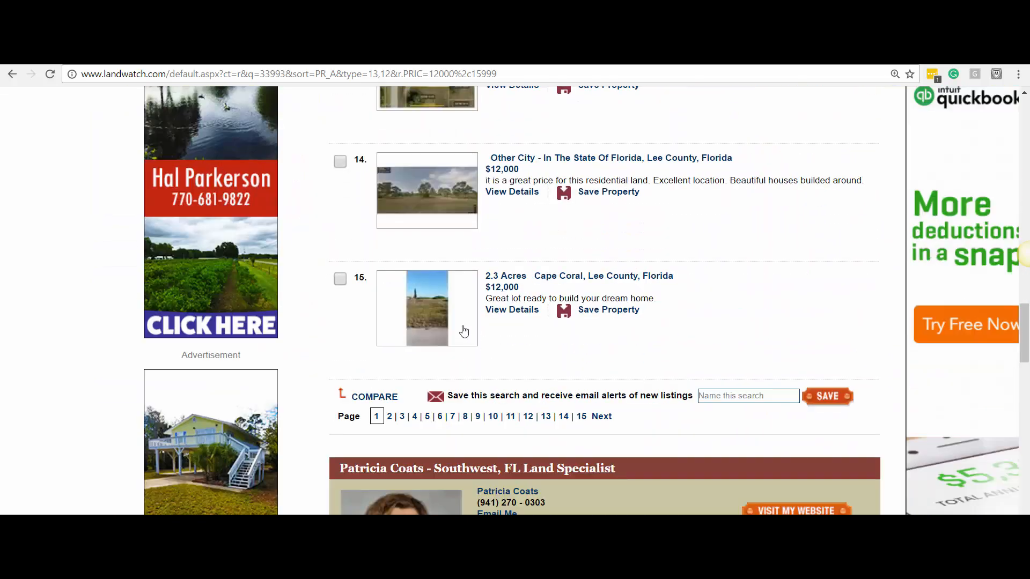
{"action": "scroll", "coordinate": [464, 331], "scroll_direction": "up", "scroll_amount": 20}
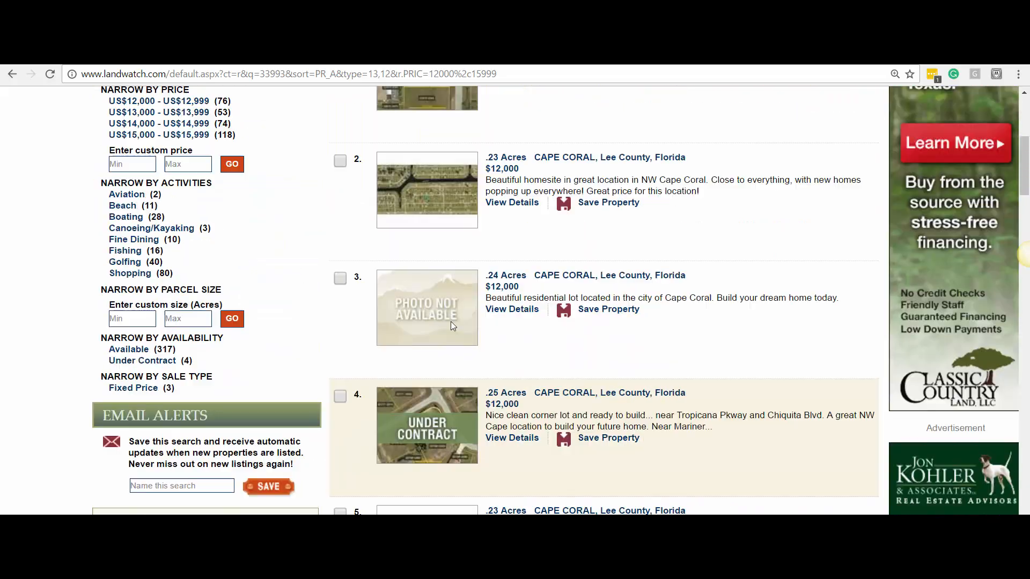
{"action": "scroll", "coordinate": [451, 322], "scroll_direction": "up", "scroll_amount": 6}
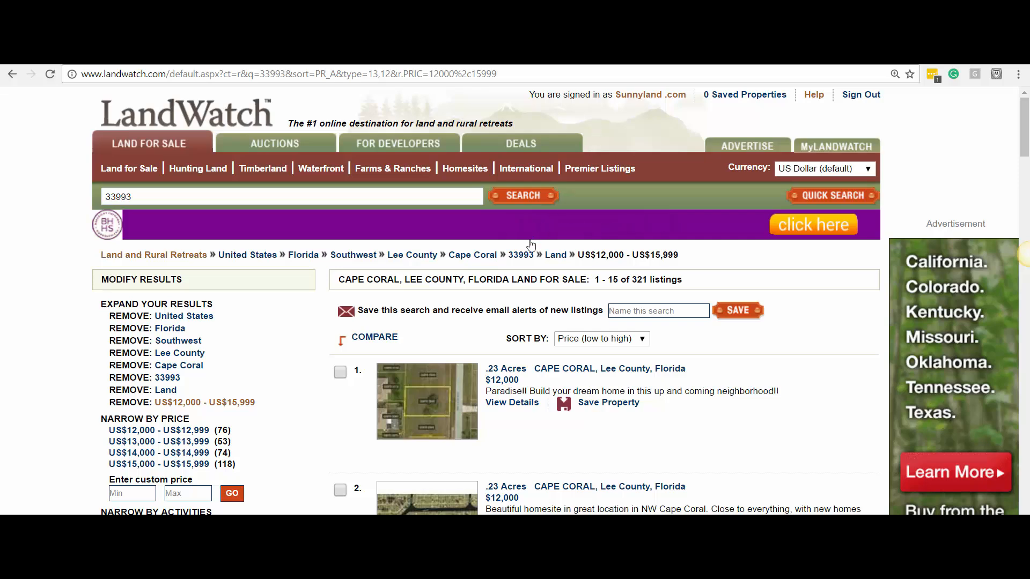
Recheck the acreage and asking prices of the first four filtered lots in Cape Coral.
{"action": "scroll", "coordinate": [531, 245], "scroll_direction": "down", "scroll_amount": 3}
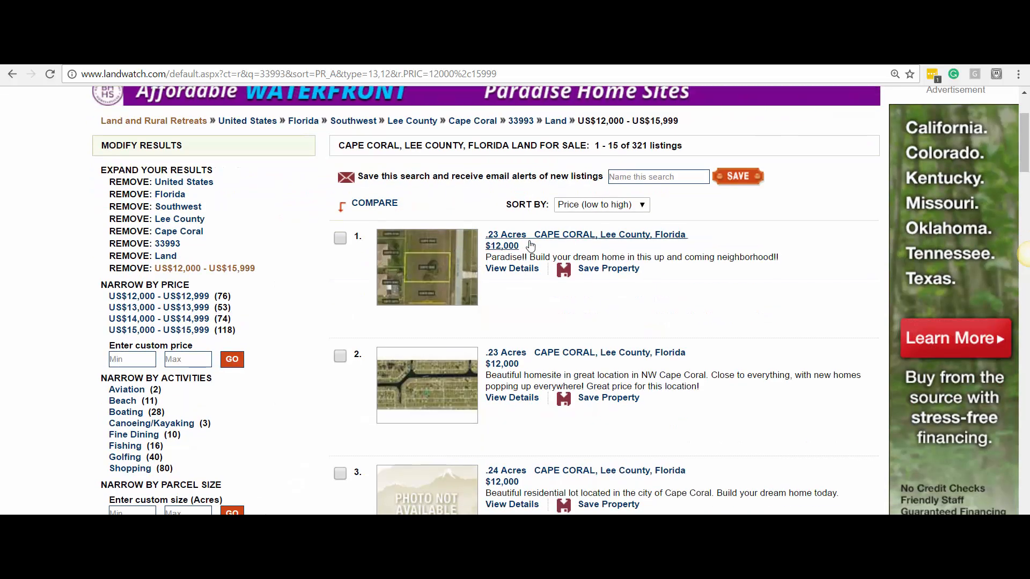
{"action": "scroll", "coordinate": [523, 241], "scroll_direction": "down", "scroll_amount": 4}
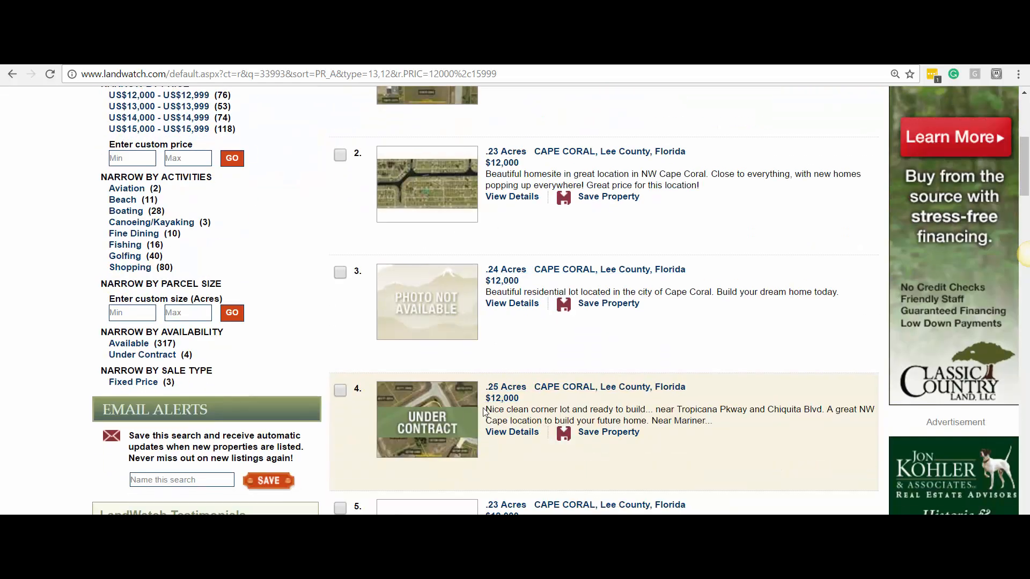
{"action": "scroll", "coordinate": [536, 214], "scroll_direction": "up", "scroll_amount": 5}
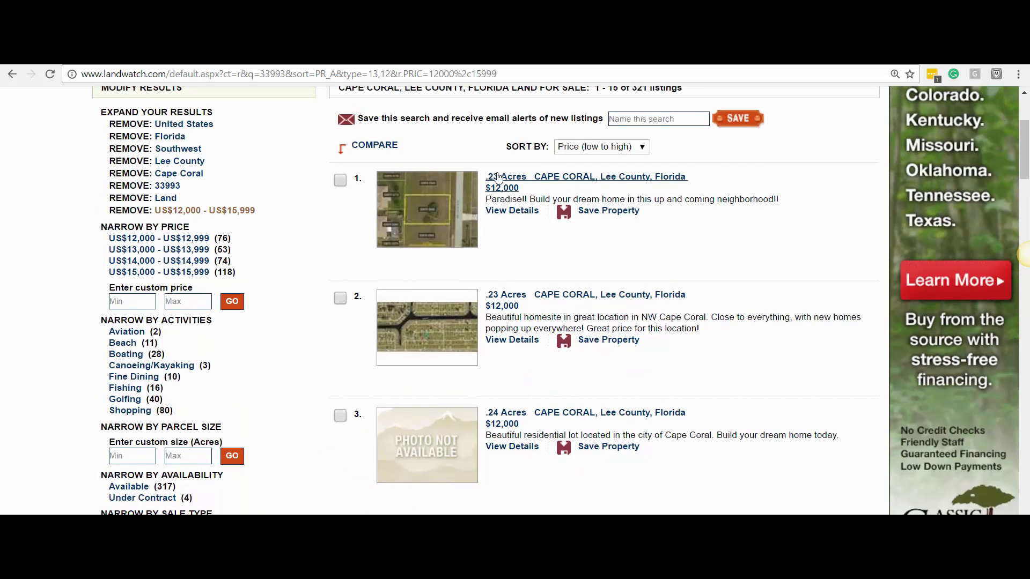
{"action": "scroll", "coordinate": [517, 306], "scroll_direction": "down", "scroll_amount": 1}
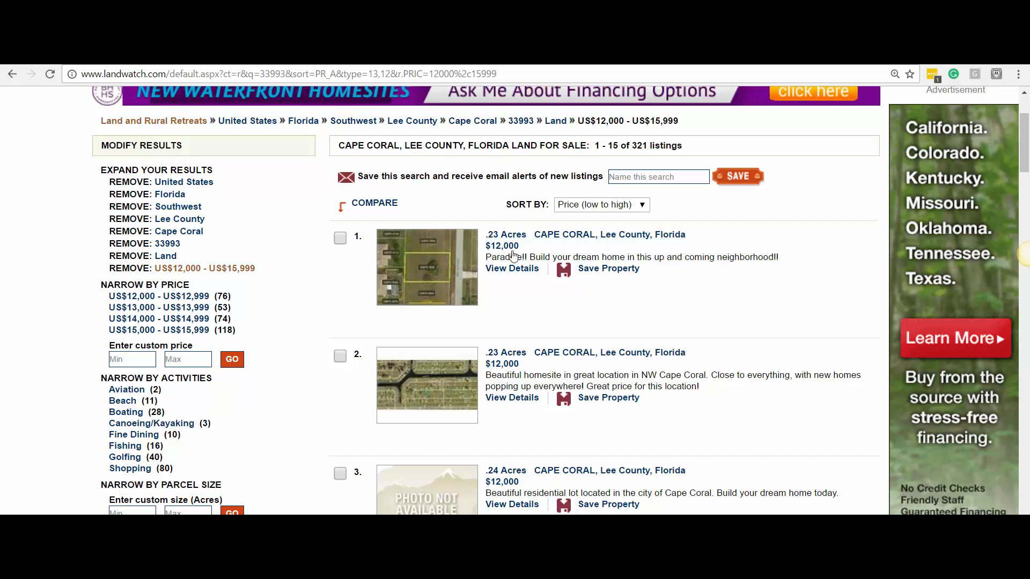
{"action": "scroll", "coordinate": [514, 255], "scroll_direction": "down", "scroll_amount": 2}
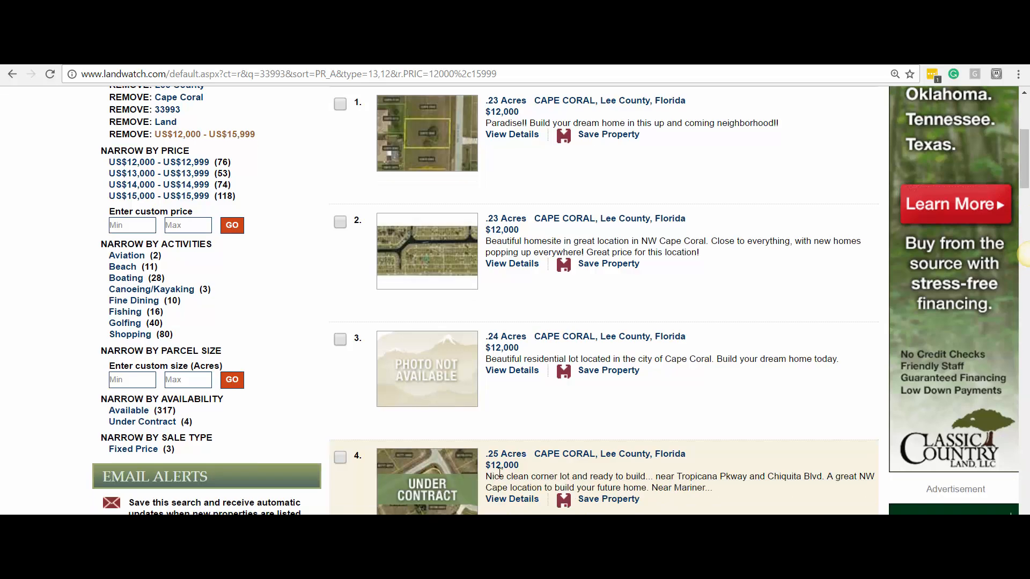
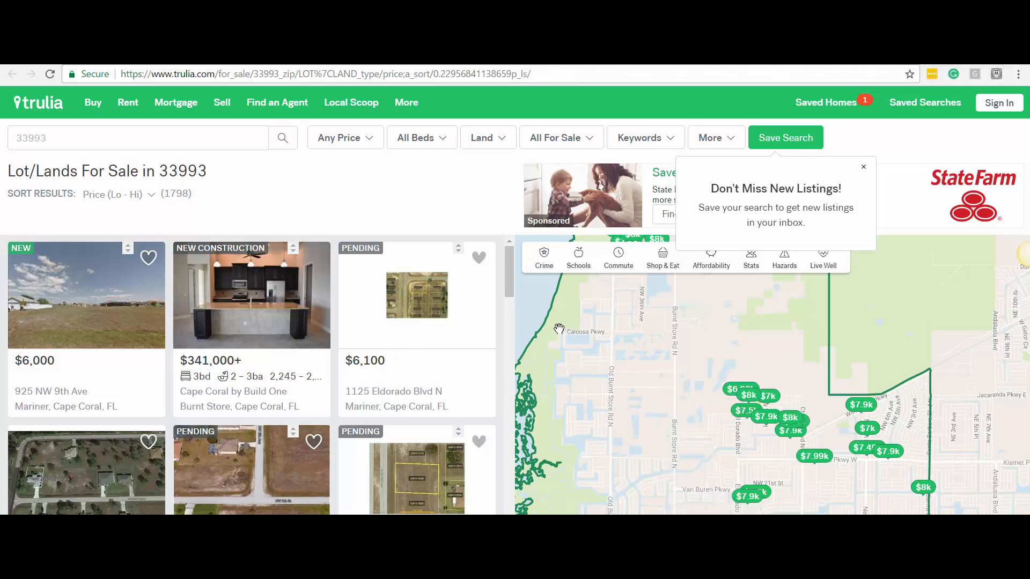
Switch to Trulia's 33993 land results, dismiss the sign-in prompt and examine lot prices around El Dorado Blvd and Embers Pkwy.
{"action": "scroll", "coordinate": [623, 346], "scroll_direction": "down", "scroll_amount": 1}
{"action": "scroll", "coordinate": [623, 355], "scroll_direction": "up", "scroll_amount": 1}
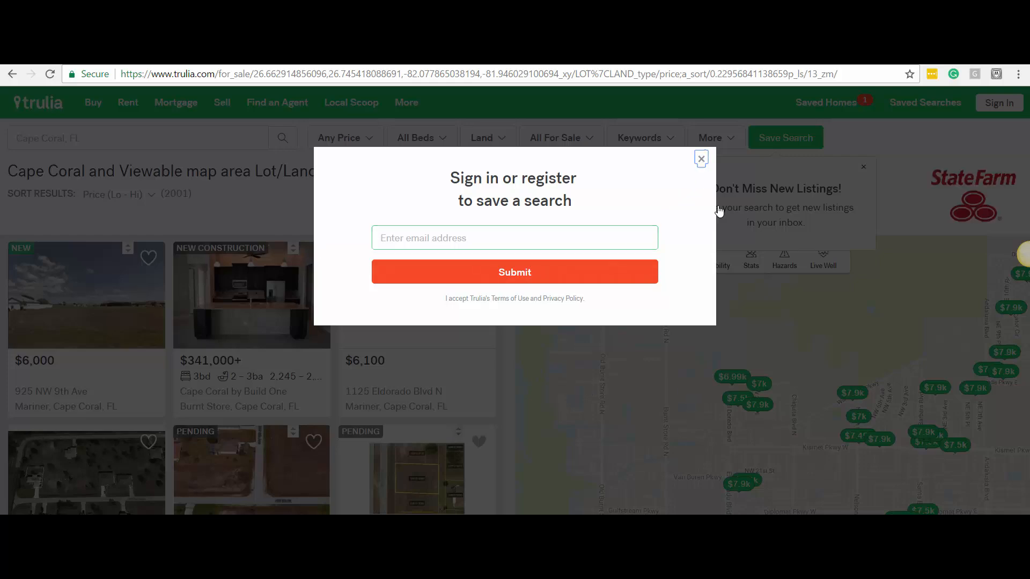
{"action": "left_click", "coordinate": [701, 159]}
{"action": "left_click_drag", "start_coordinate": [696, 394], "coordinate": [665, 314]}
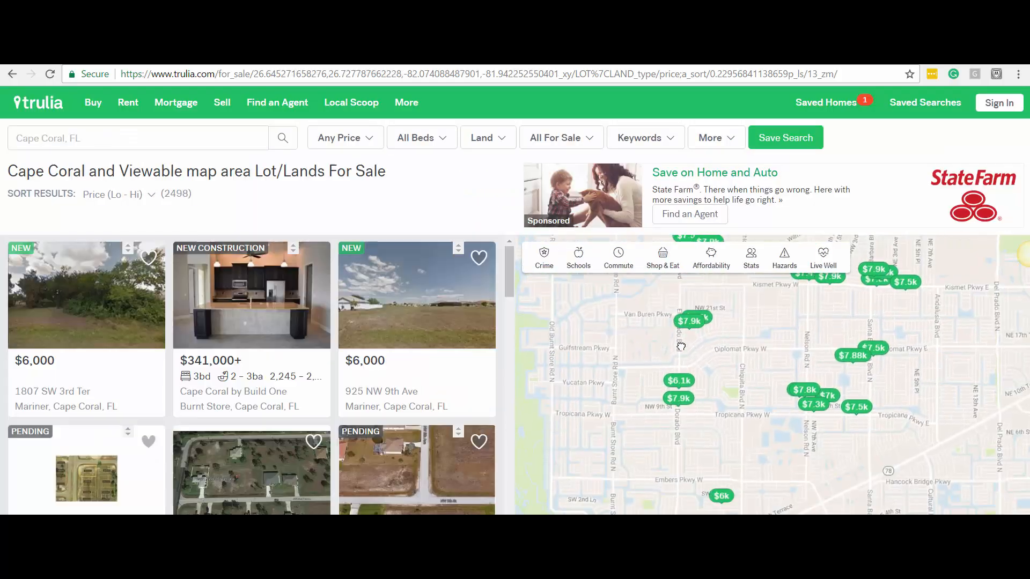
{"action": "left_click_drag", "start_coordinate": [682, 426], "coordinate": [678, 372]}
{"action": "scroll", "coordinate": [668, 377], "scroll_direction": "up", "scroll_amount": 1}
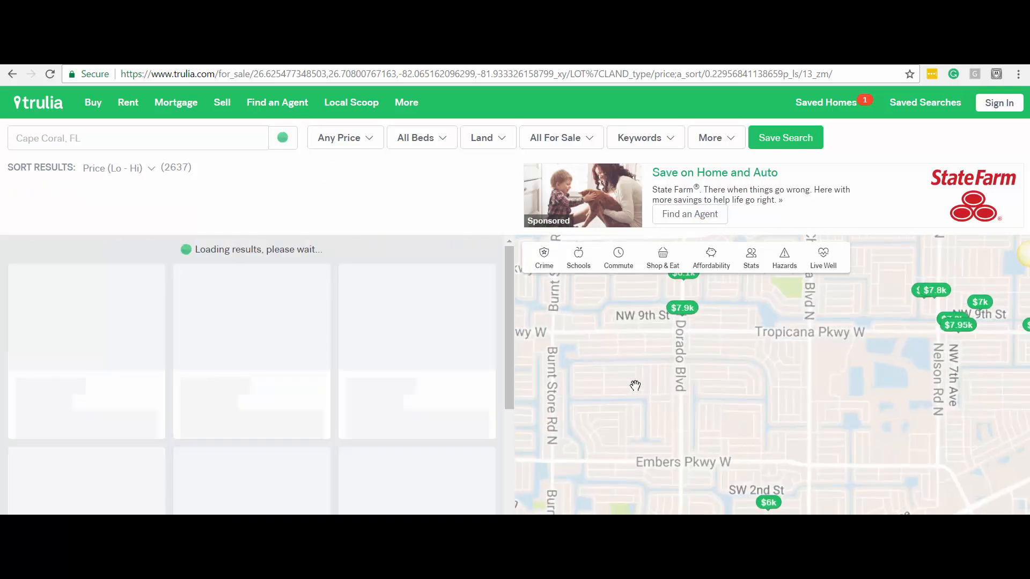
Check asking prices of the lots for sale around Yucatan Pkwy and NW 10th St, west of Burnt Store Rd, on Trulia's map.
{"action": "left_click_drag", "start_coordinate": [612, 383], "coordinate": [816, 382]}
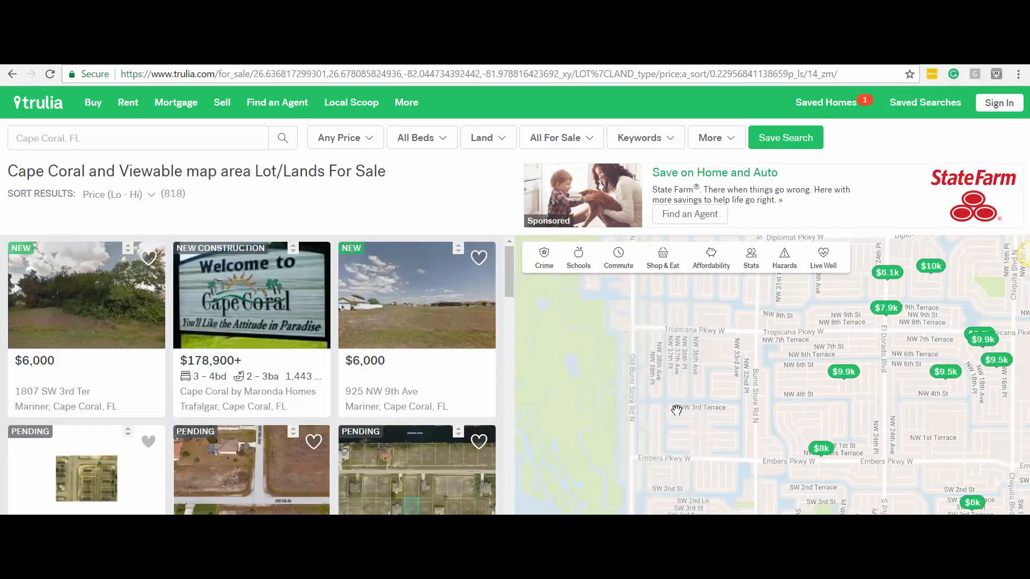
{"action": "left_click_drag", "start_coordinate": [713, 381], "coordinate": [714, 482]}
{"action": "scroll", "coordinate": [701, 405], "scroll_direction": "up", "scroll_amount": 1}
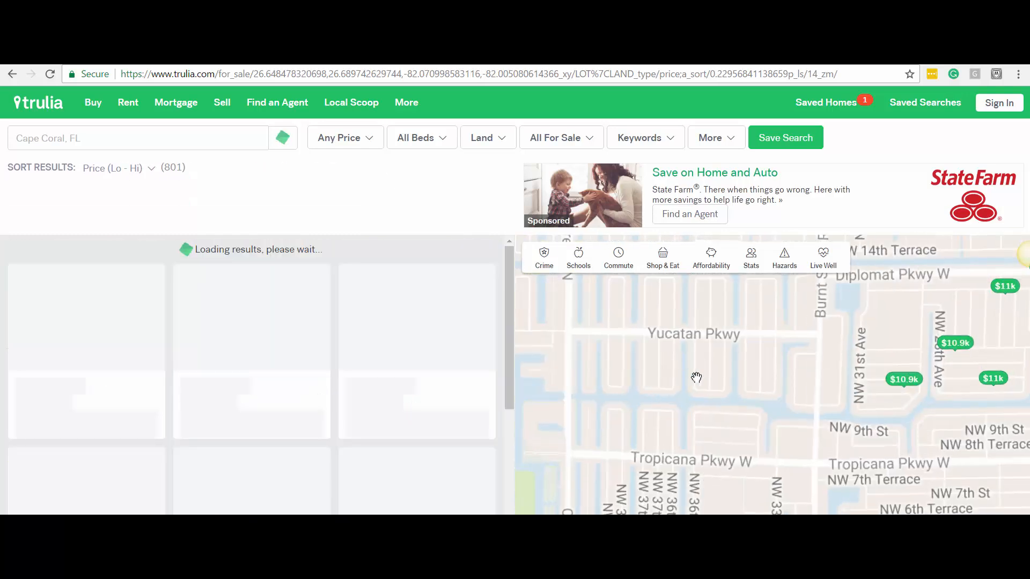
{"action": "scroll", "coordinate": [733, 364], "scroll_direction": "up", "scroll_amount": 1}
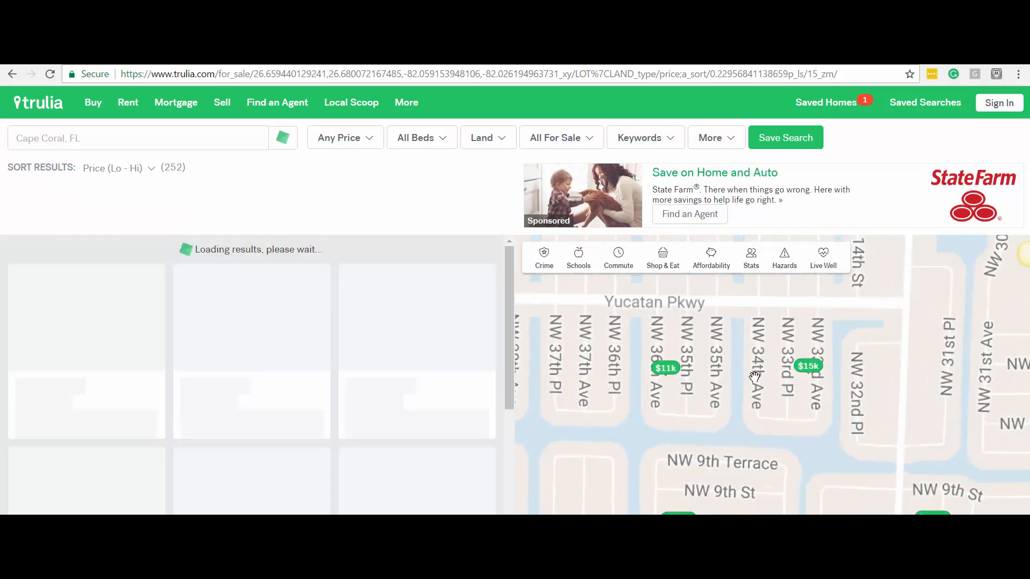
{"action": "left_click_drag", "start_coordinate": [755, 376], "coordinate": [783, 385]}
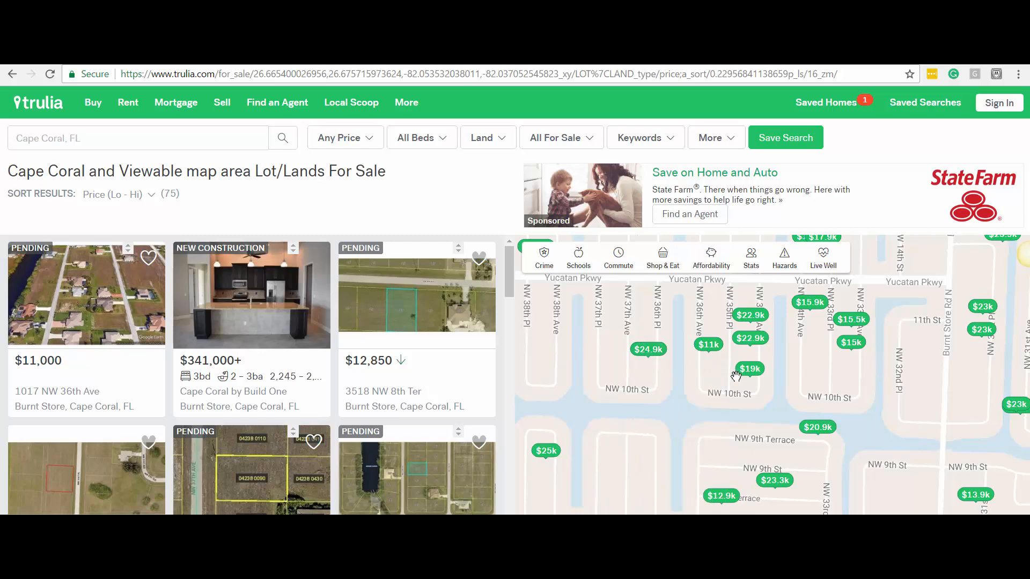
{"action": "scroll", "coordinate": [757, 322], "scroll_direction": "down", "scroll_amount": 1}
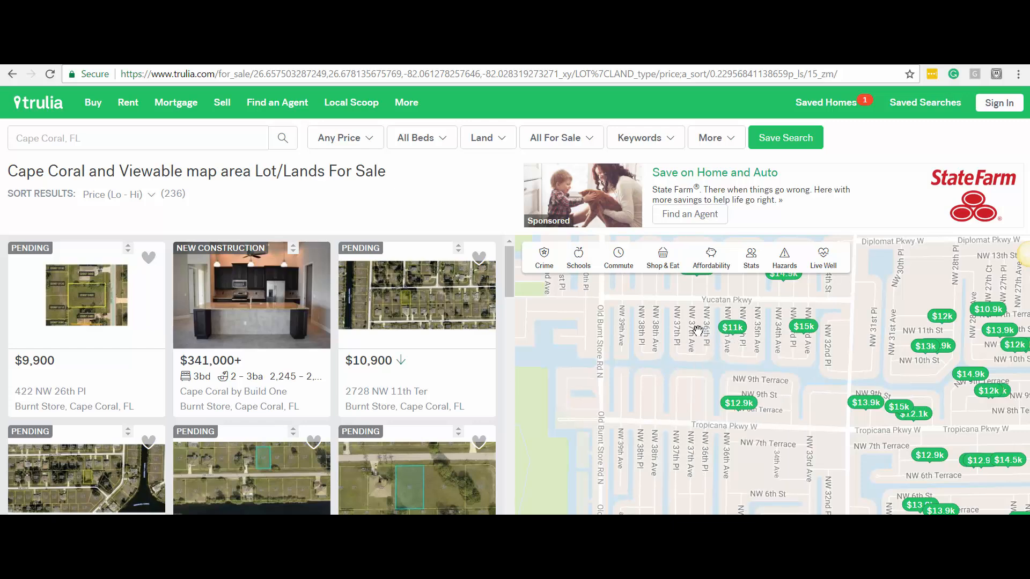
Check asking prices of the lots for sale around Yucatan Pkwy near NW 33rd and 34th Ave on the map.
{"action": "mouse_move", "coordinate": [736, 329]}
{"action": "mouse_move", "coordinate": [804, 332]}
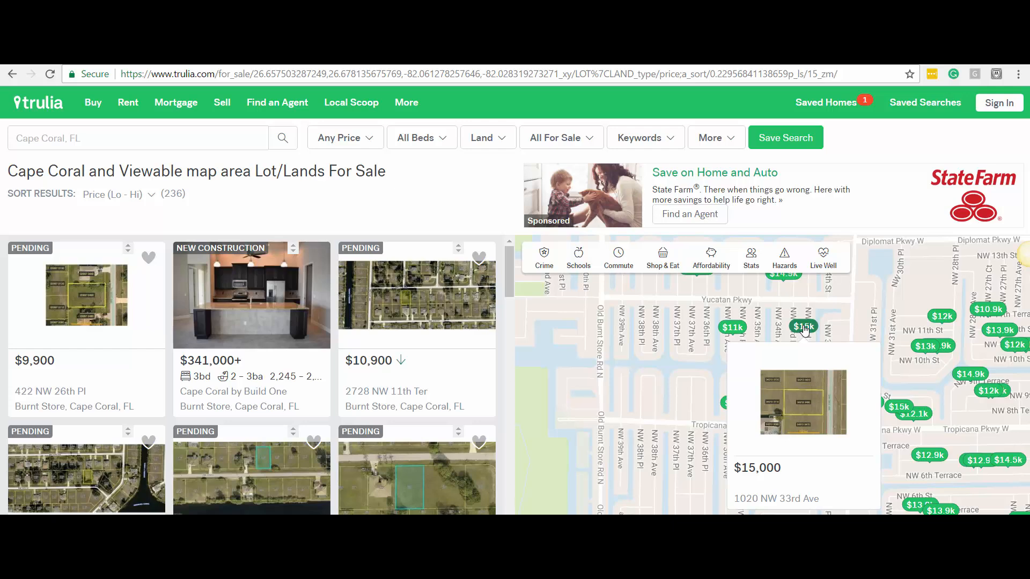
{"action": "mouse_move", "coordinate": [740, 415]}
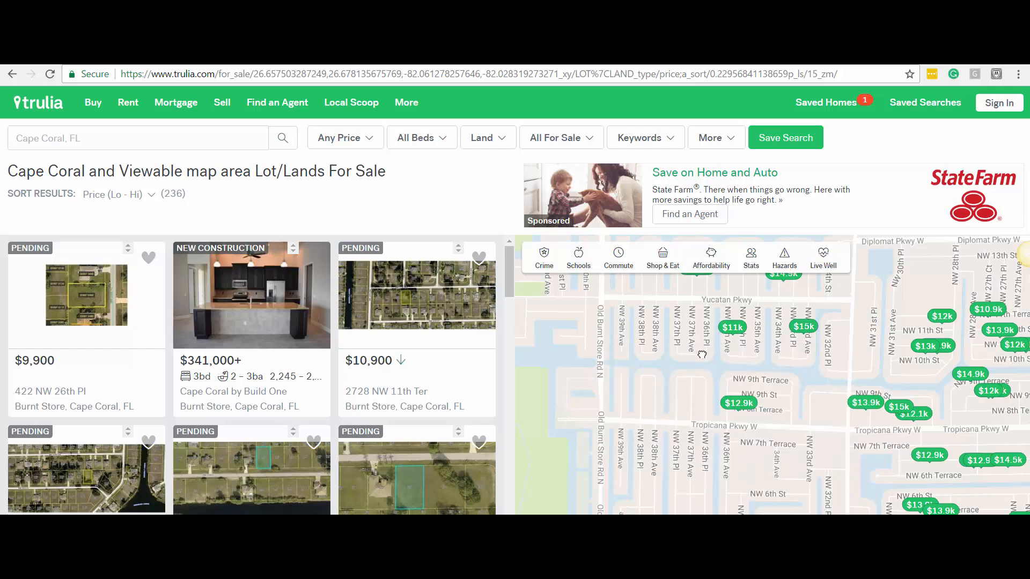
{"action": "left_click_drag", "start_coordinate": [702, 354], "coordinate": [699, 394]}
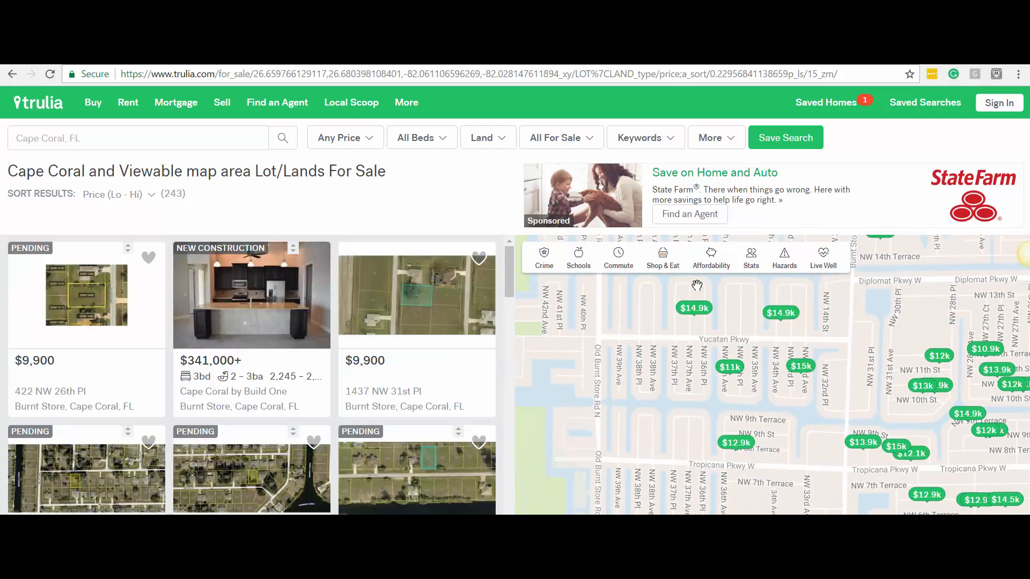
{"action": "mouse_move", "coordinate": [771, 319]}
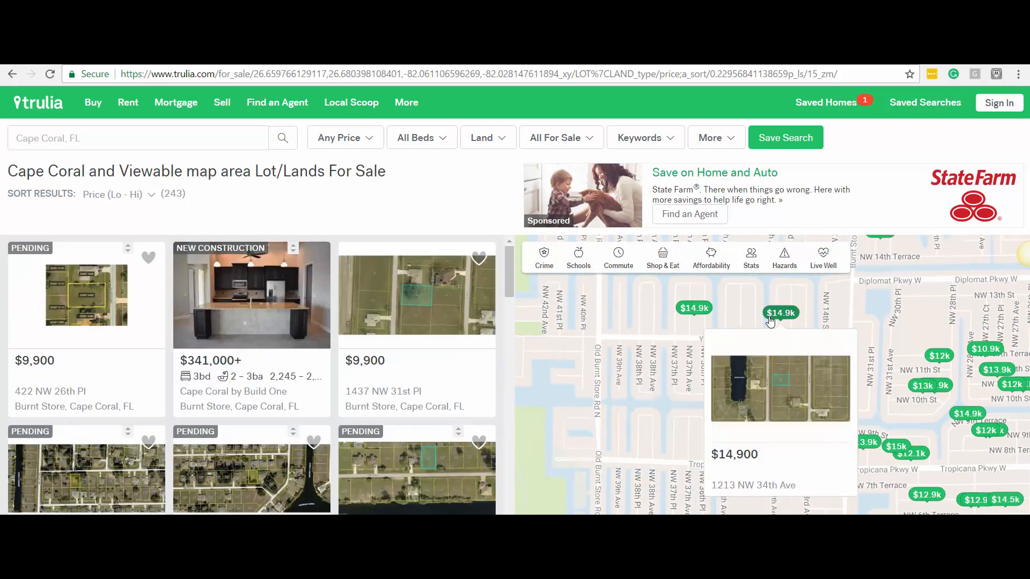
Check asking prices of the lots around Gulfstream Pkwy and Old Burnt Store Rd N on the map.
{"action": "mouse_move", "coordinate": [790, 314]}
{"action": "left_mouse_down"}
{"action": "mouse_move", "coordinate": [760, 362]}
{"action": "mouse_move", "coordinate": [752, 436]}
{"action": "left_mouse_up"}
{"action": "mouse_move", "coordinate": [653, 350]}
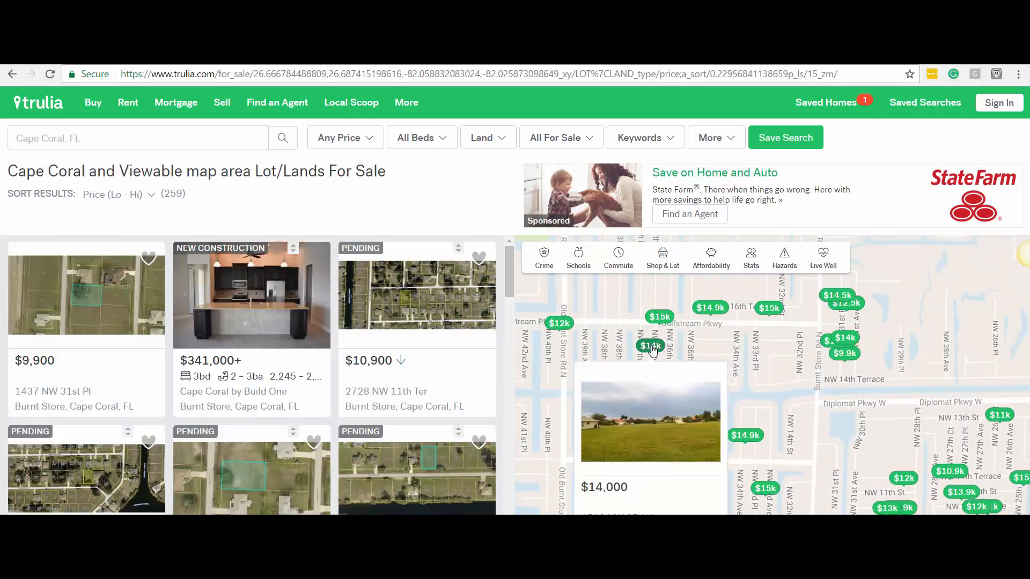
{"action": "left_click_drag", "start_coordinate": [571, 335], "coordinate": [572, 309]}
{"action": "mouse_move", "coordinate": [573, 309]}
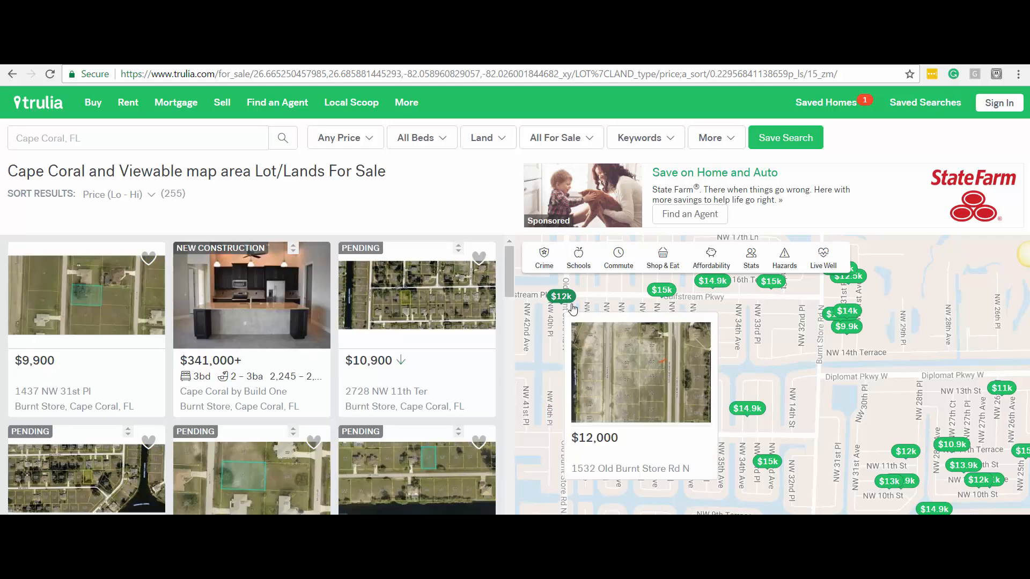
{"action": "left_click_drag", "start_coordinate": [640, 476], "coordinate": [646, 455]}
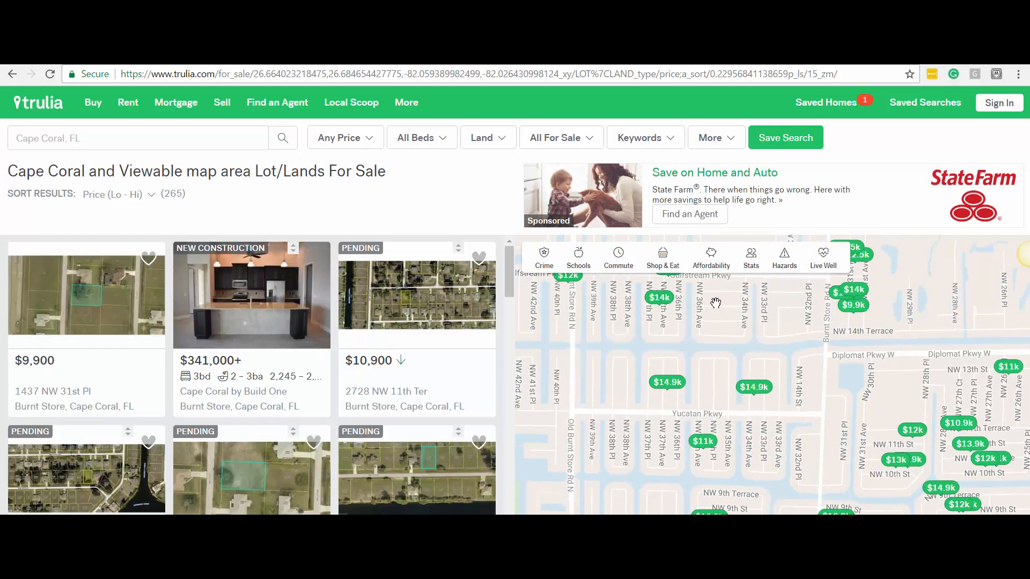
{"action": "mouse_move", "coordinate": [680, 326]}
{"action": "left_mouse_down"}
{"action": "mouse_move", "coordinate": [693, 306]}
{"action": "mouse_move", "coordinate": [697, 365]}
{"action": "left_mouse_up"}
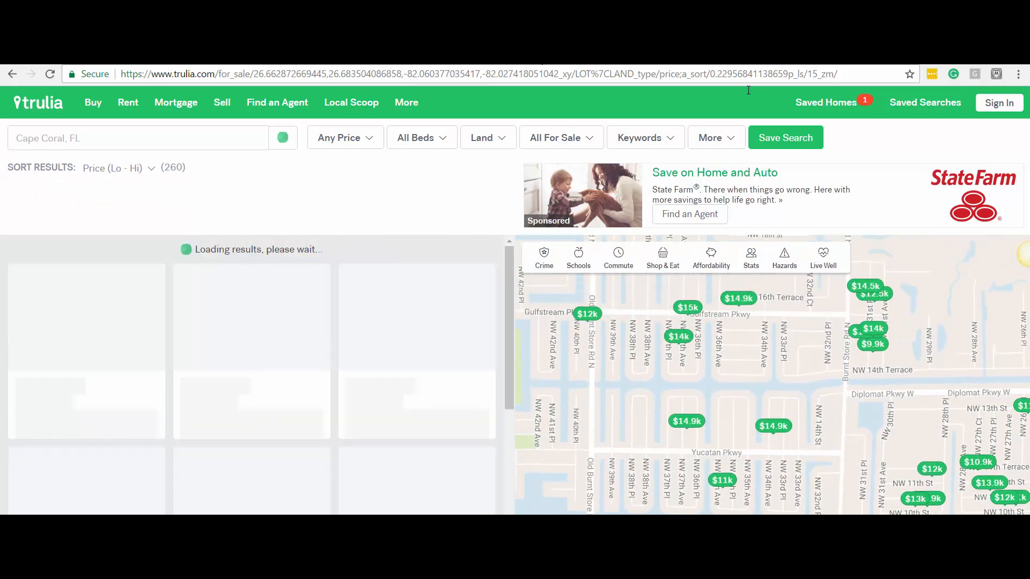
Switch to Realtor.com's recently sold land results for 33993 and skim the first sold lots.
{"action": "left_click", "coordinate": [725, 58]}
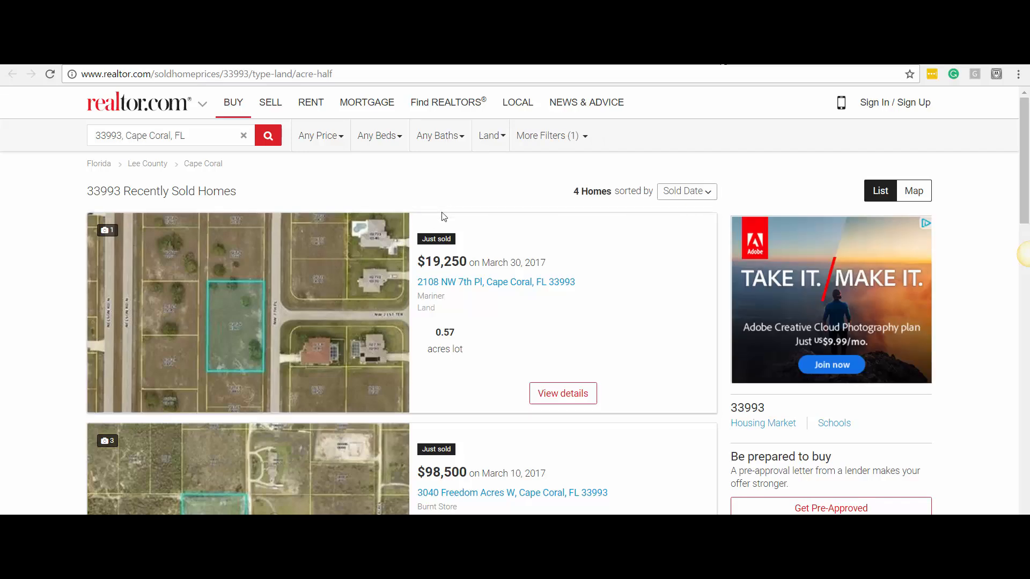
{"action": "scroll", "coordinate": [349, 285], "scroll_direction": "down", "scroll_amount": 3}
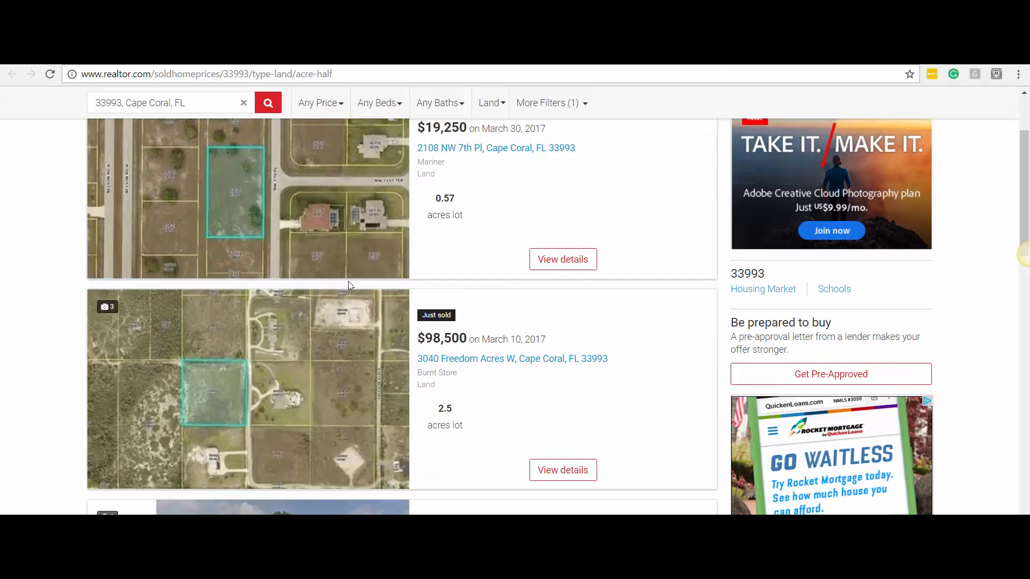
{"action": "scroll", "coordinate": [349, 285], "scroll_direction": "down", "scroll_amount": 4}
{"action": "scroll", "coordinate": [349, 298], "scroll_direction": "up", "scroll_amount": 6}
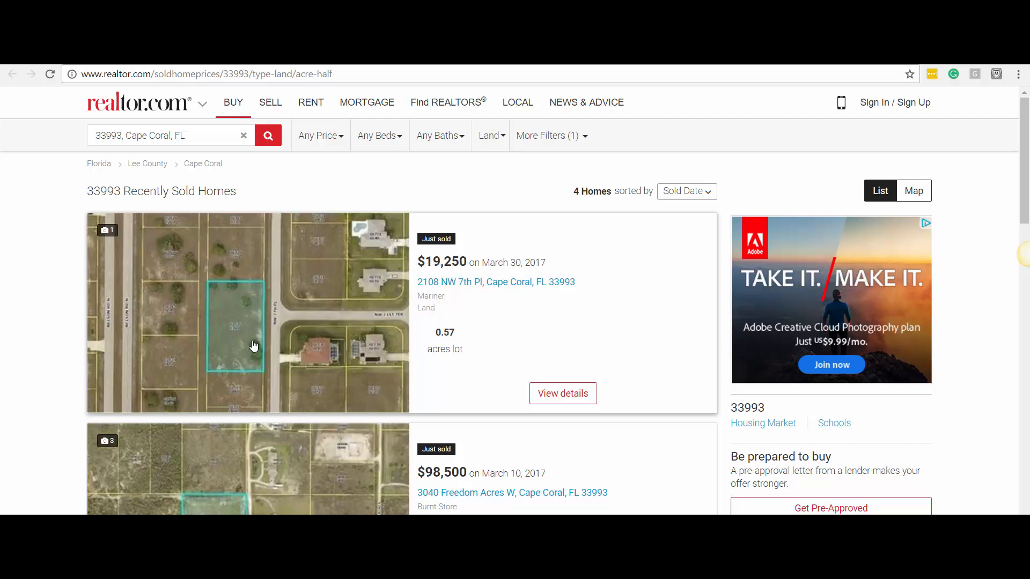
Check the first sold lot's acreage, view its detail page and return to the sold listings.
{"action": "left_click_drag", "start_coordinate": [460, 332], "coordinate": [420, 340]}
{"action": "scroll", "coordinate": [303, 412], "scroll_direction": "down", "scroll_amount": 2}
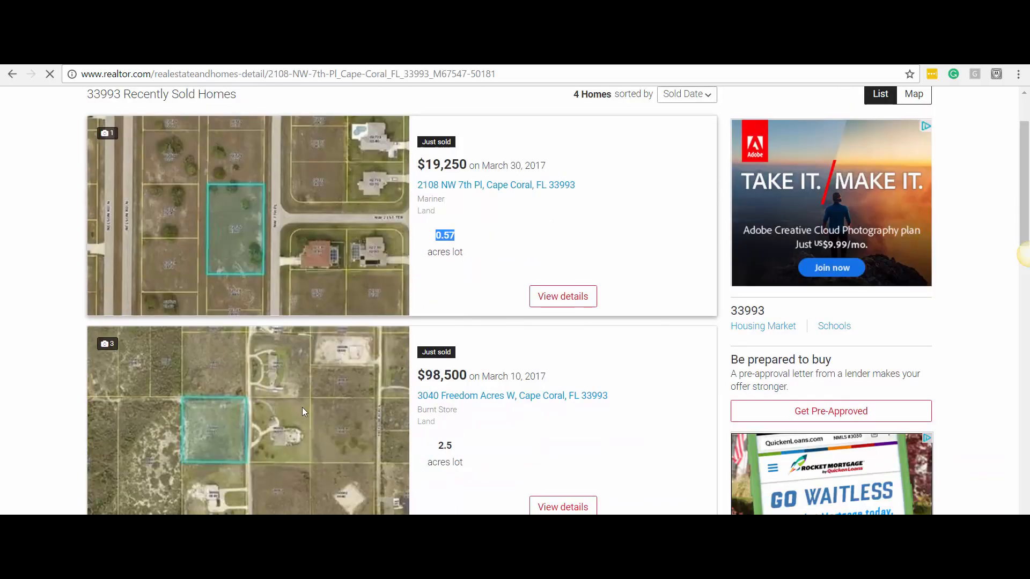
{"action": "scroll", "coordinate": [301, 412], "scroll_direction": "down", "scroll_amount": 1}
{"action": "scroll", "coordinate": [379, 276], "scroll_direction": "down", "scroll_amount": 2}
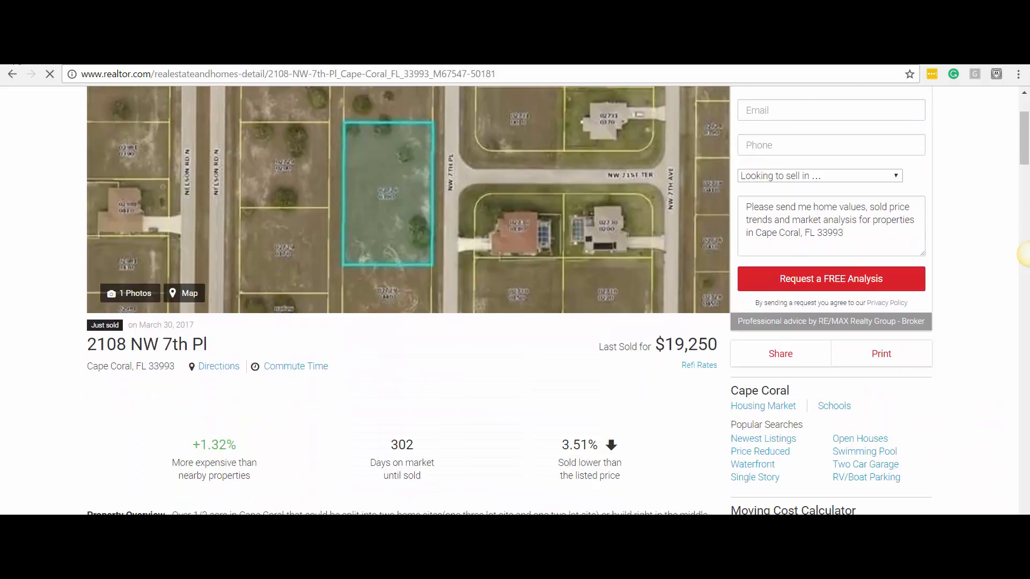
{"action": "left_click", "coordinate": [12, 74]}
Review the sale prices, dates and acreages of all sold lots on the page and return to the first one.
{"action": "scroll", "coordinate": [452, 320], "scroll_direction": "down", "scroll_amount": 2}
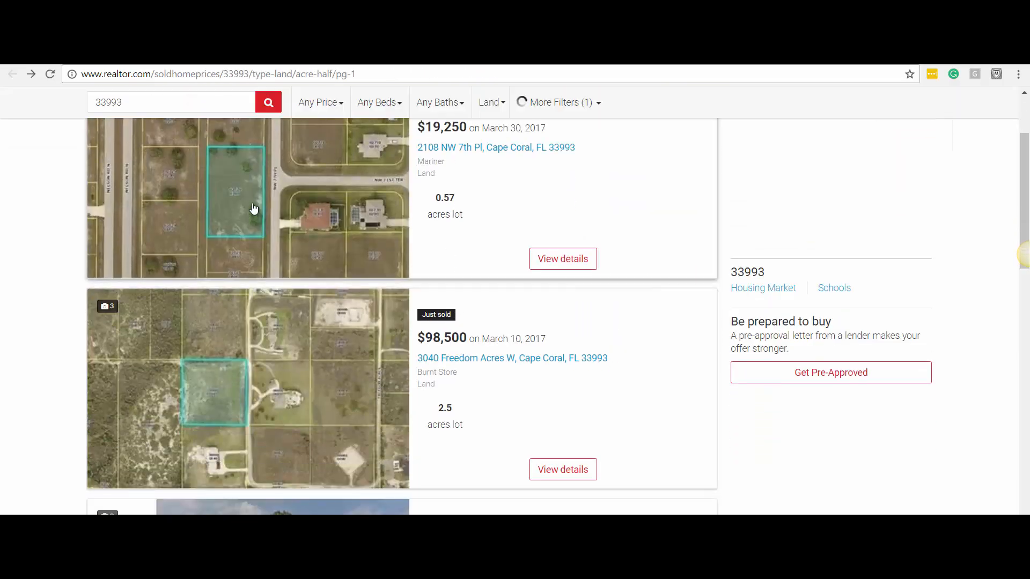
{"action": "scroll", "coordinate": [454, 343], "scroll_direction": "down", "scroll_amount": 3}
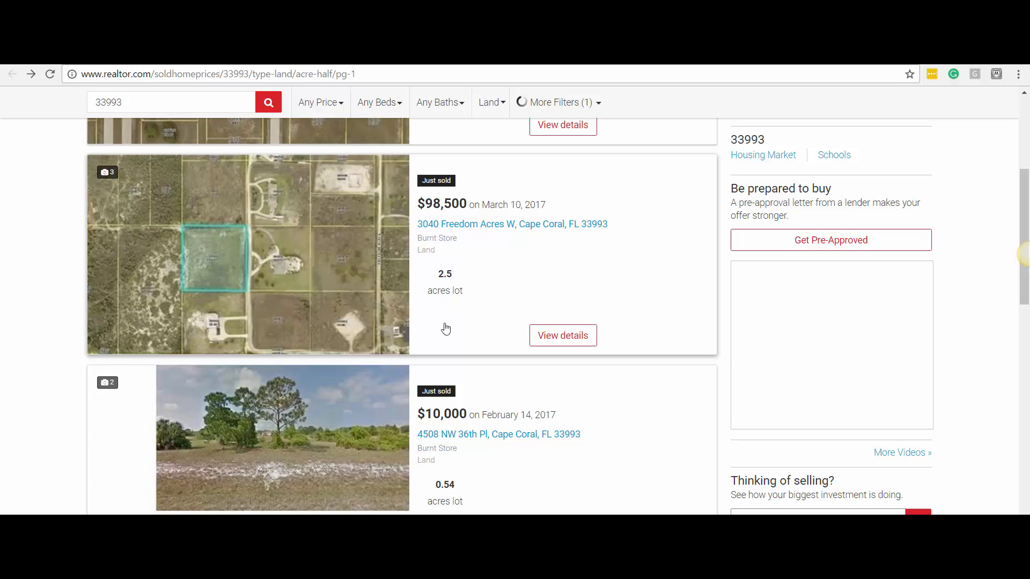
{"action": "scroll", "coordinate": [445, 215], "scroll_direction": "down", "scroll_amount": 1}
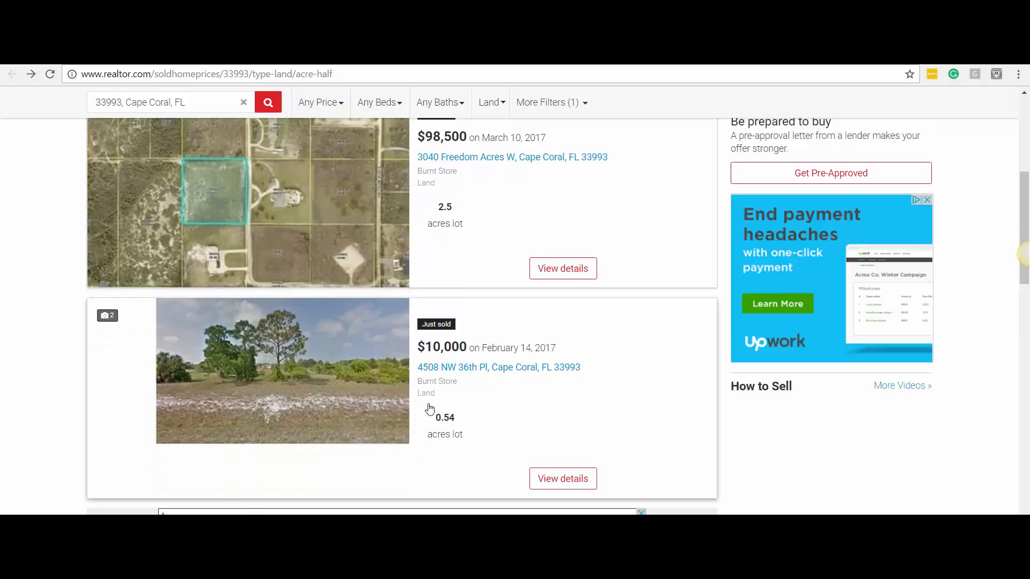
{"action": "scroll", "coordinate": [424, 394], "scroll_direction": "down", "scroll_amount": 3}
{"action": "scroll", "coordinate": [451, 290], "scroll_direction": "down", "scroll_amount": 2}
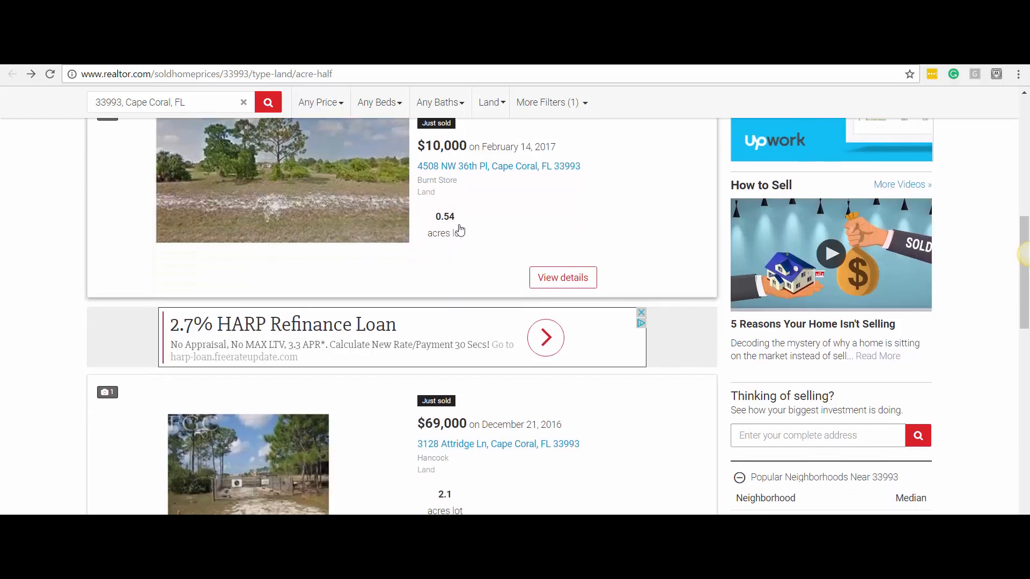
{"action": "scroll", "coordinate": [351, 376], "scroll_direction": "down", "scroll_amount": 4}
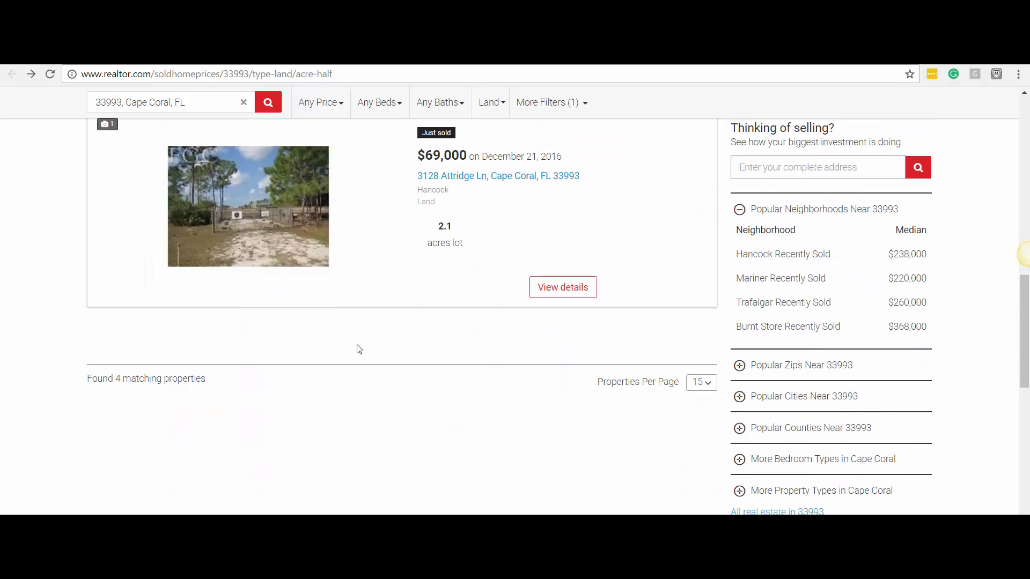
{"action": "scroll", "coordinate": [359, 288], "scroll_direction": "down", "scroll_amount": 4}
{"action": "scroll", "coordinate": [313, 290], "scroll_direction": "up", "scroll_amount": 13}
{"action": "scroll", "coordinate": [314, 289], "scroll_direction": "up", "scroll_amount": 5}
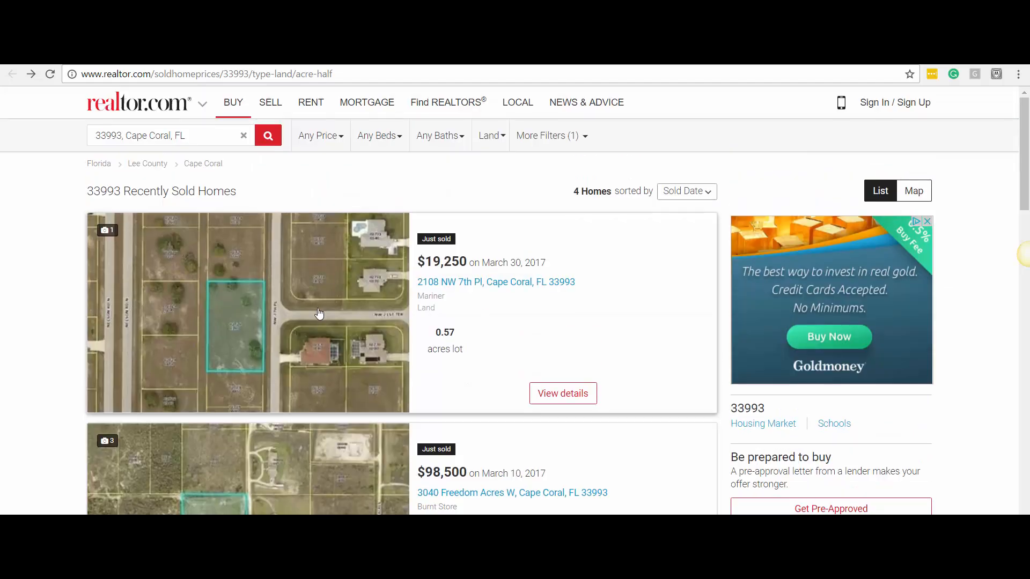
{"action": "scroll", "coordinate": [305, 290], "scroll_direction": "down", "scroll_amount": 9}
{"action": "scroll", "coordinate": [370, 279], "scroll_direction": "down", "scroll_amount": 3}
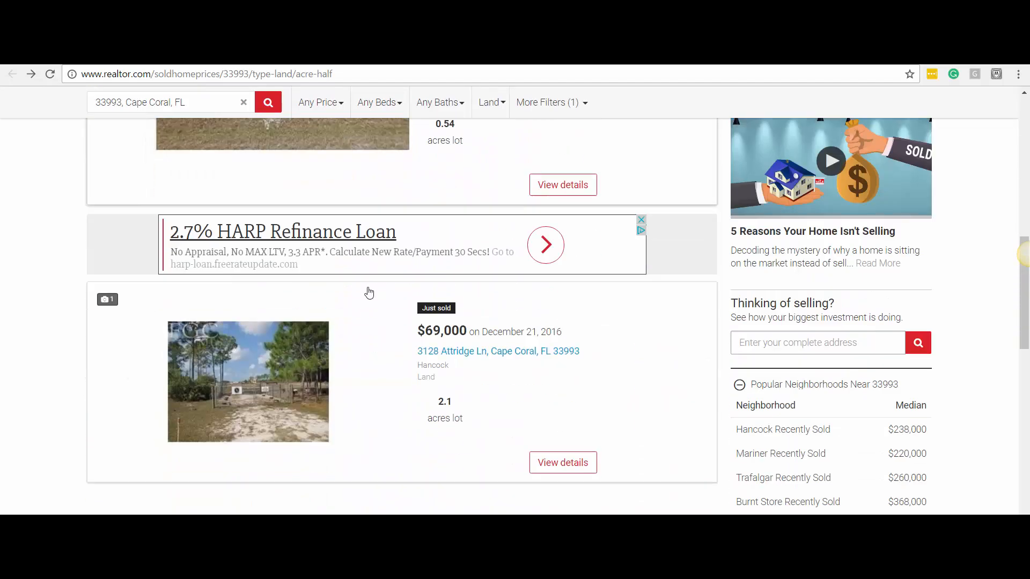
{"action": "scroll", "coordinate": [360, 289], "scroll_direction": "up", "scroll_amount": 11}
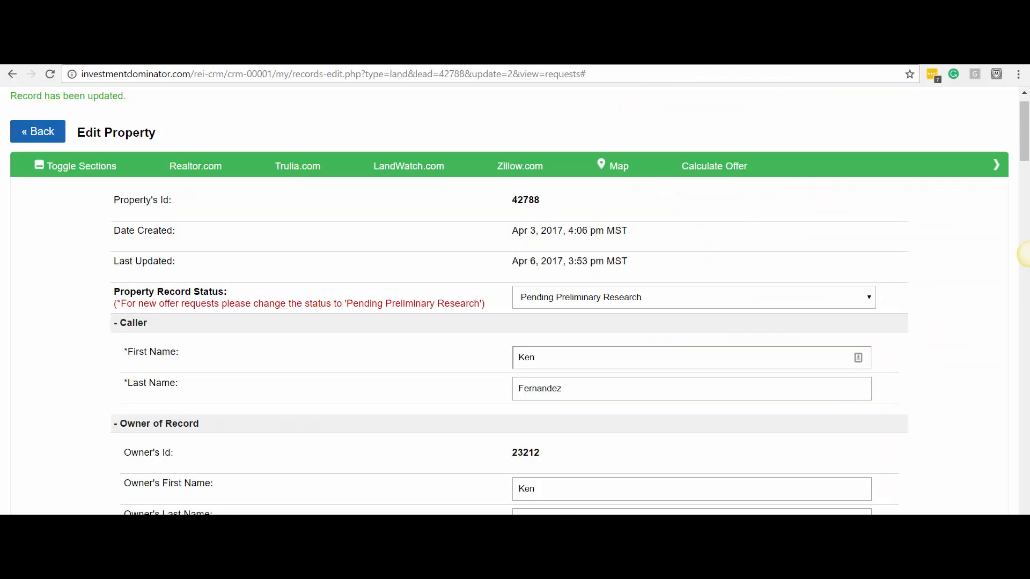
Return to the property record in Investment Dominator, collapse all sections and expand only Property Value.
{"action": "left_click", "coordinate": [88, 168]}
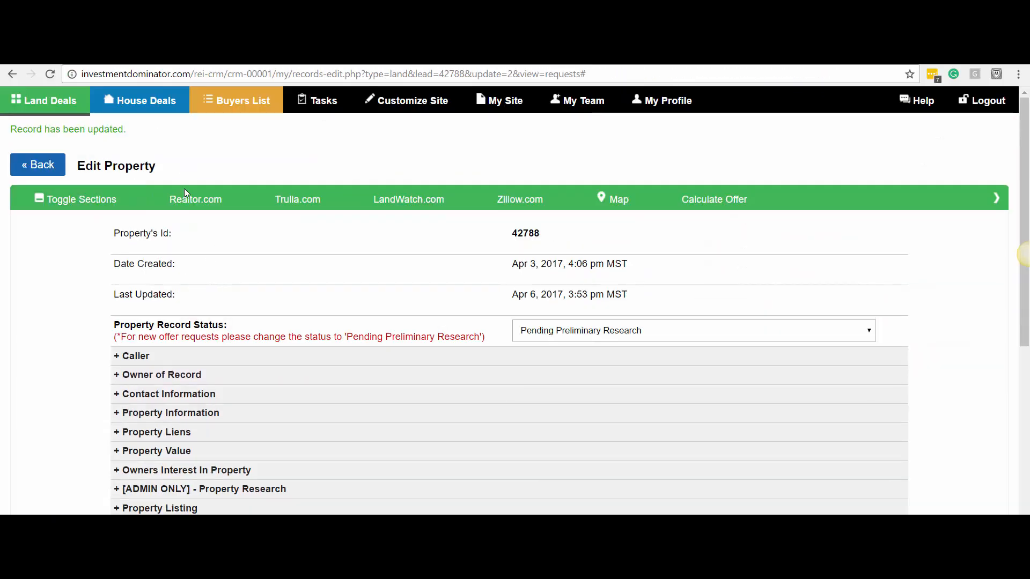
{"action": "scroll", "coordinate": [146, 341], "scroll_direction": "down", "scroll_amount": 3}
{"action": "left_click", "coordinate": [153, 317]}
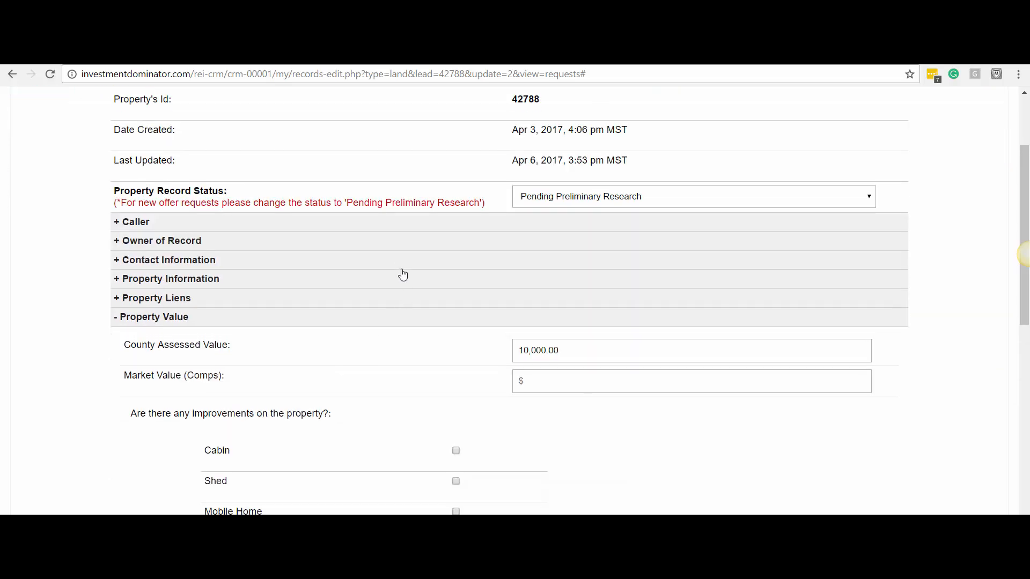
{"action": "scroll", "coordinate": [407, 279], "scroll_direction": "down", "scroll_amount": 3}
Compare the County Assessed Value and Market Value (Comps) fields in the Property Value section.
{"action": "left_click_drag", "start_coordinate": [572, 221], "coordinate": [427, 228]}
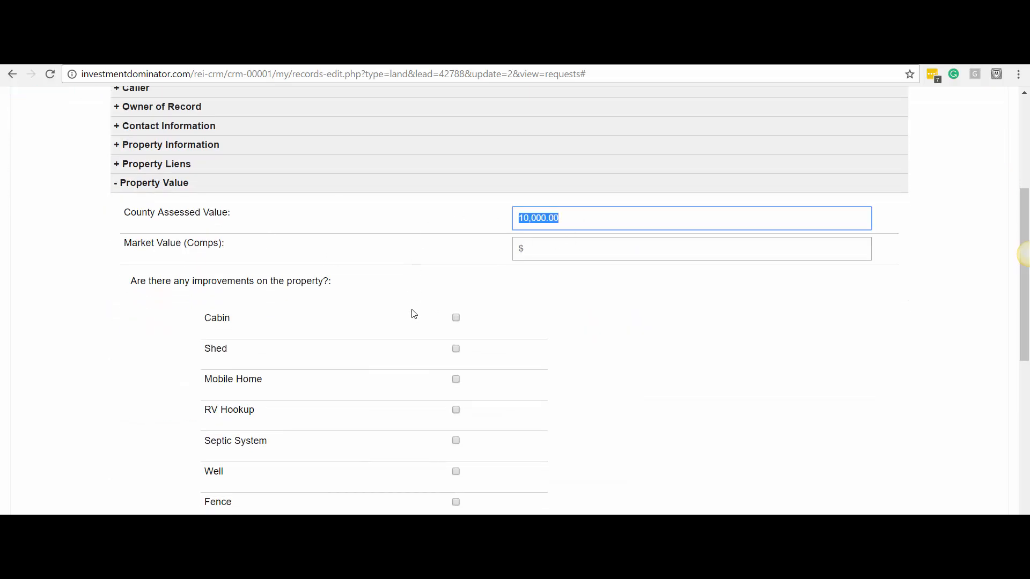
{"action": "key", "text": "Tab"}
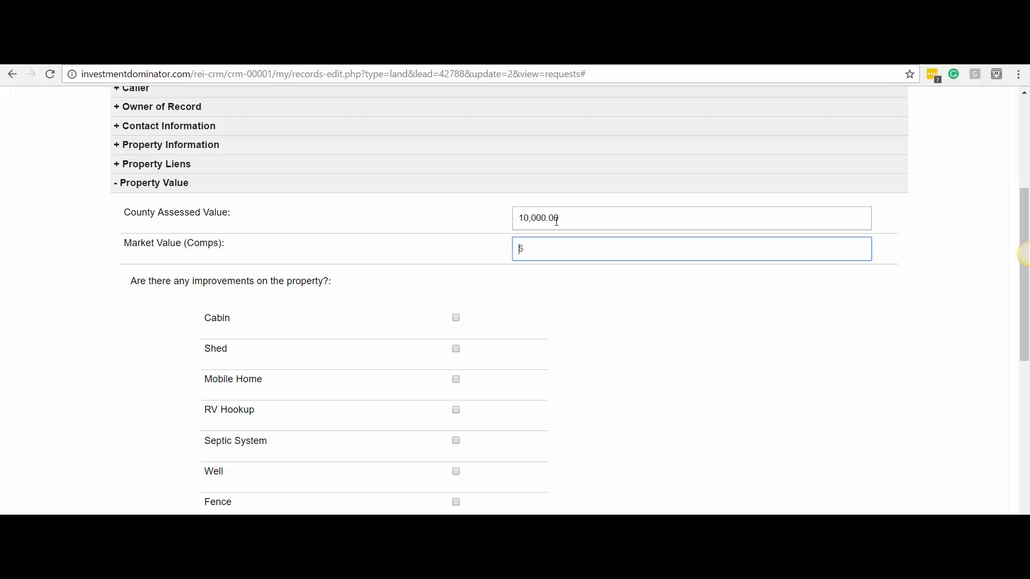
{"action": "left_click", "coordinate": [569, 246]}
{"action": "left_click", "coordinate": [565, 220]}
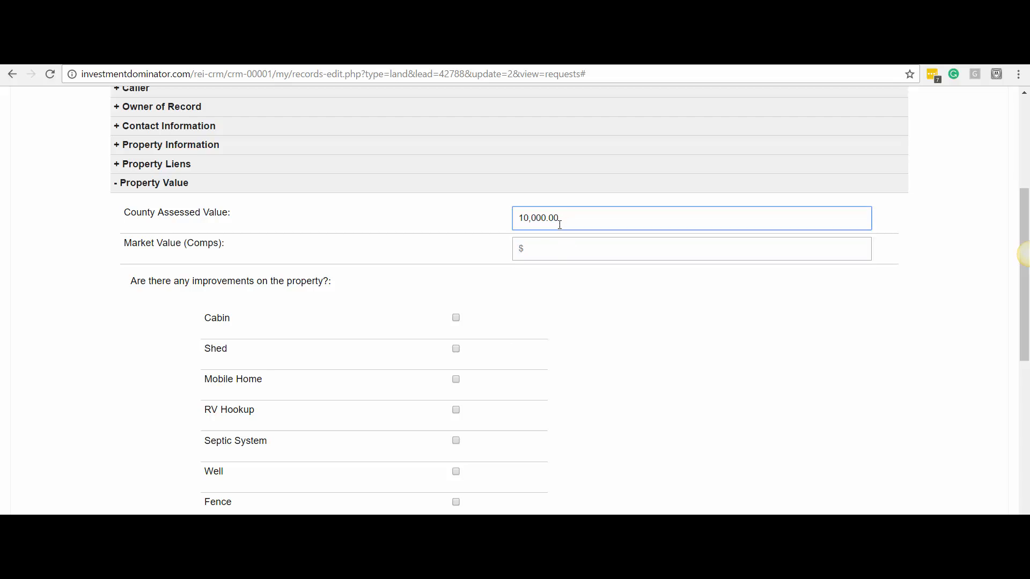
{"action": "left_click", "coordinate": [552, 248]}
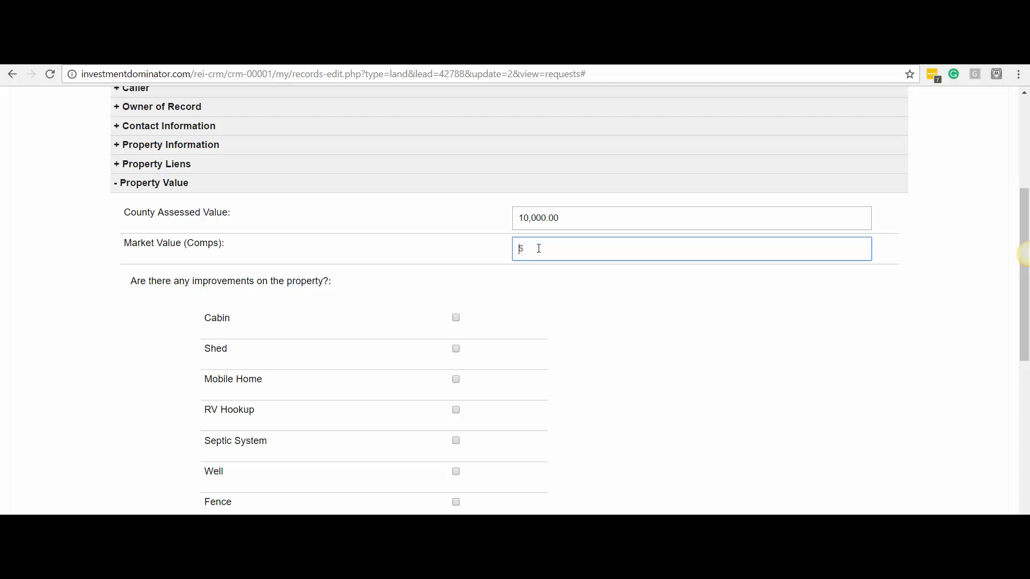
{"action": "left_click", "coordinate": [547, 250]}
{"action": "left_click", "coordinate": [569, 221]}
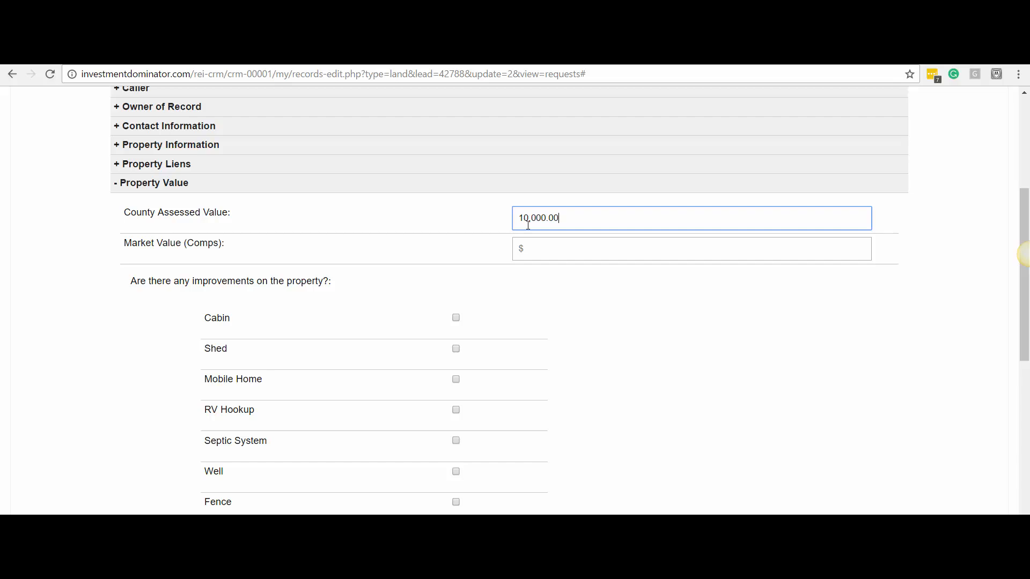
{"action": "left_click", "coordinate": [552, 248]}
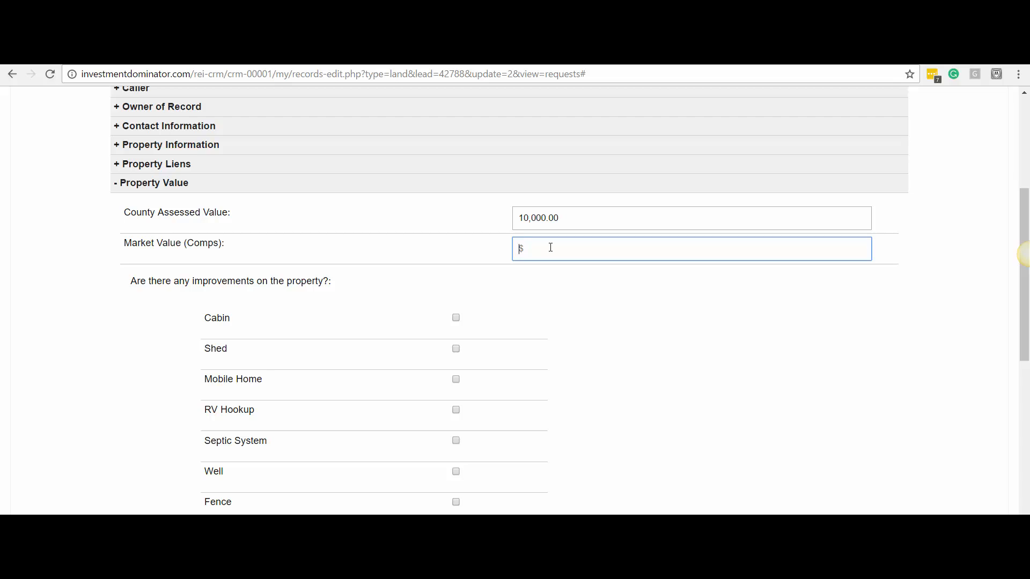
{"action": "type", "text": "130"}
{"action": "left_click", "coordinate": [611, 220]}
{"action": "left_click", "coordinate": [595, 248]}
{"action": "double_click", "coordinate": [558, 242]}
{"action": "left_click_drag", "start_coordinate": [557, 251], "coordinate": [514, 252]}
{"action": "type", "text": "1500"}
{"action": "key", "text": "BackSpace"}
{"action": "key", "text": "BackSpace"}
{"action": "key", "text": "BackSpace"}
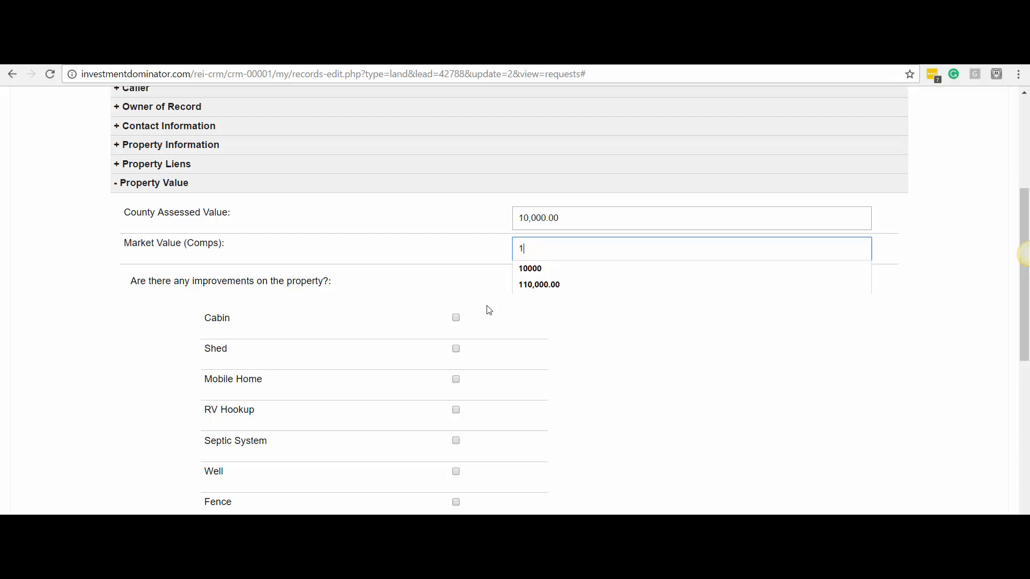
{"action": "key", "text": "BackSpace"}
{"action": "type", "text": "$"}
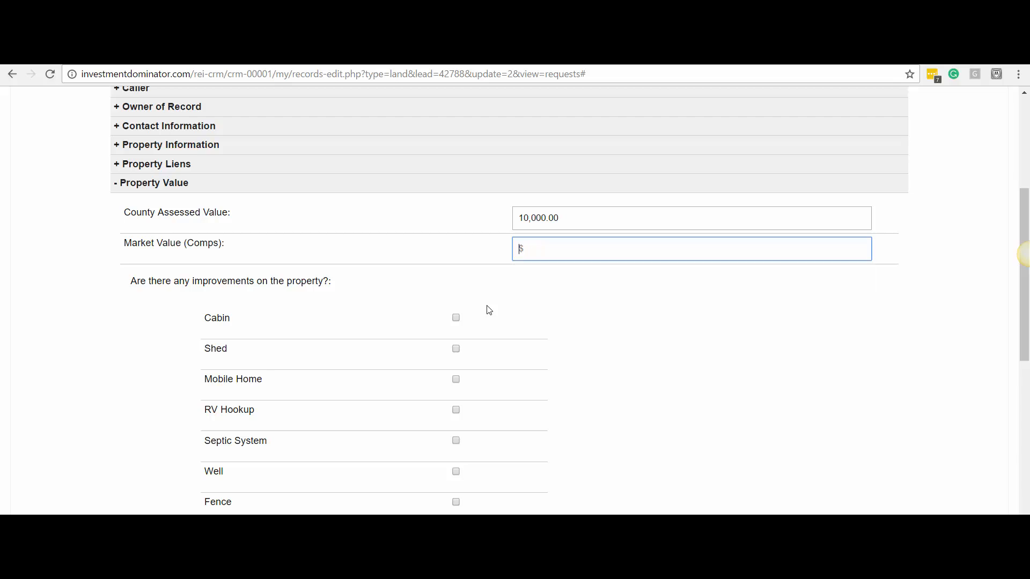
{"action": "type", "text": "17000"}
Set the Market Value (Comps) to 13500 and update the property record.
{"action": "mouse_move", "coordinate": [522, 247]}
{"action": "left_mouse_down"}
{"action": "mouse_move", "coordinate": [556, 247]}
{"action": "mouse_move", "coordinate": [512, 248]}
{"action": "left_mouse_up"}
{"action": "double_click", "coordinate": [531, 245]}
{"action": "type", "text": "13500"}
{"action": "key", "text": "Return"}
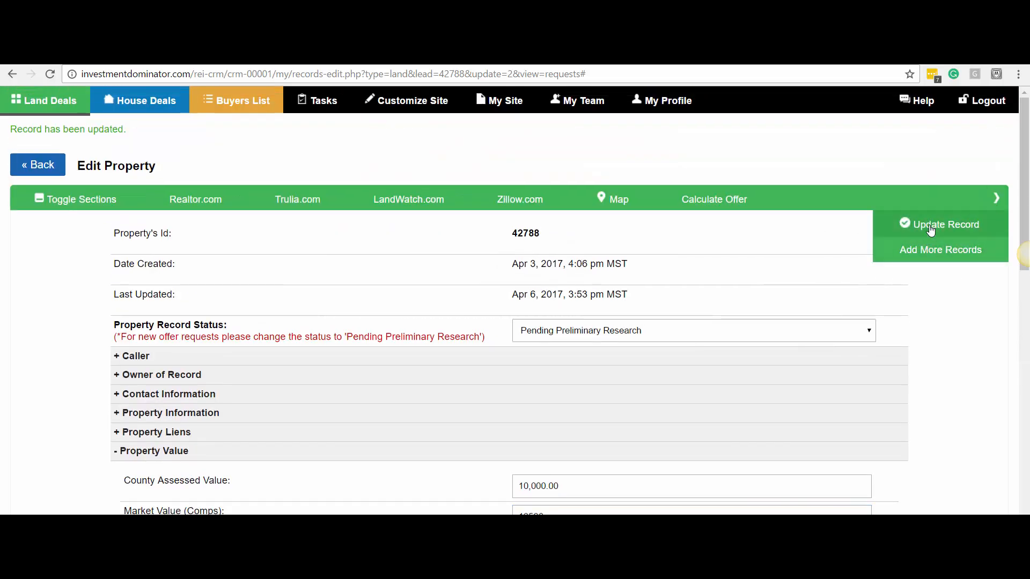
{"action": "left_click", "coordinate": [911, 224]}
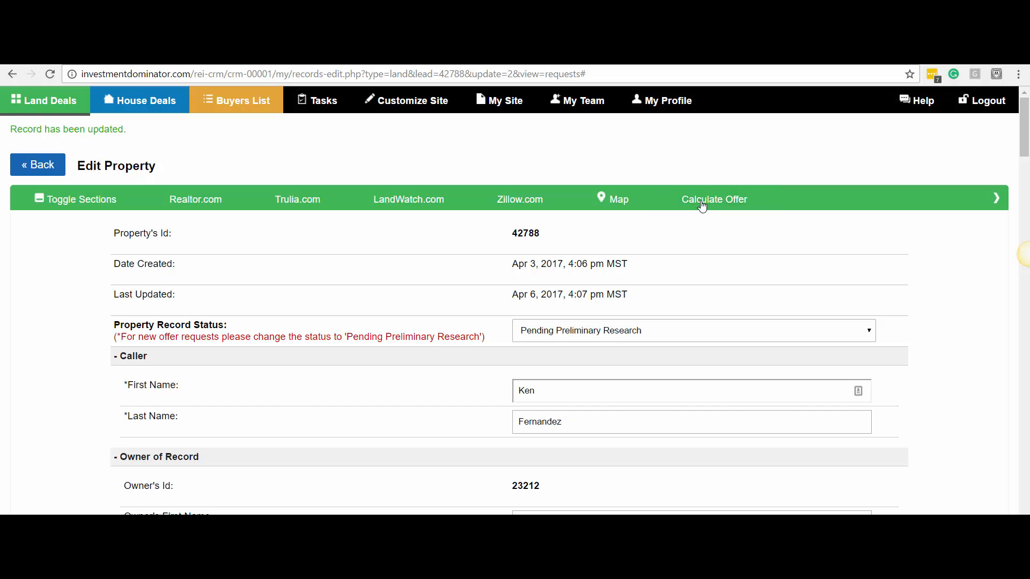
Open the offer calculator and examine the market value, offer percentages and minimum and maximum offers.
{"action": "left_click", "coordinate": [702, 201]}
{"action": "left_click", "coordinate": [606, 164]}
{"action": "double_click", "coordinate": [605, 164]}
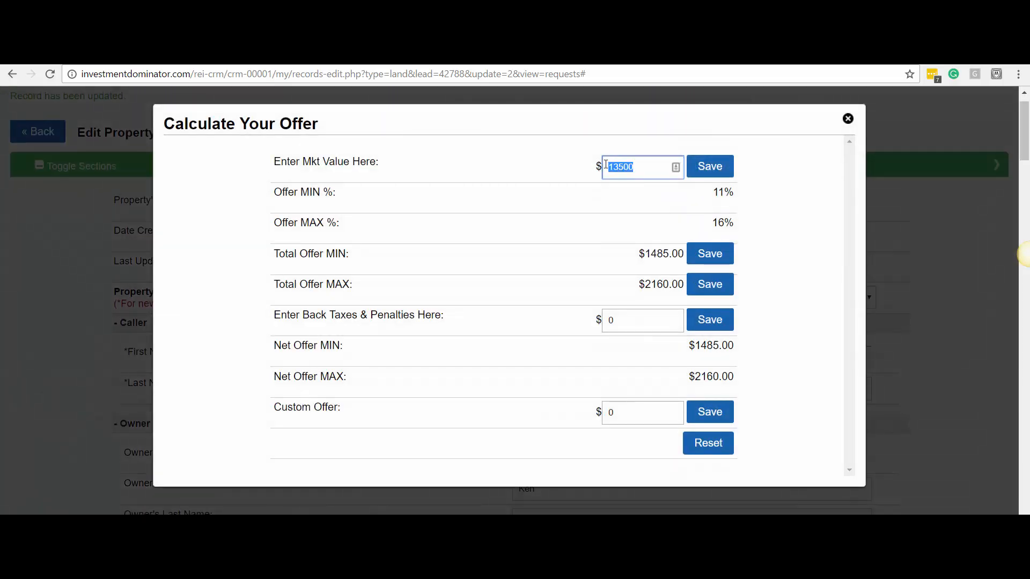
{"action": "left_click_drag", "start_coordinate": [268, 164], "coordinate": [383, 167]}
{"action": "left_click", "coordinate": [594, 258]}
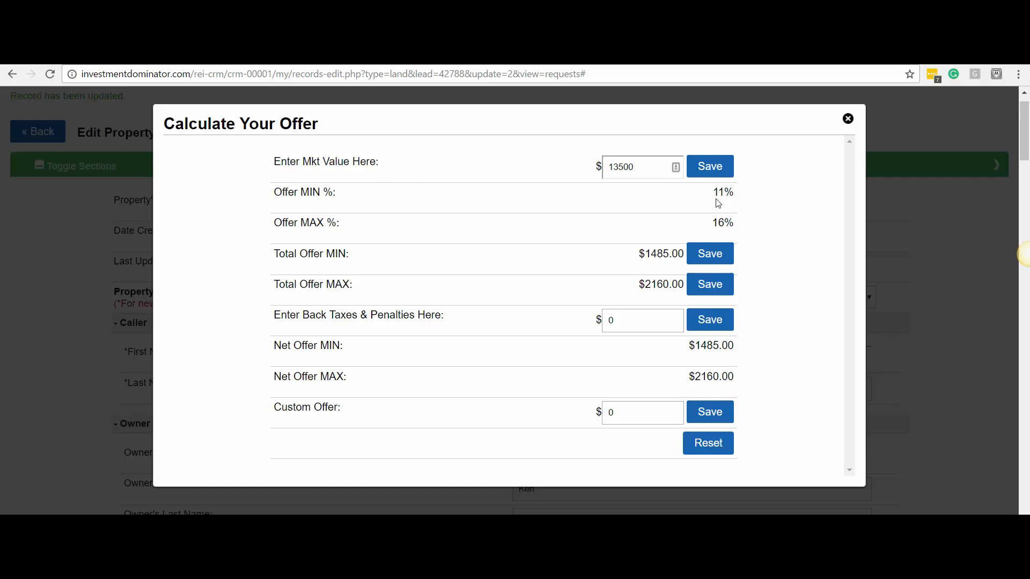
Compare the offer MIN and MAX percentages with the Total Offer MIN and Total Offer MAX amounts in the calculator.
{"action": "triple_click", "coordinate": [307, 196]}
{"action": "left_click_drag", "start_coordinate": [342, 231], "coordinate": [341, 227]}
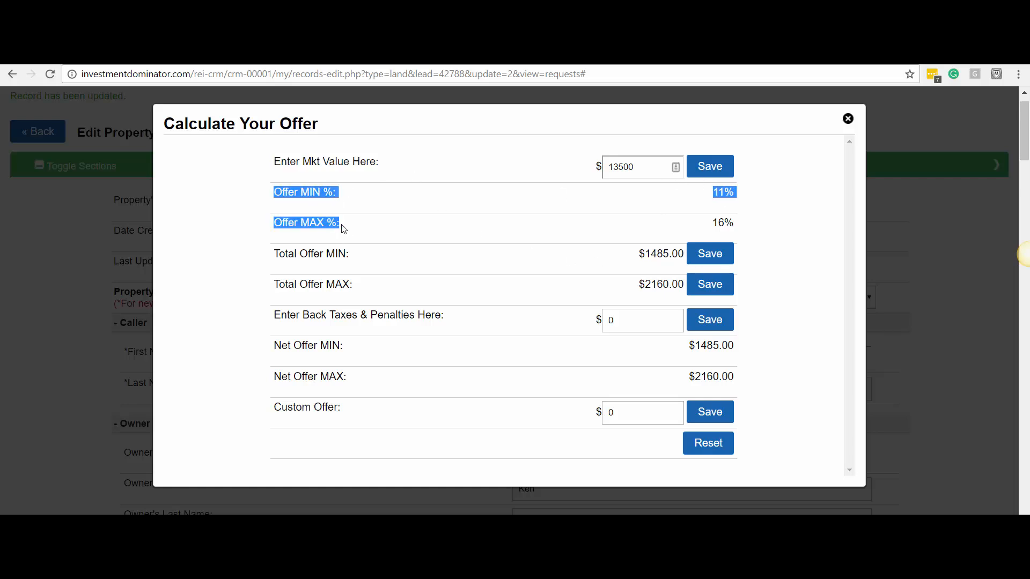
{"action": "left_click", "coordinate": [460, 227]}
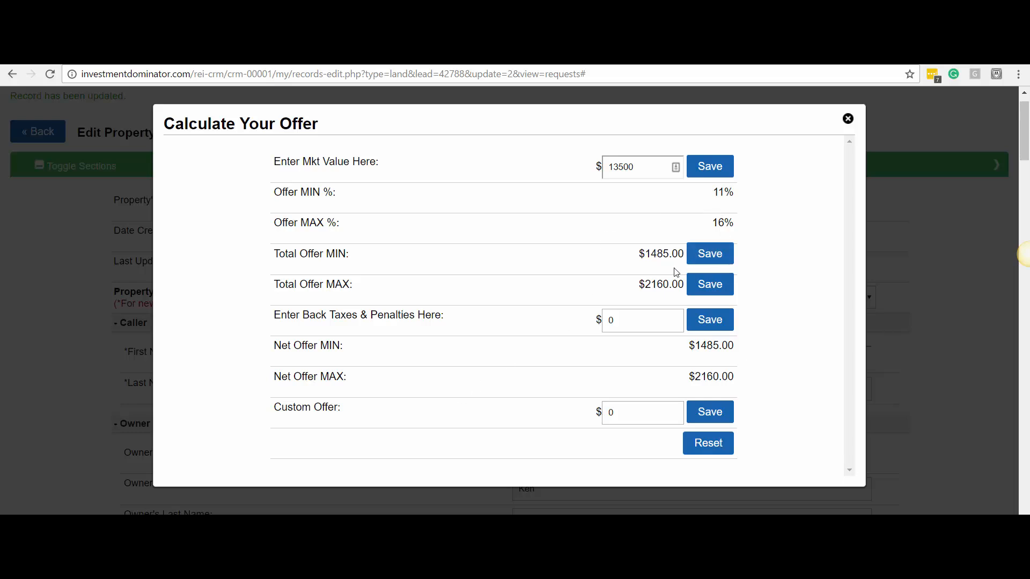
{"action": "left_click_drag", "start_coordinate": [637, 255], "coordinate": [687, 260]}
{"action": "left_click", "coordinate": [598, 261]}
{"action": "left_click_drag", "start_coordinate": [257, 288], "coordinate": [389, 291]}
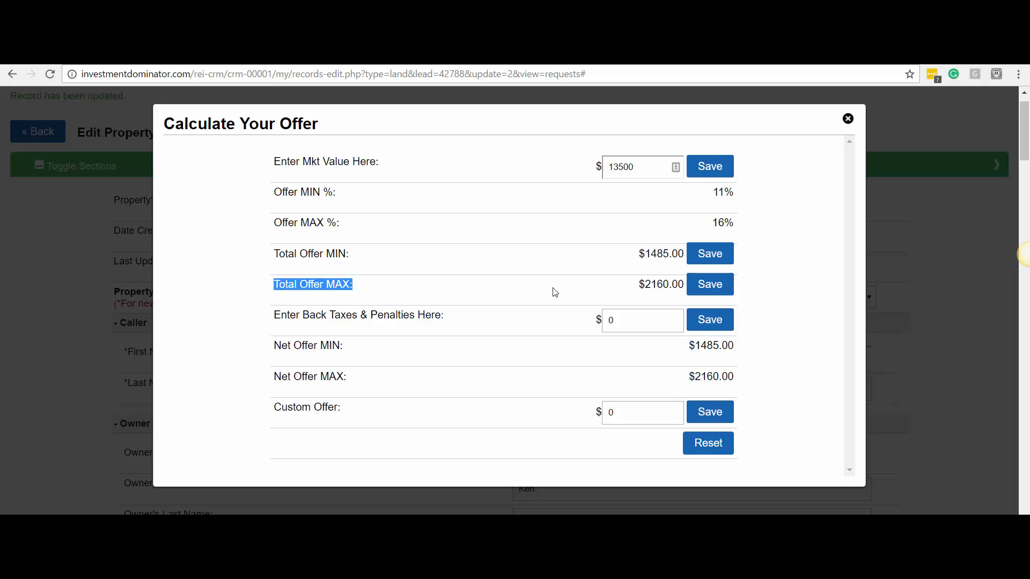
{"action": "left_click_drag", "start_coordinate": [555, 292], "coordinate": [680, 294]}
{"action": "left_click", "coordinate": [680, 293]}
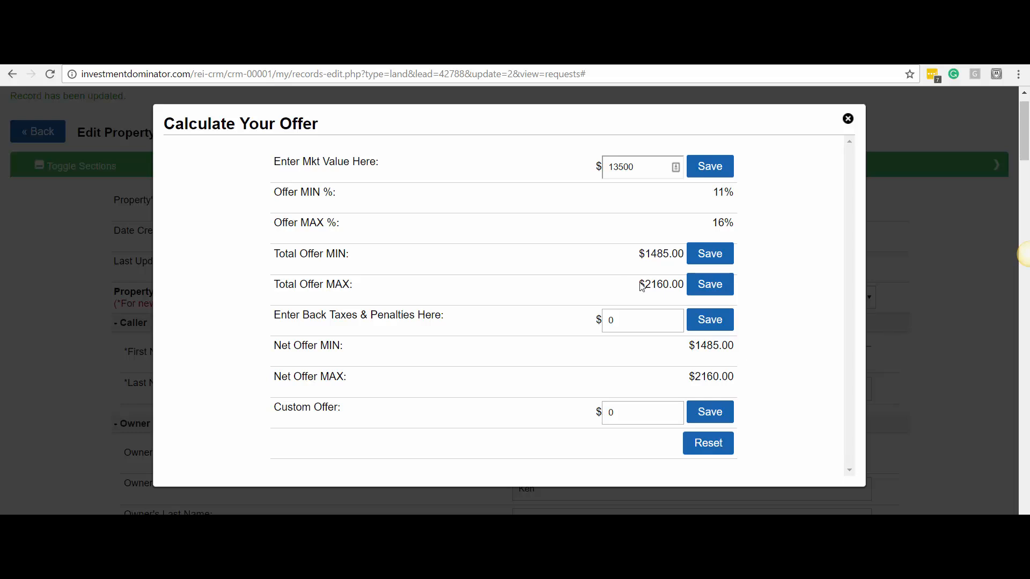
{"action": "left_click_drag", "start_coordinate": [639, 284], "coordinate": [683, 291]}
{"action": "left_click", "coordinate": [633, 268]}
{"action": "triple_click", "coordinate": [674, 270]}
{"action": "left_click", "coordinate": [664, 260]}
{"action": "mouse_move", "coordinate": [273, 284]}
{"action": "left_mouse_down"}
{"action": "mouse_move", "coordinate": [368, 286]}
{"action": "mouse_move", "coordinate": [274, 288]}
{"action": "left_mouse_up"}
{"action": "left_click", "coordinate": [499, 283]}
{"action": "left_click_drag", "start_coordinate": [617, 263], "coordinate": [679, 269]}
{"action": "left_click", "coordinate": [653, 266]}
Set the Custom Offer in the calculator to 1530.33, using the Total Offer MIN as reference.
{"action": "left_click", "coordinate": [604, 413]}
{"action": "left_click_drag", "start_coordinate": [376, 408], "coordinate": [272, 409]}
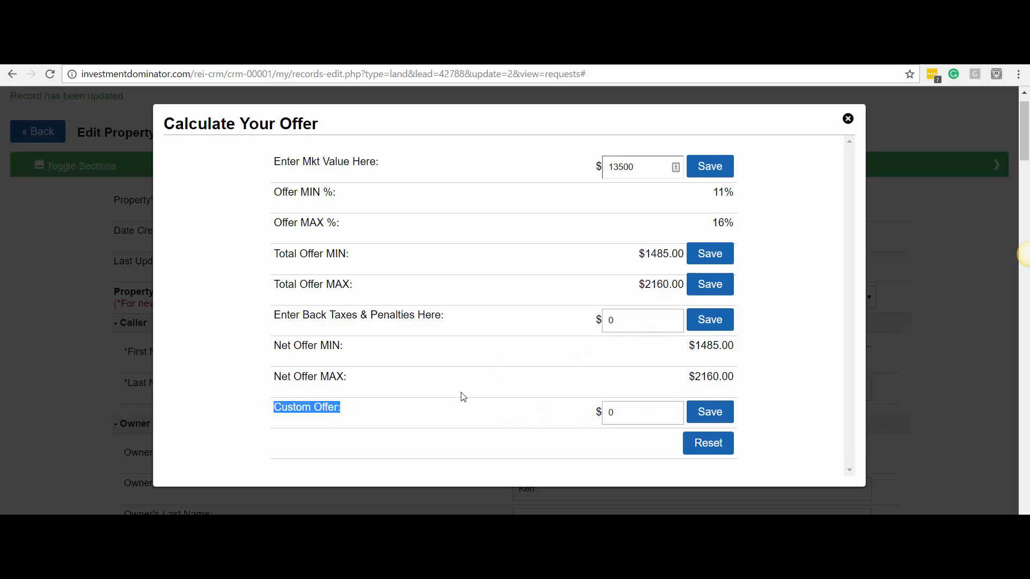
{"action": "left_click_drag", "start_coordinate": [631, 262], "coordinate": [678, 259]}
{"action": "left_click", "coordinate": [616, 412]}
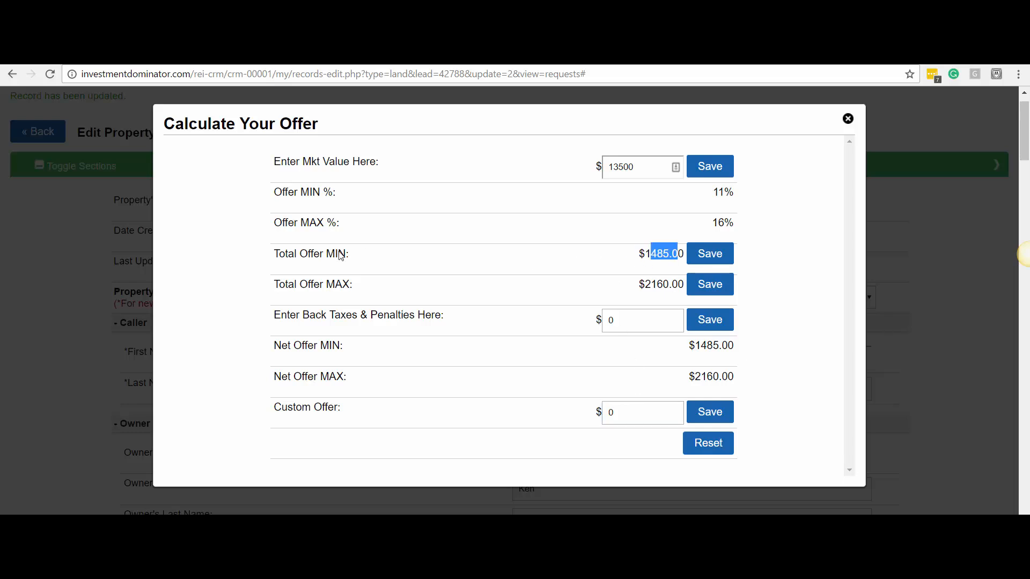
{"action": "left_click", "coordinate": [645, 257]}
{"action": "triple_click", "coordinate": [643, 252]}
{"action": "double_click", "coordinate": [611, 412]}
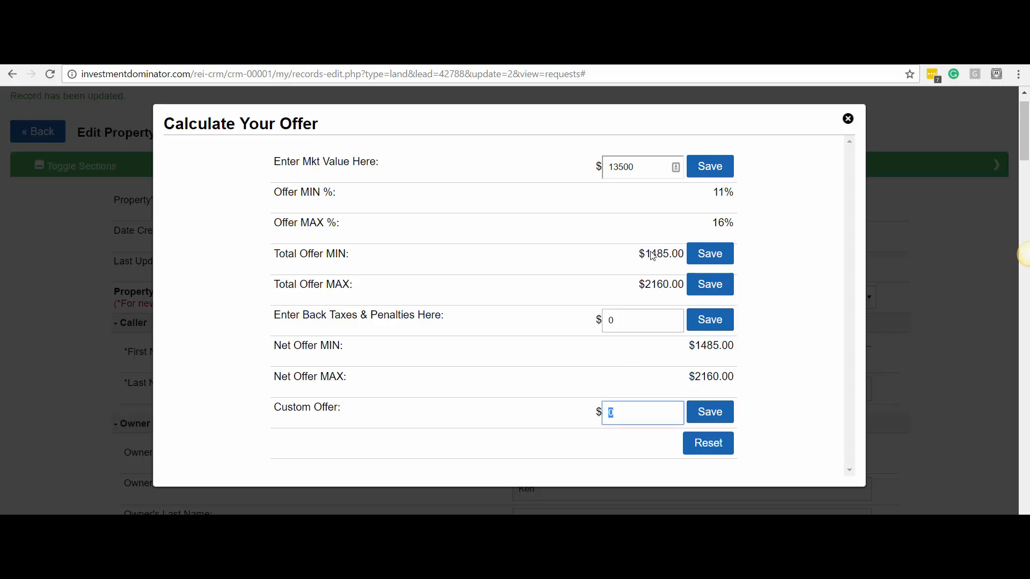
{"action": "mouse_move", "coordinate": [648, 252]}
{"action": "left_mouse_down"}
{"action": "mouse_move", "coordinate": [671, 255]}
{"action": "mouse_move", "coordinate": [646, 257]}
{"action": "left_mouse_up"}
{"action": "left_click_drag", "start_coordinate": [617, 415], "coordinate": [599, 421]}
{"action": "type", "text": "1530.33"}
Check the custom offer against the Total Offer MIN, save it and close the offer calculator.
{"action": "double_click", "coordinate": [621, 413]}
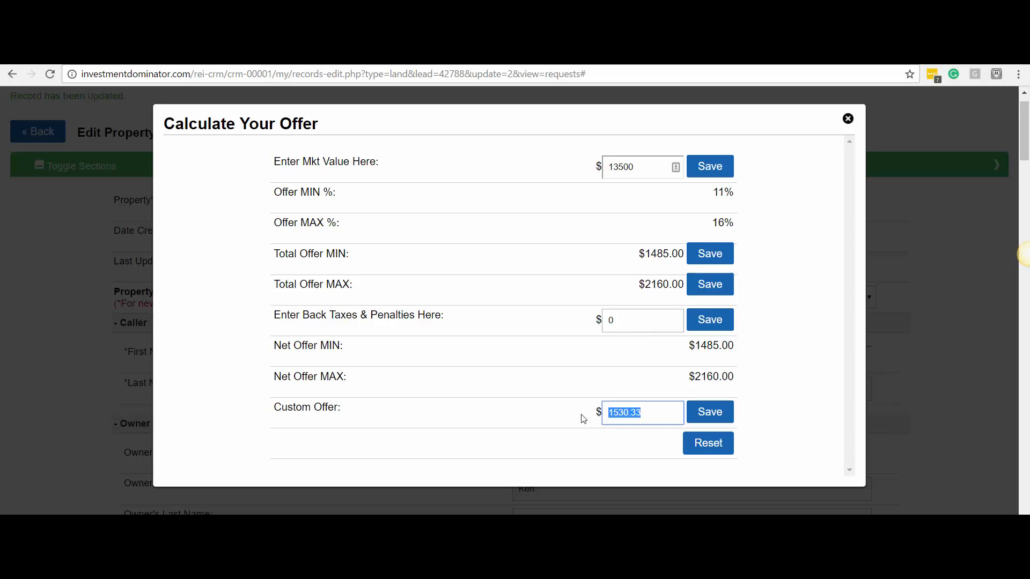
{"action": "left_click", "coordinate": [631, 411]}
{"action": "left_click_drag", "start_coordinate": [629, 412], "coordinate": [598, 416]}
{"action": "left_click_drag", "start_coordinate": [646, 263], "coordinate": [660, 254]}
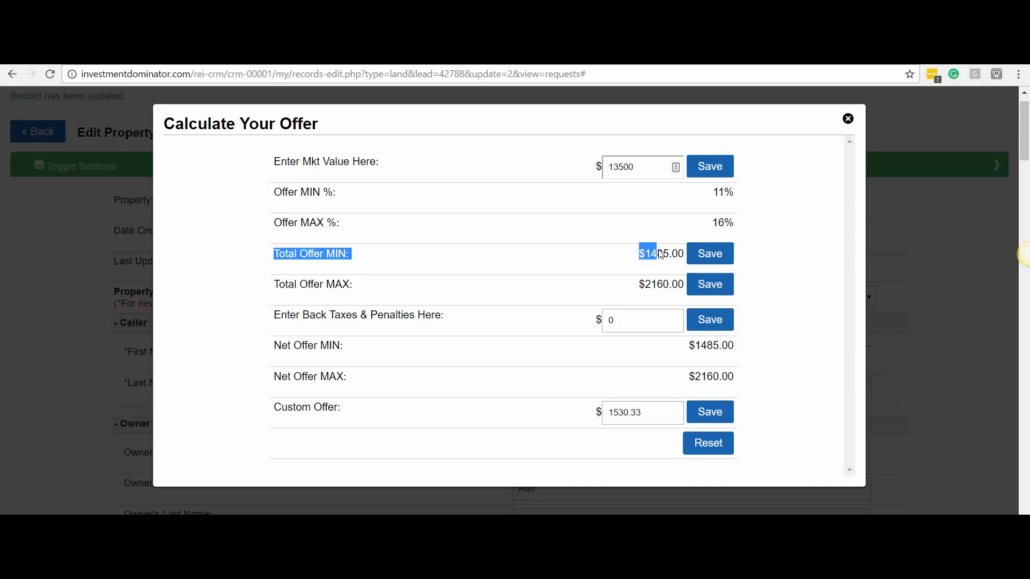
{"action": "left_click", "coordinate": [604, 256]}
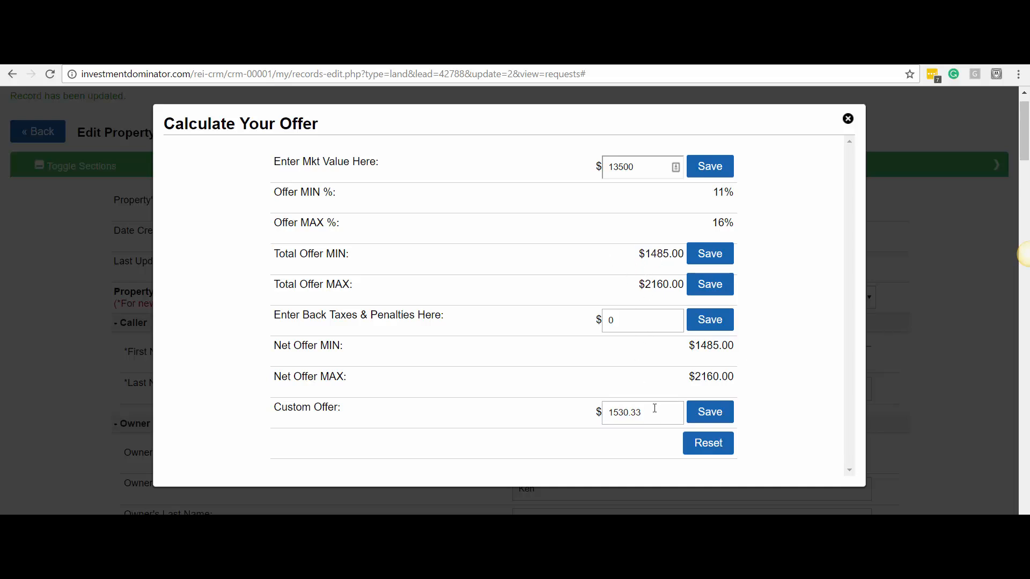
{"action": "double_click", "coordinate": [612, 415]}
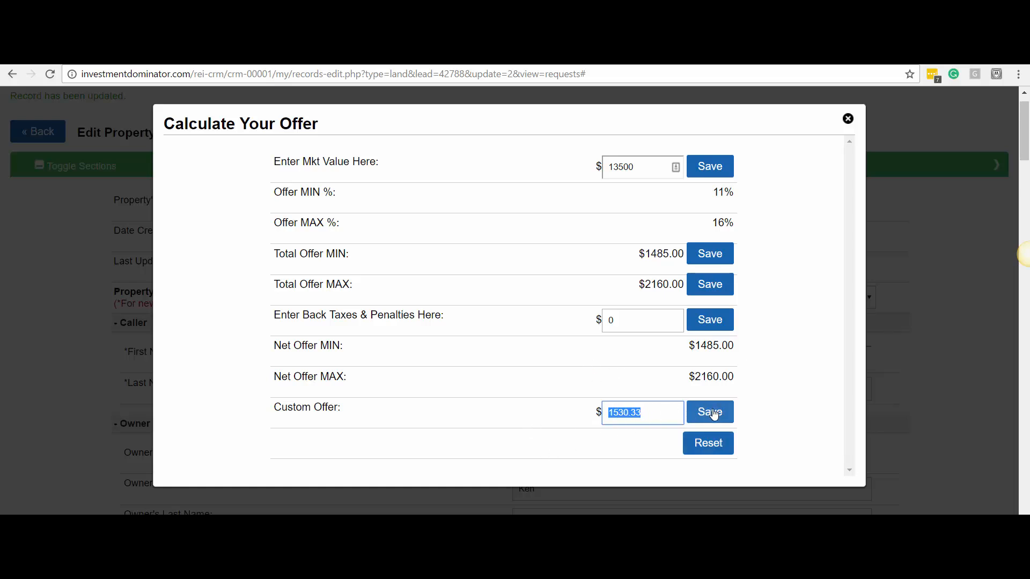
{"action": "left_click", "coordinate": [847, 119]}
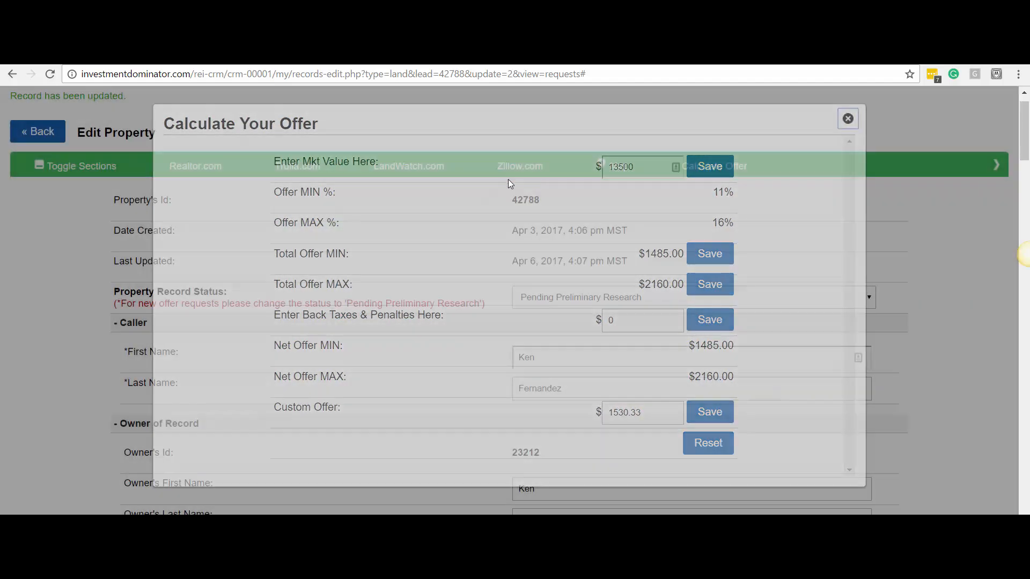
Update the property record and show the Offer Requests list under Land Deals.
{"action": "scroll", "coordinate": [53, 126], "scroll_direction": "up", "scroll_amount": 1}
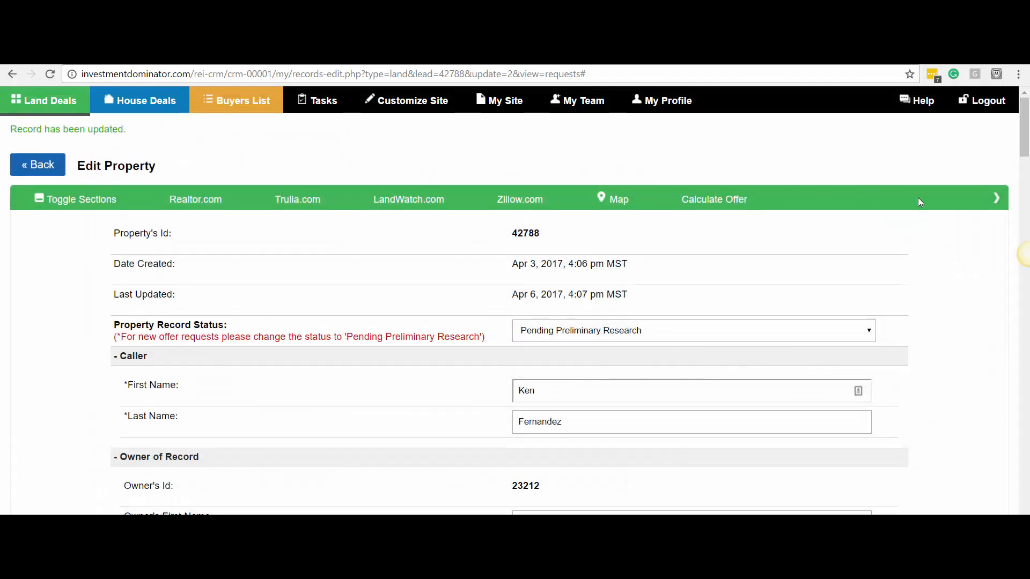
{"action": "left_click", "coordinate": [989, 201]}
{"action": "left_click", "coordinate": [931, 232]}
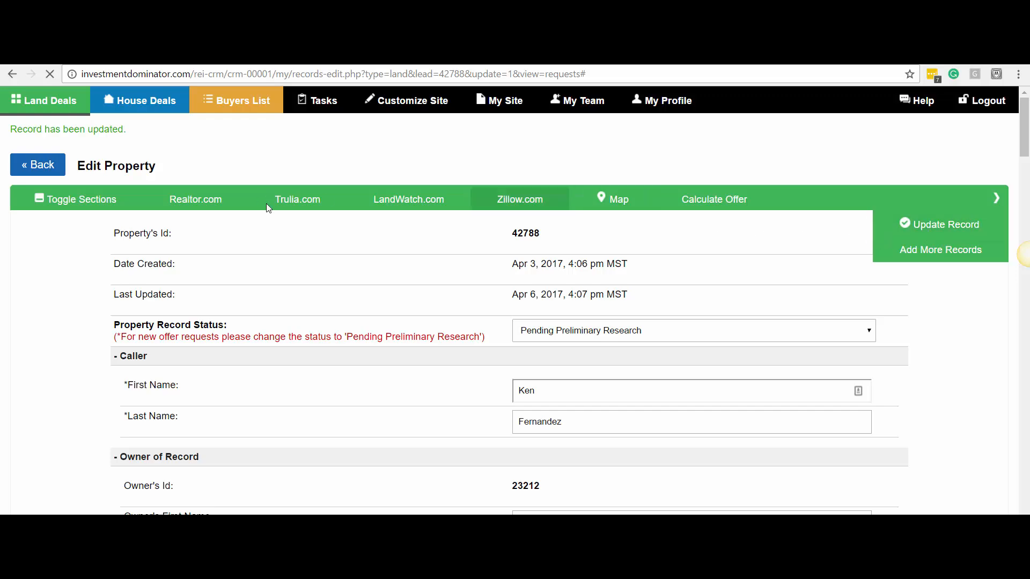
{"action": "left_click", "coordinate": [29, 109]}
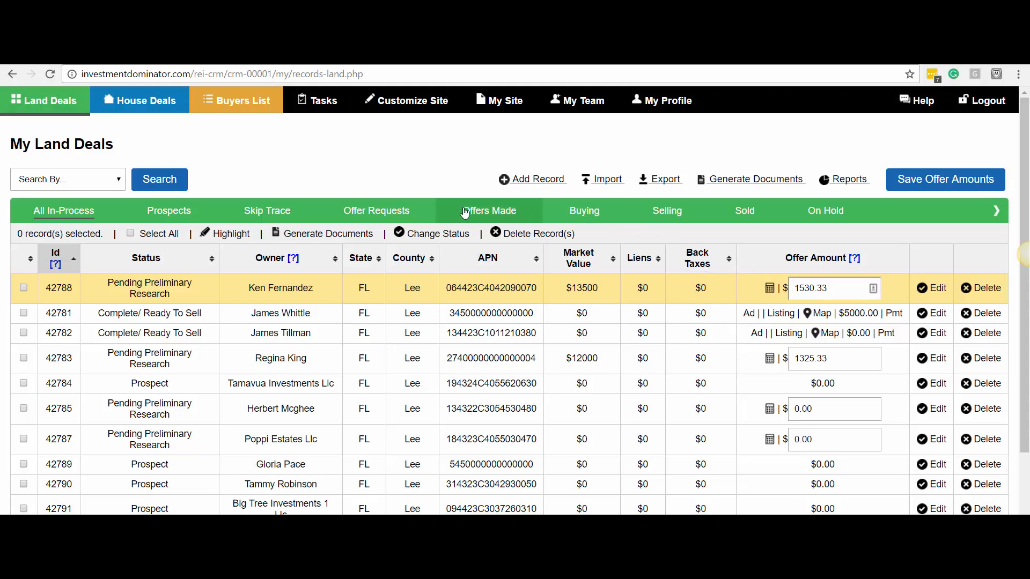
{"action": "left_click", "coordinate": [367, 211]}
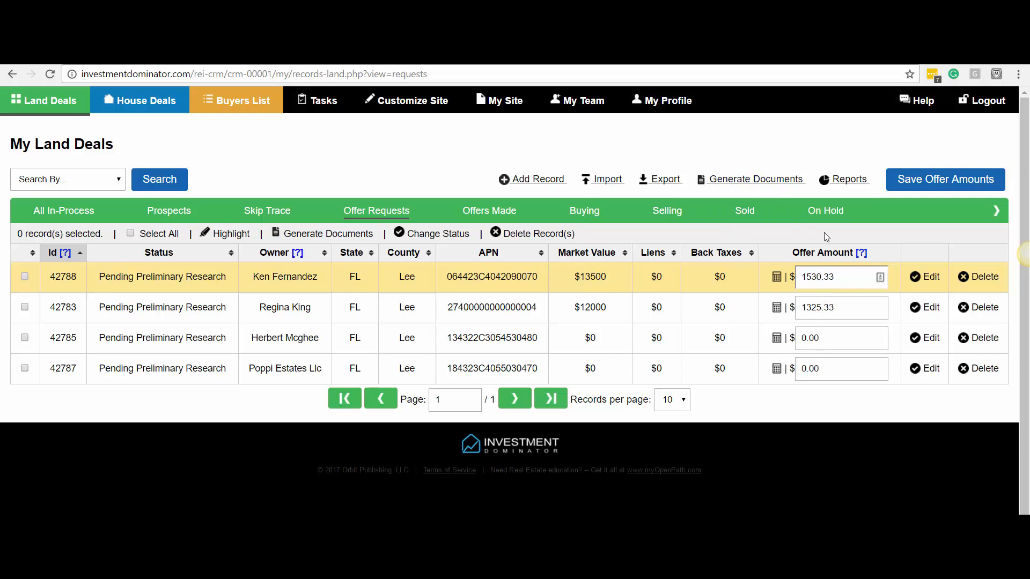
Set the offer amount of the third listed offer request to 2525.33.
{"action": "left_click", "coordinate": [840, 342]}
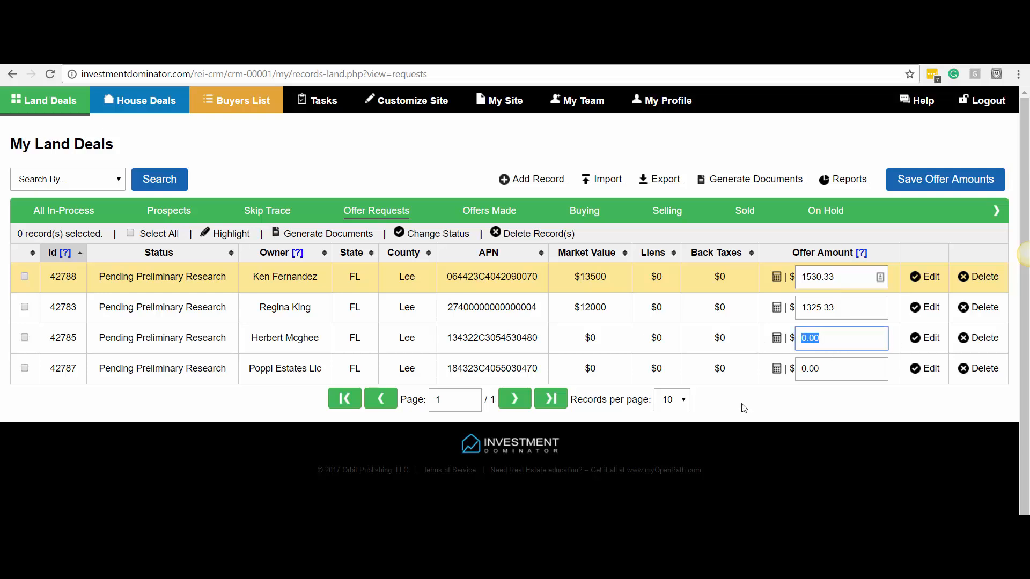
{"action": "type", "text": "2500"}
{"action": "key", "text": "BackSpace"}
Set the offer amount of the fourth listed offer request to 2430.25 and save all offer amounts.
{"action": "left_click", "coordinate": [843, 374]}
{"action": "type", "text": "24"}
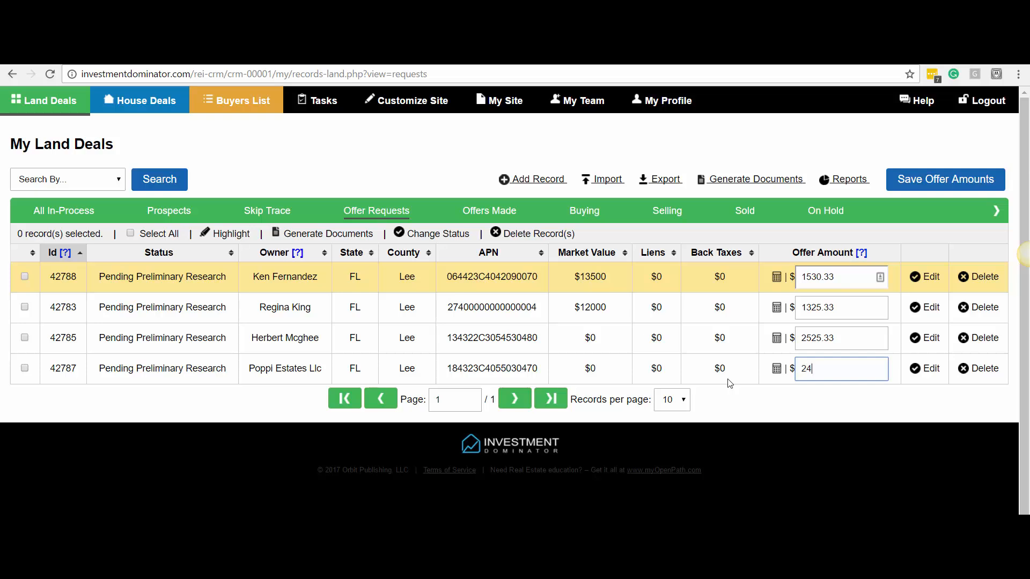
{"action": "type", "text": "3.02"}
{"action": "type", "text": "5"}
{"action": "key", "text": "Left"}
{"action": "key", "text": "Left"}
{"action": "type", "text": "0"}
{"action": "key", "text": "BackSpace"}
{"action": "key", "text": "BackSpace"}
{"action": "type", "text": "0."}
{"action": "left_click", "coordinate": [935, 182]}
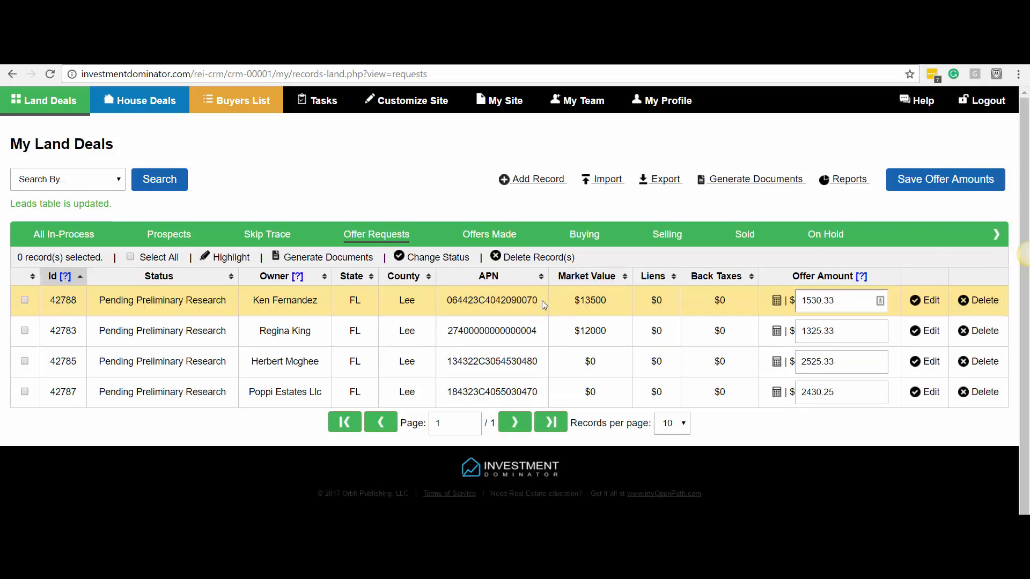
Open document generation for the offer requests, download the Offer Cover Letters as a PDF and view the file.
{"action": "left_click_drag", "start_coordinate": [541, 301], "coordinate": [517, 320]}
{"action": "left_click", "coordinate": [515, 316]}
{"action": "left_click", "coordinate": [834, 310]}
{"action": "left_click", "coordinate": [757, 181]}
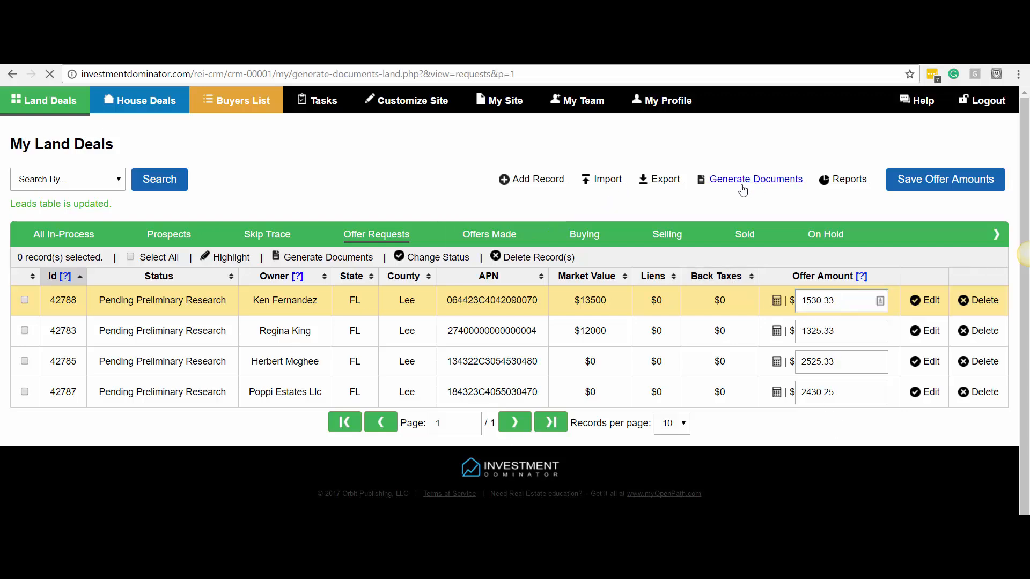
{"action": "scroll", "coordinate": [143, 281], "scroll_direction": "down", "scroll_amount": 5}
{"action": "scroll", "coordinate": [156, 200], "scroll_direction": "up", "scroll_amount": 2}
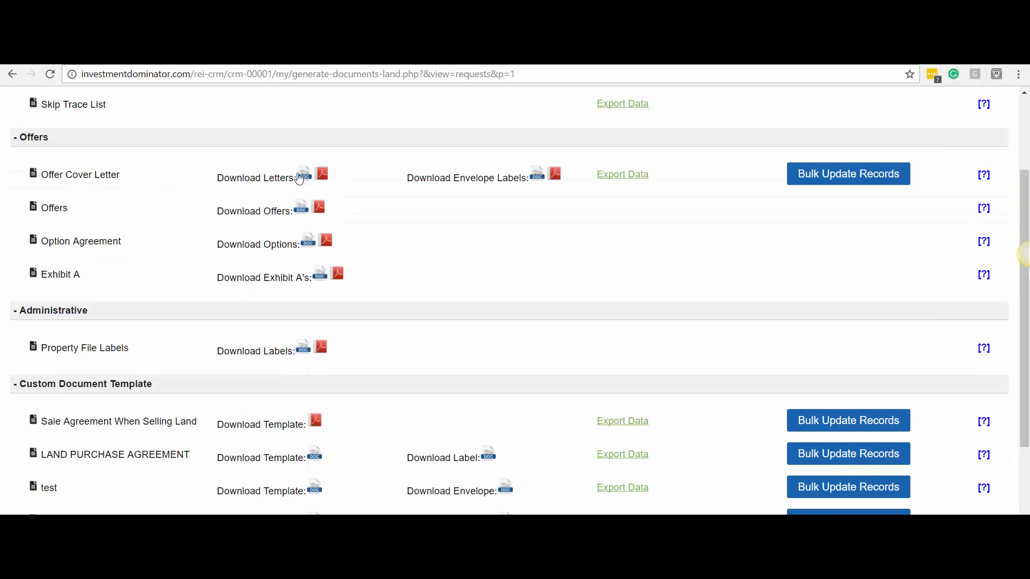
{"action": "left_click", "coordinate": [322, 175]}
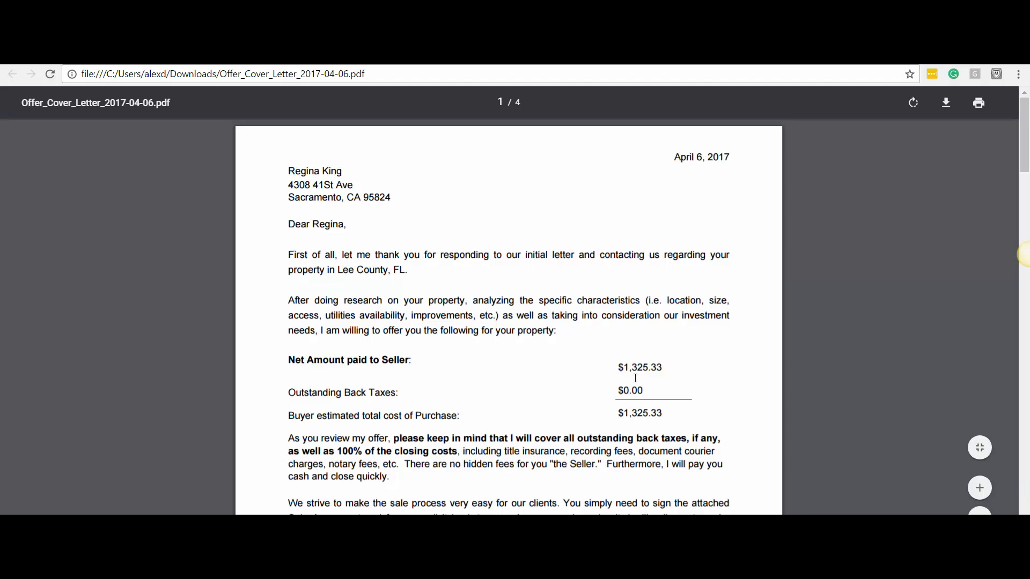
Look through the generated offer cover letters from the first page to the last.
{"action": "scroll", "coordinate": [609, 389], "scroll_direction": "down", "scroll_amount": 3}
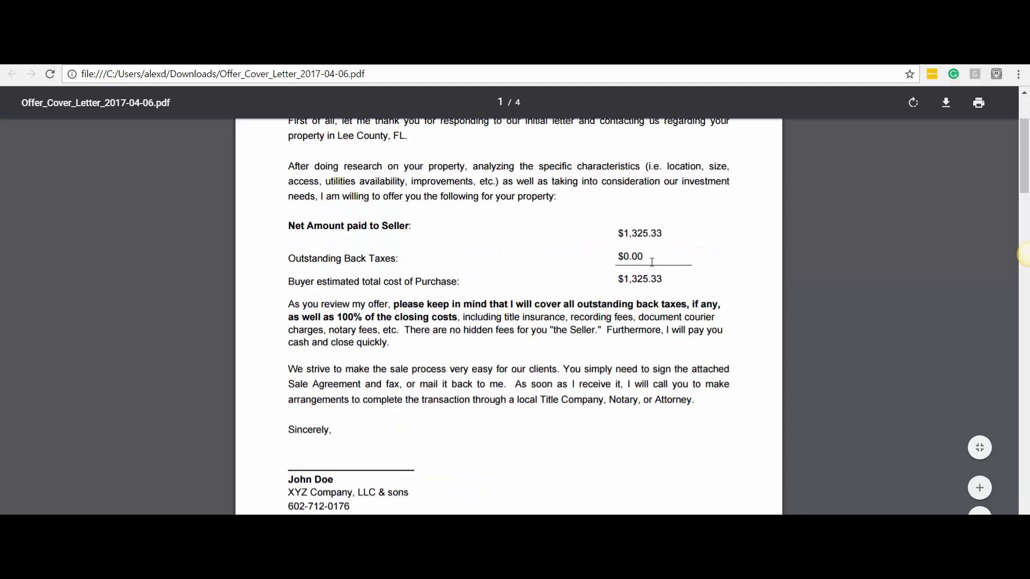
{"action": "scroll", "coordinate": [652, 261], "scroll_direction": "down", "scroll_amount": 15}
{"action": "scroll", "coordinate": [656, 277], "scroll_direction": "down", "scroll_amount": 15}
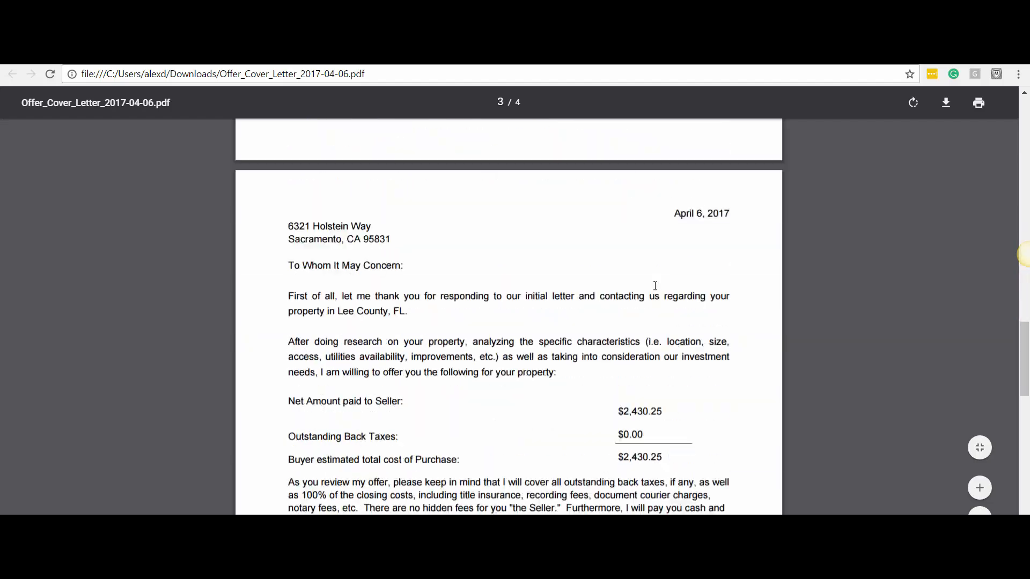
{"action": "scroll", "coordinate": [661, 296], "scroll_direction": "down", "scroll_amount": 9}
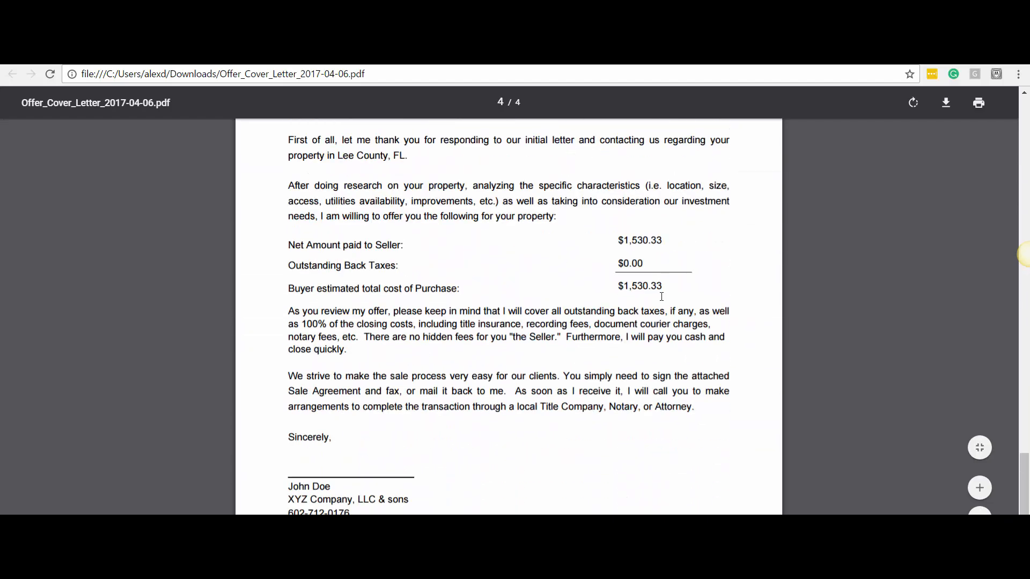
{"action": "scroll", "coordinate": [662, 297], "scroll_direction": "down", "scroll_amount": 3}
{"action": "scroll", "coordinate": [662, 298], "scroll_direction": "up", "scroll_amount": 5}
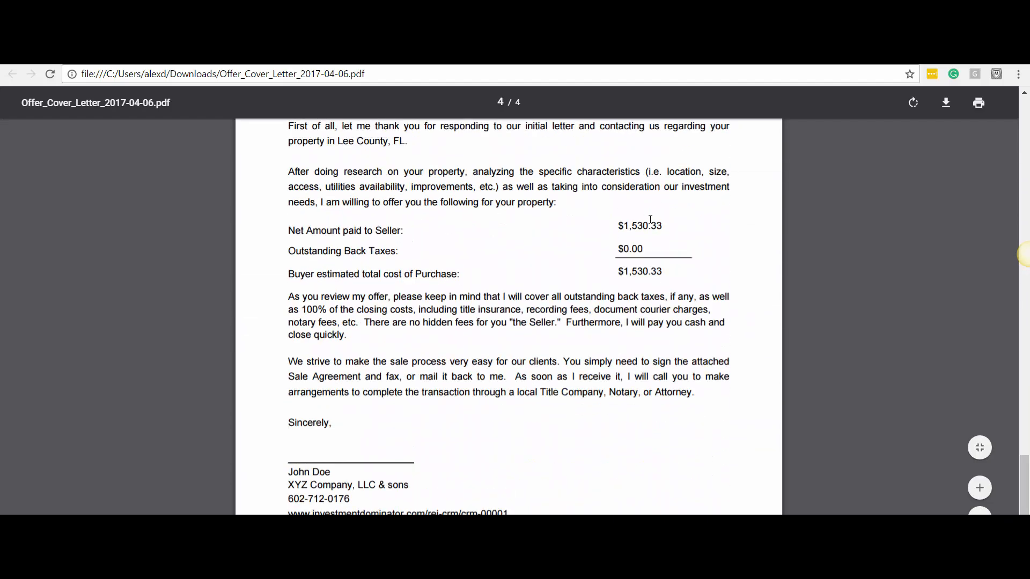
Examine the recipient, net amount paid to seller and outstanding back taxes in the last cover letter.
{"action": "left_click_drag", "start_coordinate": [310, 177], "coordinate": [291, 176]}
{"action": "left_click_drag", "start_coordinate": [372, 259], "coordinate": [377, 261]}
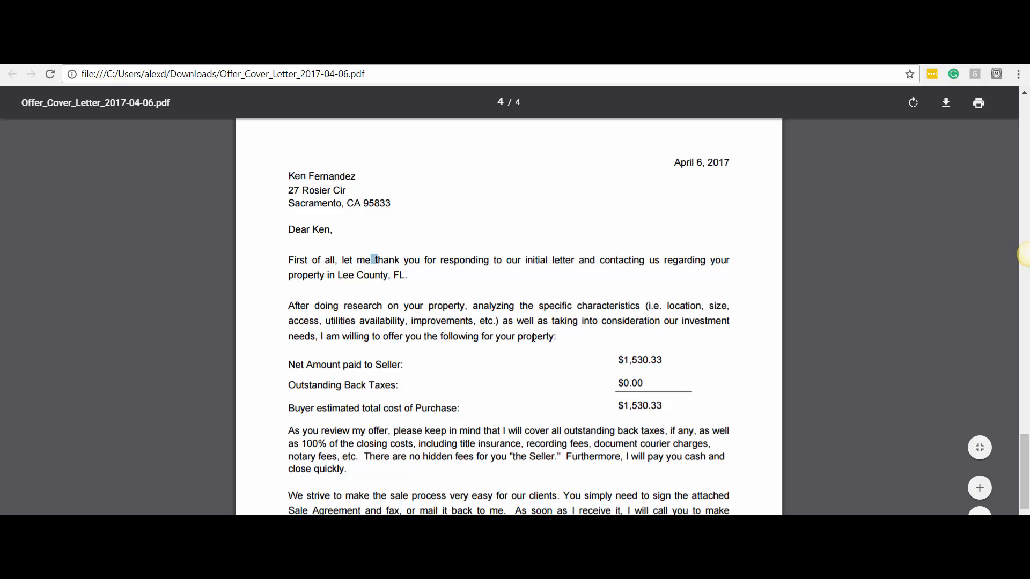
{"action": "left_click_drag", "start_coordinate": [617, 358], "coordinate": [649, 358]}
{"action": "left_click", "coordinate": [586, 340]}
{"action": "left_click", "coordinate": [634, 329]}
{"action": "left_click", "coordinate": [648, 325]}
{"action": "left_click_drag", "start_coordinate": [644, 360], "coordinate": [660, 361]}
{"action": "left_click", "coordinate": [670, 354]}
{"action": "scroll", "coordinate": [572, 301], "scroll_direction": "down", "scroll_amount": 3}
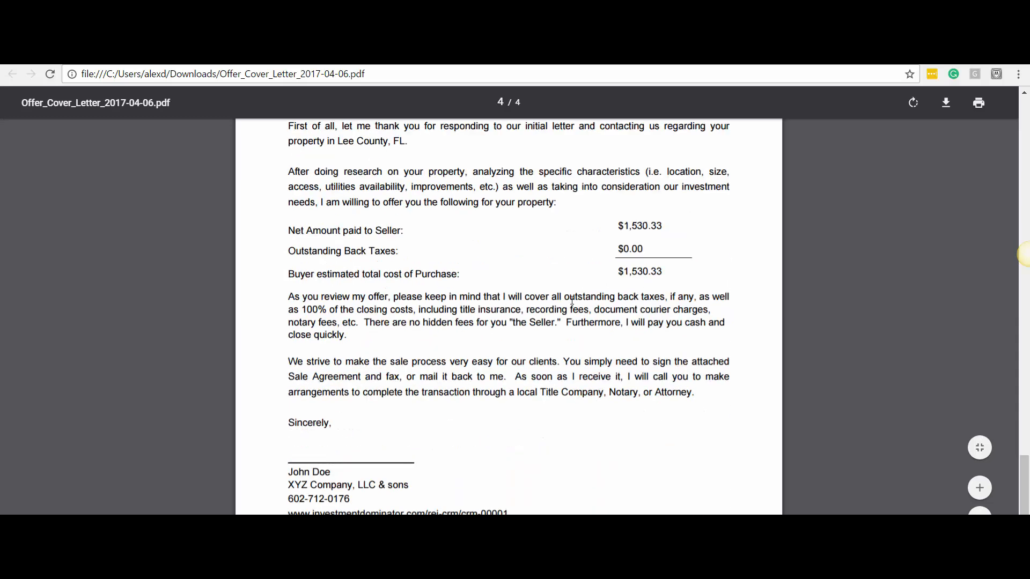
{"action": "left_click_drag", "start_coordinate": [641, 249], "coordinate": [617, 253]}
{"action": "left_click", "coordinate": [646, 248]}
{"action": "left_click_drag", "start_coordinate": [289, 230], "coordinate": [373, 234]}
{"action": "left_click", "coordinate": [374, 238]}
Read the last cover letter's closing text and signature block, and recheck its purchase amounts.
{"action": "scroll", "coordinate": [379, 293], "scroll_direction": "down", "scroll_amount": 1}
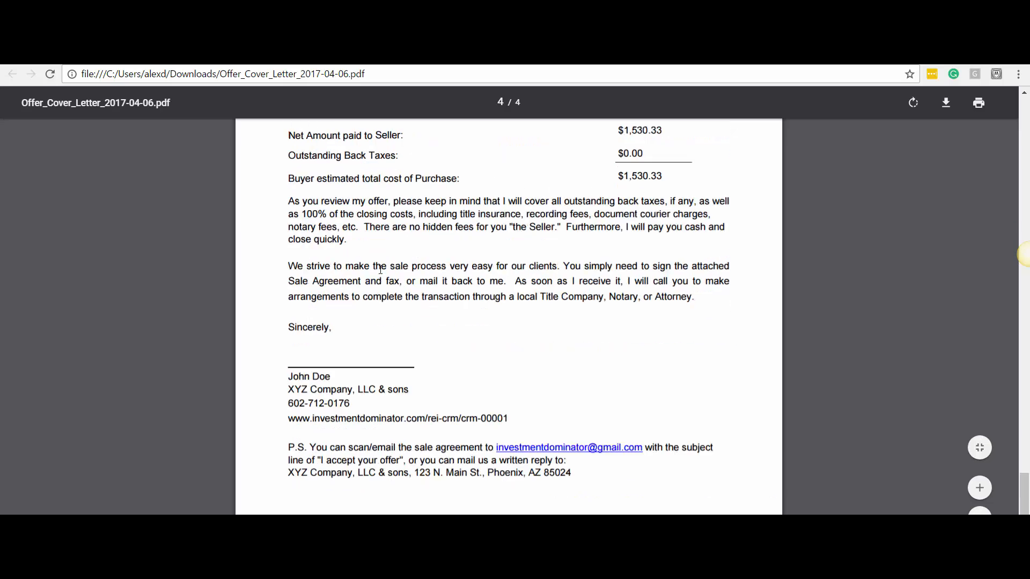
{"action": "scroll", "coordinate": [476, 187], "scroll_direction": "up", "scroll_amount": 2}
{"action": "scroll", "coordinate": [477, 188], "scroll_direction": "down", "scroll_amount": 2}
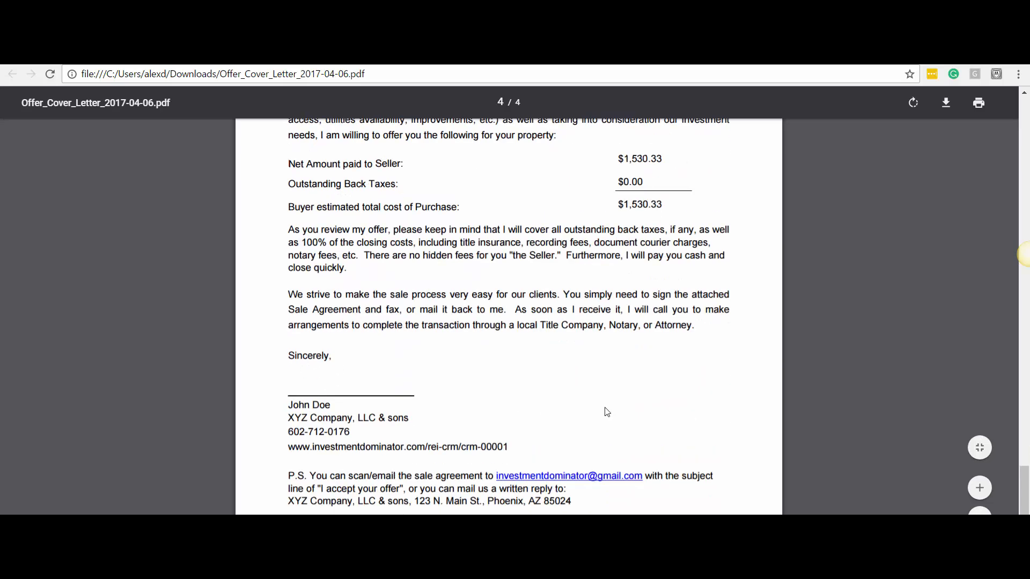
{"action": "scroll", "coordinate": [442, 361], "scroll_direction": "up", "scroll_amount": 9}
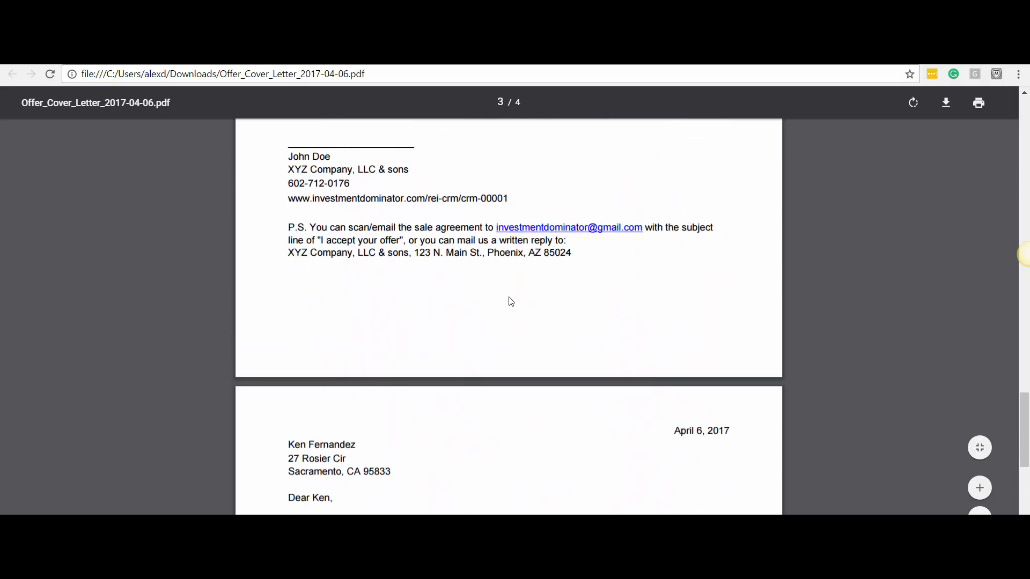
{"action": "scroll", "coordinate": [312, 364], "scroll_direction": "down", "scroll_amount": 3}
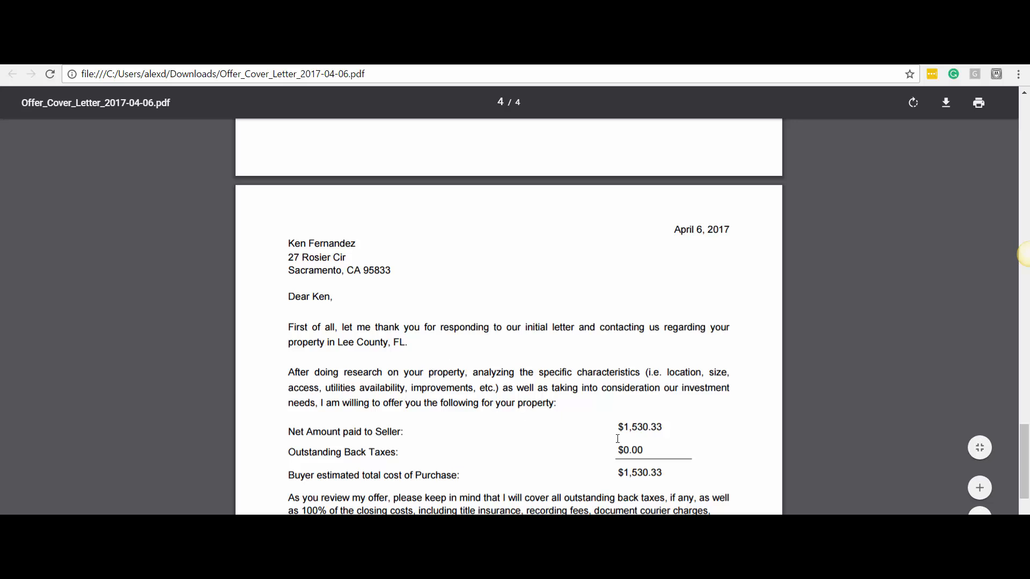
{"action": "left_click_drag", "start_coordinate": [617, 428], "coordinate": [587, 424]}
{"action": "left_click", "coordinate": [567, 379]}
{"action": "scroll", "coordinate": [550, 384], "scroll_direction": "down", "scroll_amount": 2}
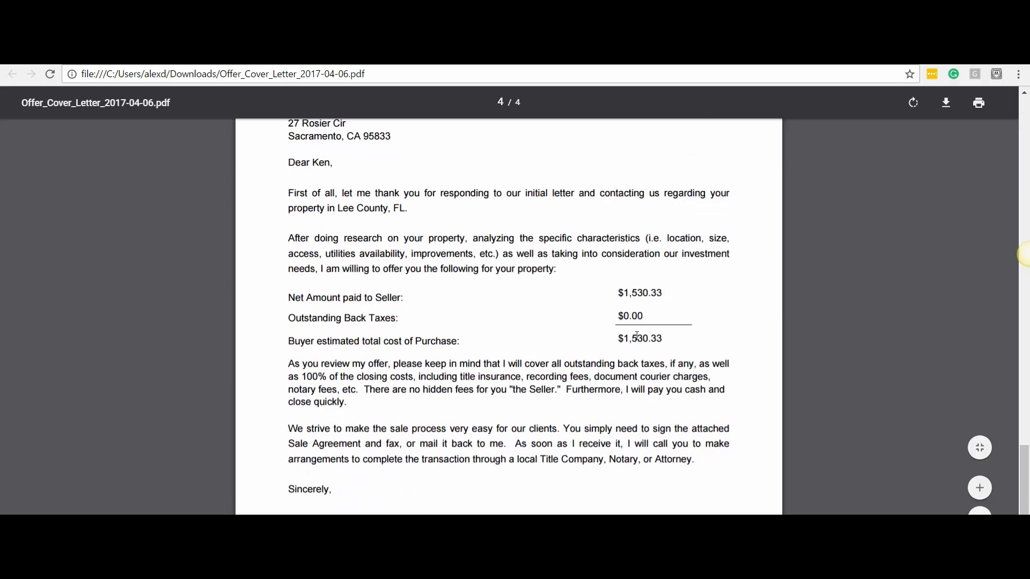
{"action": "left_click_drag", "start_coordinate": [640, 363], "coordinate": [599, 262]}
{"action": "left_click", "coordinate": [600, 267]}
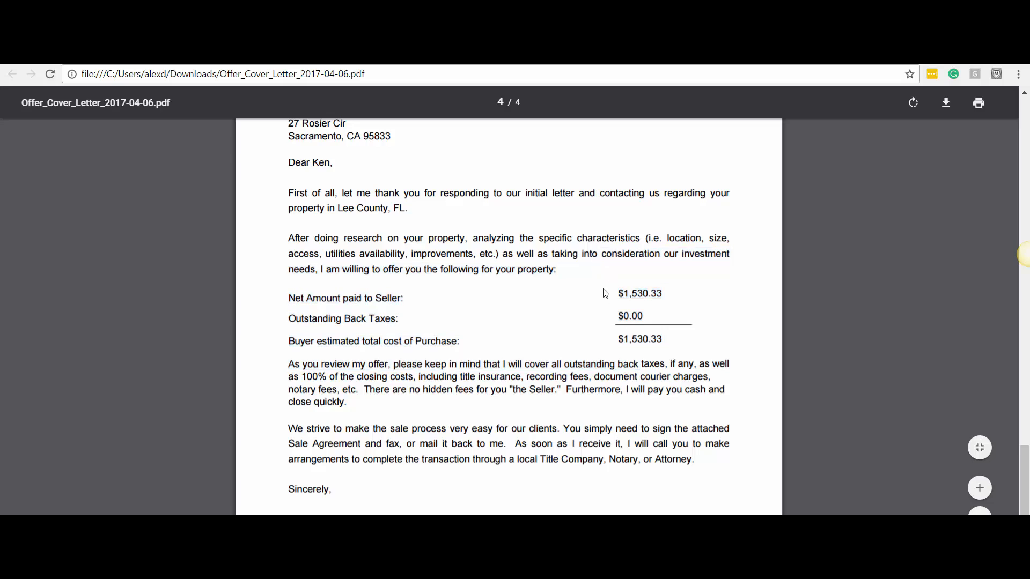
{"action": "scroll", "coordinate": [605, 279], "scroll_direction": "up", "scroll_amount": 5}
{"action": "scroll", "coordinate": [606, 258], "scroll_direction": "down", "scroll_amount": 1}
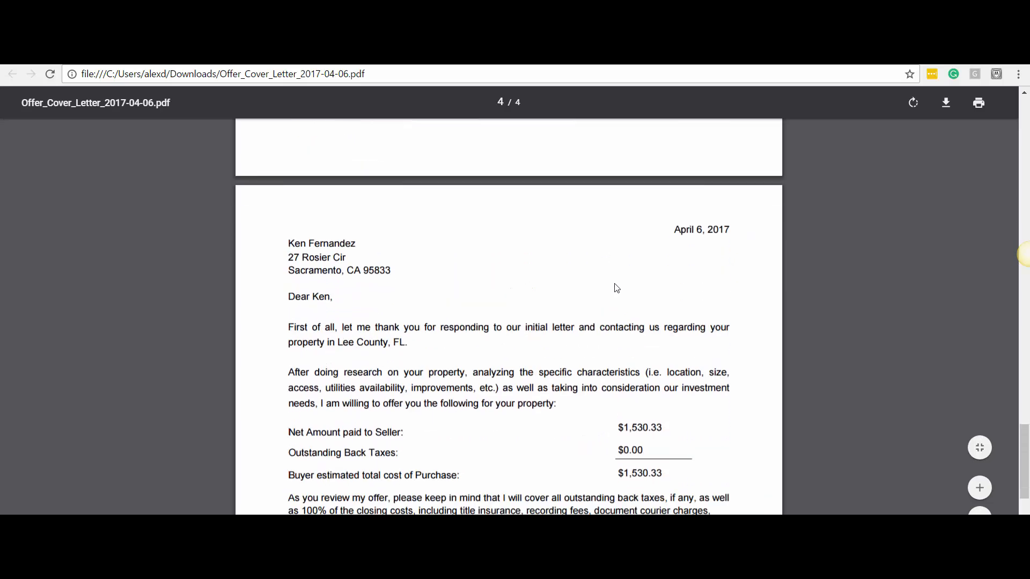
Leave the cover letter PDF and go back from document generation to the My Land Deals list.
{"action": "left_click", "coordinate": [450, 57]}
{"action": "scroll", "coordinate": [600, 237], "scroll_direction": "up", "scroll_amount": 3}
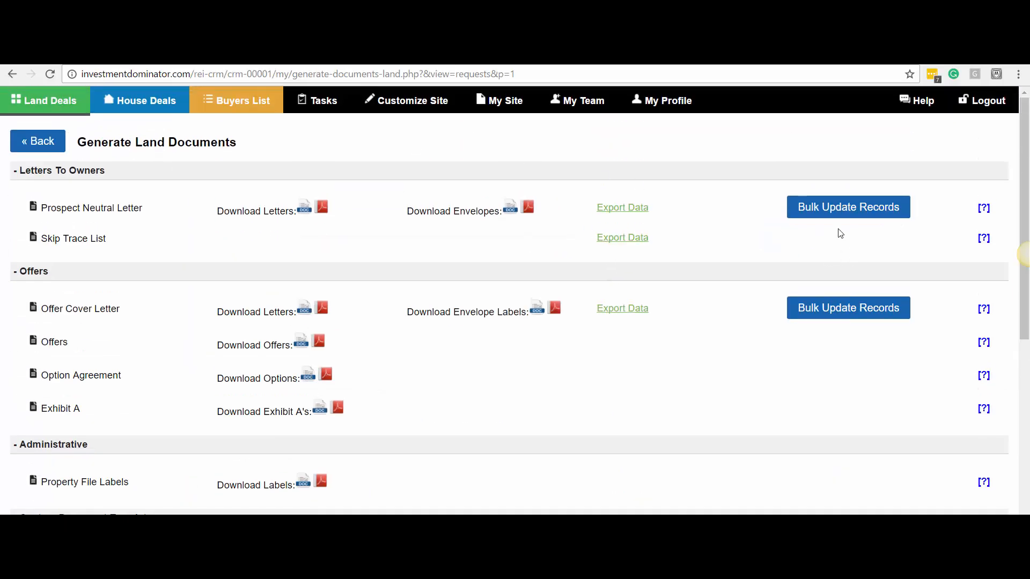
{"action": "left_click", "coordinate": [51, 110]}
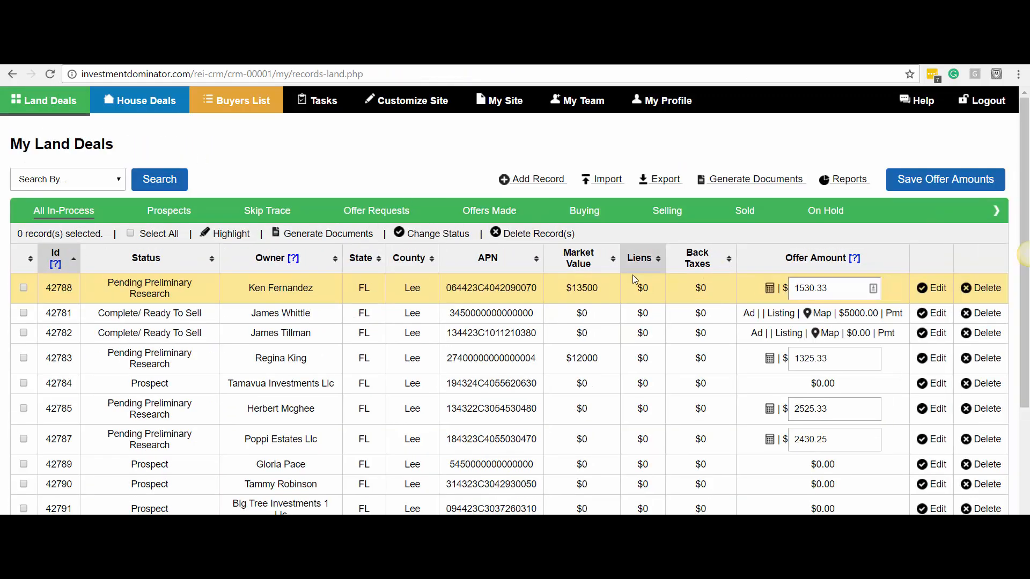
Open the offer calculator for the highlighted land record, examine its Total Offer MAX, and close the calculator.
{"action": "left_click", "coordinate": [770, 289]}
{"action": "left_click_drag", "start_coordinate": [638, 285], "coordinate": [667, 290]}
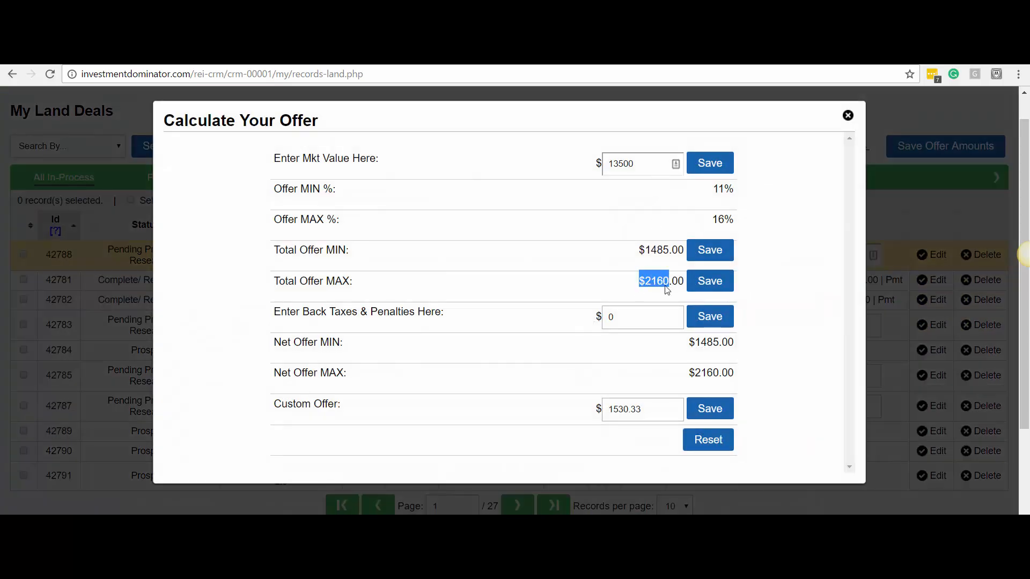
{"action": "left_click", "coordinate": [660, 298]}
{"action": "left_click_drag", "start_coordinate": [640, 280], "coordinate": [670, 285]}
{"action": "left_click", "coordinate": [662, 289]}
{"action": "left_click", "coordinate": [631, 277]}
{"action": "left_click_drag", "start_coordinate": [643, 285], "coordinate": [665, 286]}
{"action": "left_click", "coordinate": [657, 283]}
{"action": "left_click", "coordinate": [847, 116]}
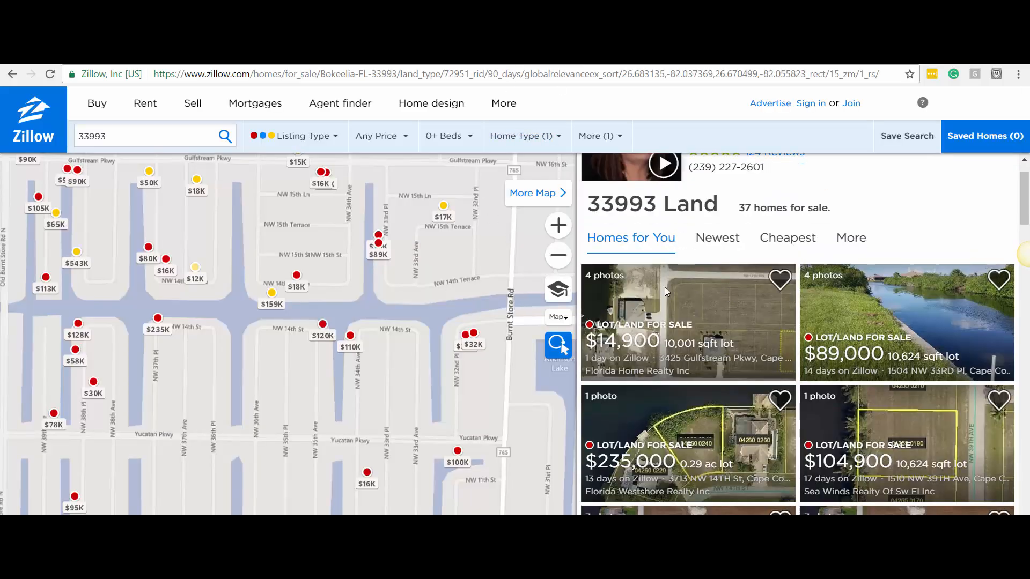
On Zillow, examine 33993 land listings from the canal streets out to the whole ZIP area, and return to the My Land Deals list.
{"action": "scroll", "coordinate": [378, 367], "scroll_direction": "up", "scroll_amount": 2}
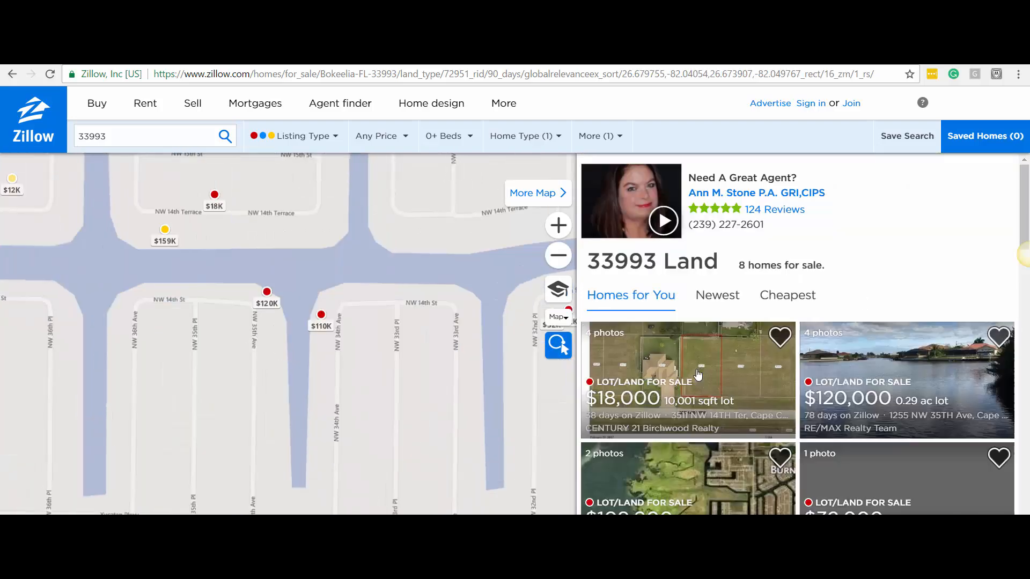
{"action": "scroll", "coordinate": [293, 372], "scroll_direction": "down", "scroll_amount": 2}
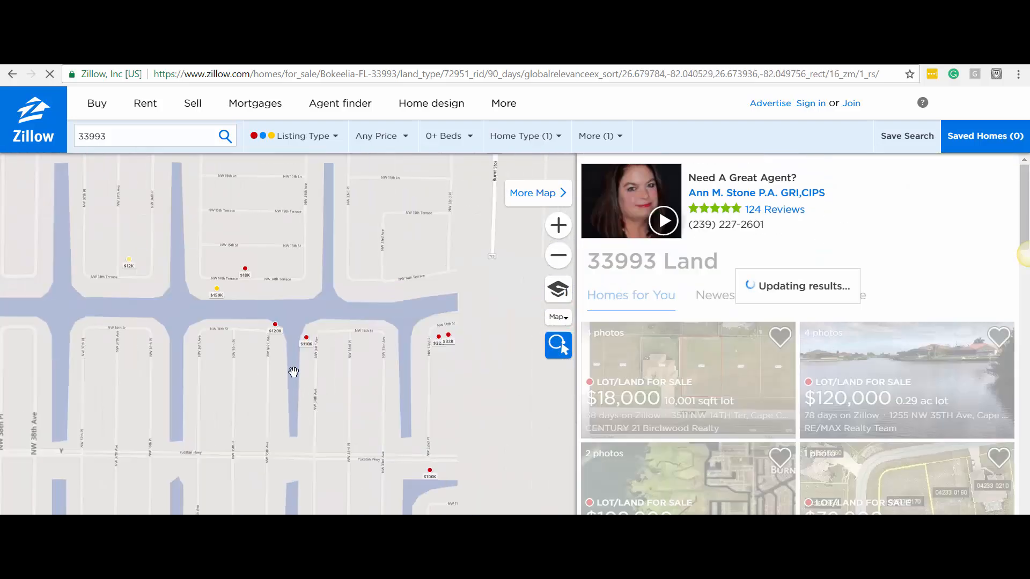
{"action": "scroll", "coordinate": [291, 370], "scroll_direction": "down", "scroll_amount": 1}
{"action": "scroll", "coordinate": [288, 367], "scroll_direction": "up", "scroll_amount": 1}
{"action": "left_click_drag", "start_coordinate": [188, 329], "coordinate": [298, 356]}
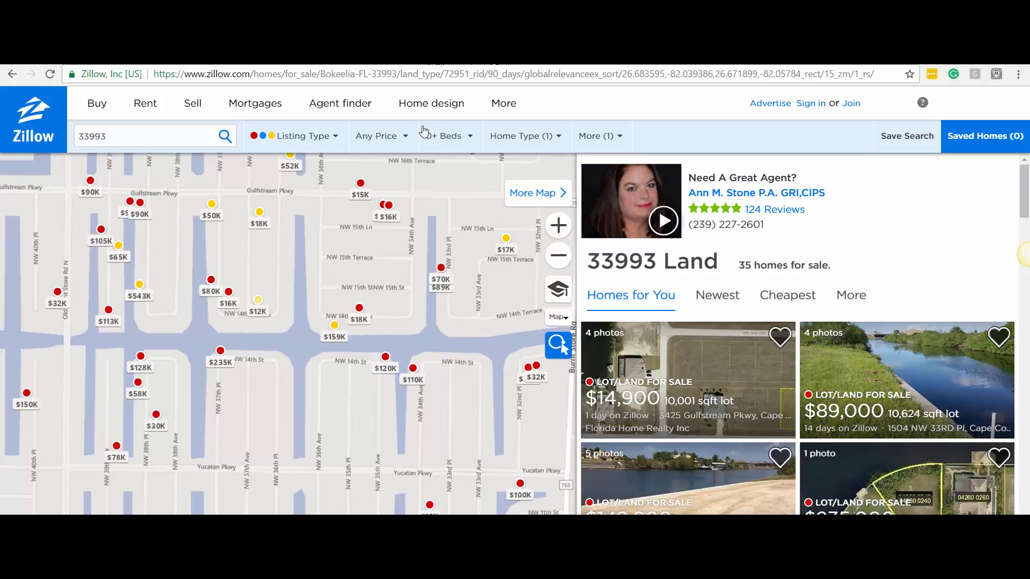
{"action": "scroll", "coordinate": [301, 196], "scroll_direction": "down", "scroll_amount": 2}
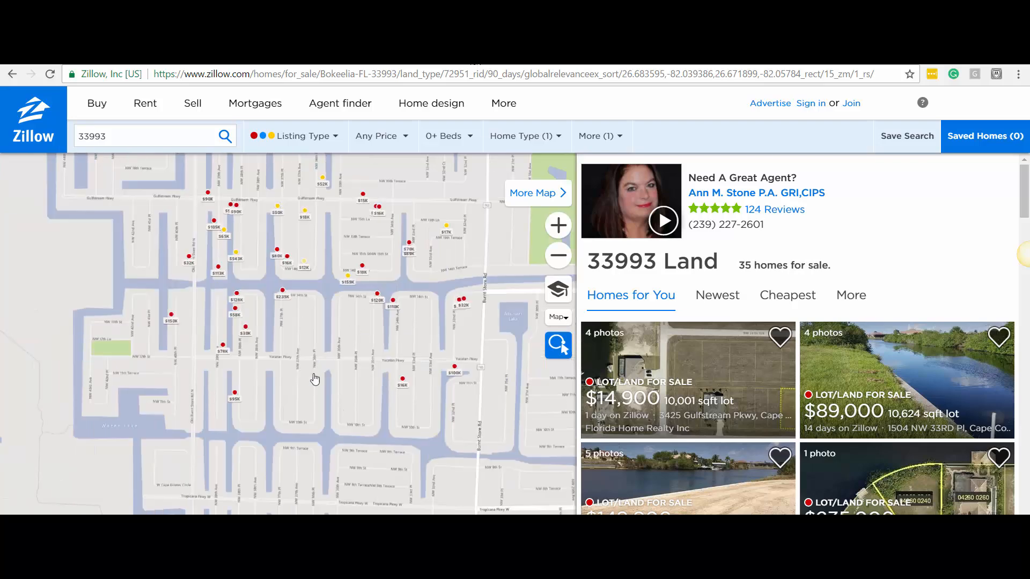
{"action": "scroll", "coordinate": [457, 285], "scroll_direction": "down", "scroll_amount": 1}
{"action": "scroll", "coordinate": [458, 284], "scroll_direction": "down", "scroll_amount": 1}
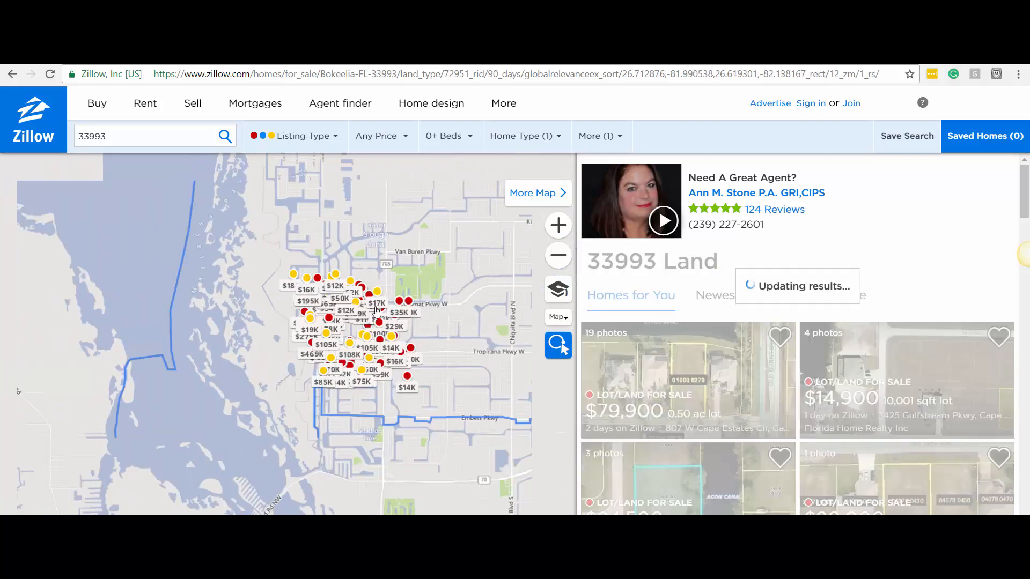
{"action": "scroll", "coordinate": [253, 360], "scroll_direction": "down", "scroll_amount": 1}
{"action": "scroll", "coordinate": [374, 316], "scroll_direction": "down", "scroll_amount": 2}
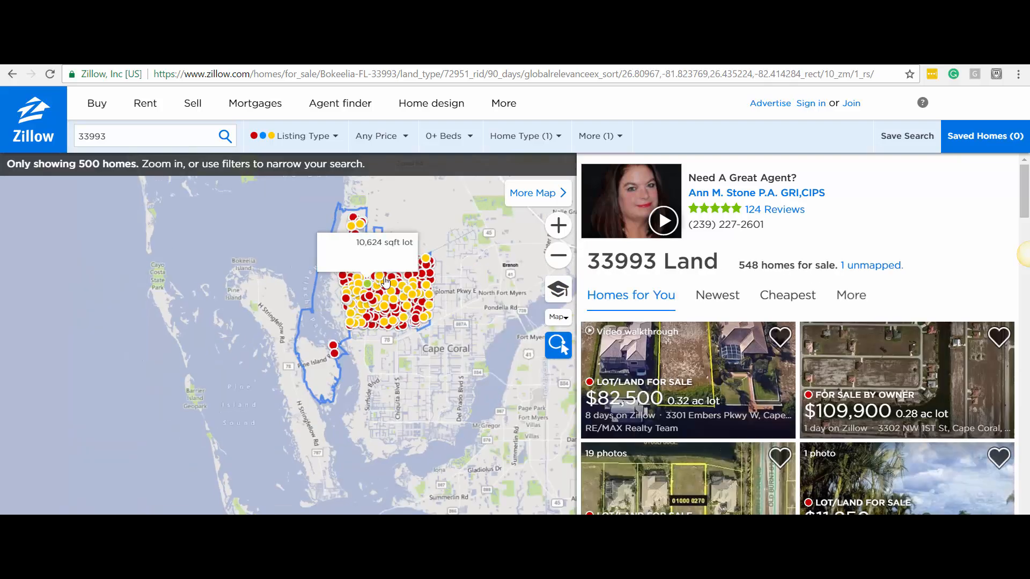
{"action": "scroll", "coordinate": [383, 276], "scroll_direction": "up", "scroll_amount": 1}
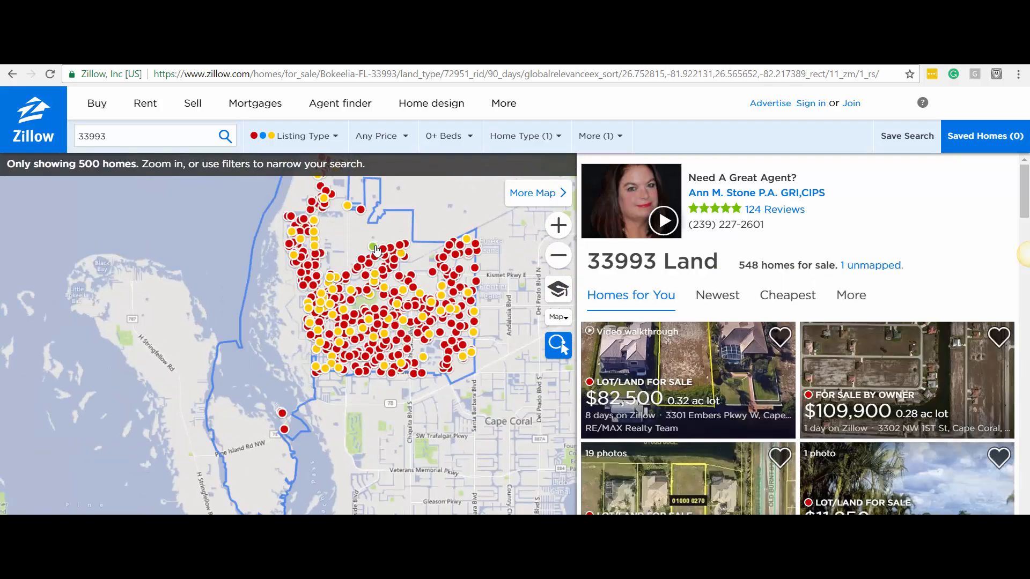
{"action": "scroll", "coordinate": [340, 283], "scroll_direction": "up", "scroll_amount": 1}
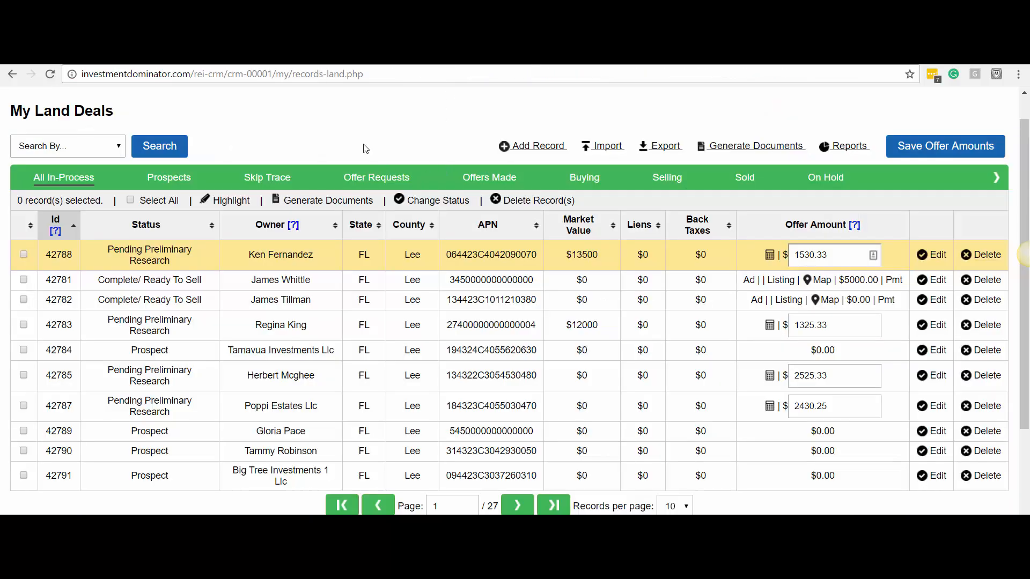
{"action": "scroll", "coordinate": [364, 148], "scroll_direction": "up", "scroll_amount": 1}
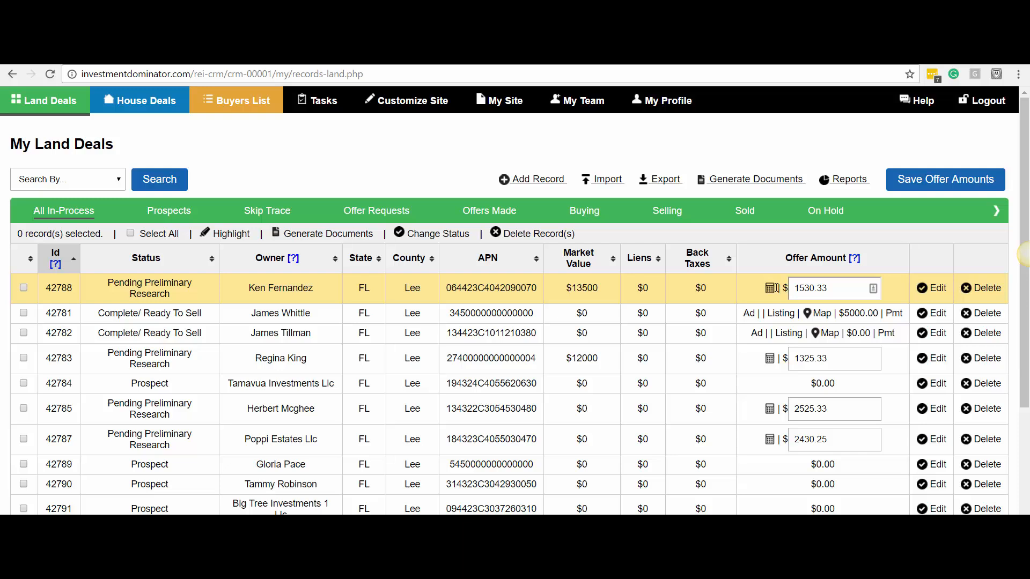